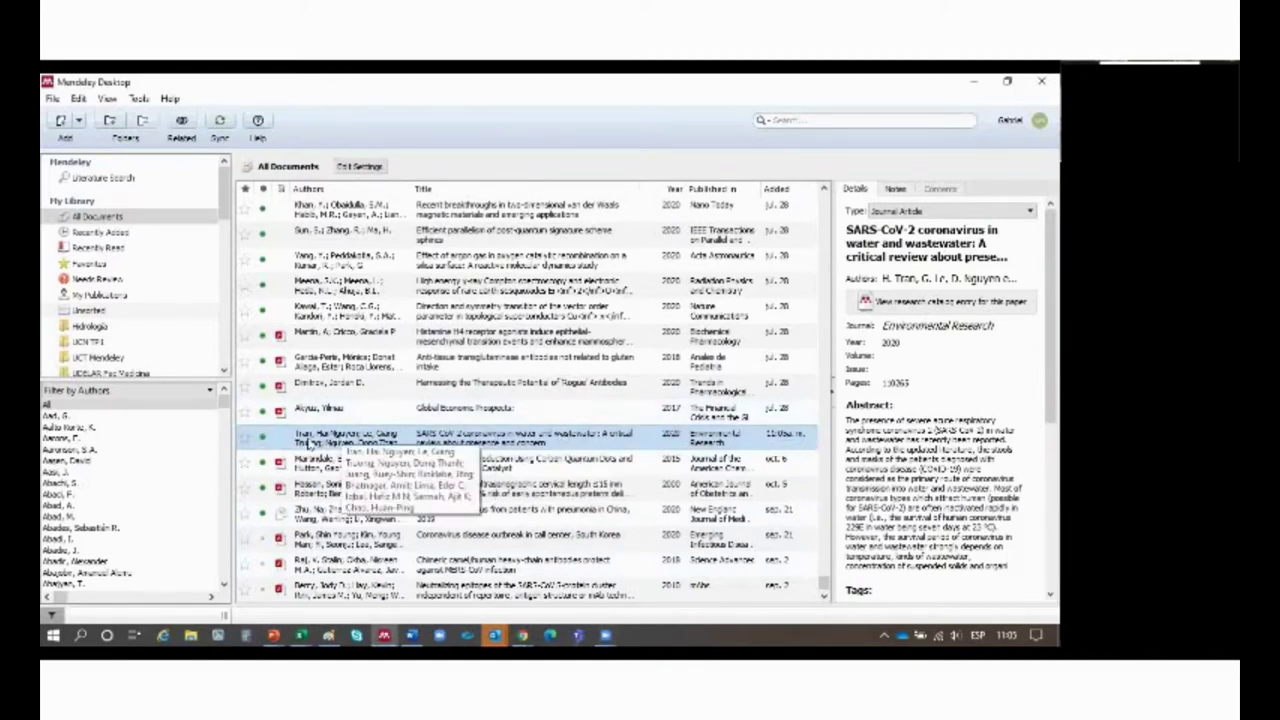
- Delete the SARS-CoV-2 water and wastewater review from the Mendeley Desktop library, then minimize it
scroll(995, 419, "down", 5)
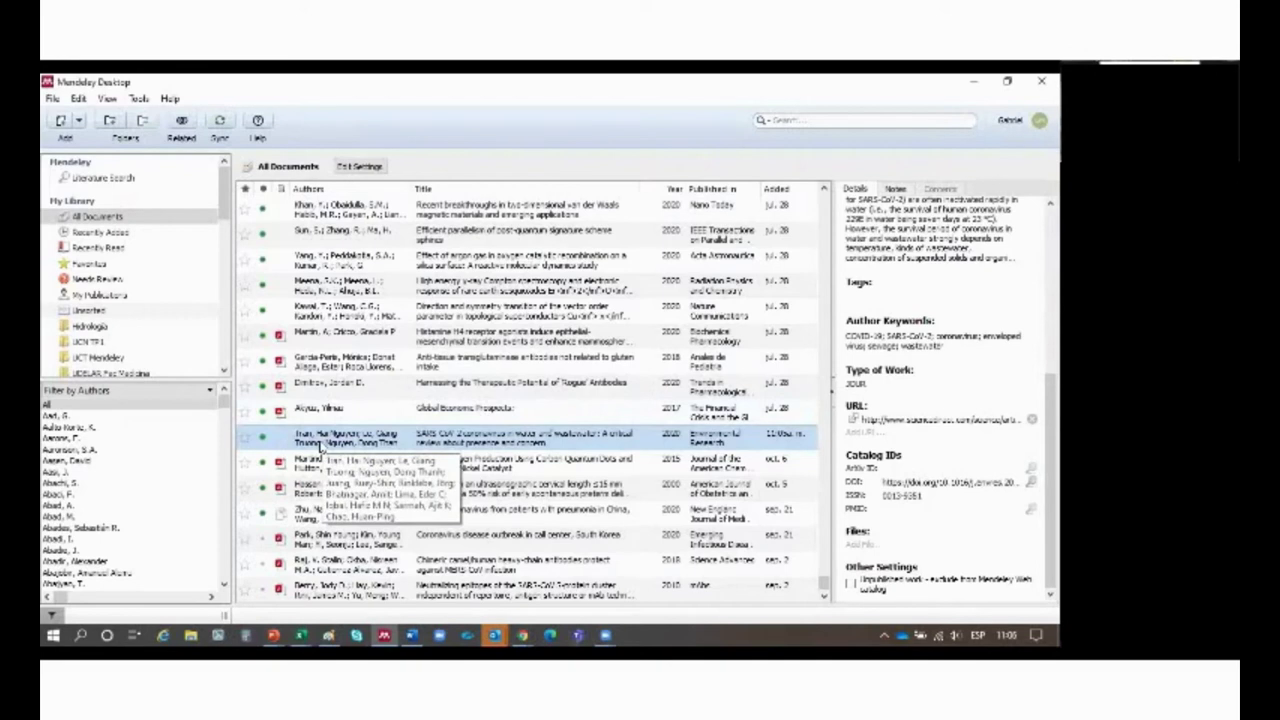
key("Delete")
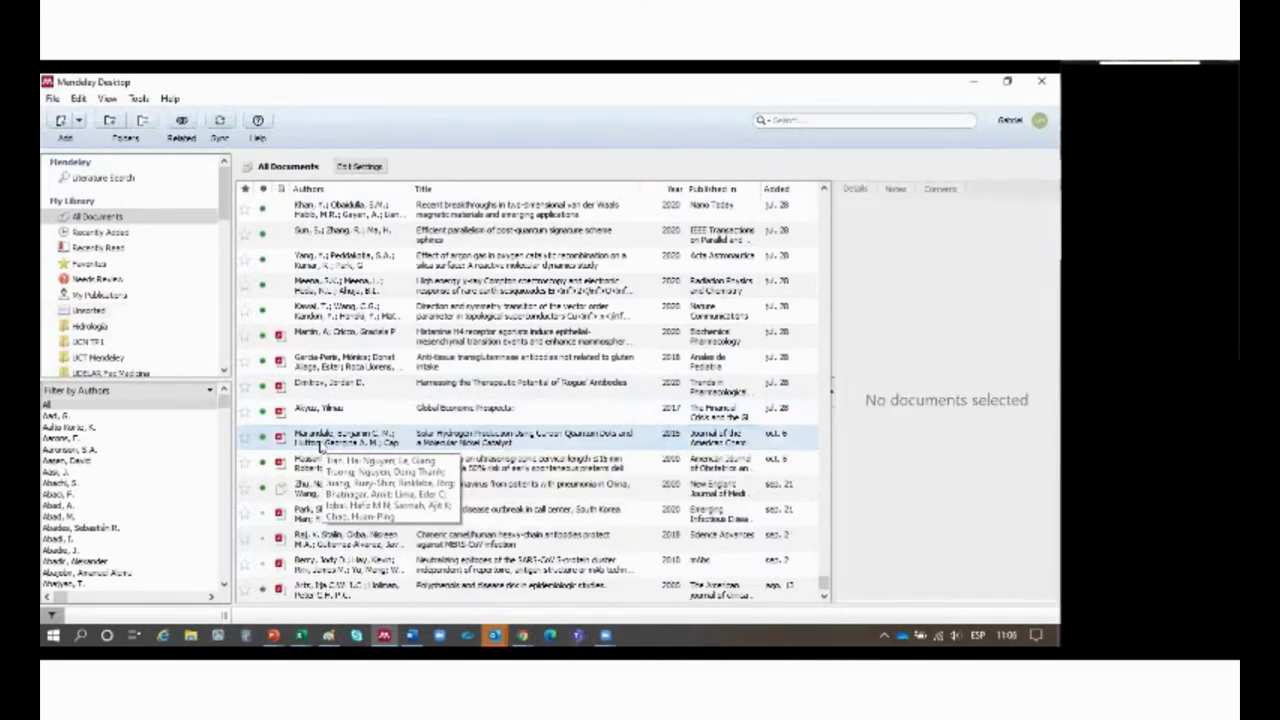
left_click(970, 84)
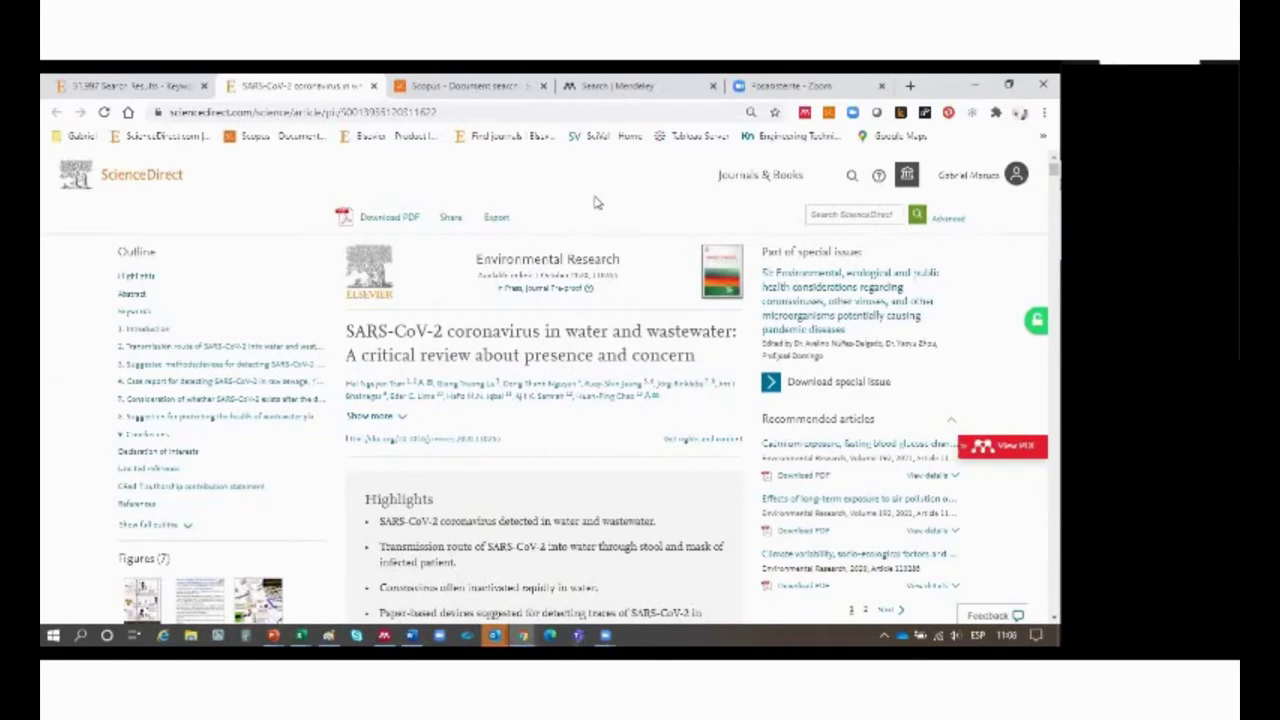
left_click(385, 219)
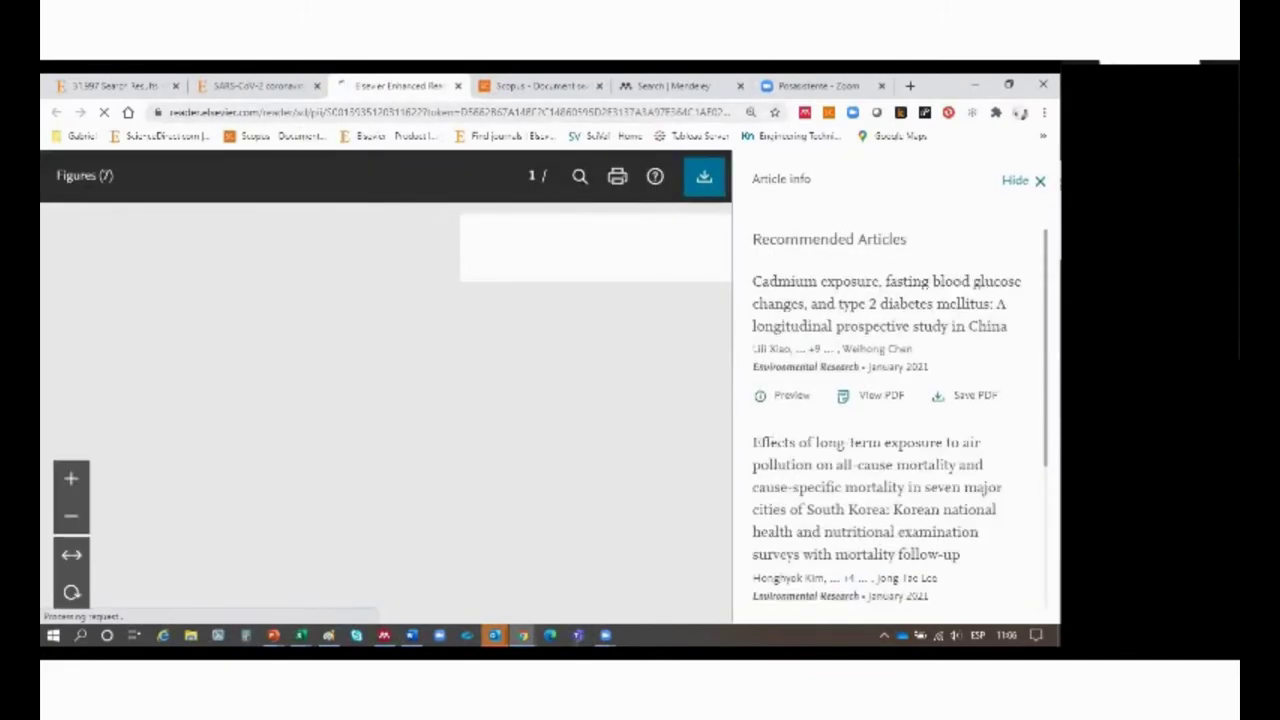
left_click(1015, 180)
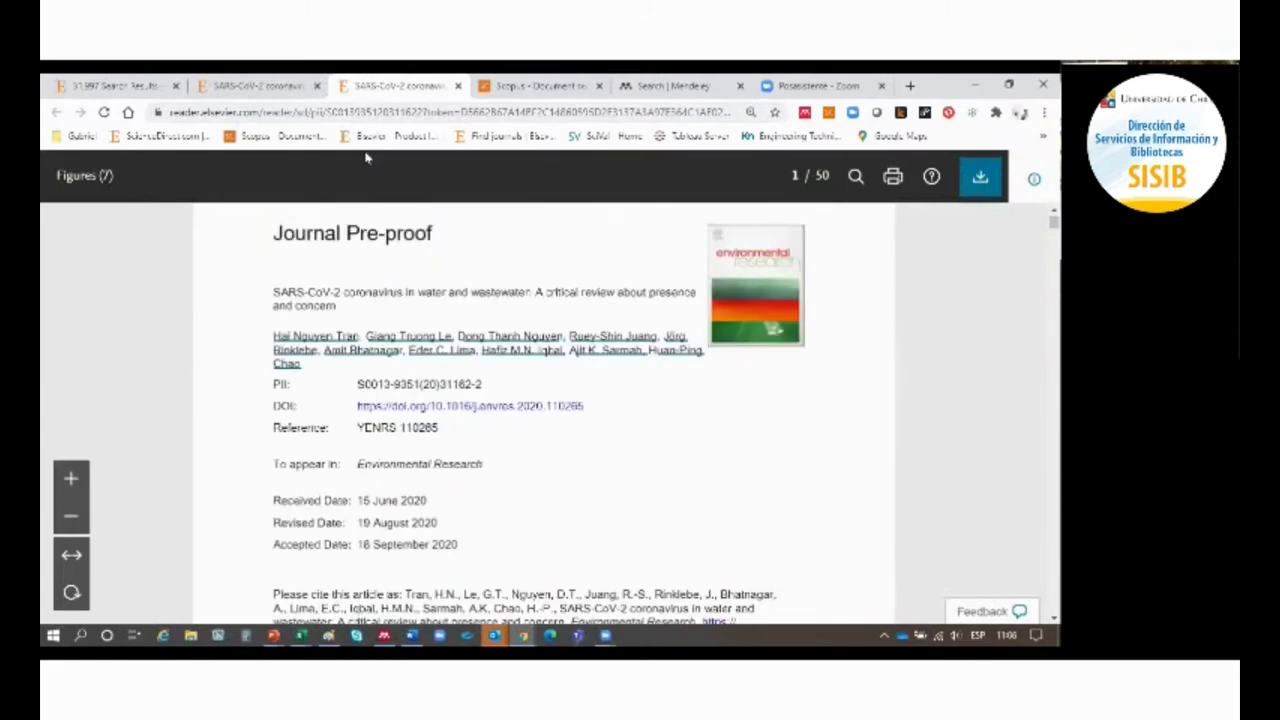
left_click(979, 180)
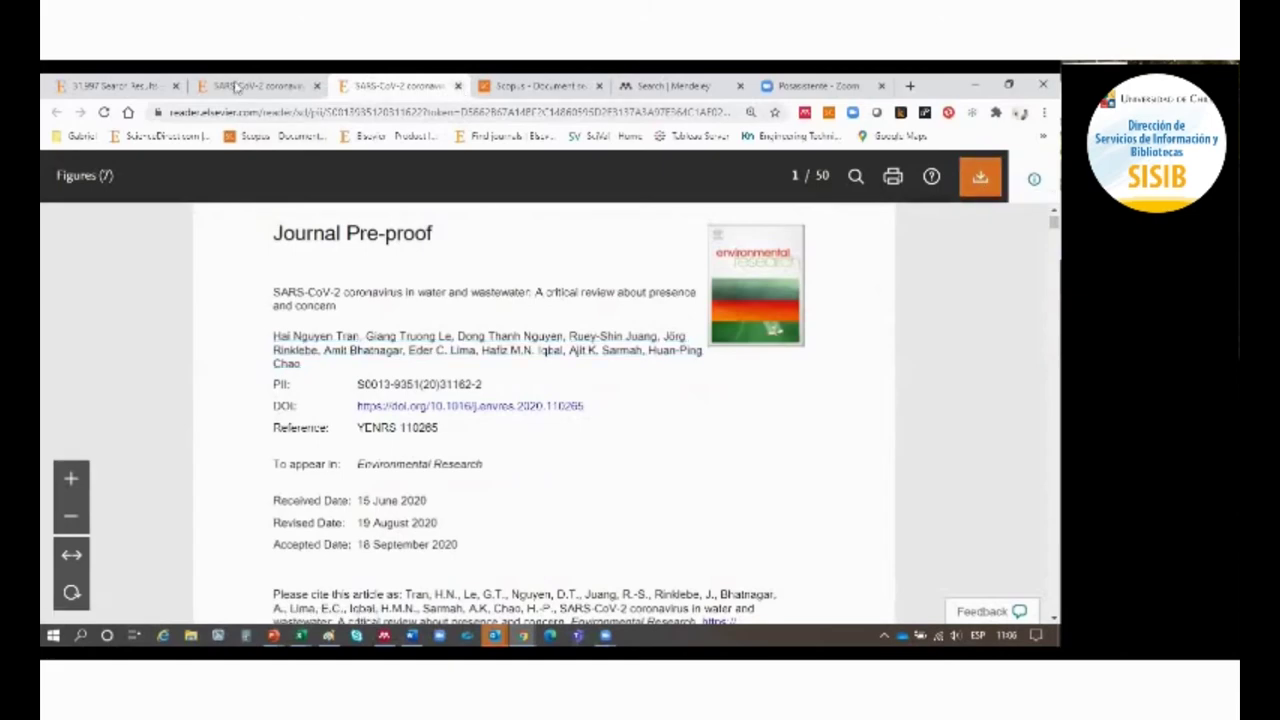
key("ctrl+w")
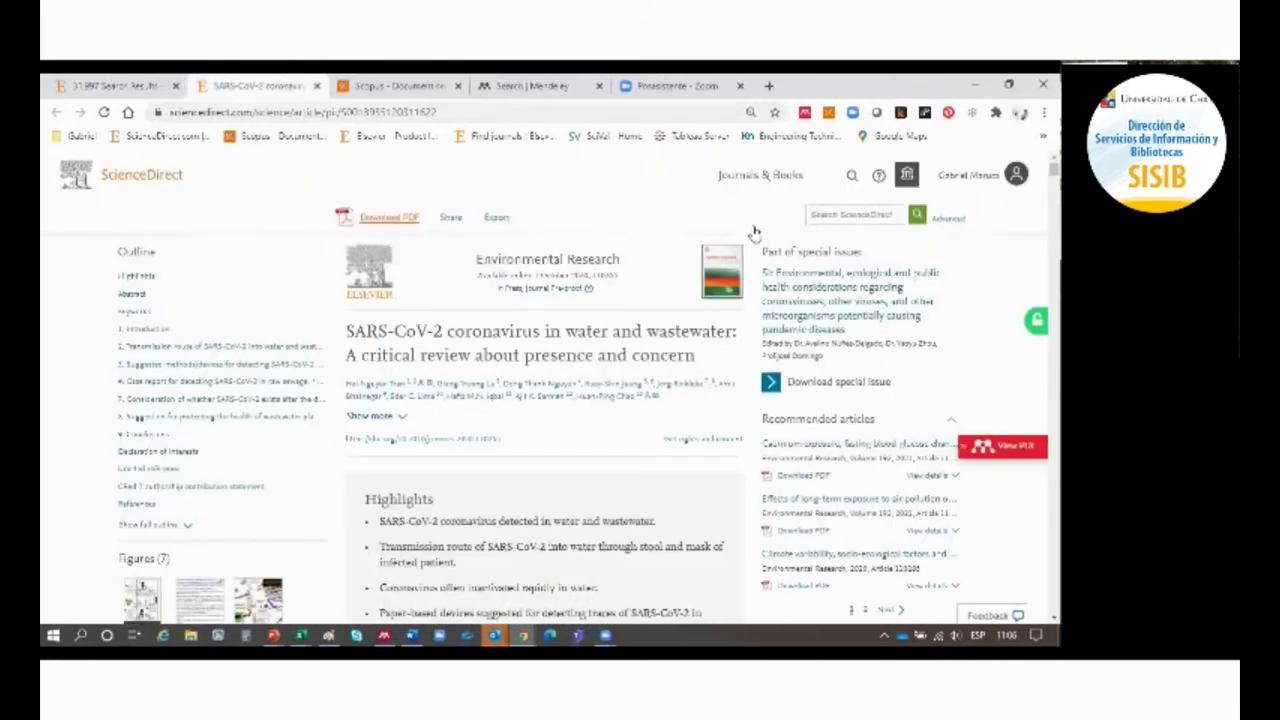
key("Escape")
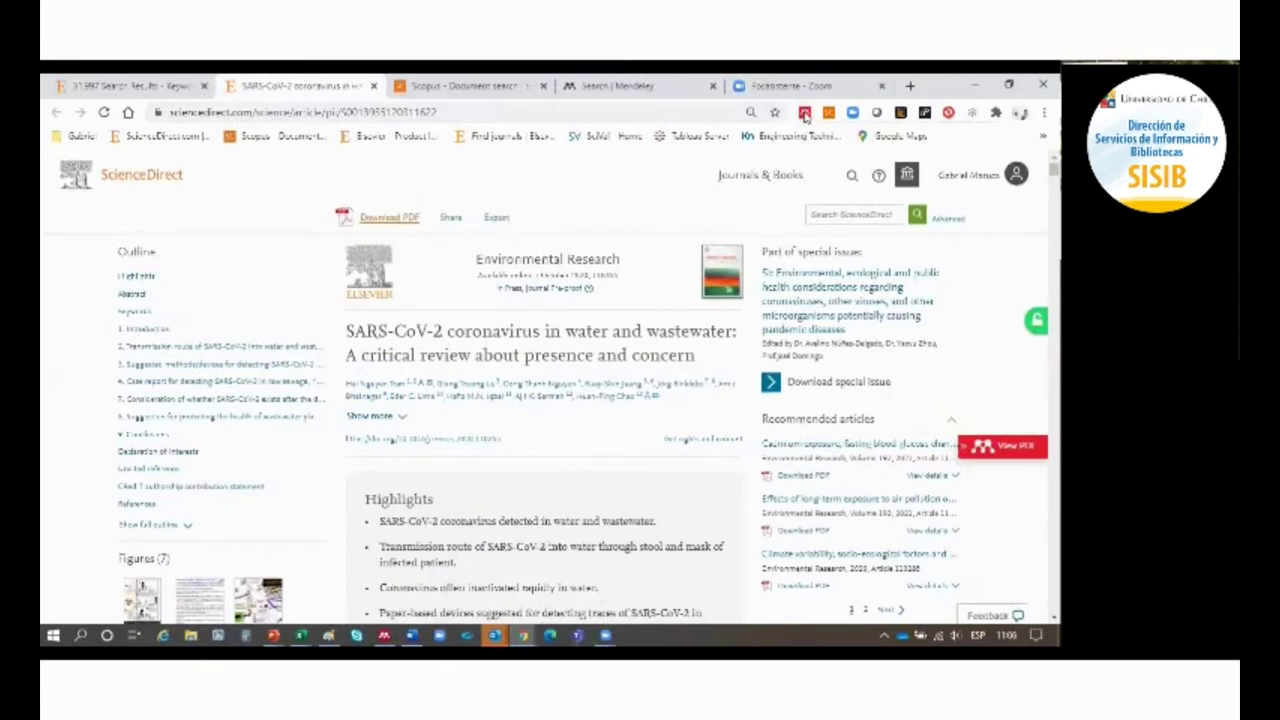
- Open Mendeley Web Importer on the ScienceDirect article and review its 64 detected references
left_click(805, 115)
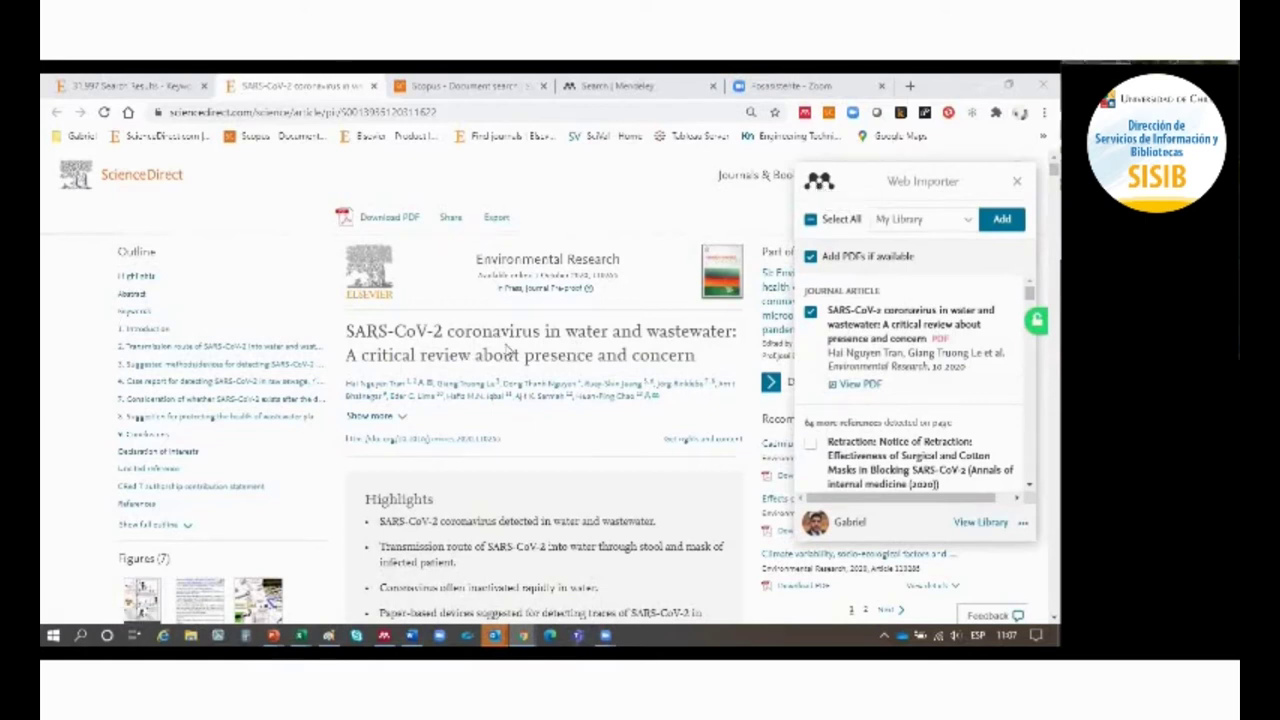
scroll(510, 345, "down", 5)
scroll(508, 348, "up", 5)
left_click_drag(883, 295, 808, 290)
left_click(840, 320)
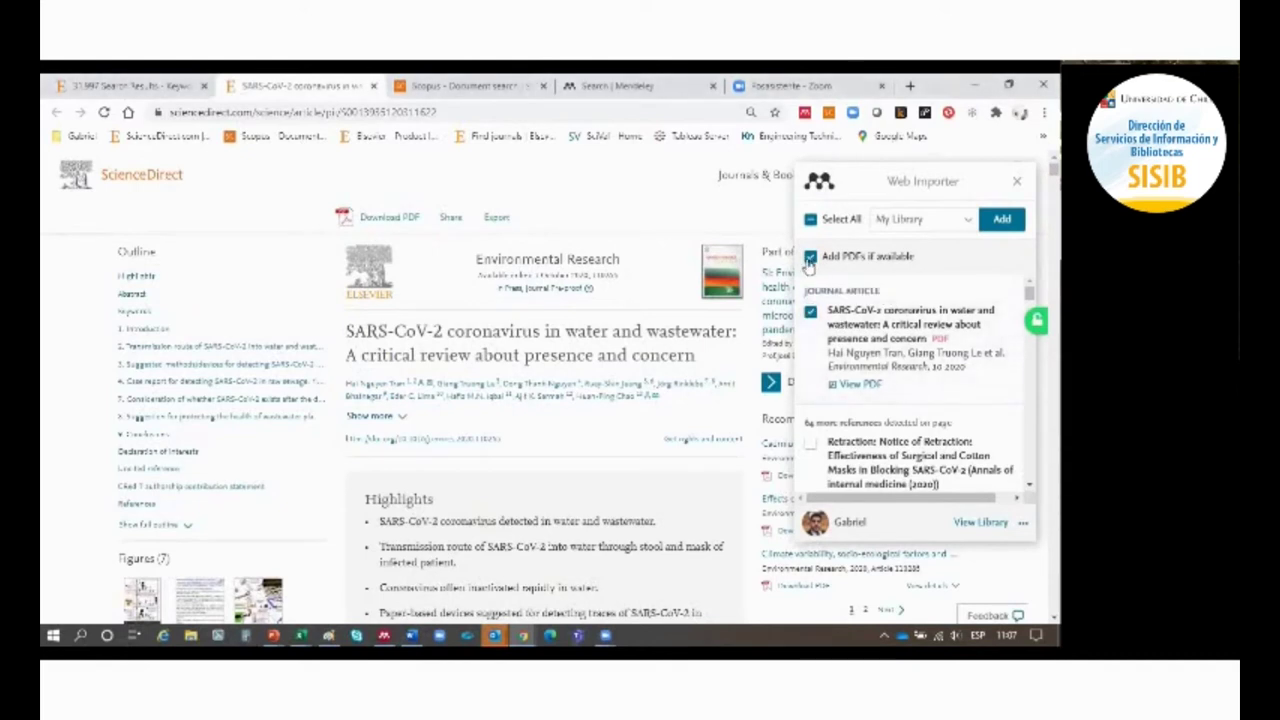
- Read the importer's 'add PDFs if available' option and scroll through the detected references
left_click_drag(914, 262, 843, 272)
left_click(862, 288)
scroll(880, 318, "down", 3)
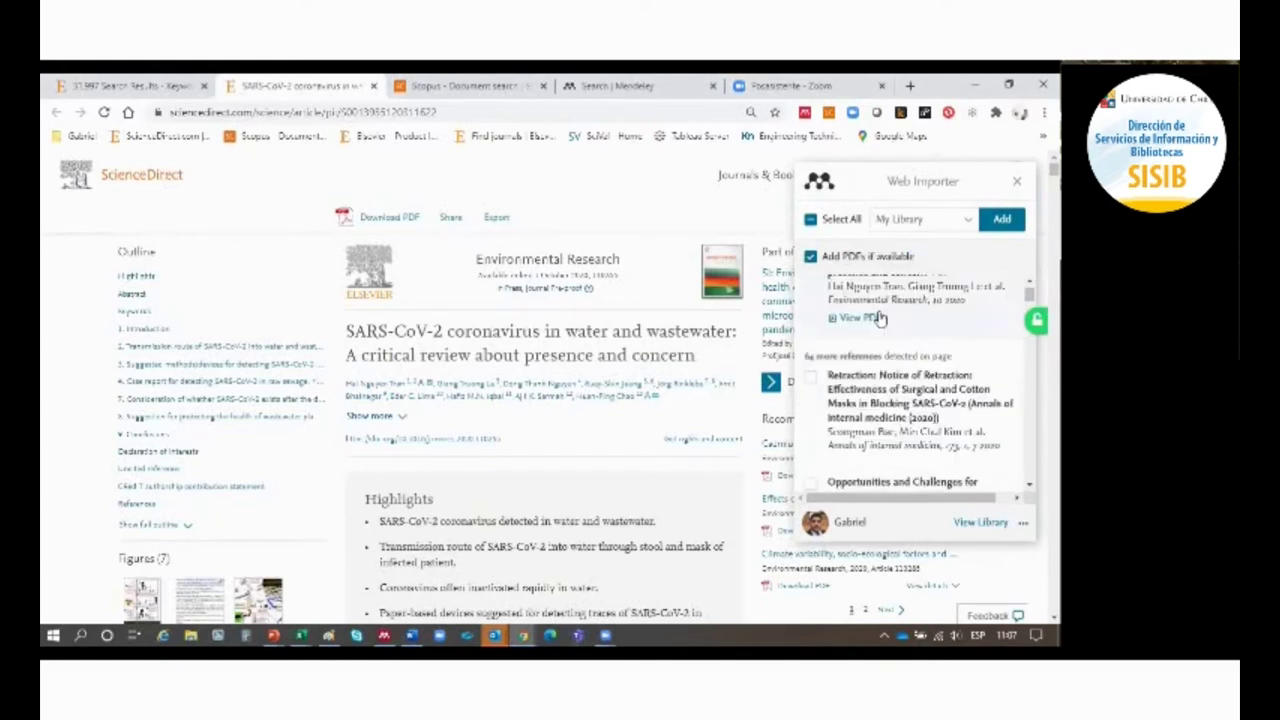
scroll(831, 312, "up", 2)
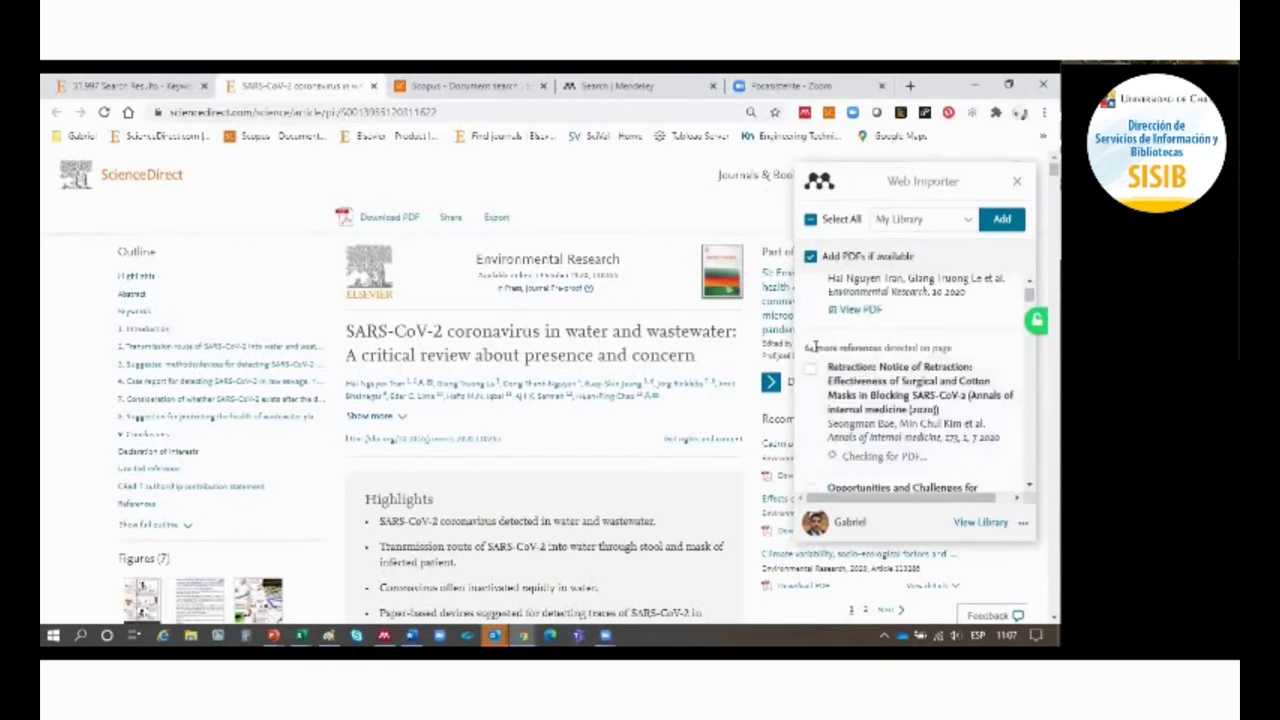
left_click_drag(805, 347, 957, 354)
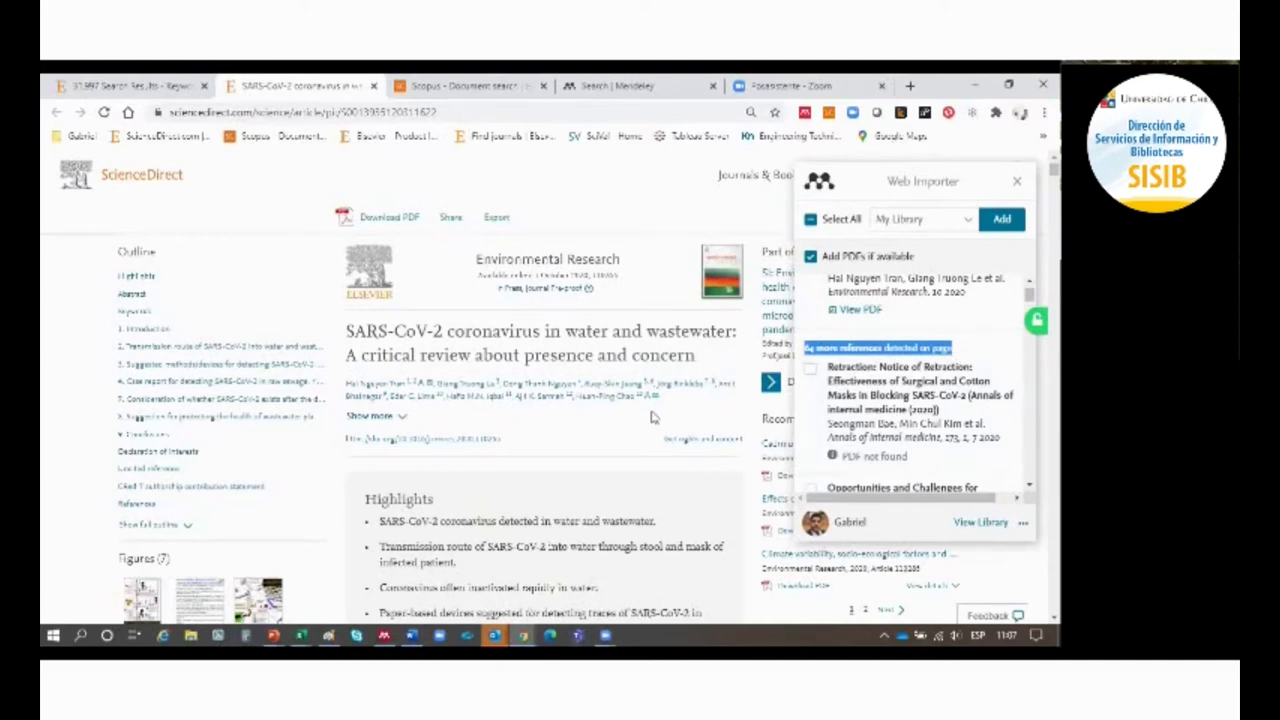
scroll(652, 418, "down", 10)
scroll(652, 418, "down", 2)
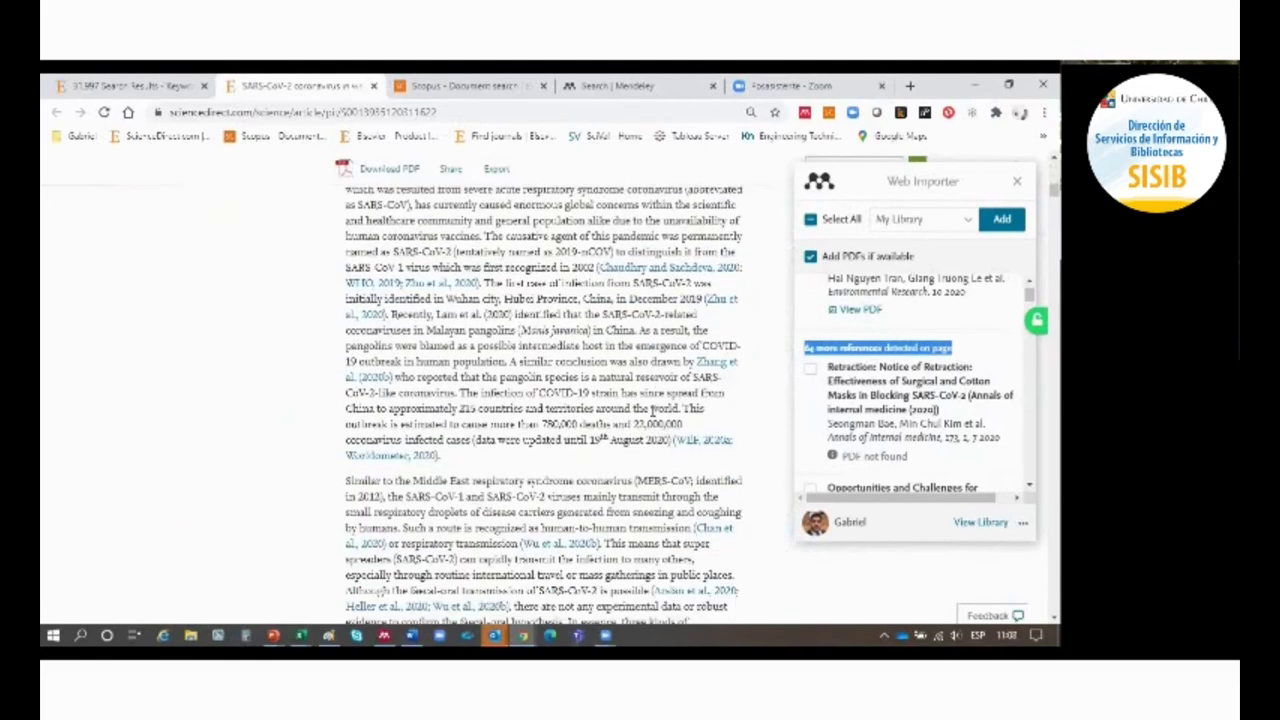
scroll(653, 410, "down", 5)
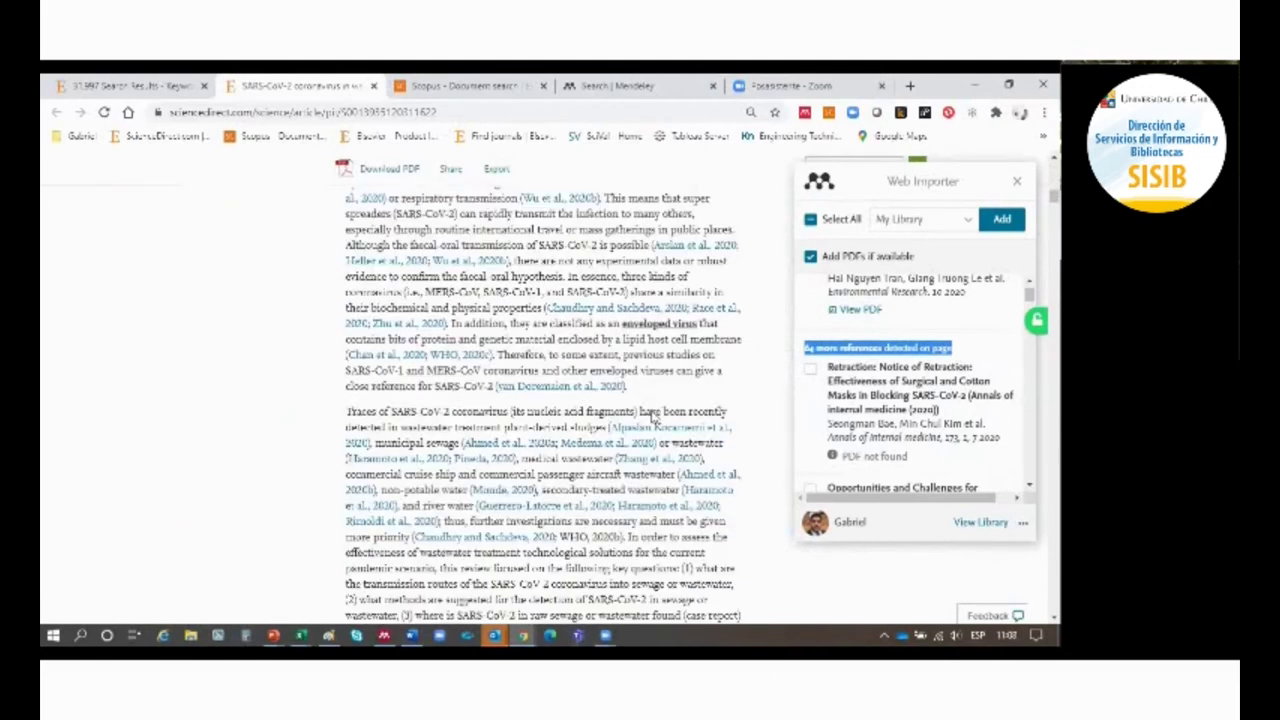
scroll(652, 418, "down", 1)
scroll(652, 418, "down", 10)
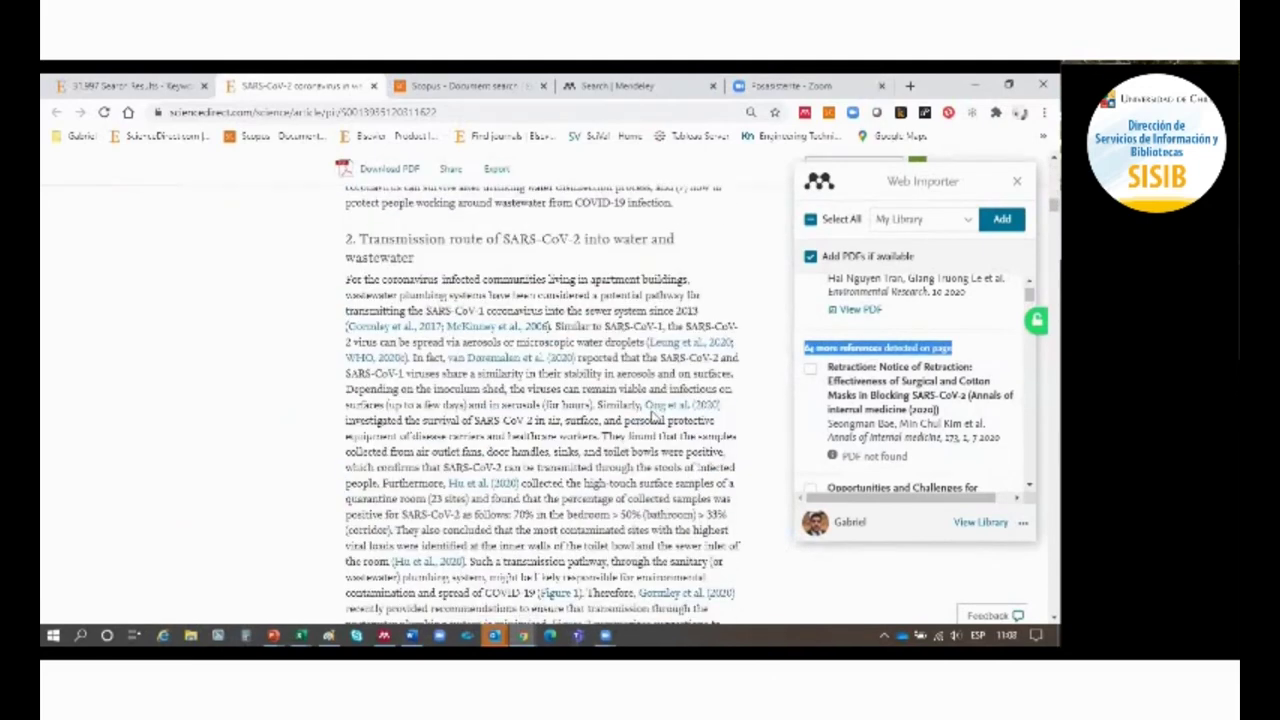
- Clear all selections, then tick the critical review, the Retraction notice and the Opportunities and Challenges article
left_click(811, 220)
scroll(857, 402, "up", 10)
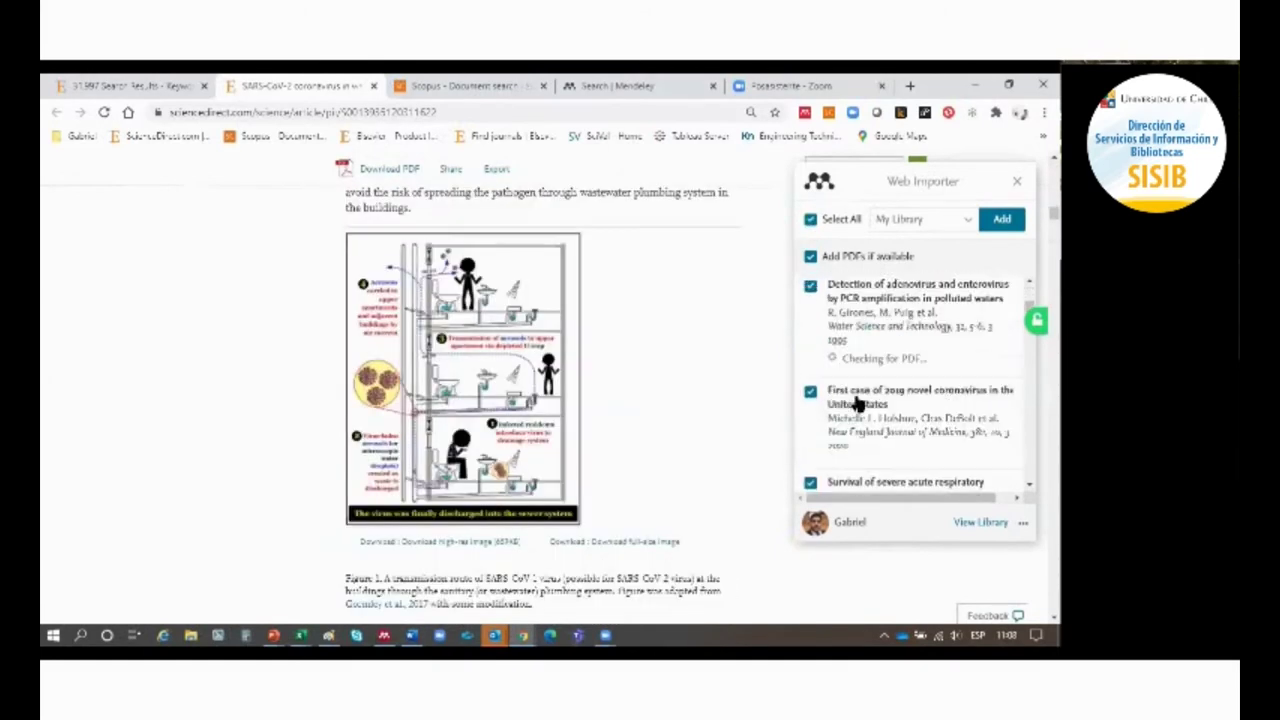
scroll(857, 402, "up", 3)
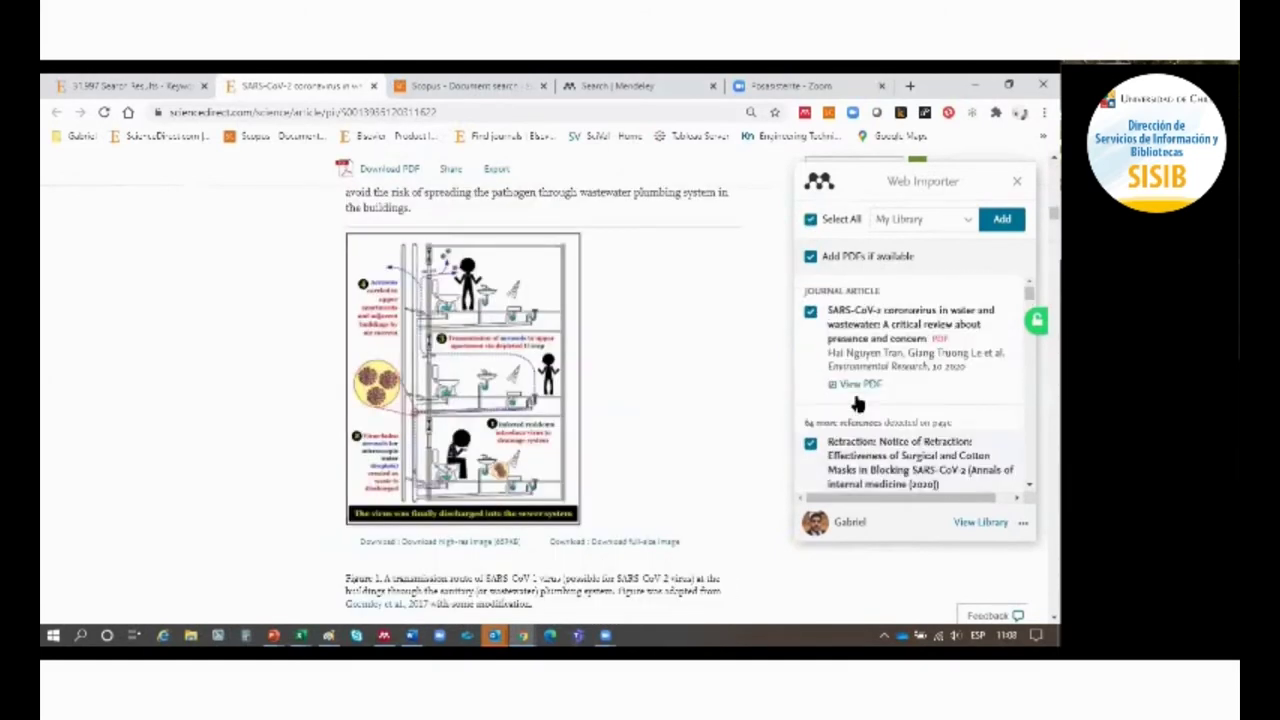
left_click(811, 220)
left_click(810, 312)
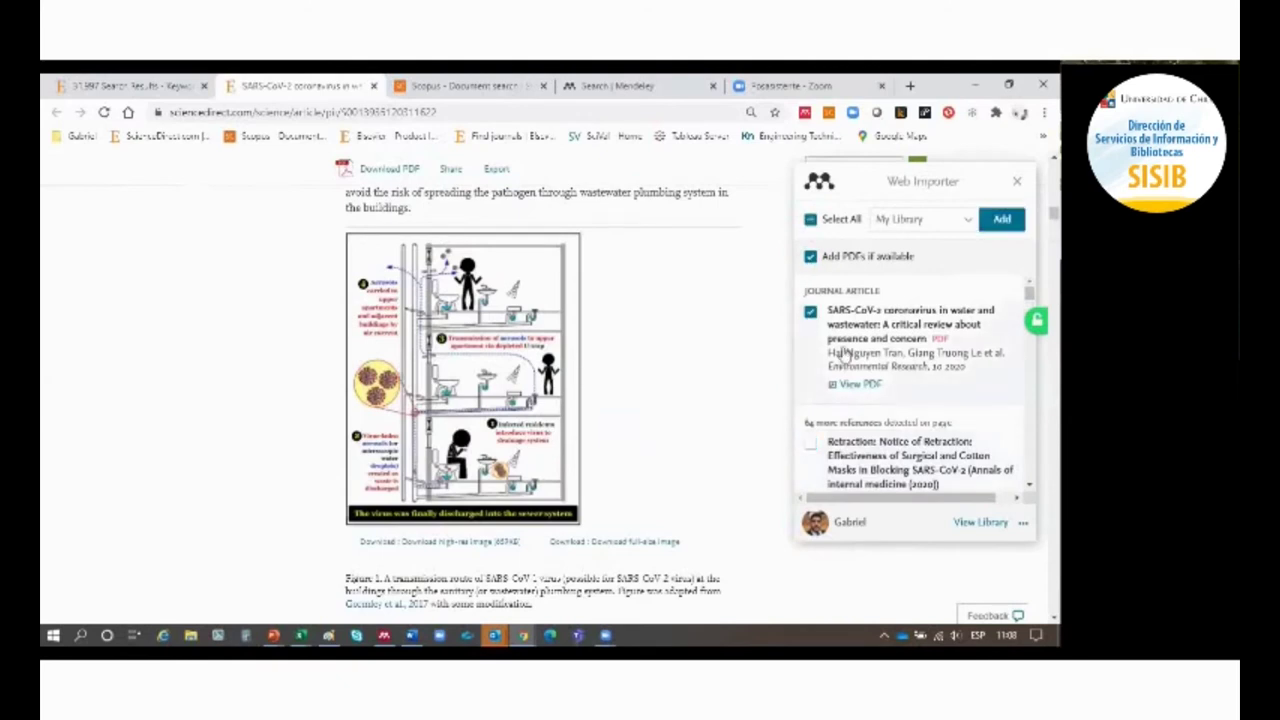
left_click(810, 446)
scroll(871, 443, "down", 3)
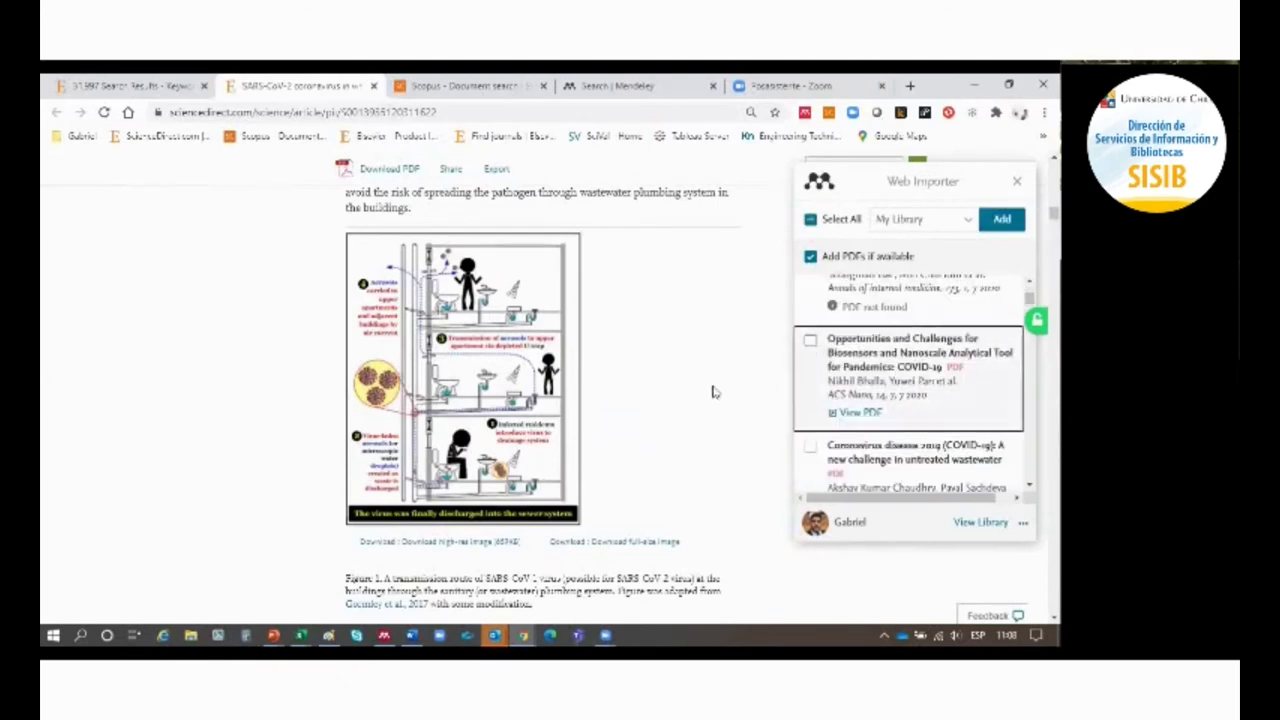
key("space")
scroll(707, 398, "up", 10)
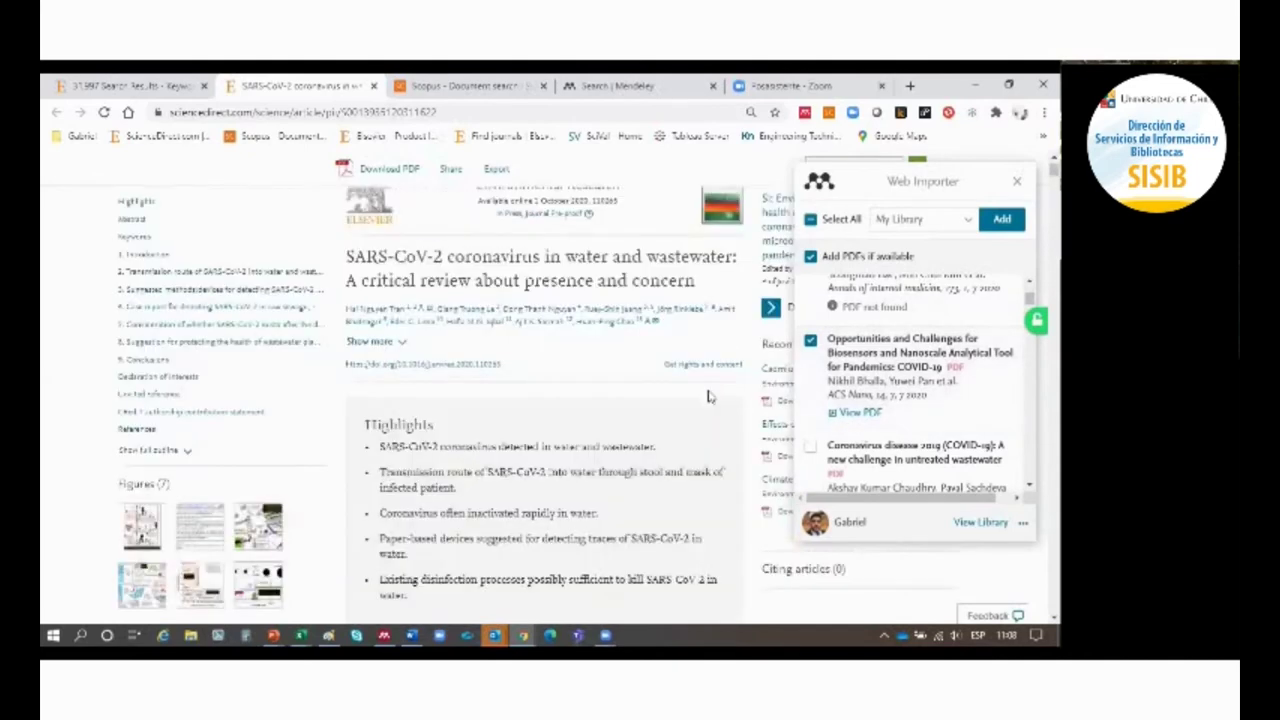
scroll(928, 375, "up", 3)
scroll(925, 372, "up", 1)
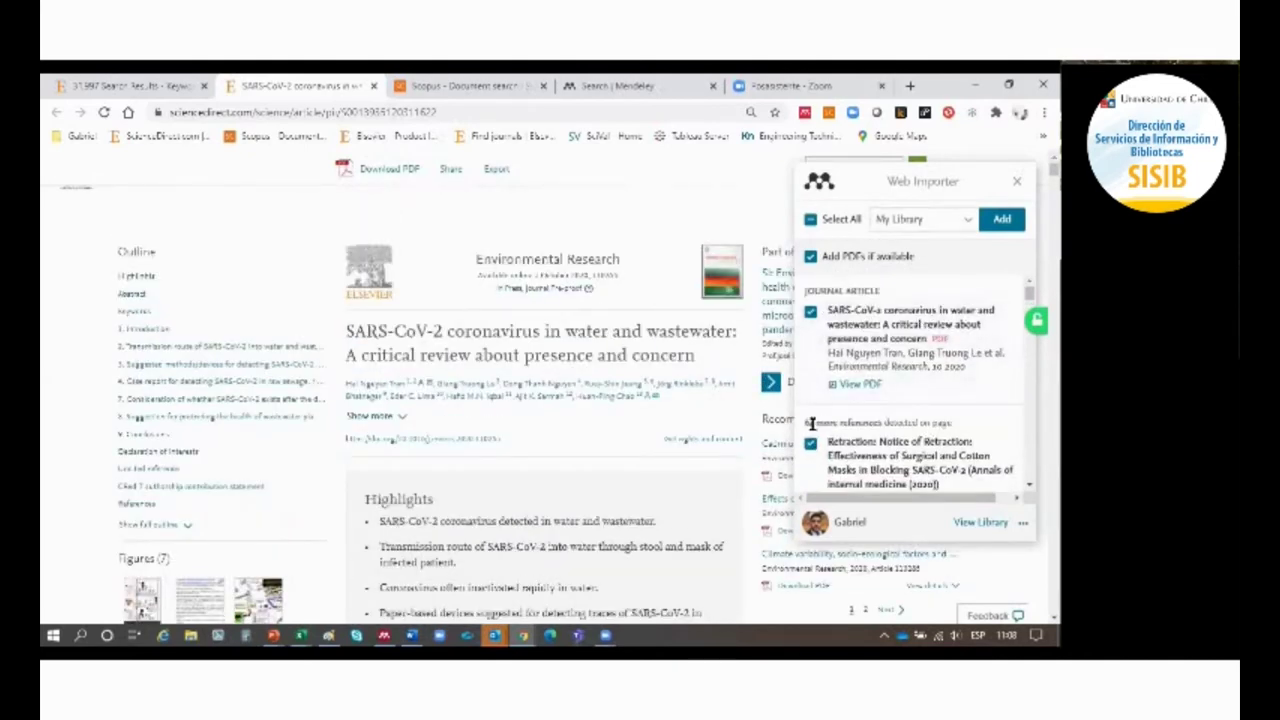
left_click_drag(830, 423, 804, 423)
scroll(642, 400, "down", 5)
scroll(638, 455, "down", 3)
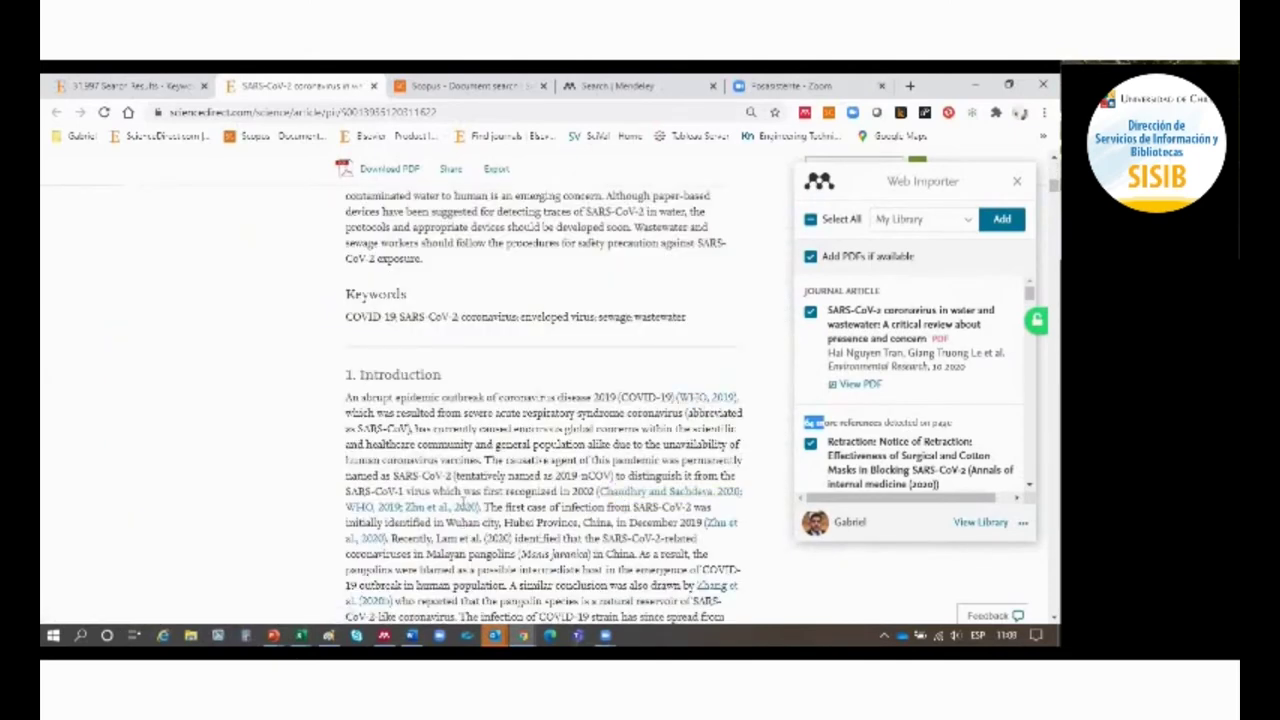
left_click_drag(496, 510, 346, 476)
scroll(775, 370, "down", 3)
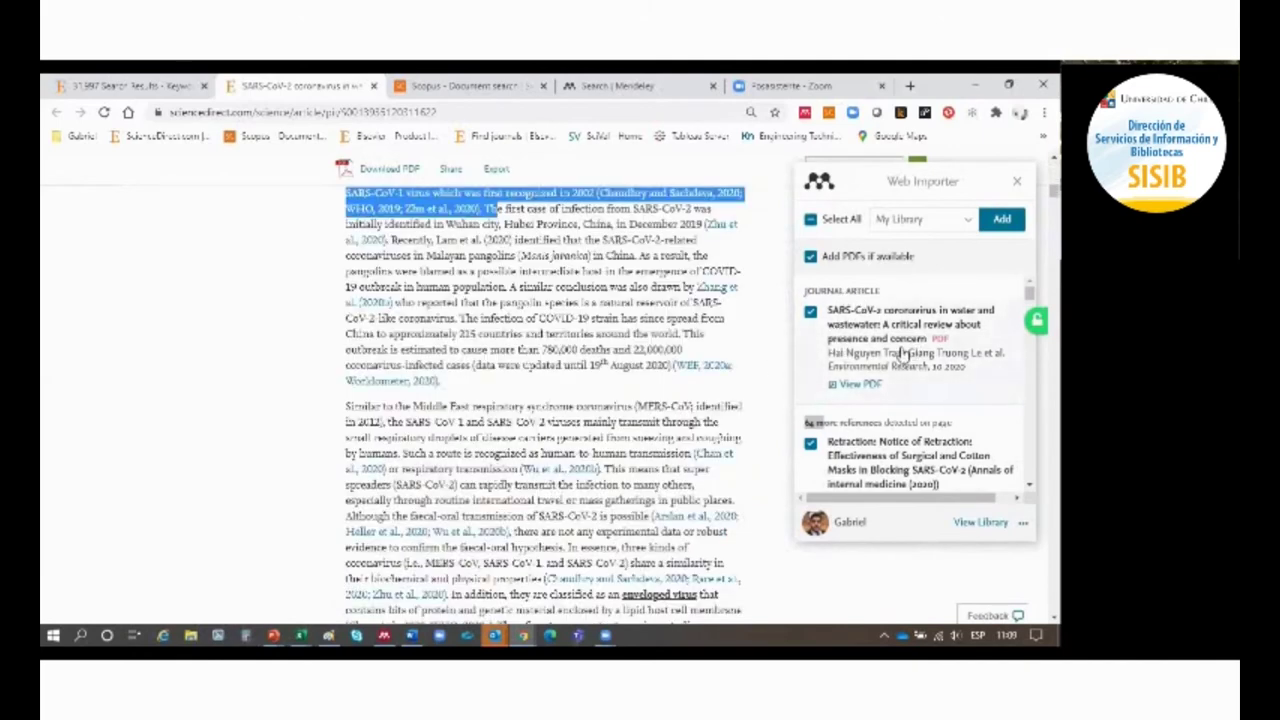
scroll(879, 383, "down", 3)
scroll(879, 383, "up", 3)
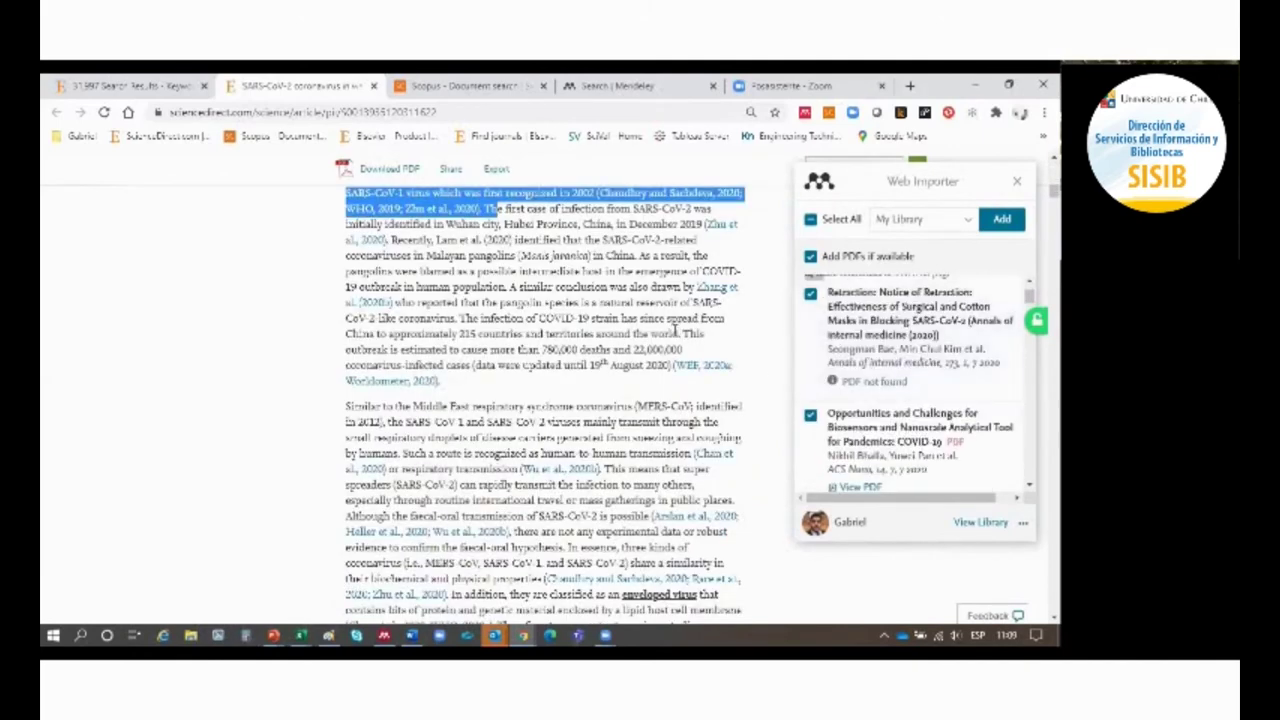
left_click(676, 330)
scroll(892, 392, "up", 3)
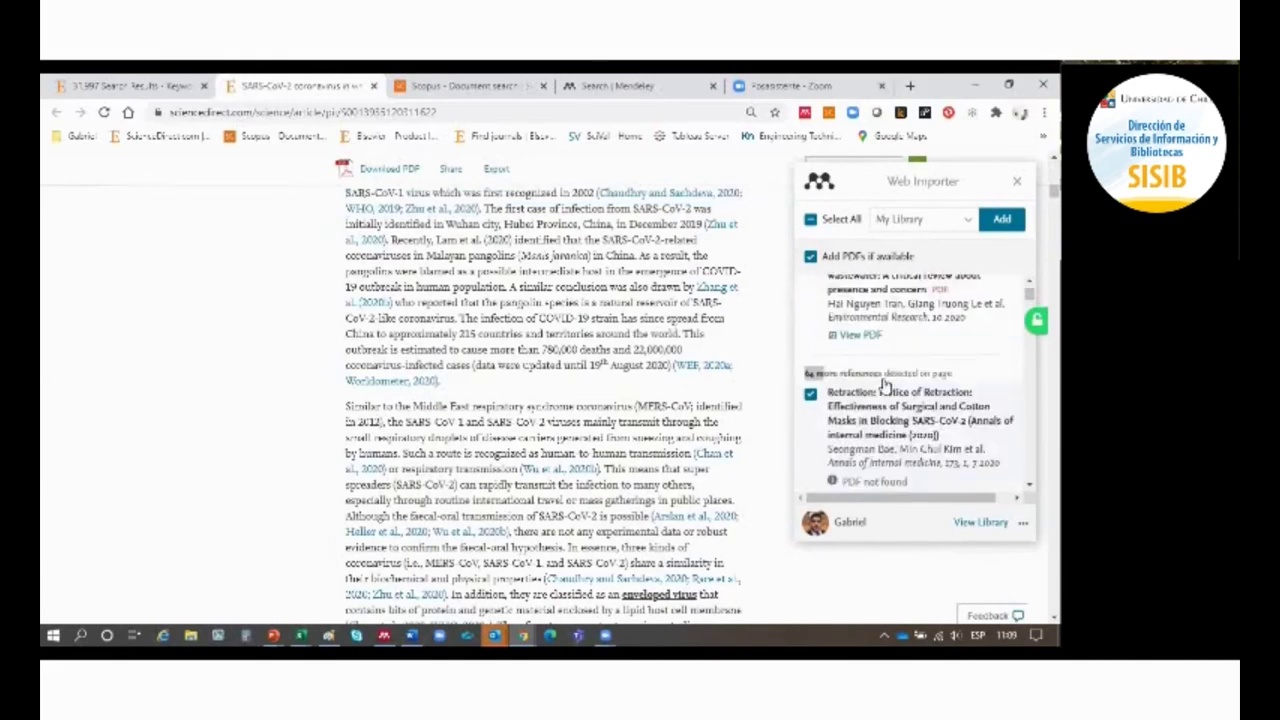
scroll(658, 387, "up", 10)
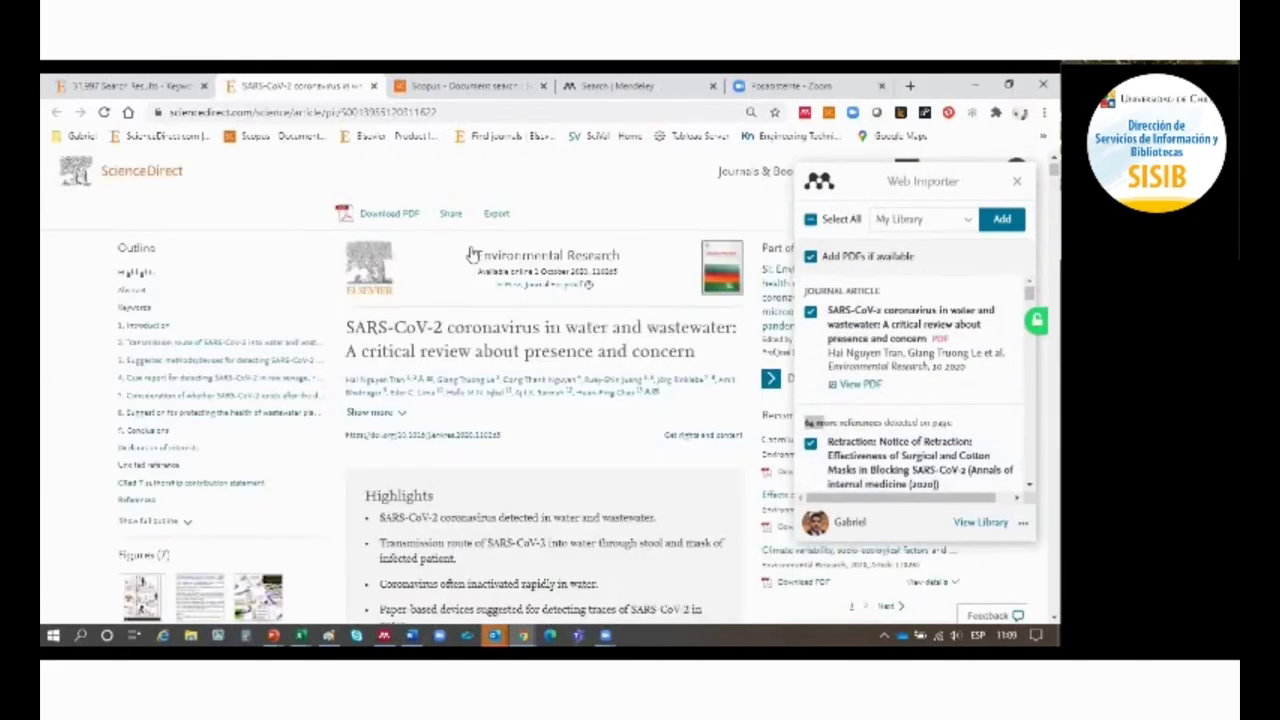
left_click(380, 112)
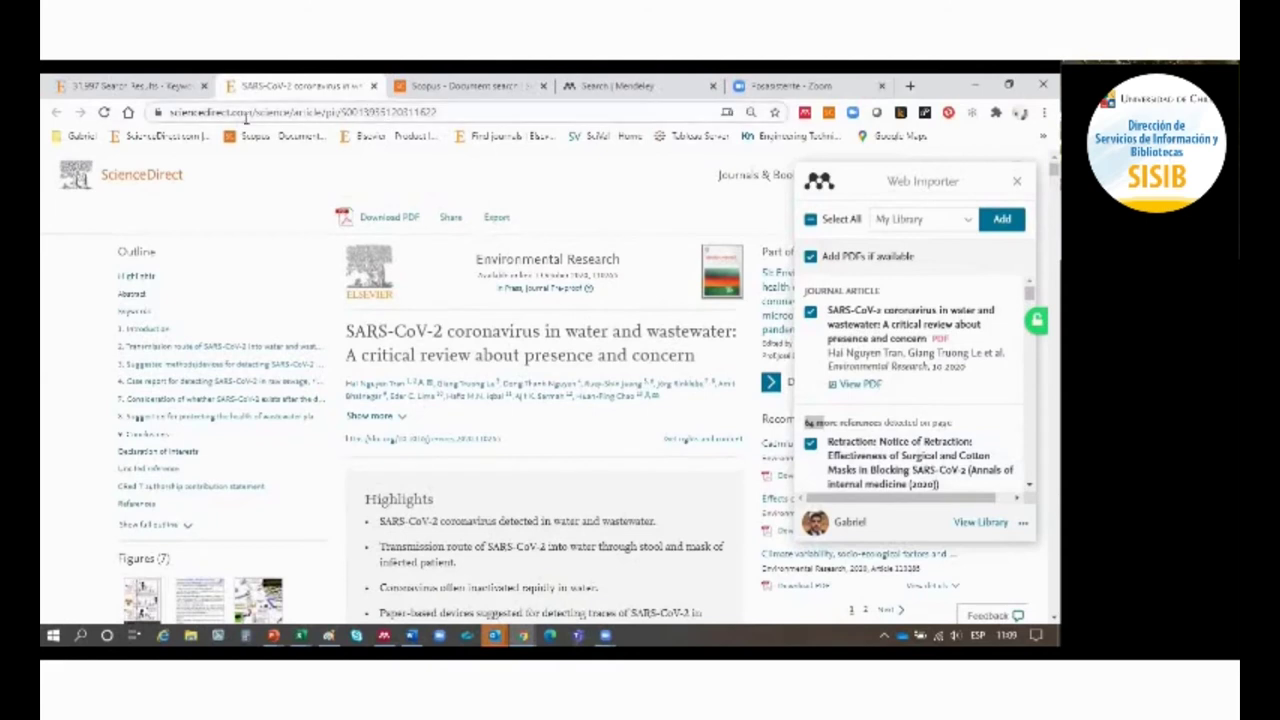
left_click_drag(300, 112, 428, 112)
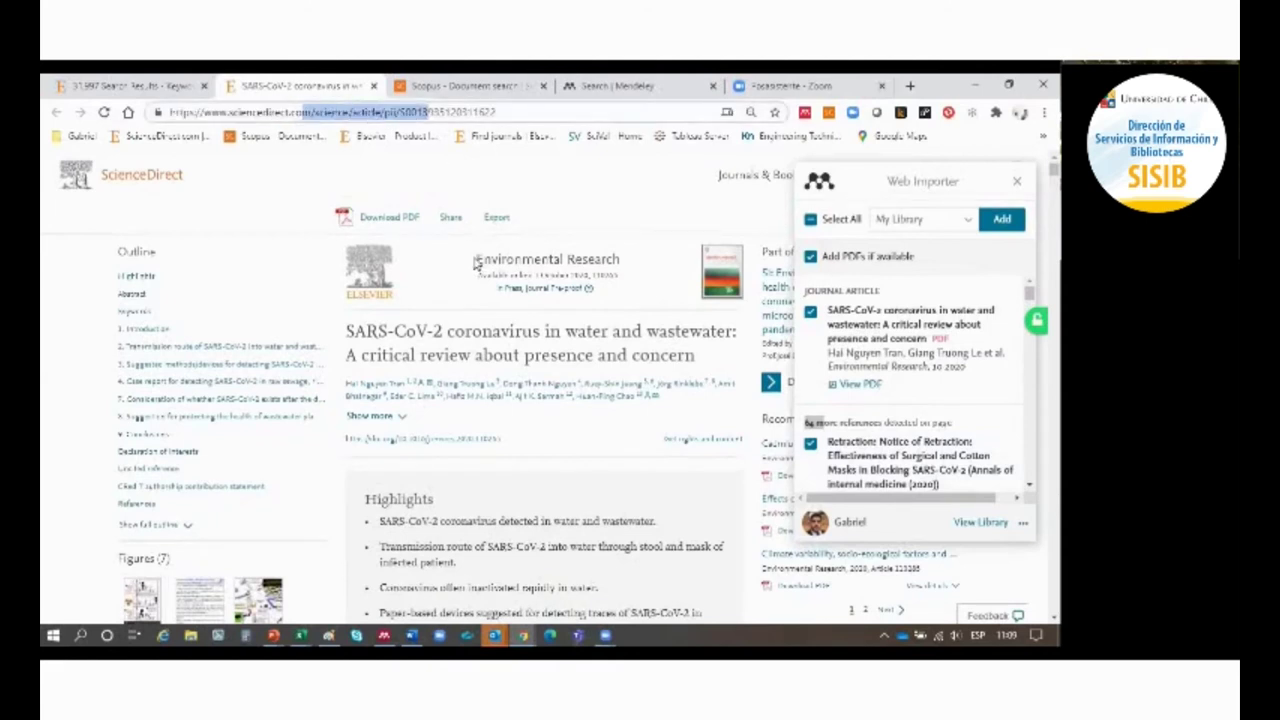
left_click_drag(476, 262, 564, 263)
left_click(660, 265)
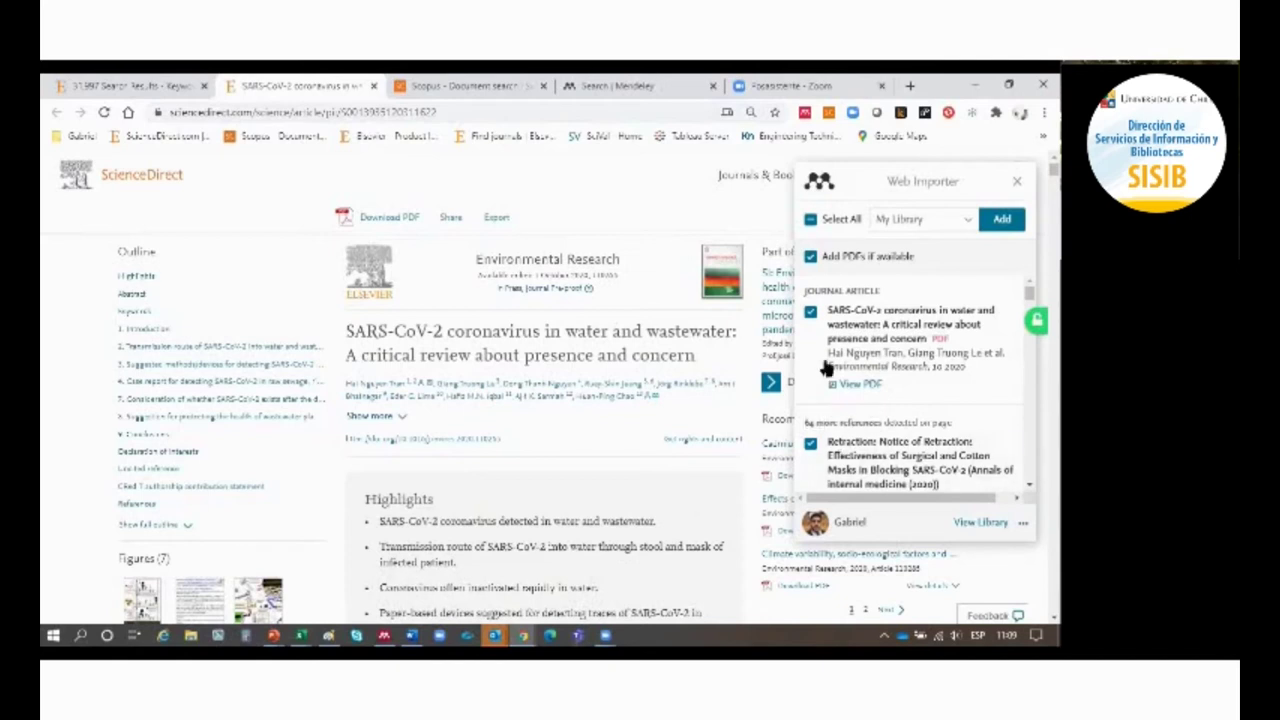
- Add the marked references to My Library and open the Opportunities and Challenges article's edit form
left_click(1000, 224)
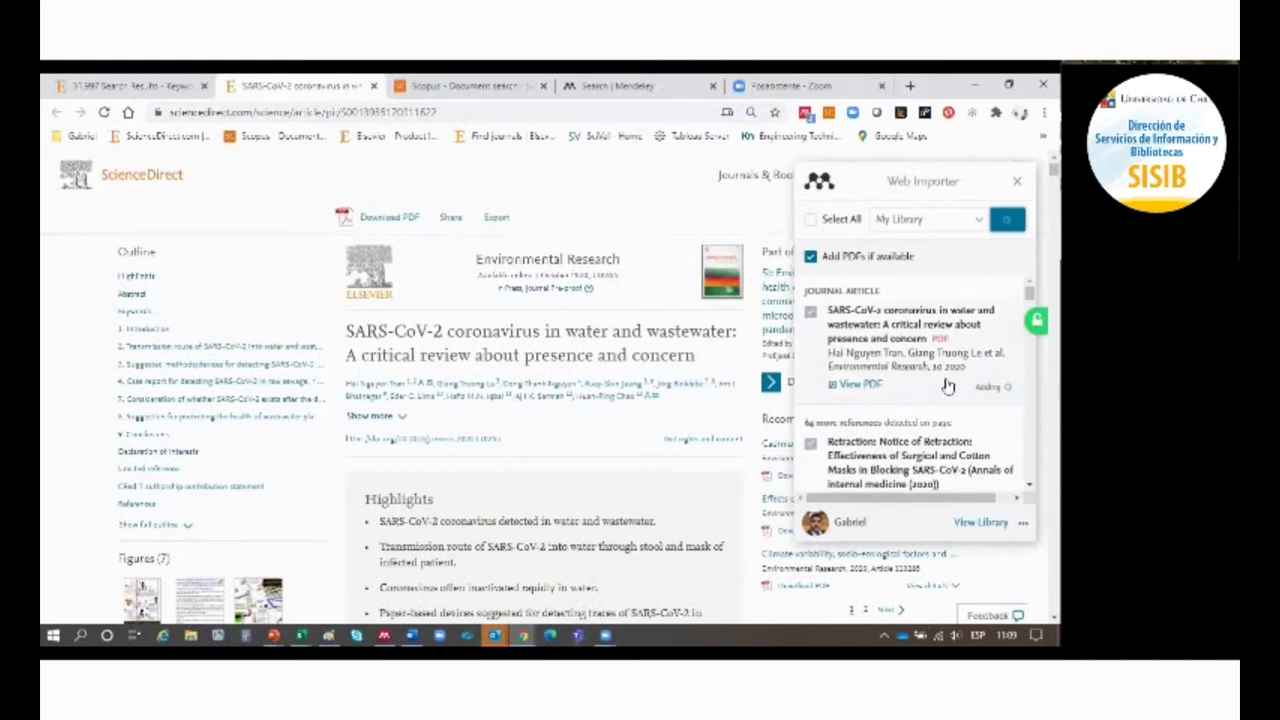
scroll(948, 386, "down", 1)
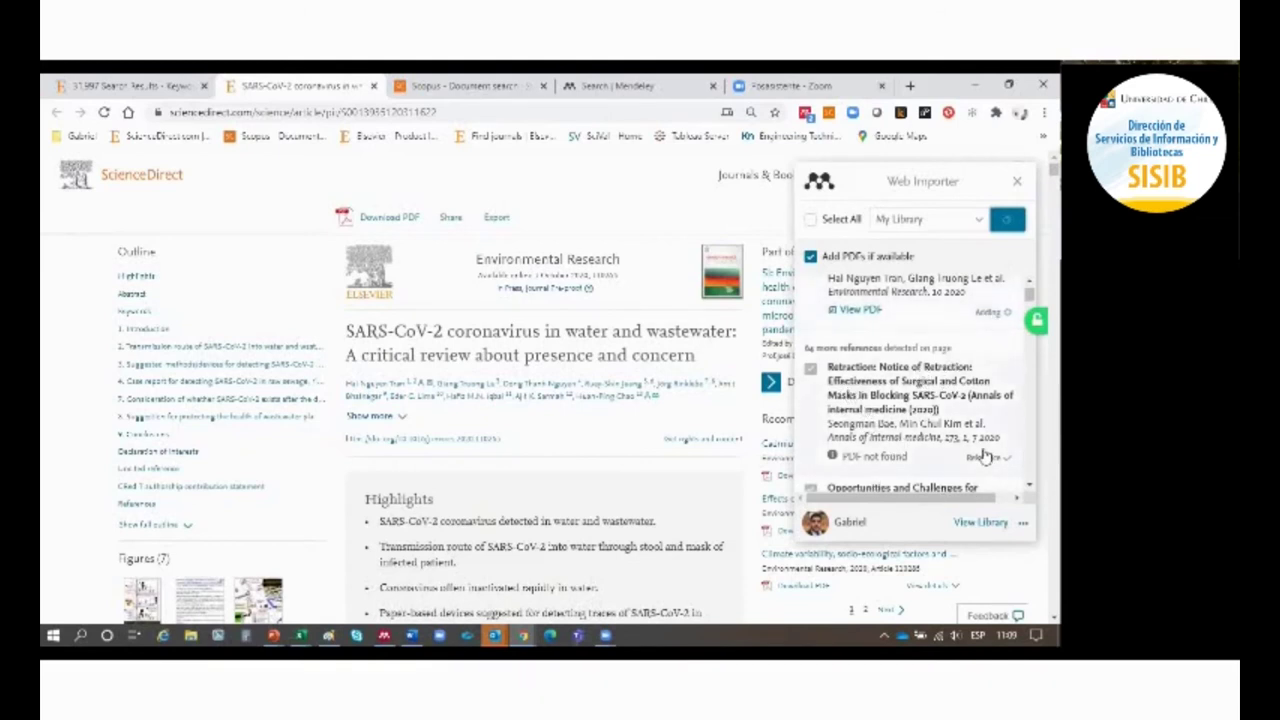
scroll(988, 445, "down", 2)
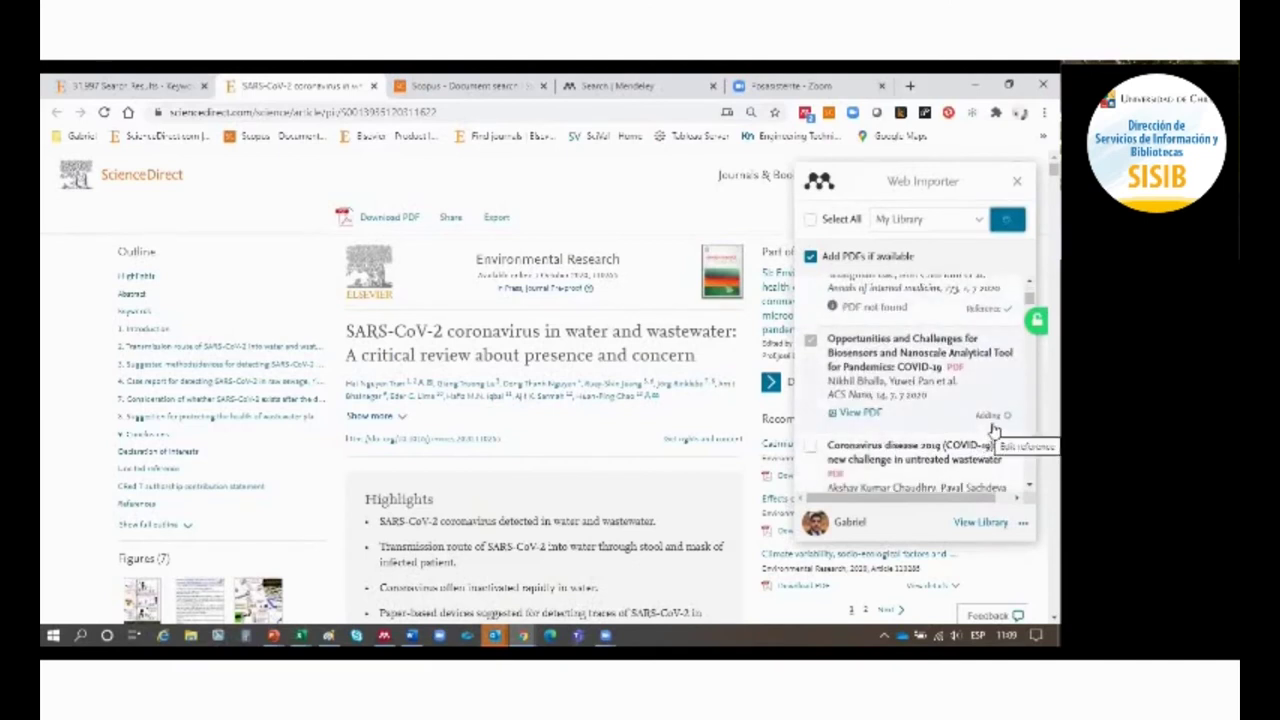
scroll(994, 430, "up", 2)
scroll(994, 430, "down", 3)
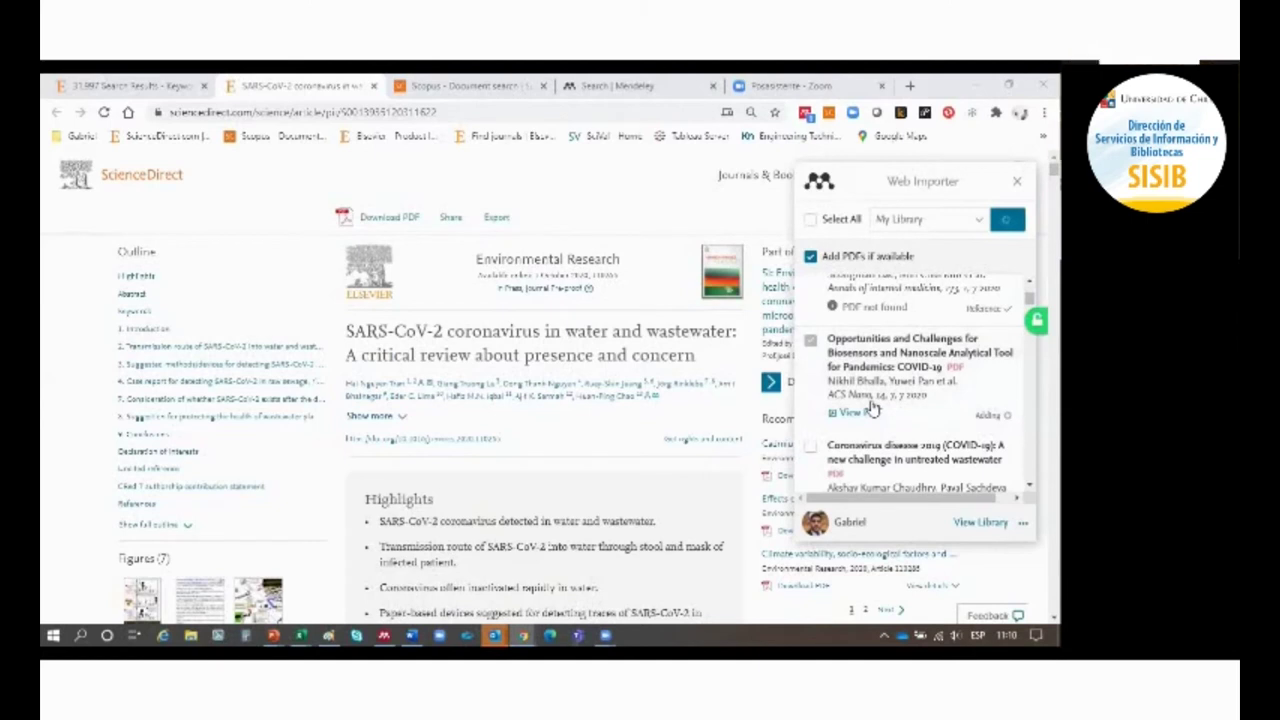
left_click(970, 377)
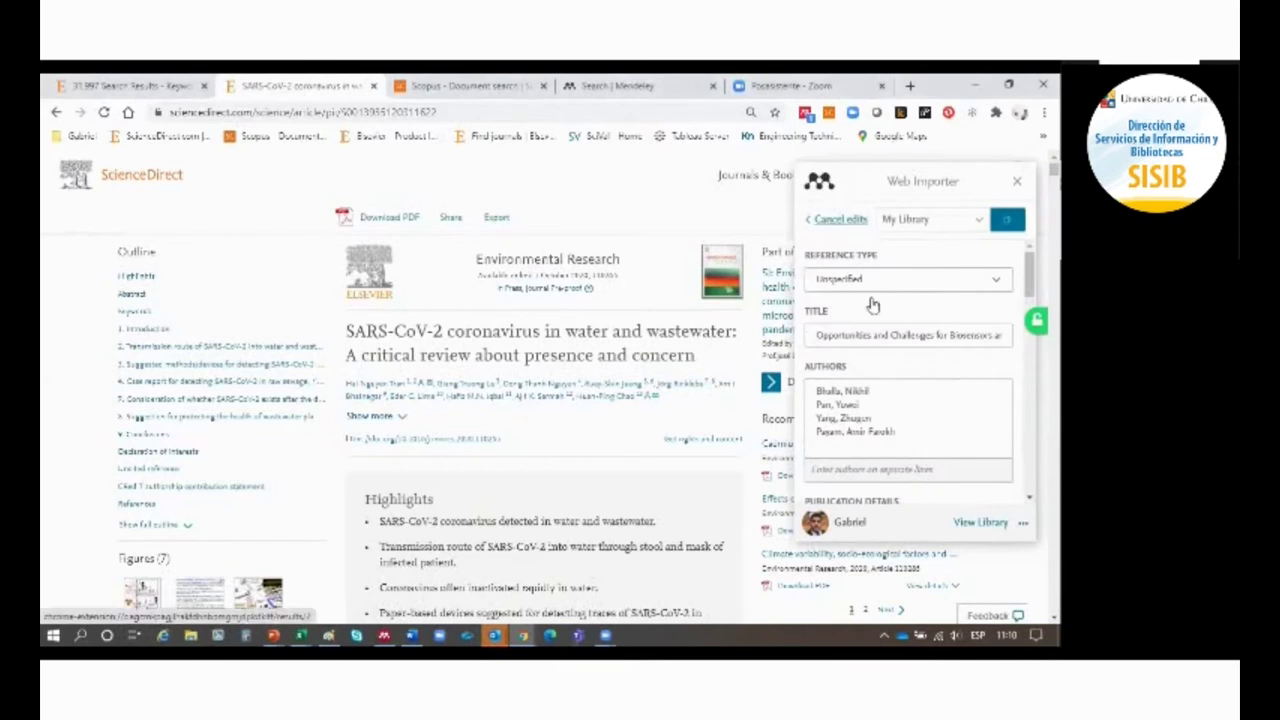
- Cancel edits on the Opportunities and Challenges reference to return to the importer list
left_click(824, 226)
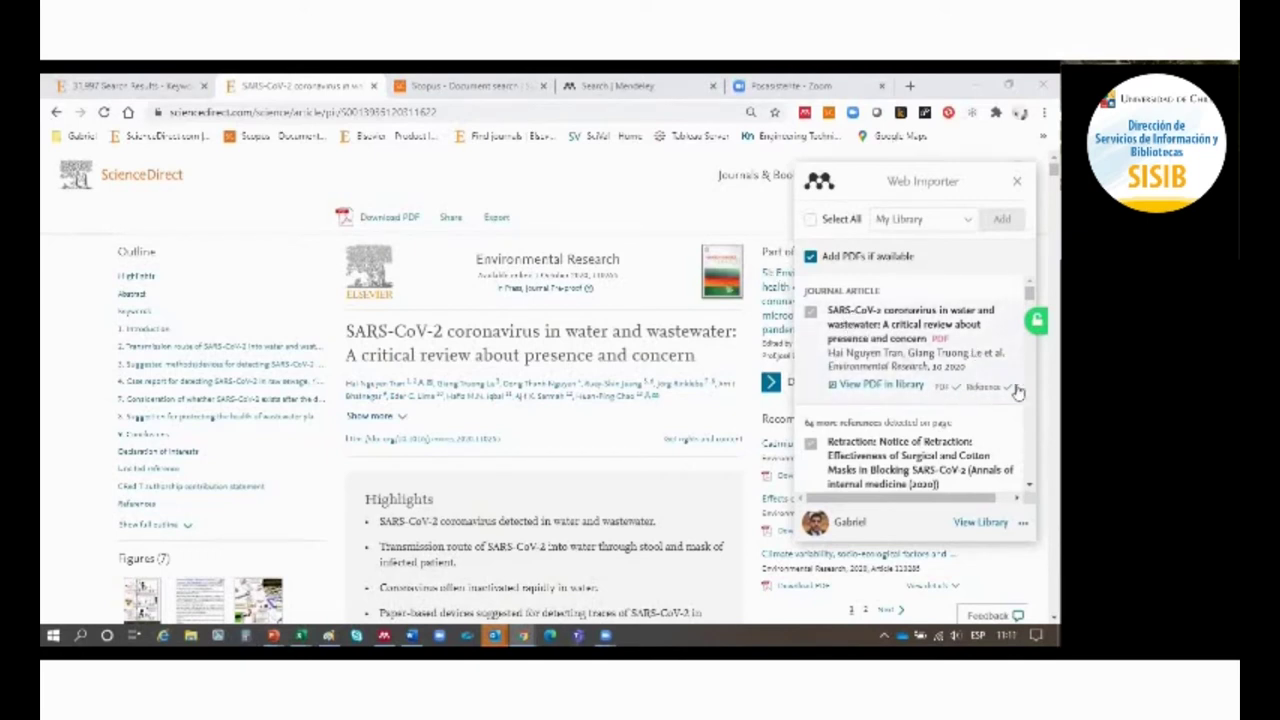
- Check the importer entries, open the Mendeley library, and open the Opportunities article's PDF
scroll(943, 400, "down", 5)
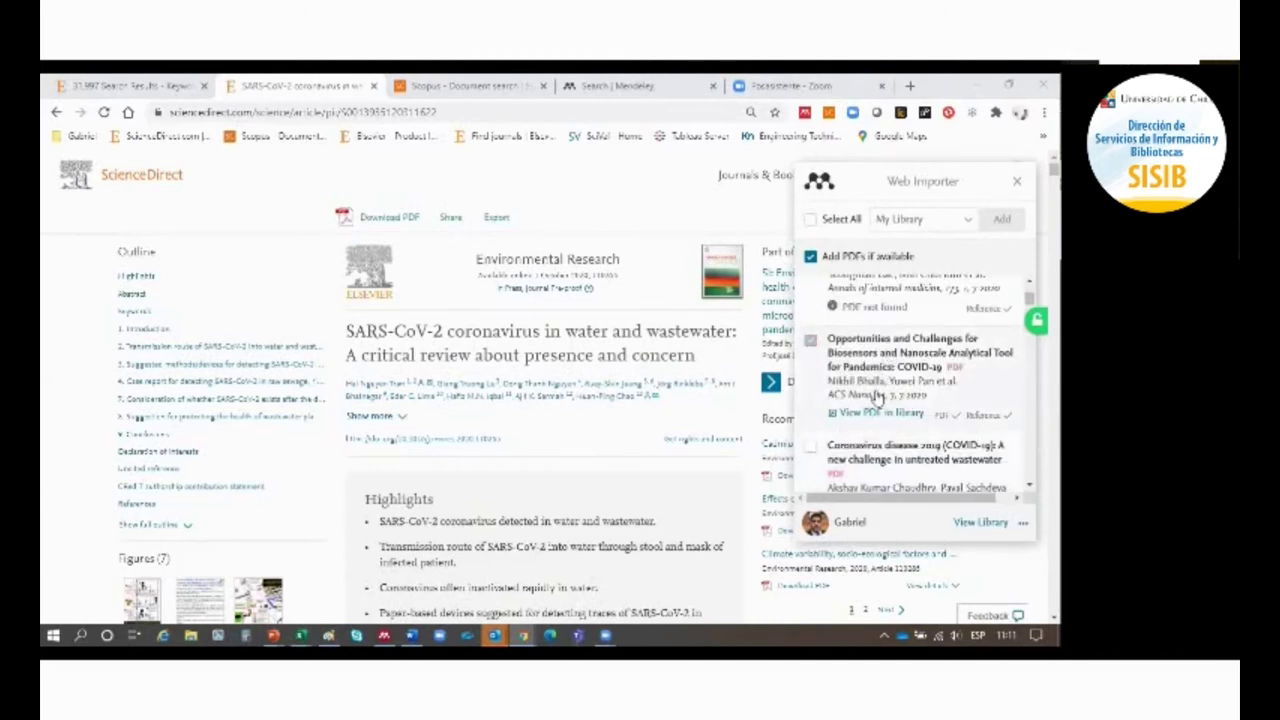
scroll(876, 397, "up", 3)
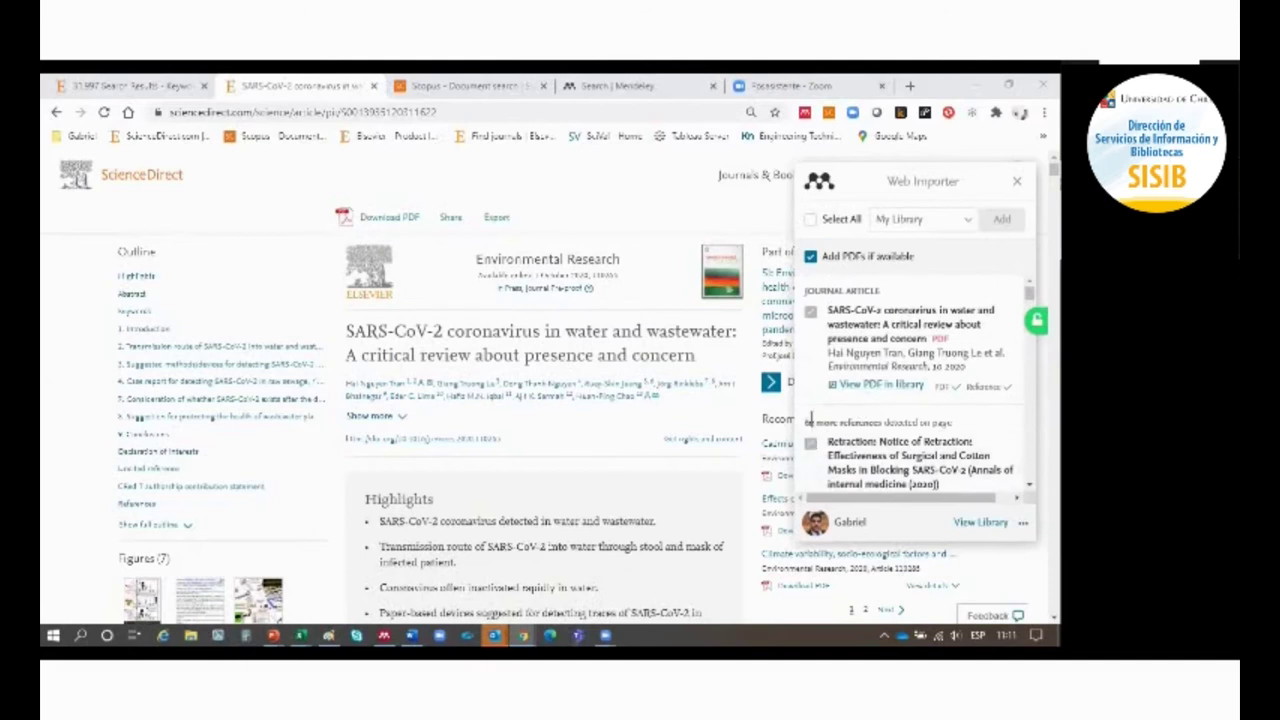
scroll(812, 426, "down", 5)
scroll(818, 426, "up", 5)
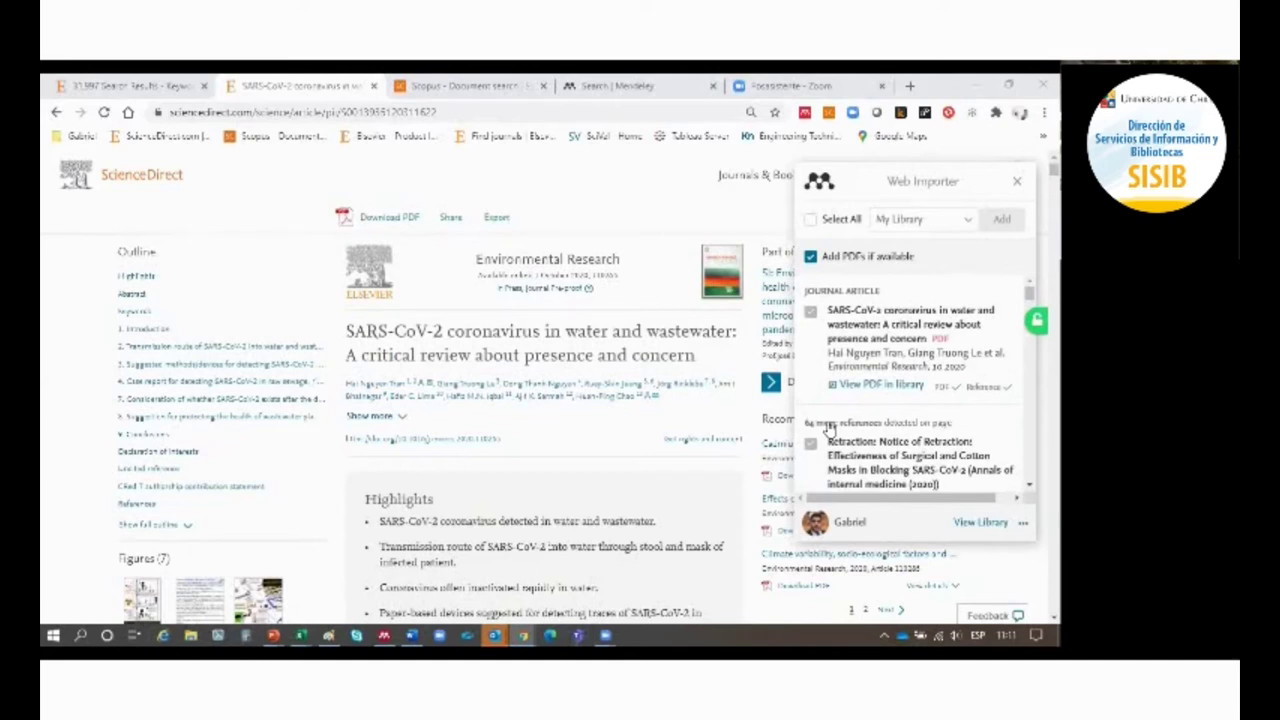
left_click(985, 523)
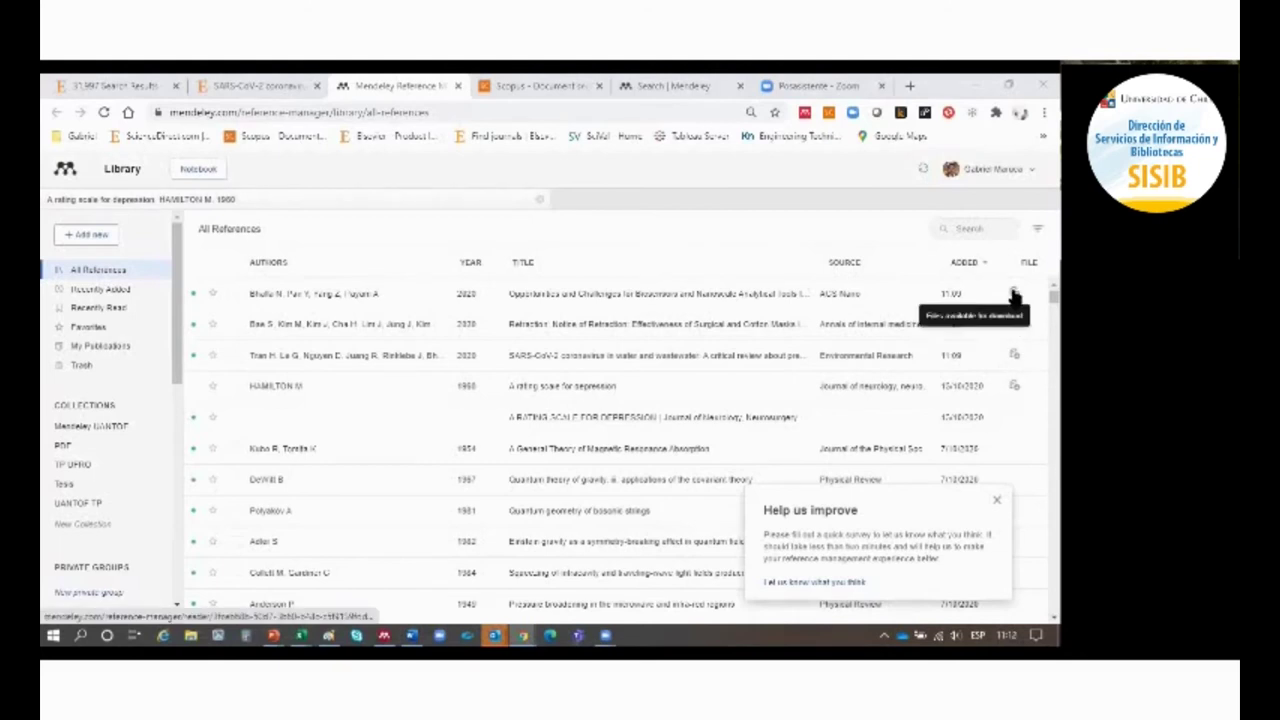
left_click(1013, 295)
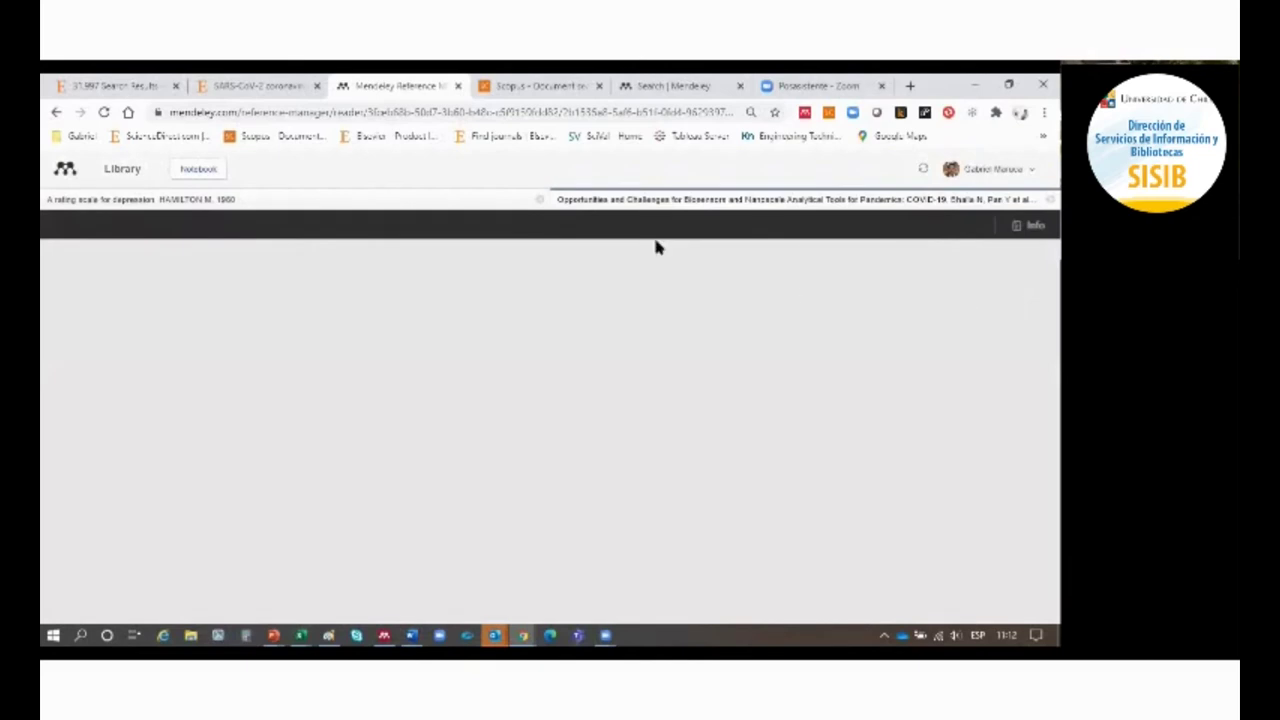
- Close the 'A rating scale for depression' reader tab and reload the biosensors PDF reader page
left_click(540, 201)
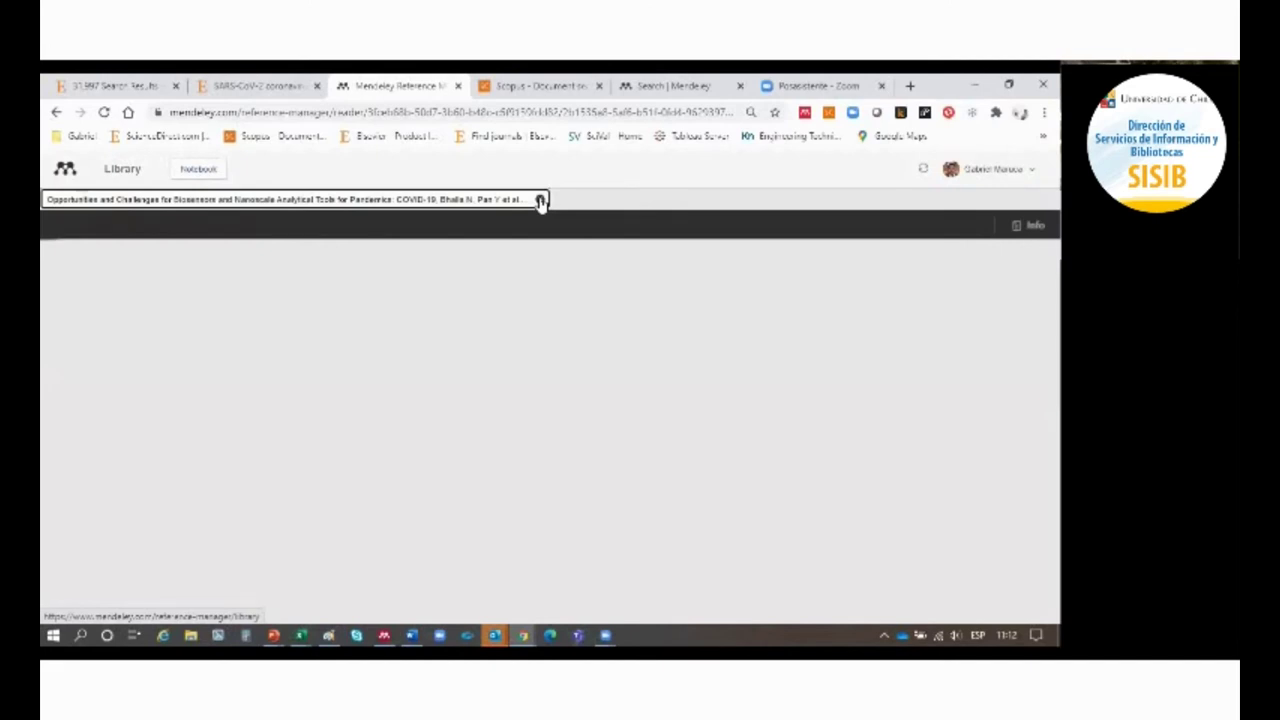
left_click(487, 116)
key("Return")
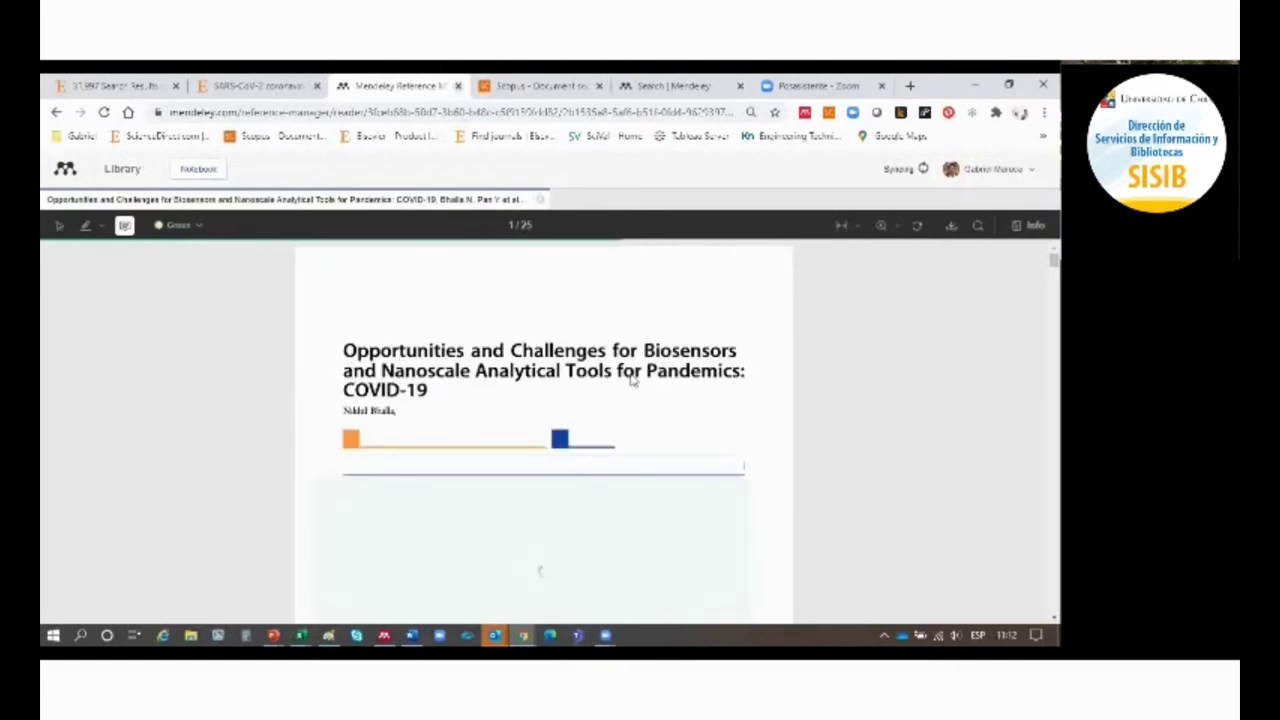
scroll(632, 380, "down", 3)
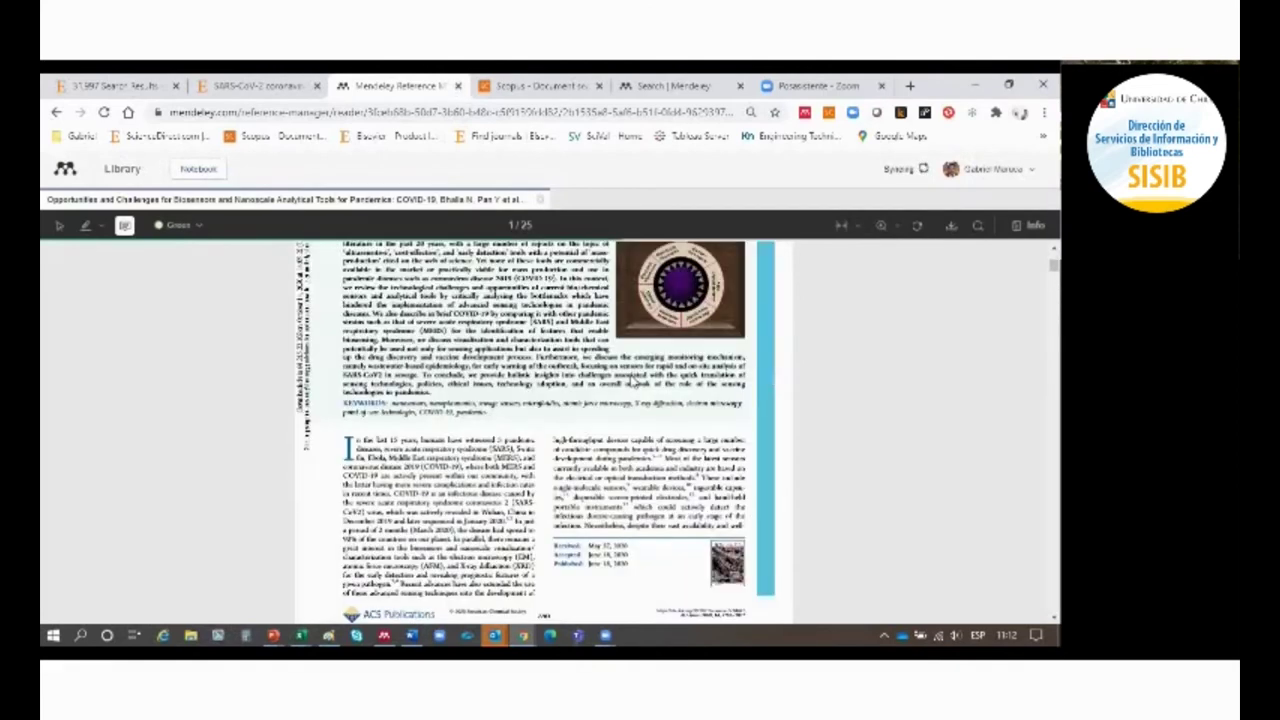
scroll(560, 402, "up", 3)
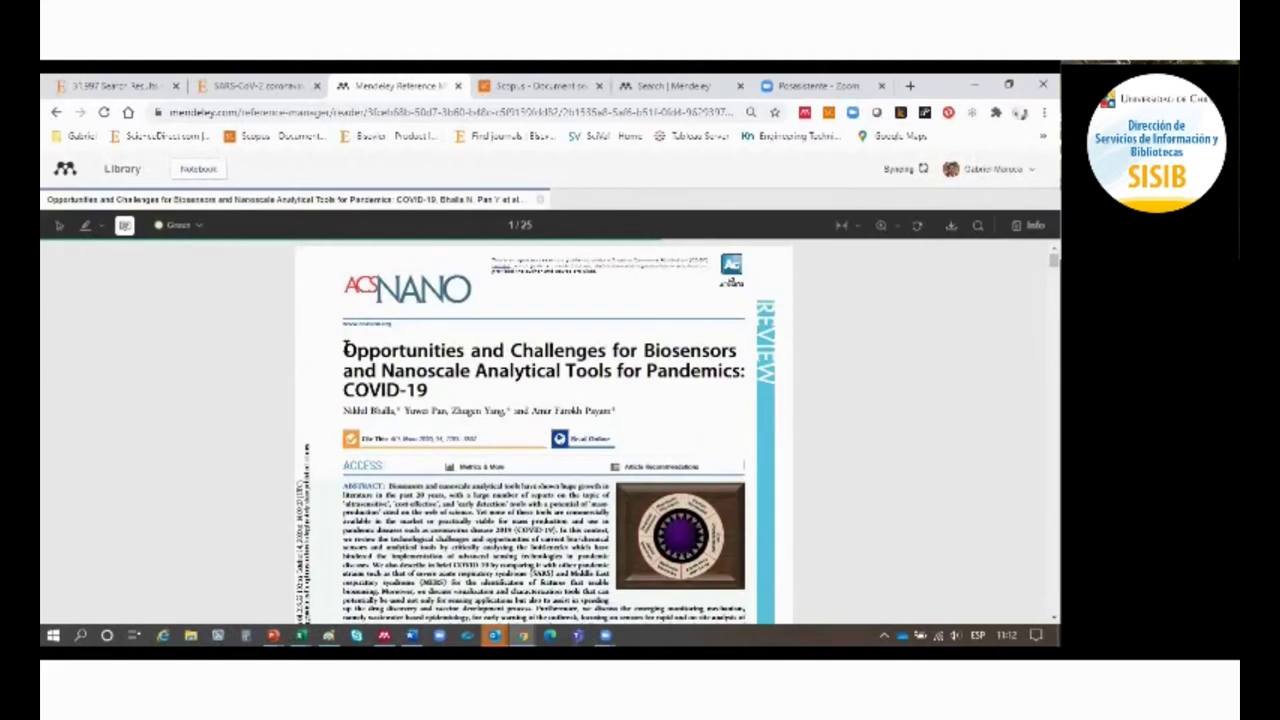
scroll(347, 346, "down", 2)
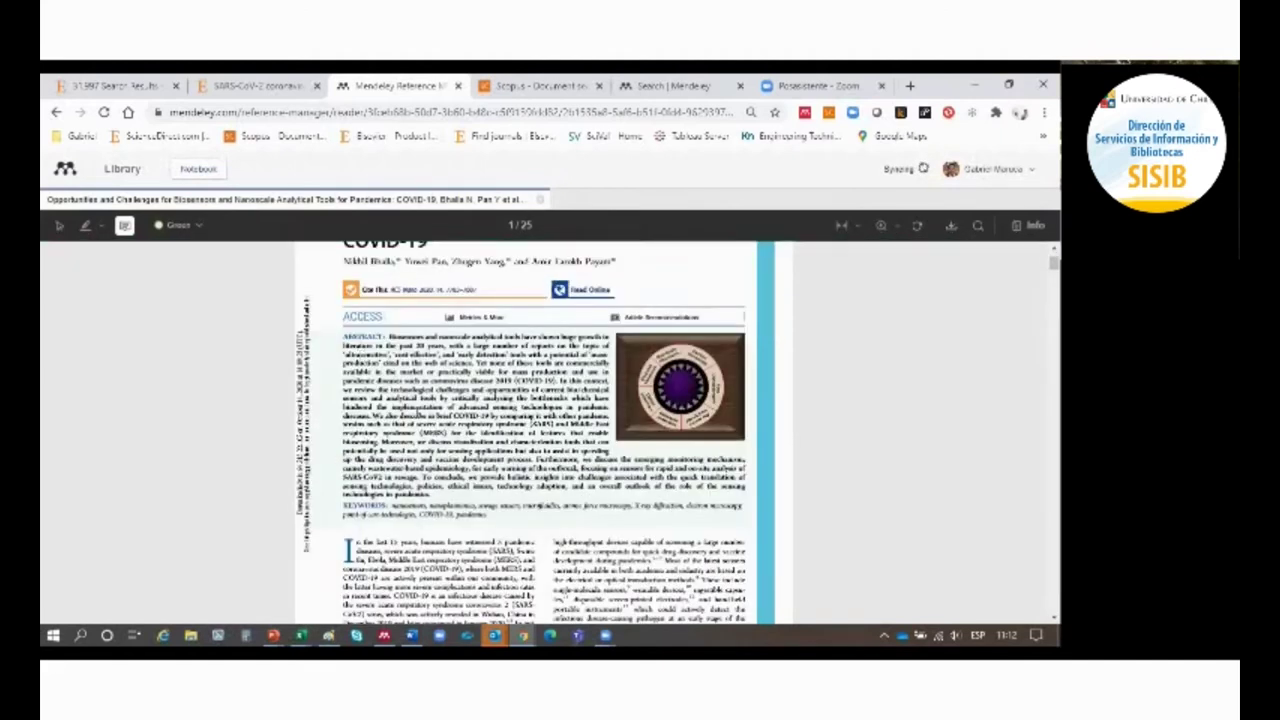
- Highlight the upper abstract lines and an introduction passage of the biosensors PDF in green
left_click(472, 477)
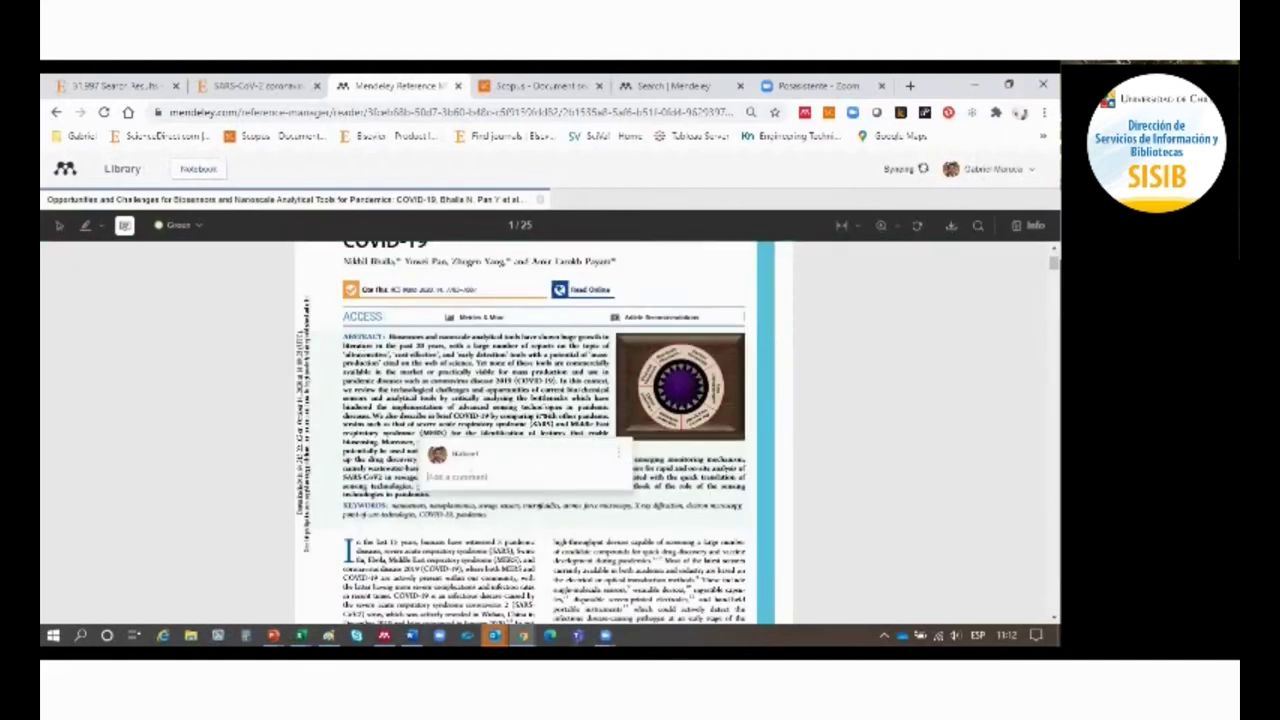
left_click(402, 366)
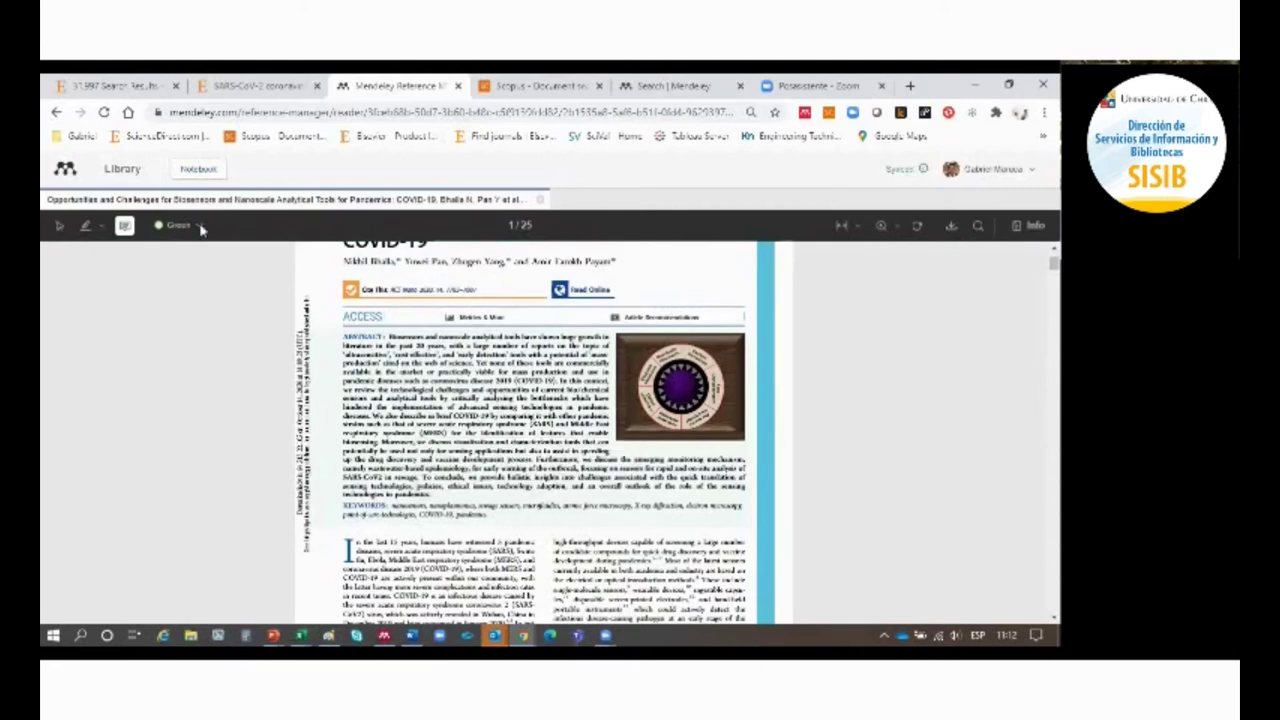
left_click(85, 225)
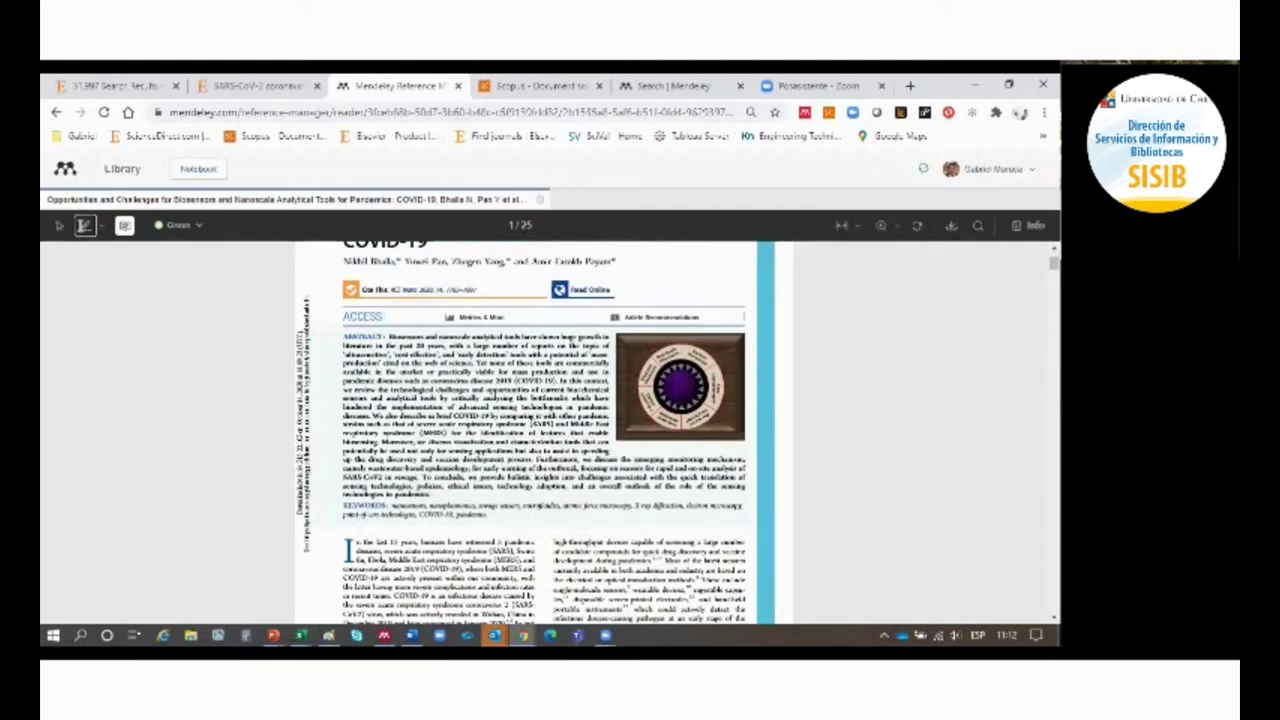
left_click_drag(345, 337, 607, 411)
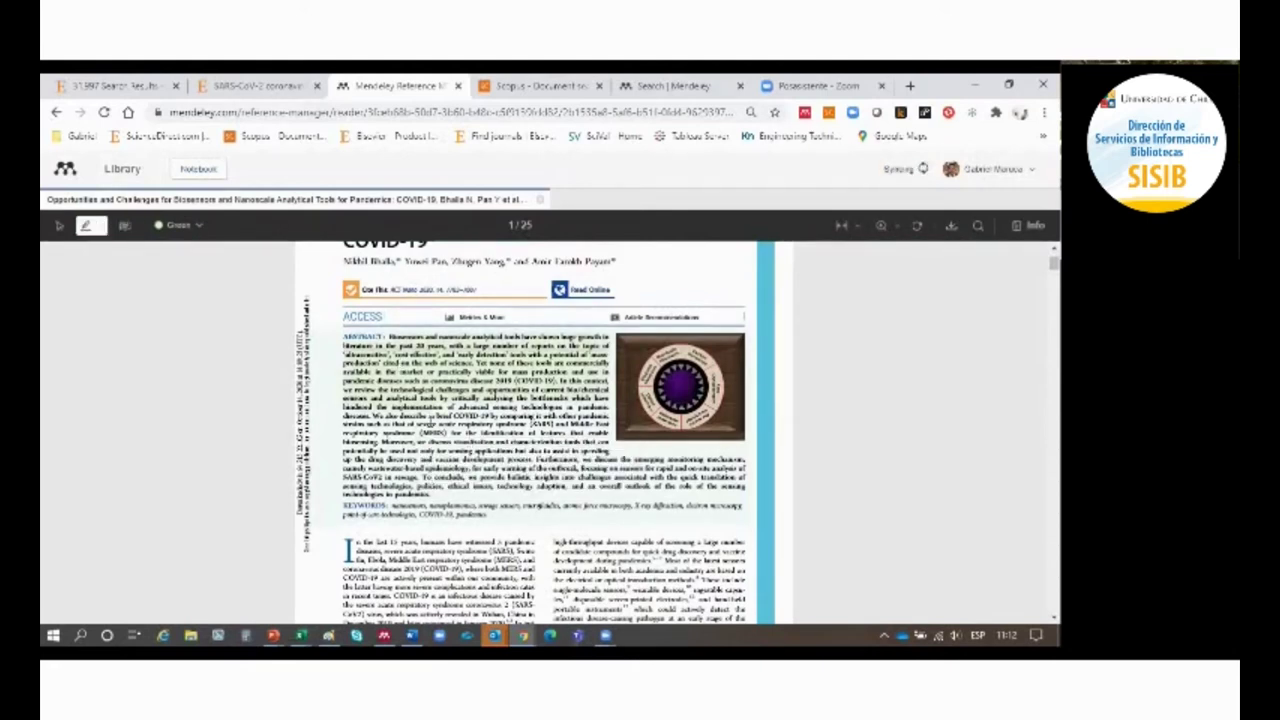
scroll(478, 424, "down", 3)
left_click_drag(397, 381, 478, 420)
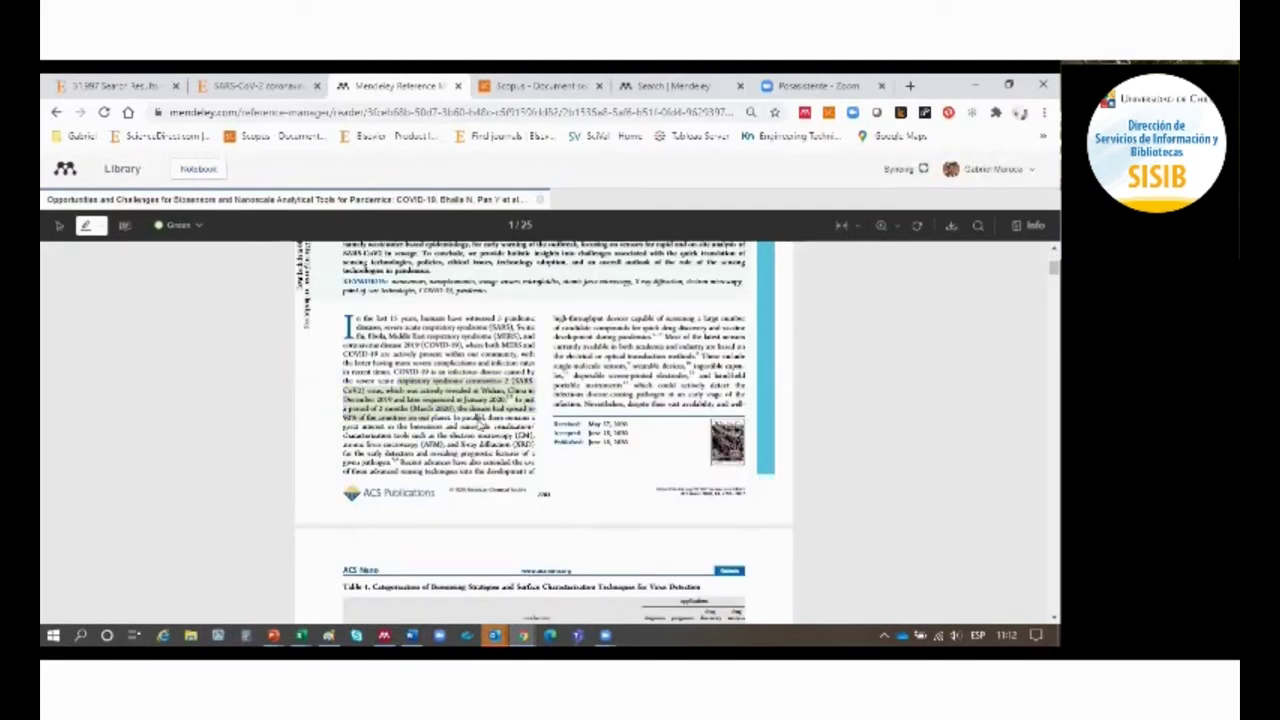
- Open and dismiss the highlight's comment box and colour options, then close the library tab
left_click(484, 400)
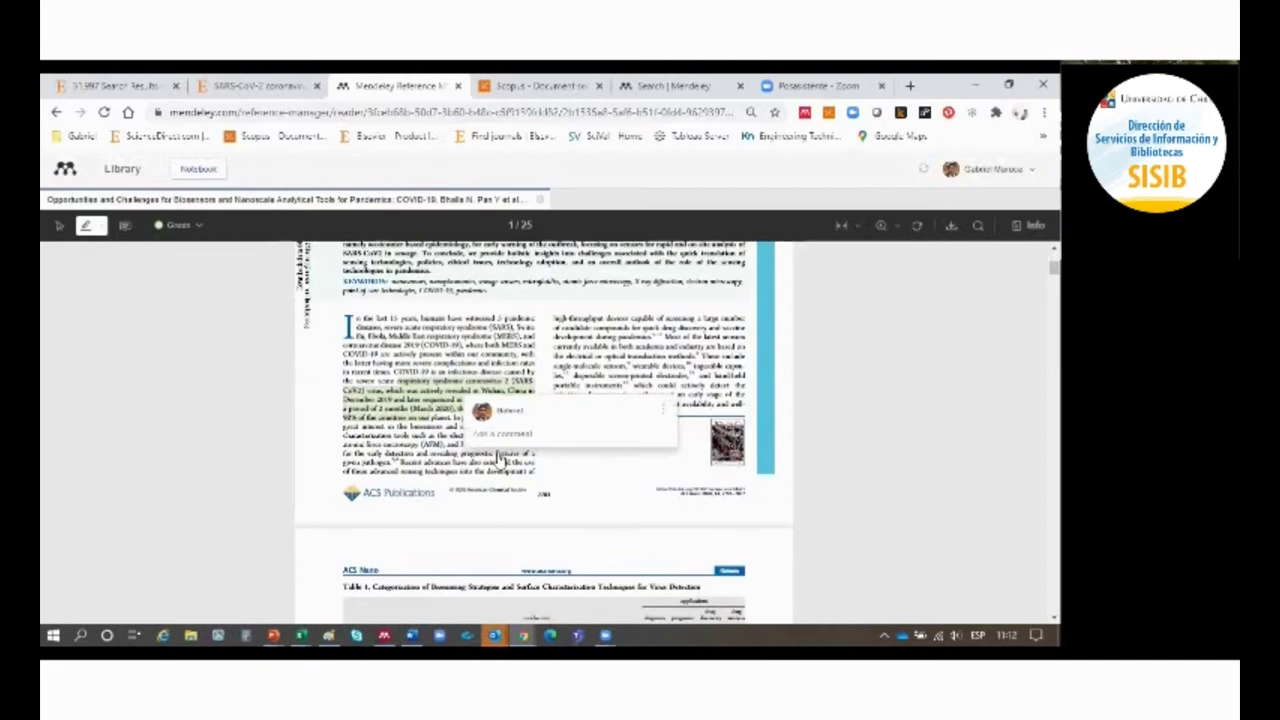
left_click(664, 410)
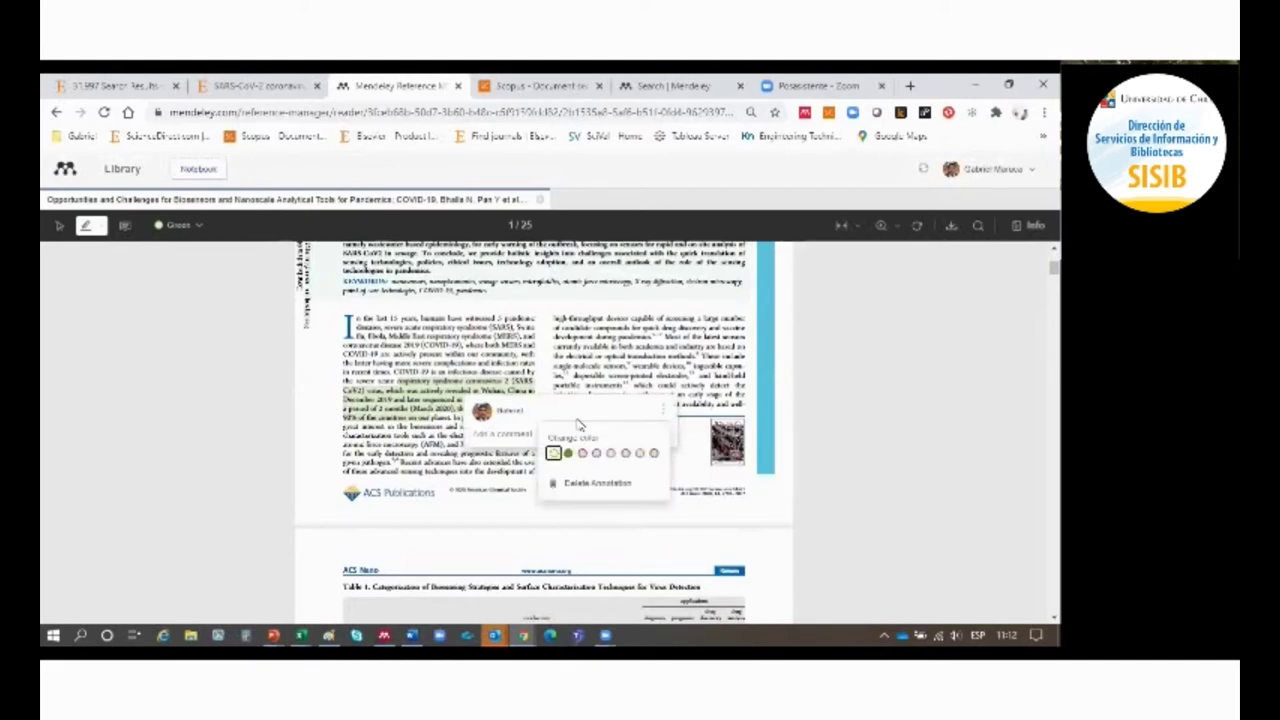
key("Escape")
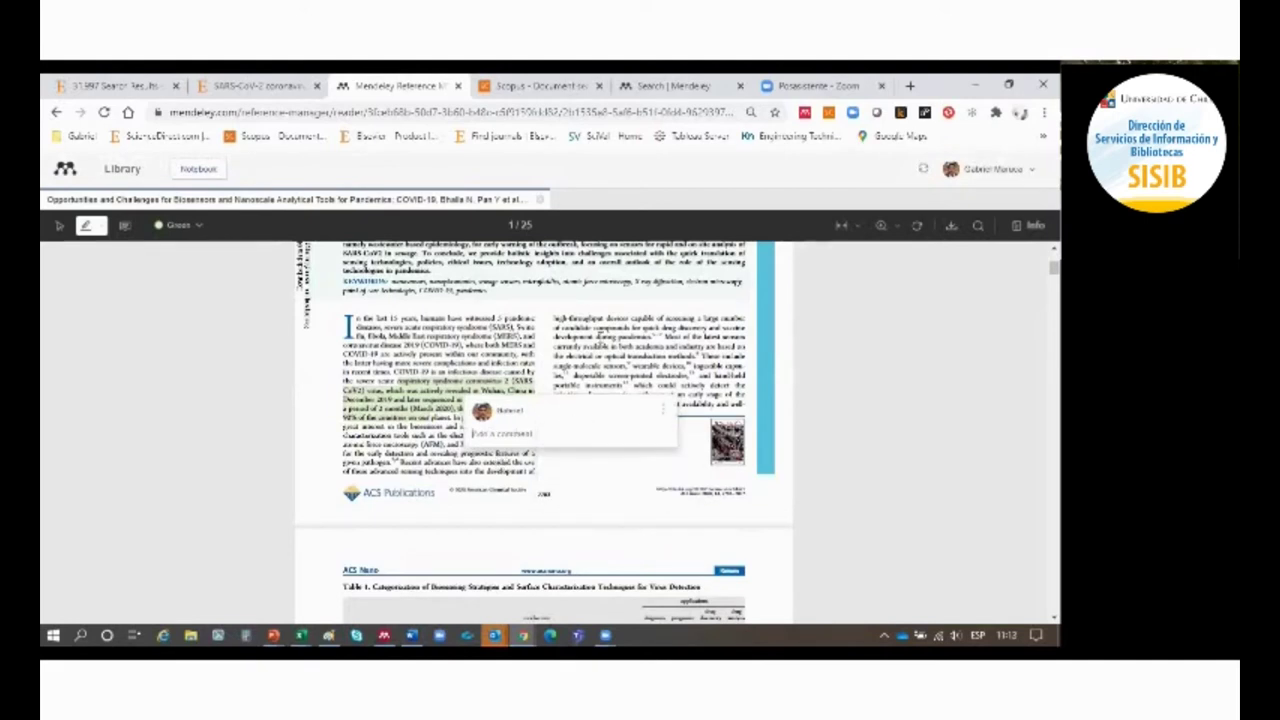
key("Escape")
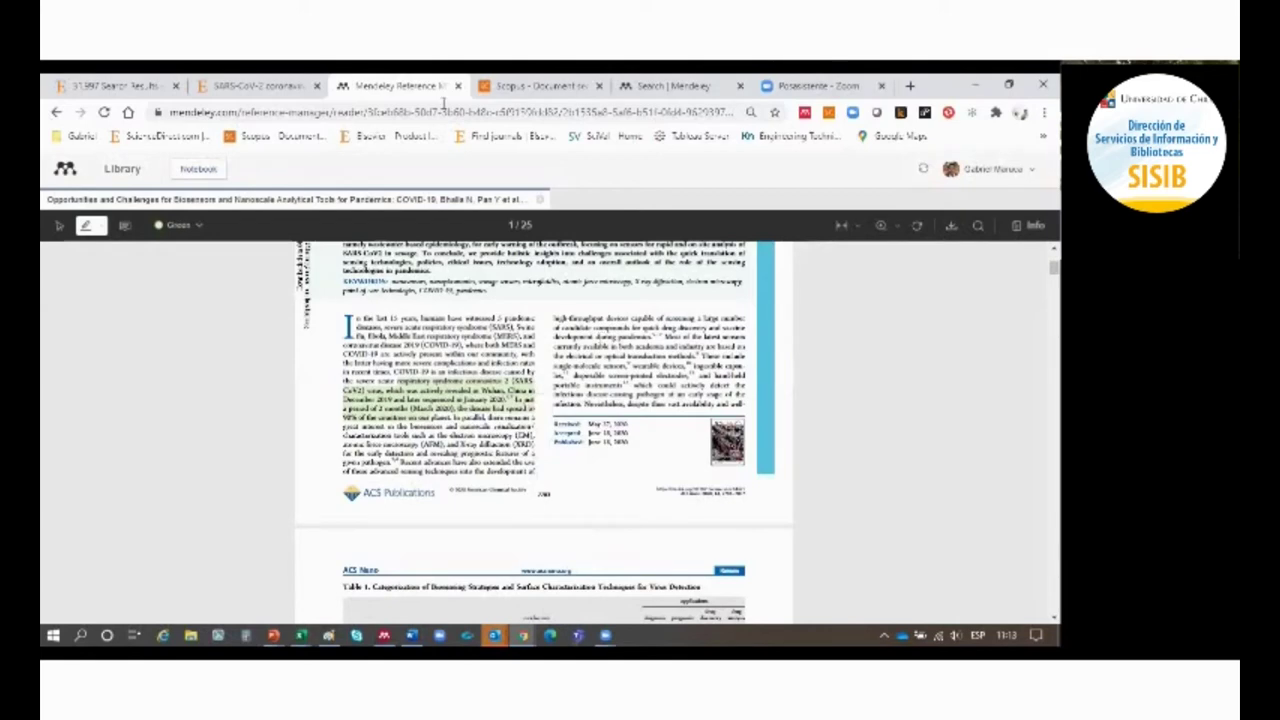
key("ctrl+w")
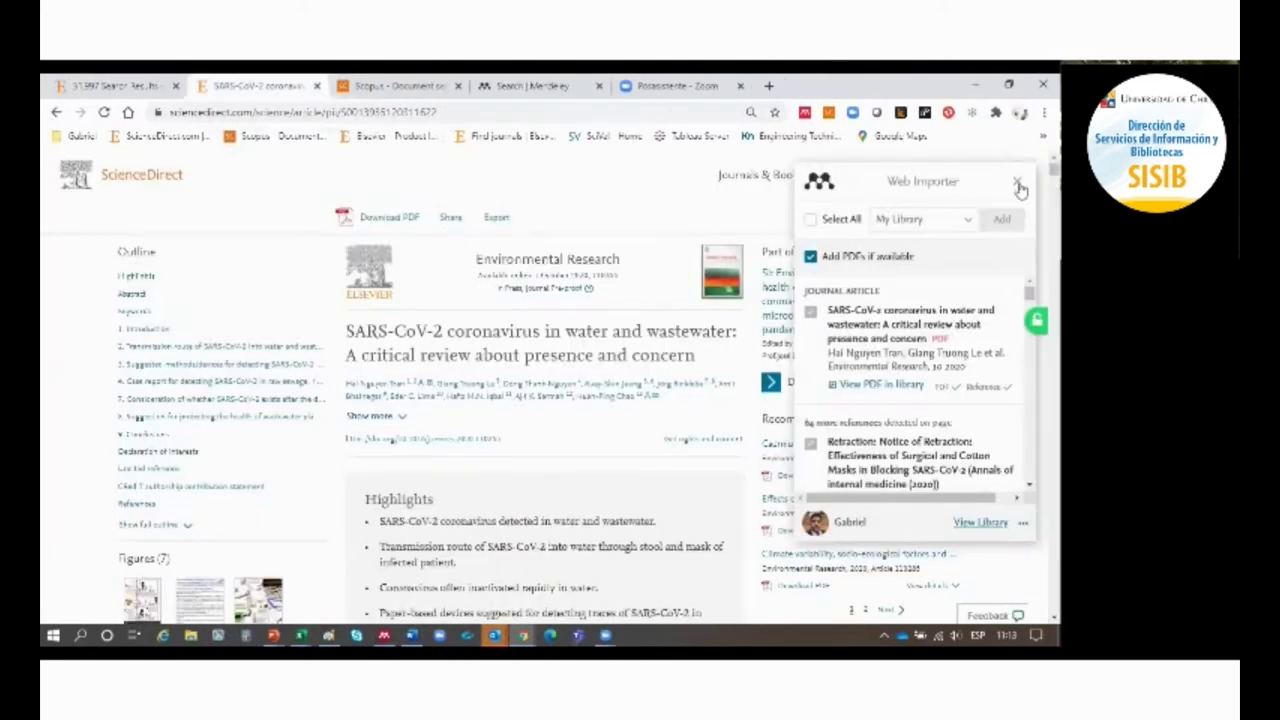
- Close the importer and extra tabs, then search Scopus for coronavirus in title, abstract and keywords
key("Escape")
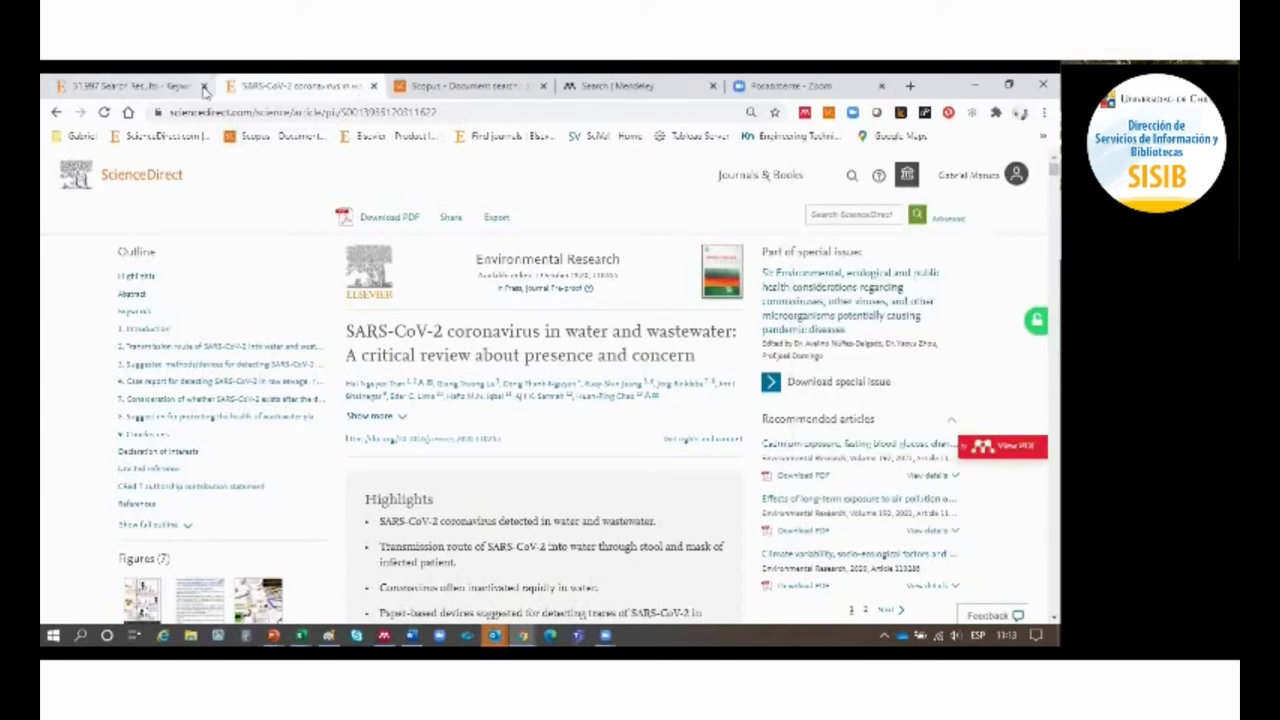
left_click(204, 85)
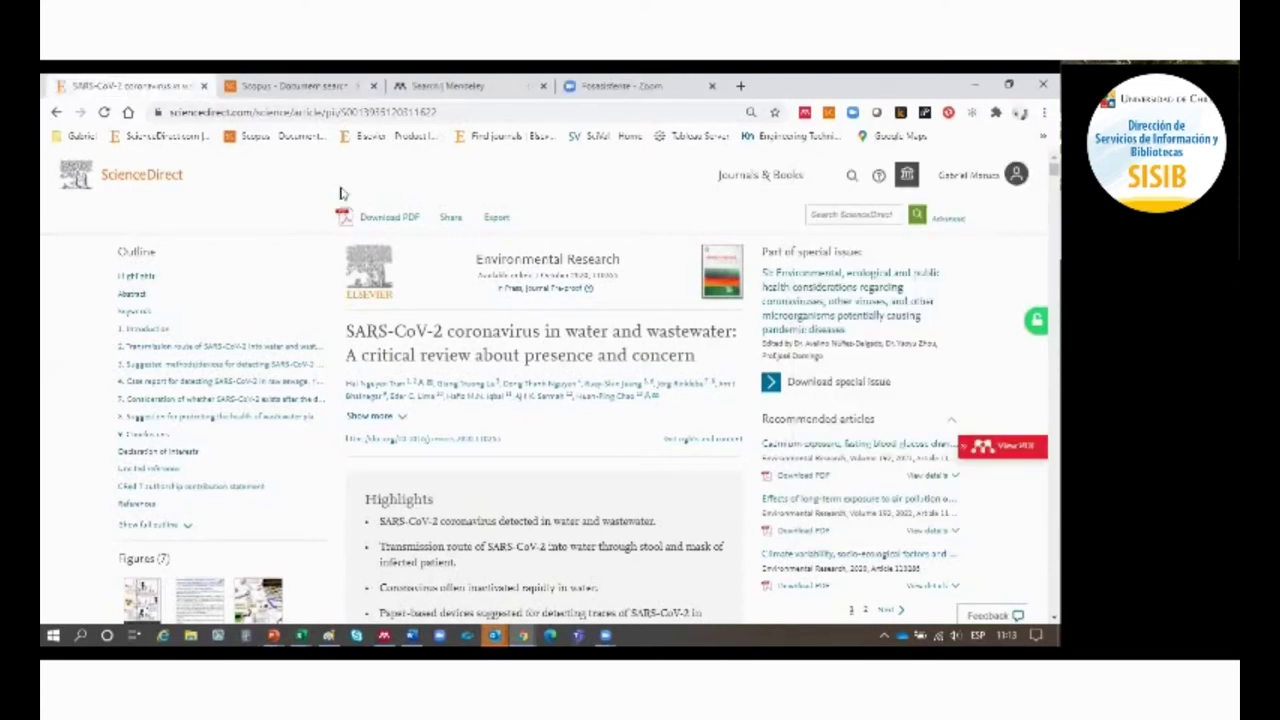
key("ctrl+w")
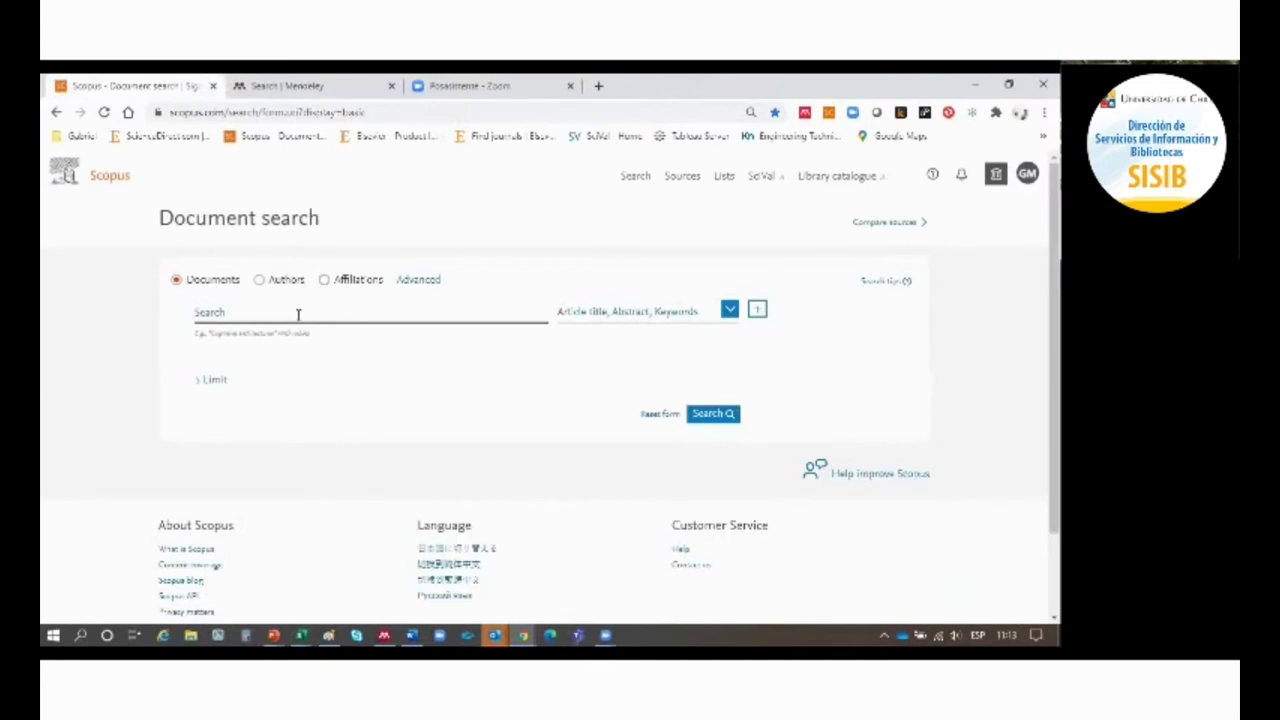
left_click(298, 315)
type("co")
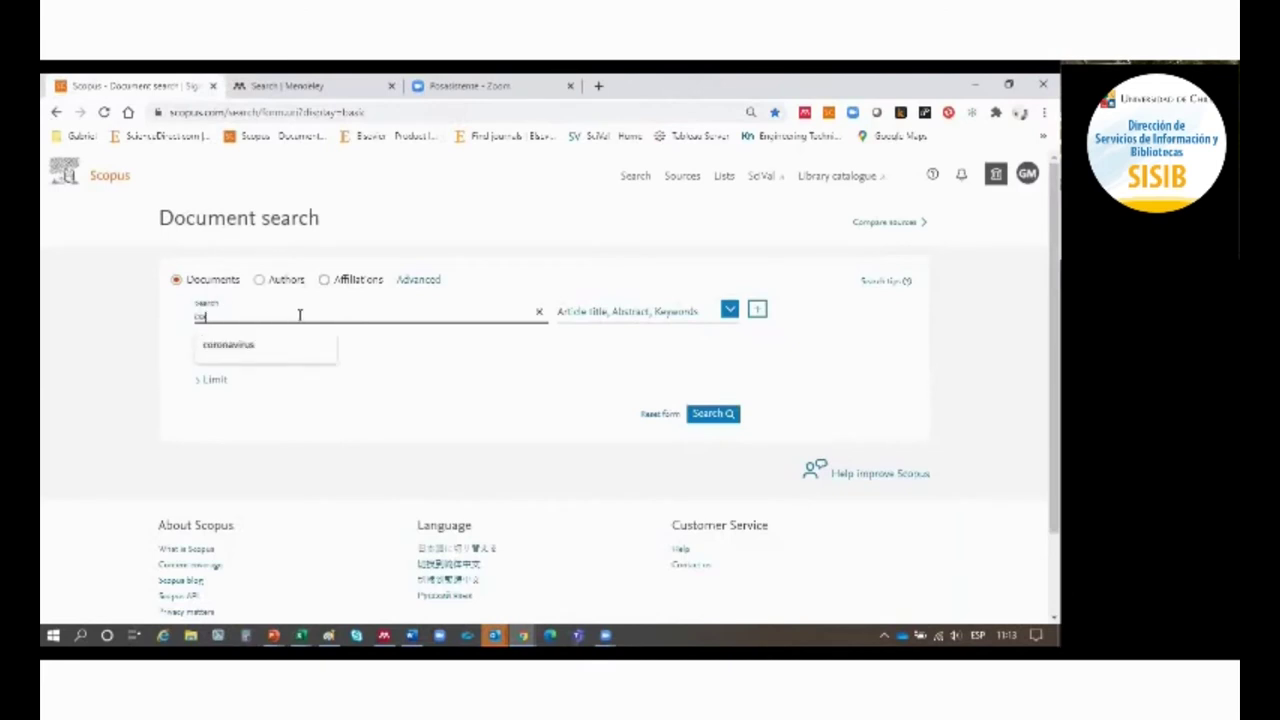
key("Down")
key("Return")
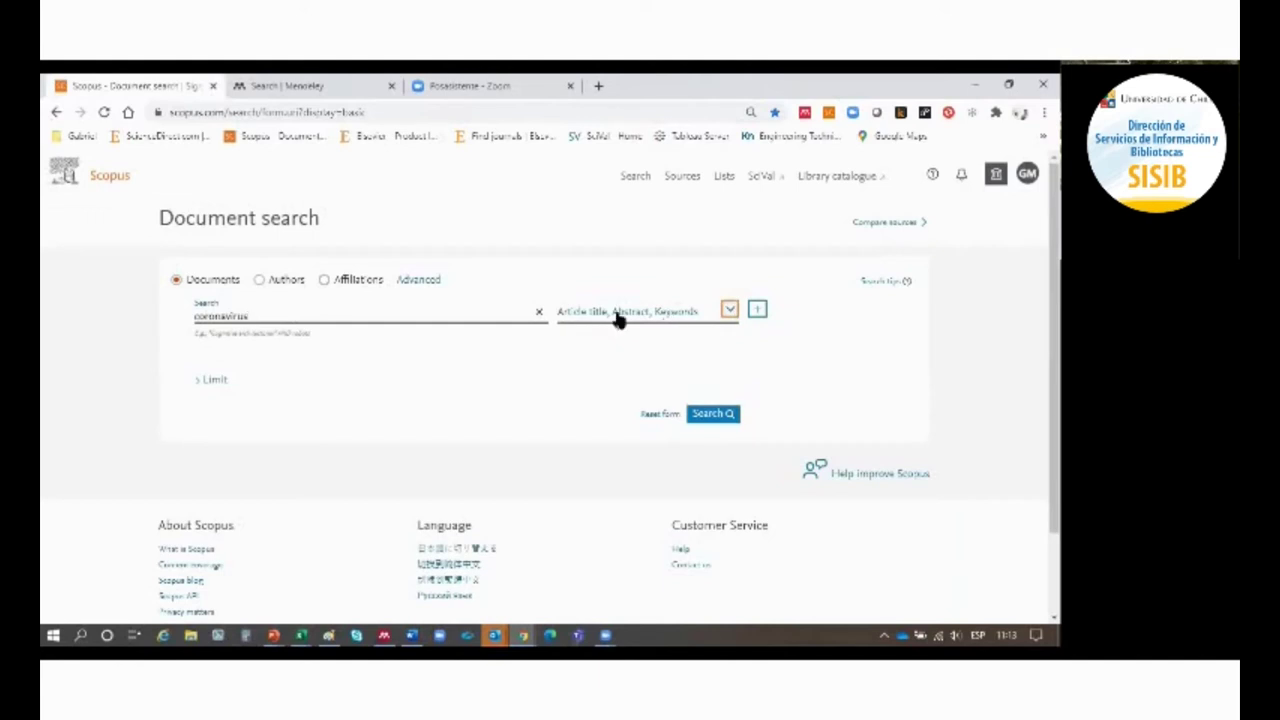
left_click(733, 313)
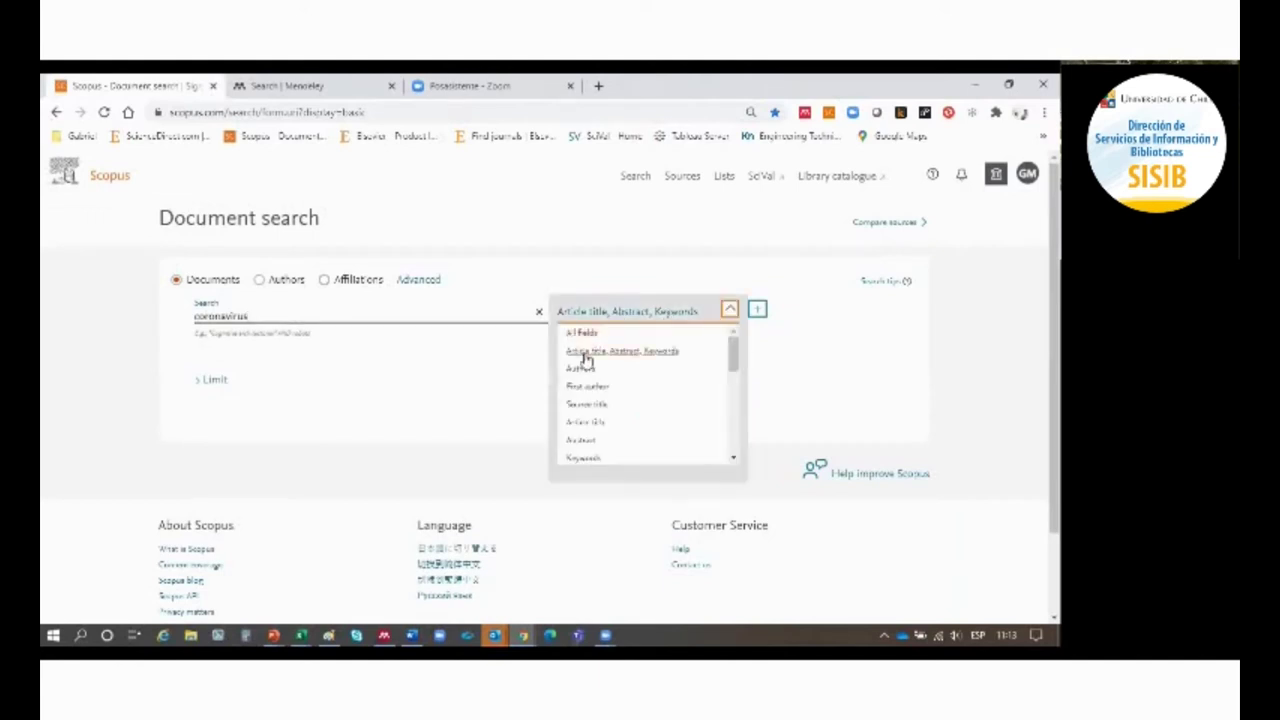
left_click(708, 421)
left_click(710, 416)
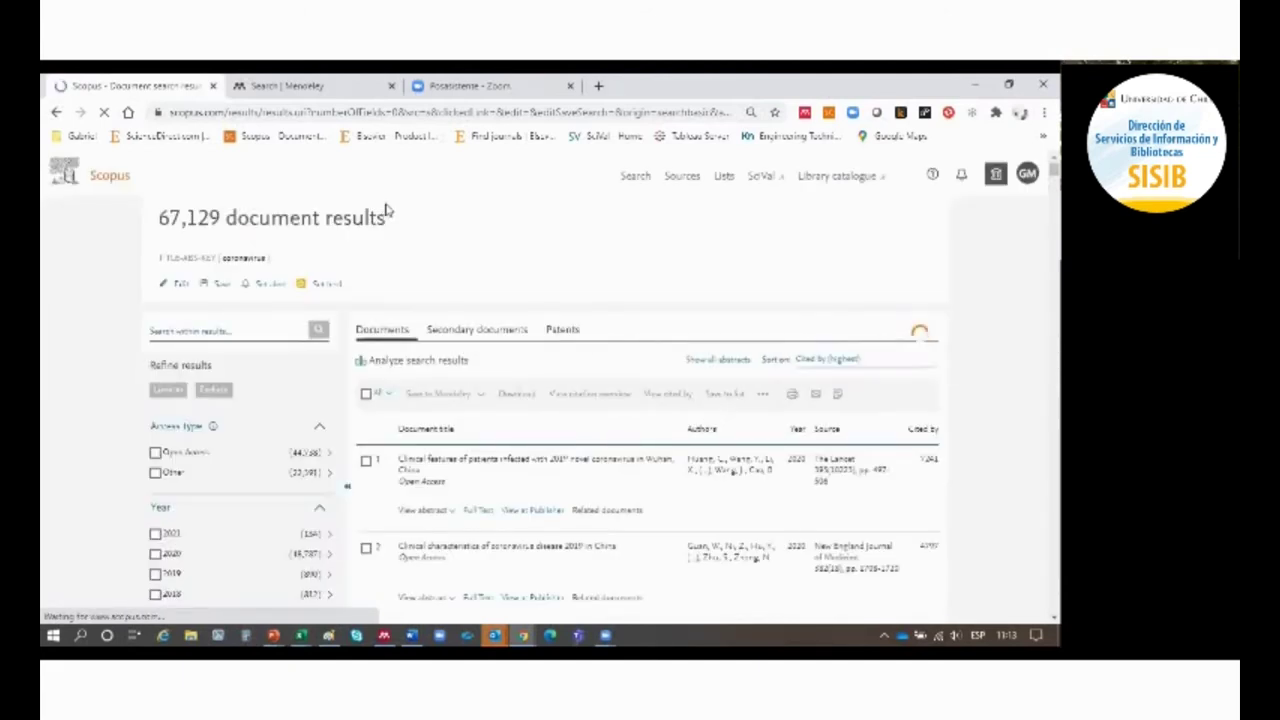
left_click_drag(214, 222, 143, 222)
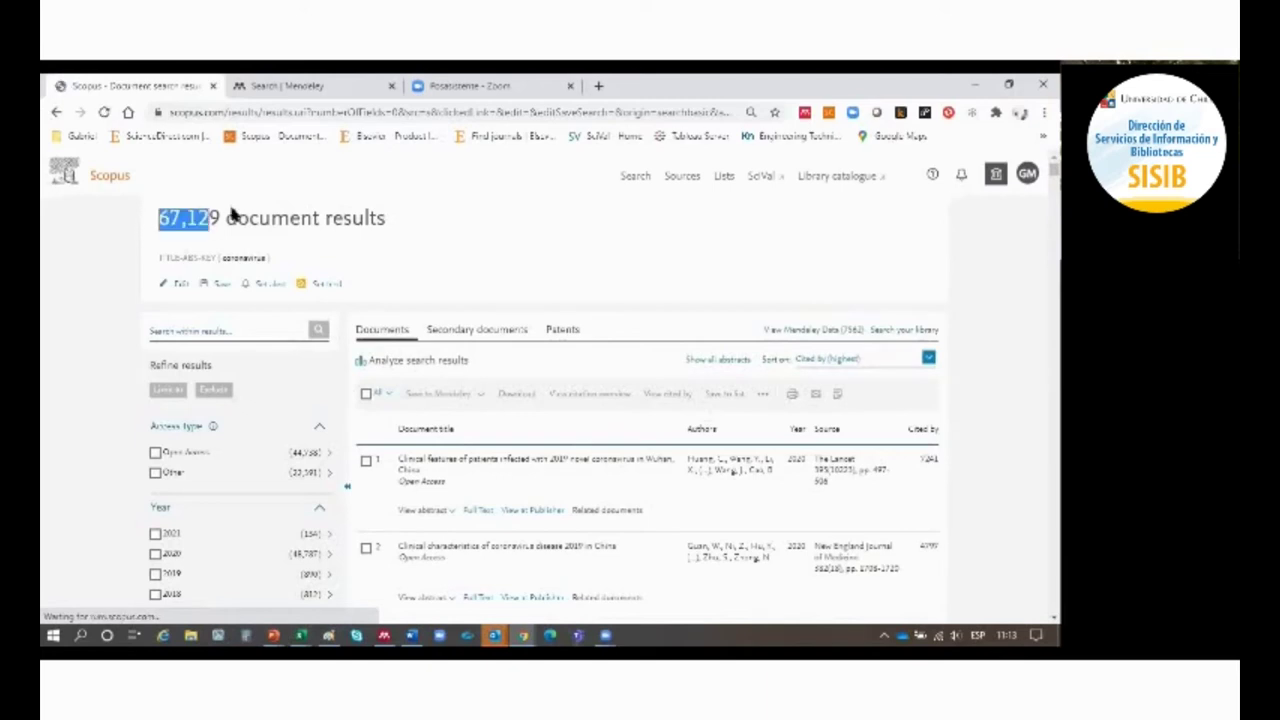
left_click(236, 212)
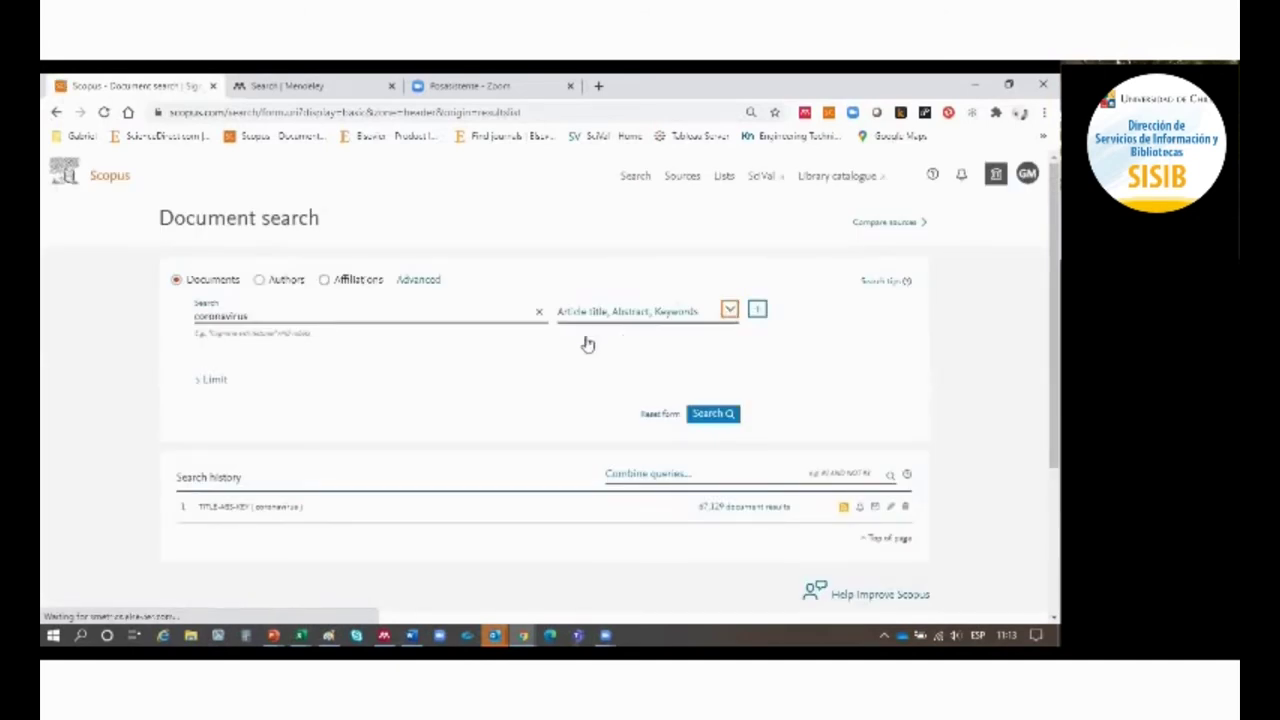
- Rerun the coronavirus search across All fields, giving 111,101 results
left_click(590, 314)
left_click(586, 335)
left_click(729, 410)
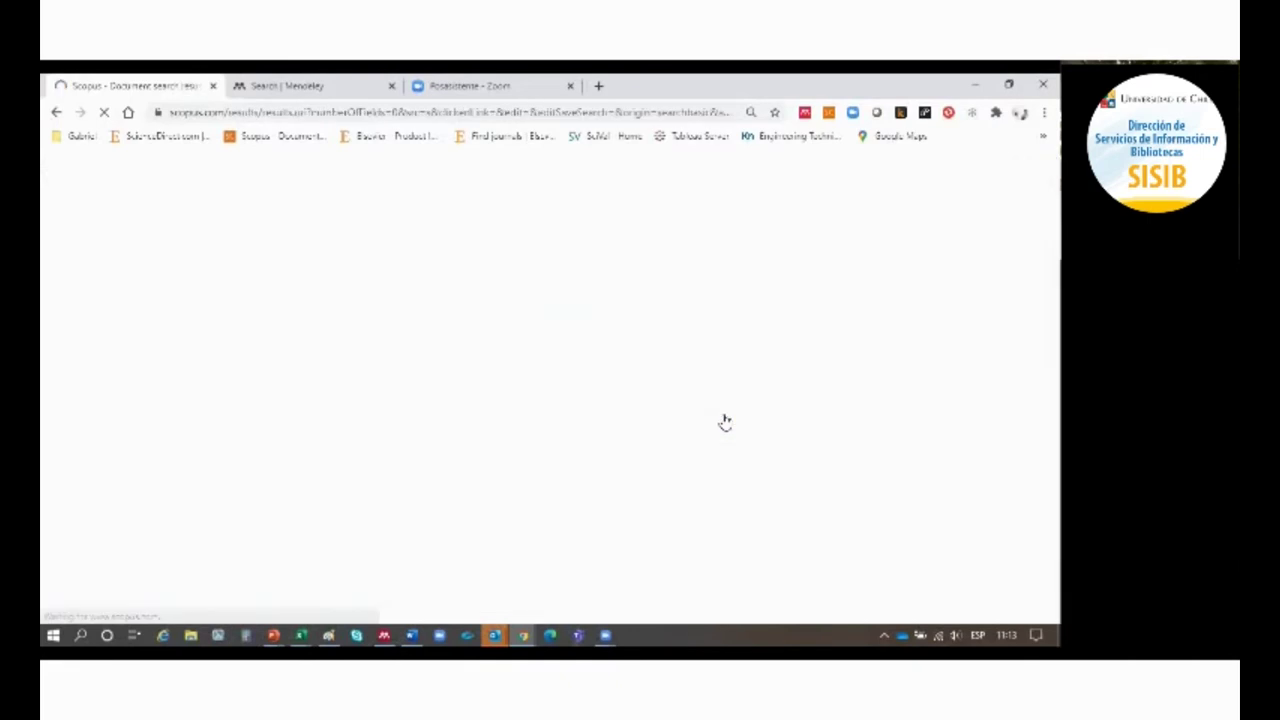
left_click_drag(121, 220, 207, 220)
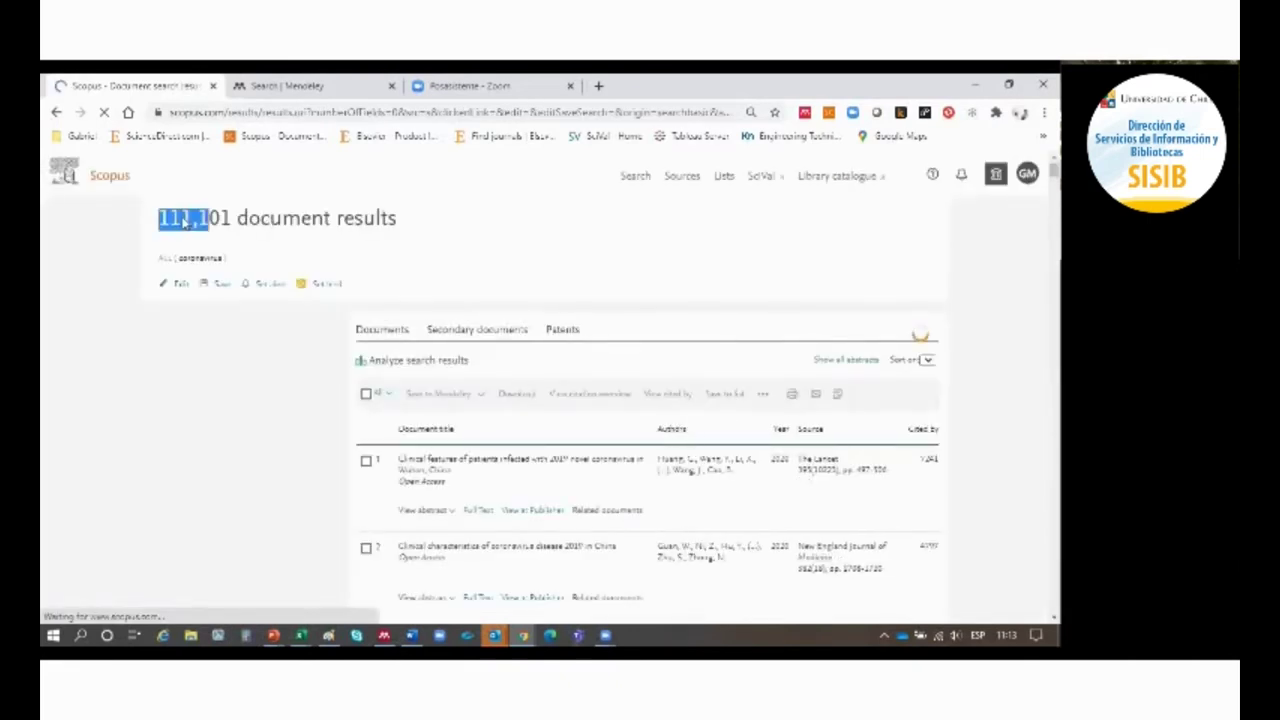
- Return to the search form and rerun coronavirus restricted to Article title, Abstract, Keywords
left_click(99, 181)
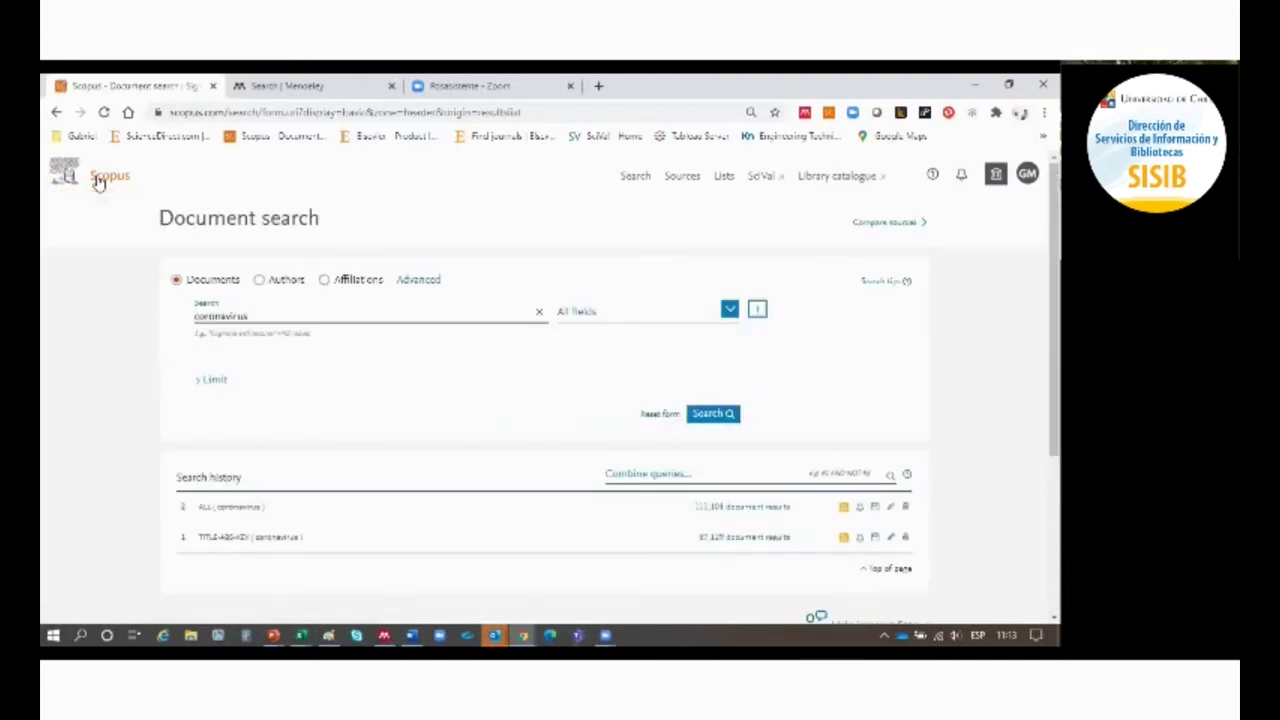
left_click(671, 320)
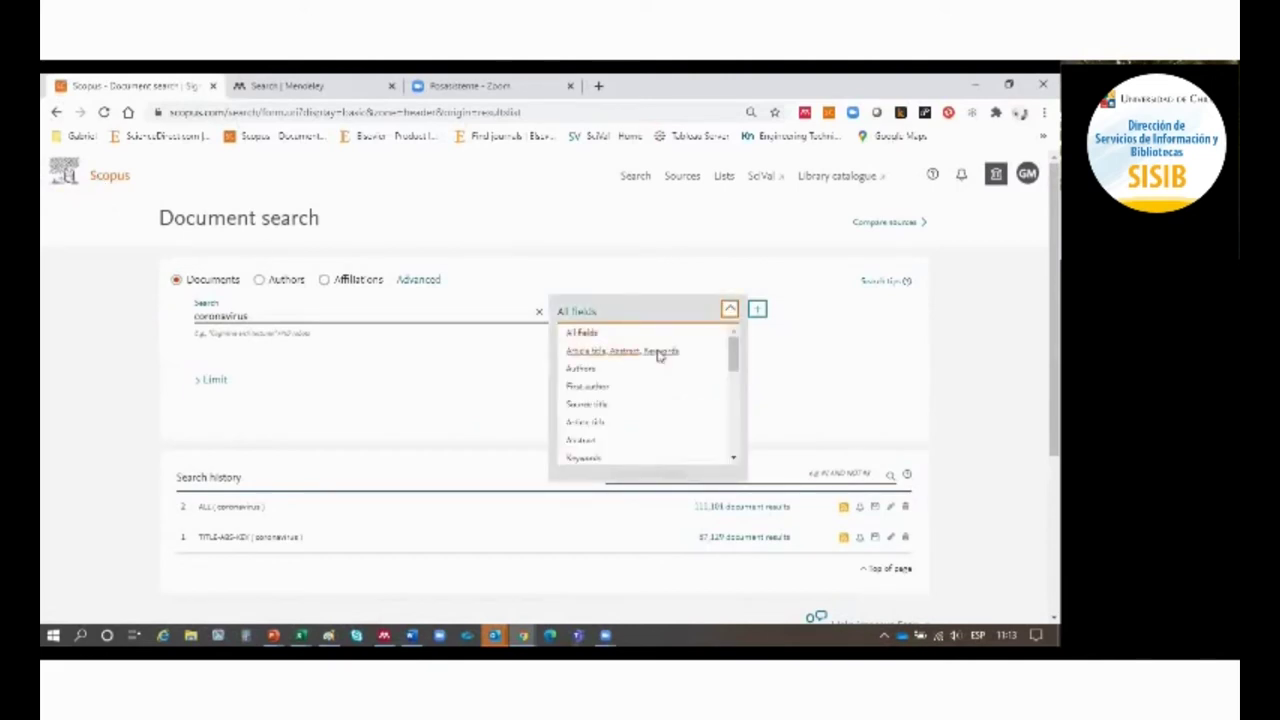
left_click(659, 352)
left_click(702, 418)
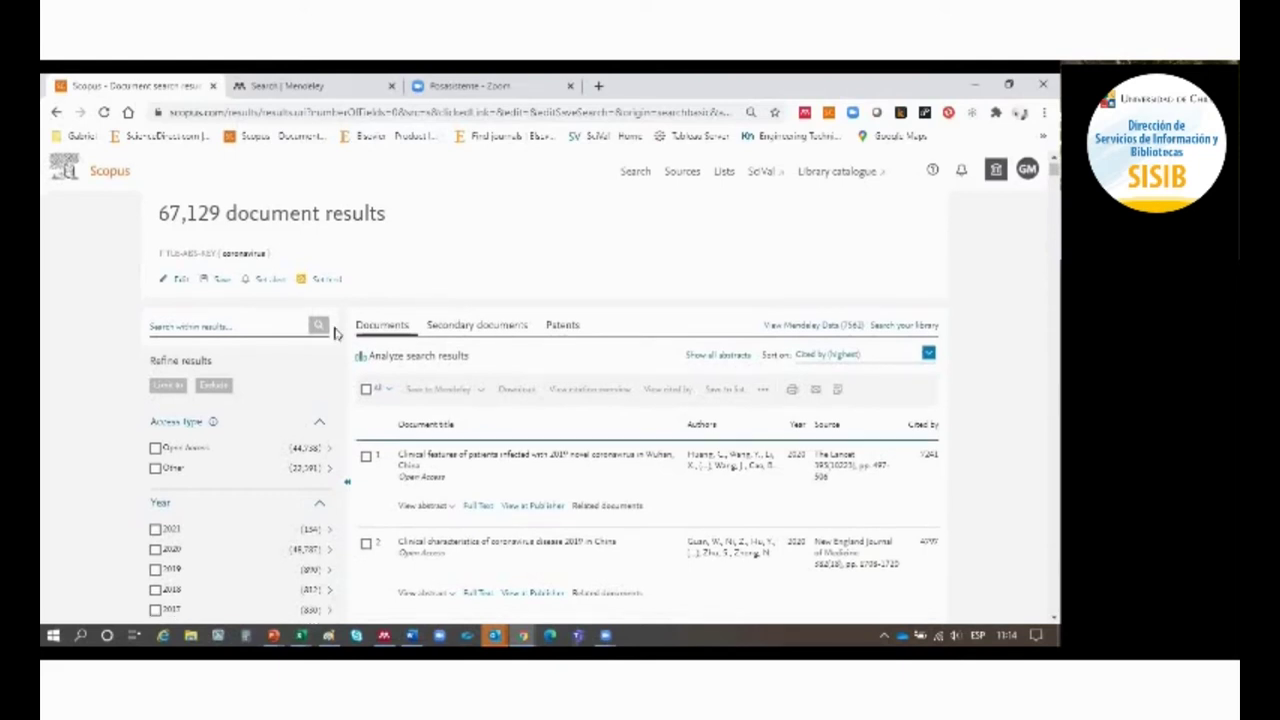
- Tick all 67,129 coronavirus results and open their Export settings
scroll(340, 330, "down", 1)
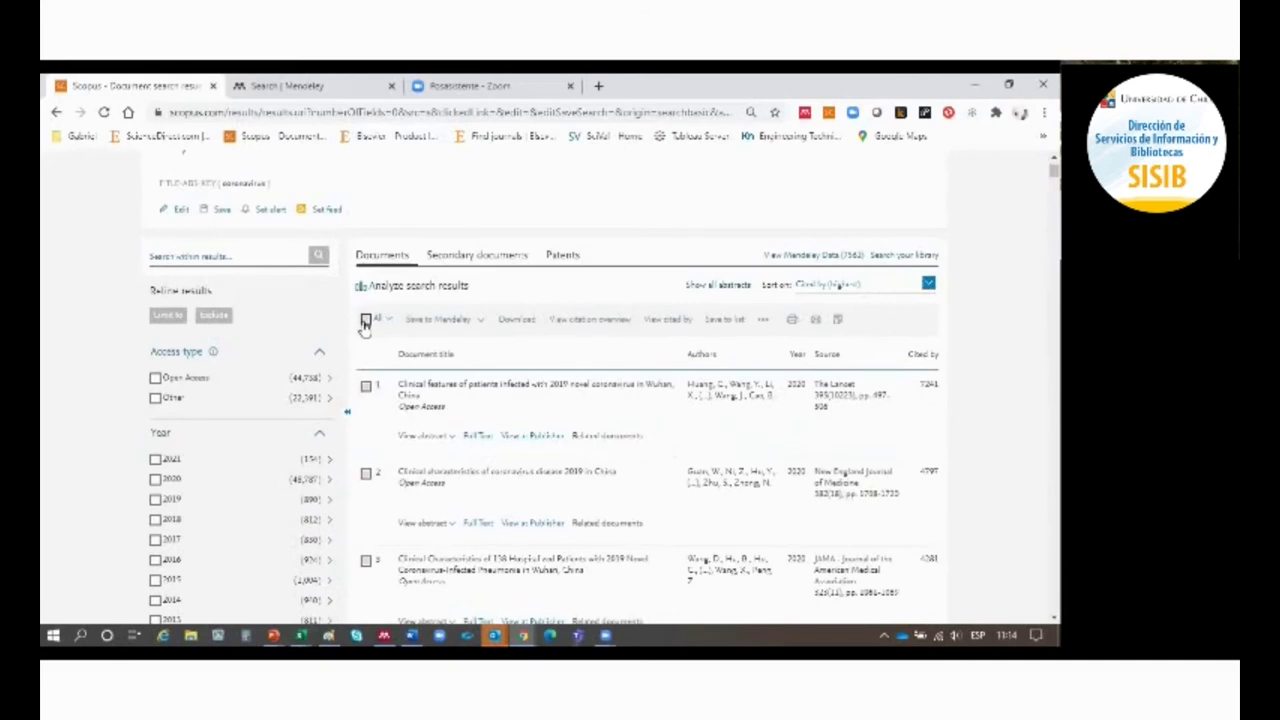
left_click(366, 320)
left_click(389, 322)
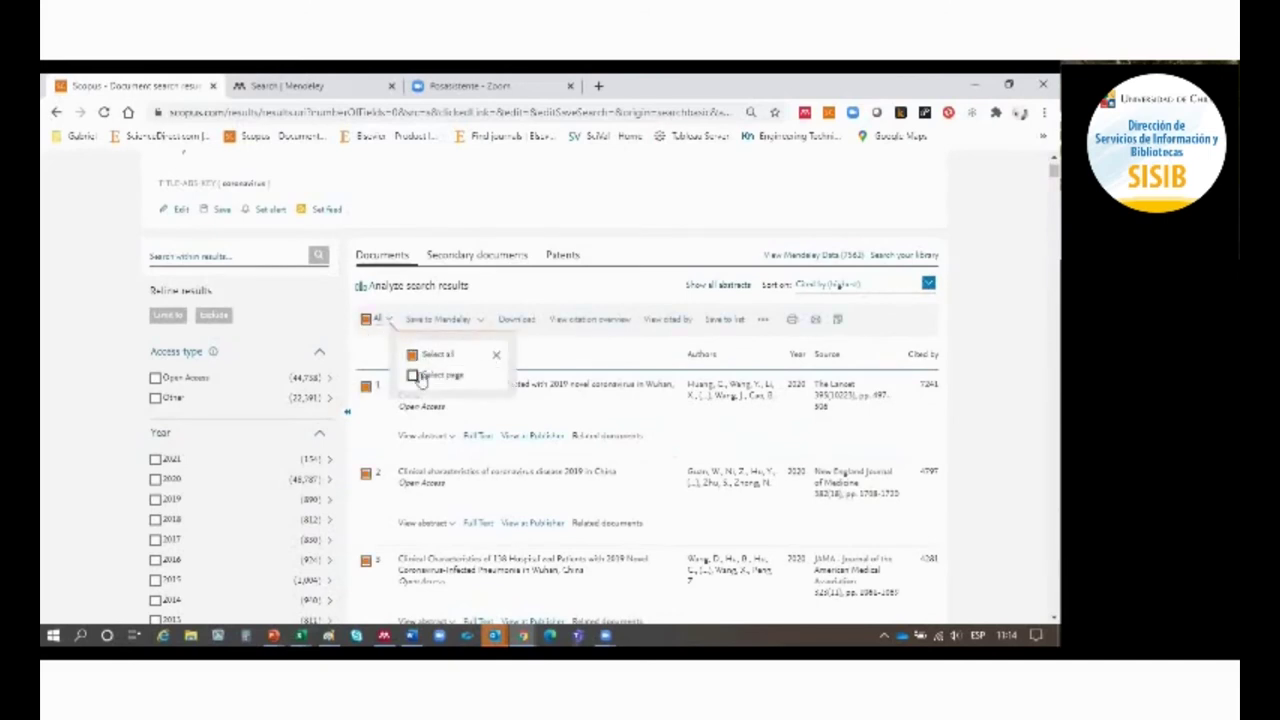
scroll(420, 384, "up", 1)
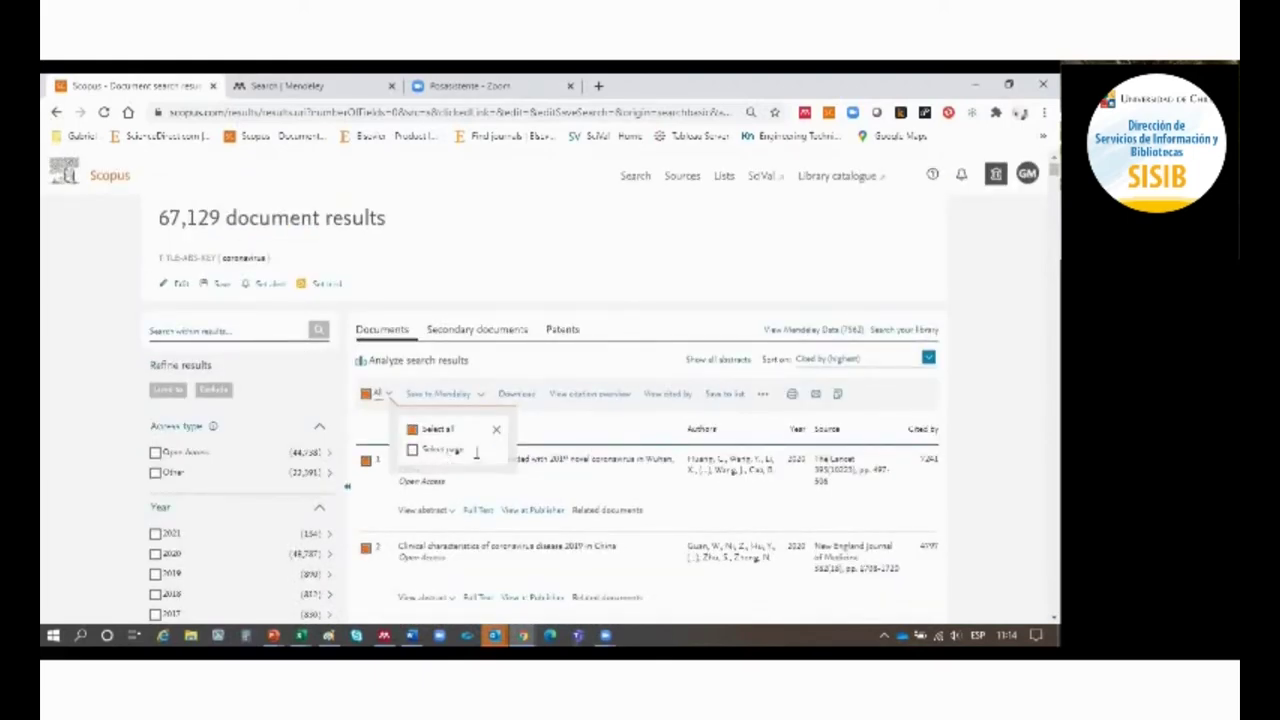
scroll(455, 452, "down", 10)
key("End")
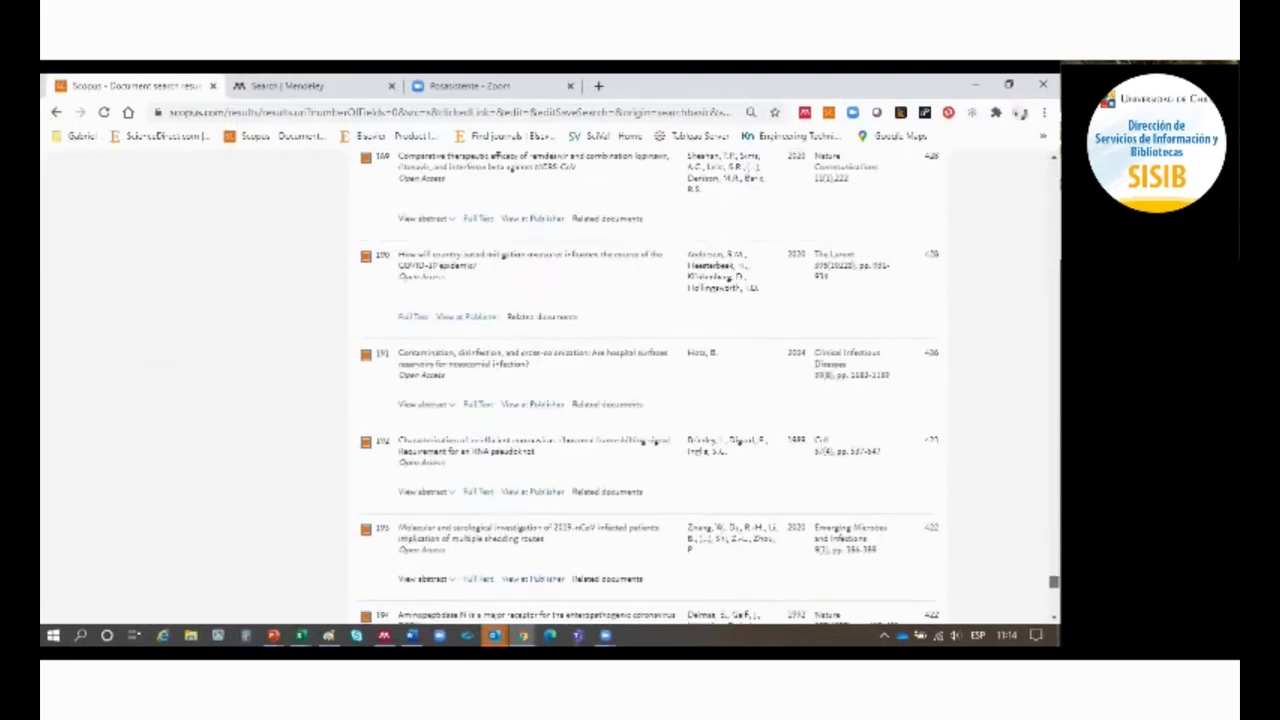
key("Home")
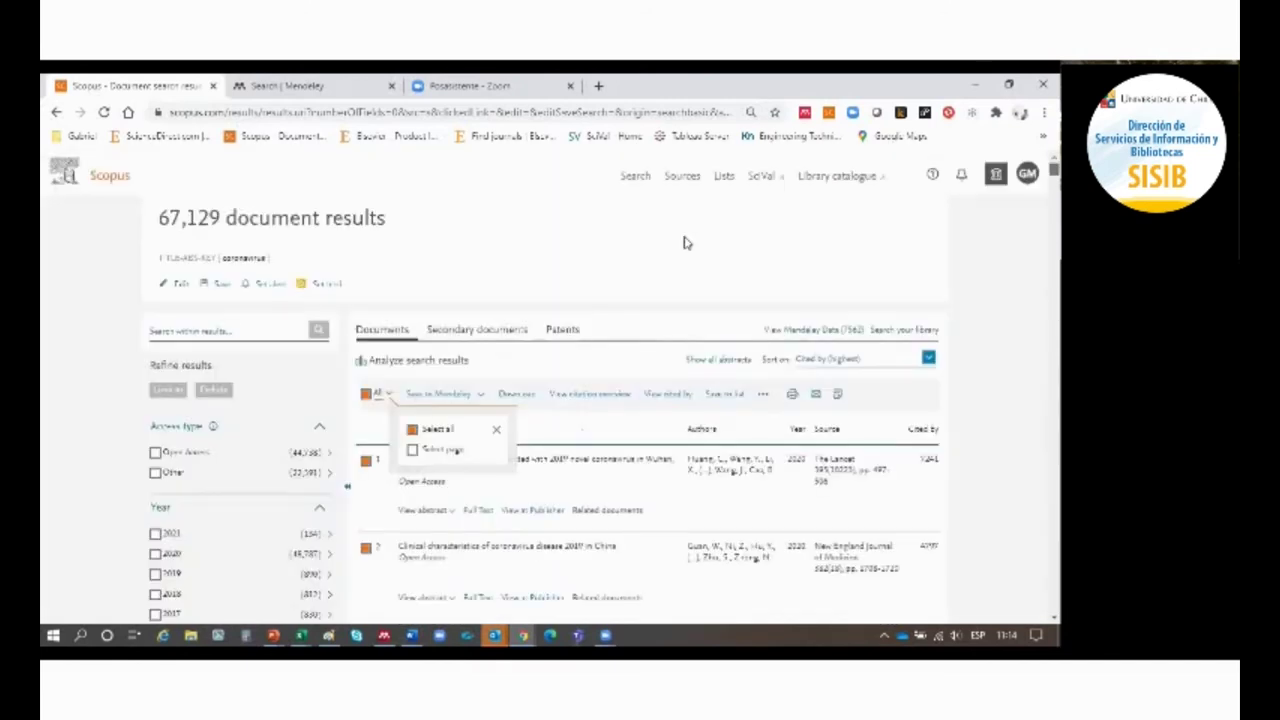
left_click_drag(198, 218, 157, 218)
left_click(157, 218)
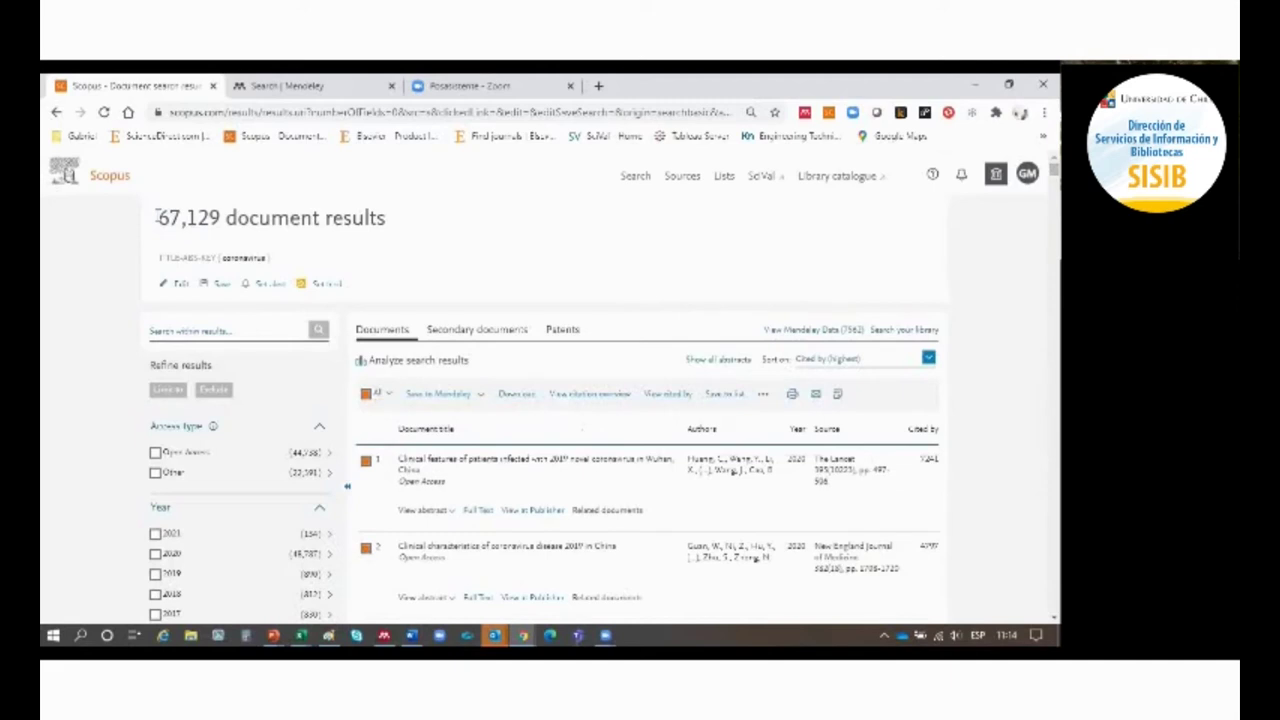
left_click(482, 400)
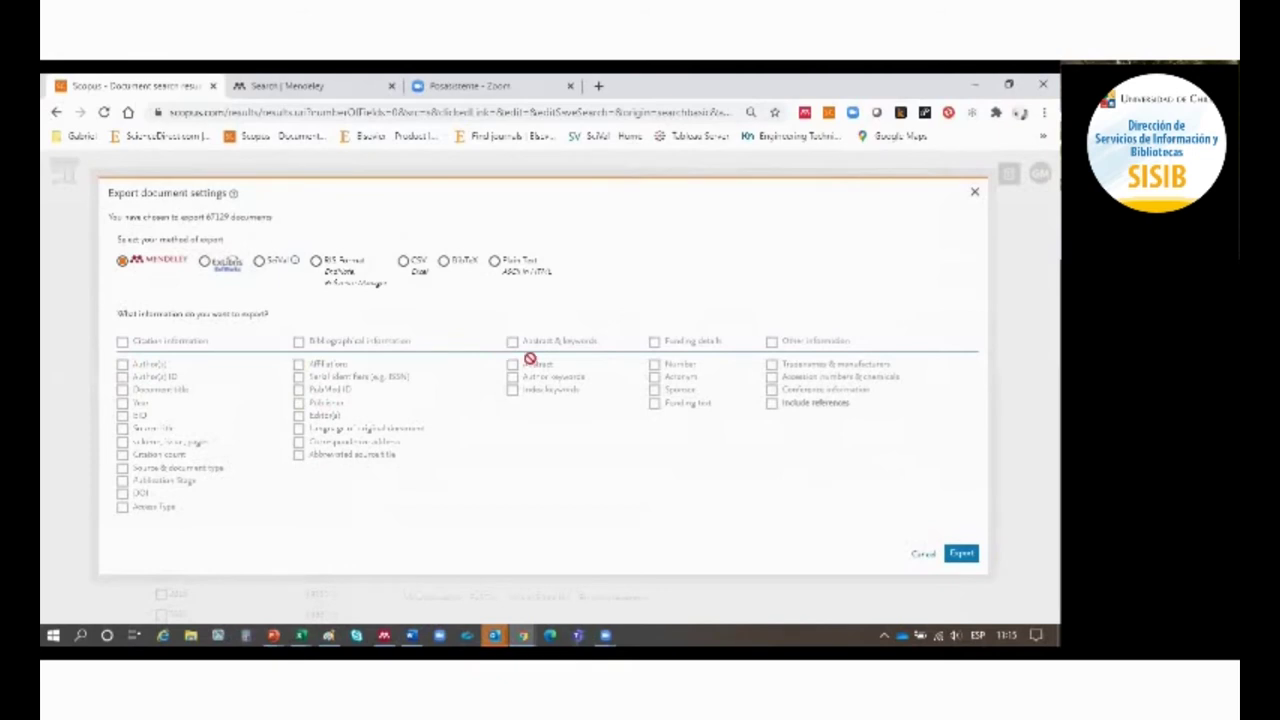
- Try RIS format and toggle fields: add bibliographical, abstract, citation and funding fields; drop volume, PubMed ID, affiliations
left_click(316, 262)
left_click(298, 342)
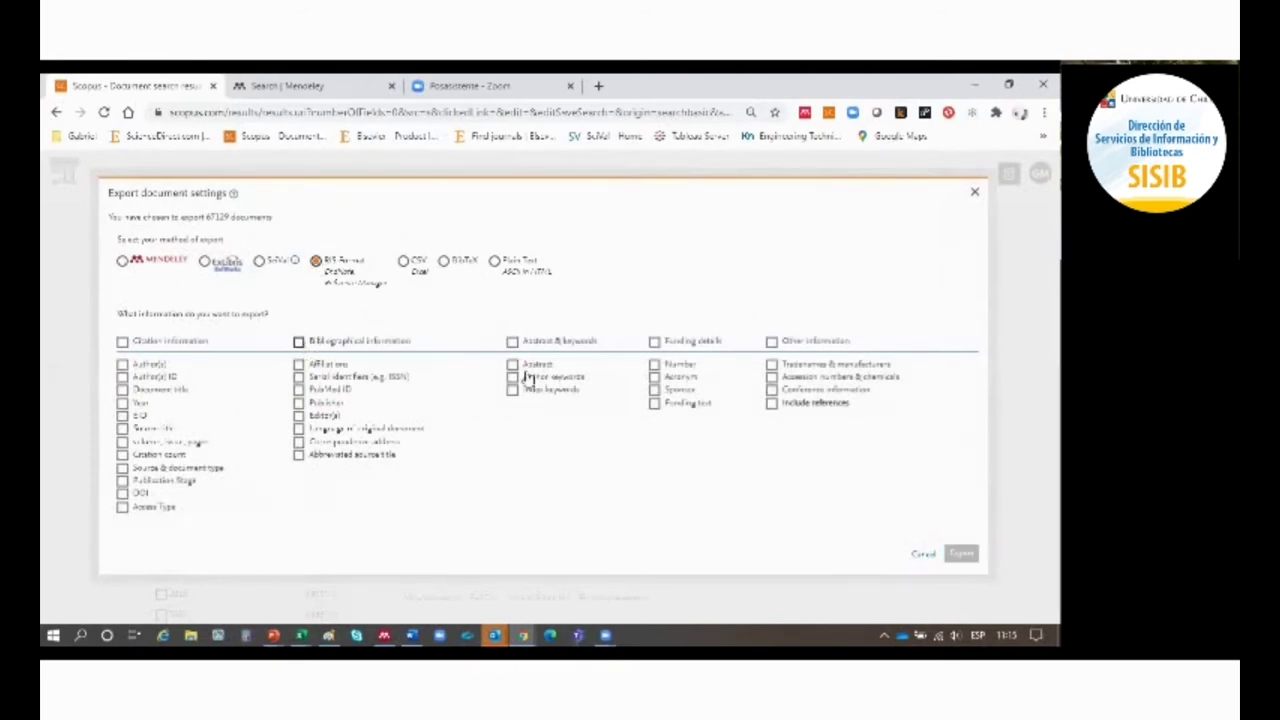
left_click(512, 344)
left_click(122, 342)
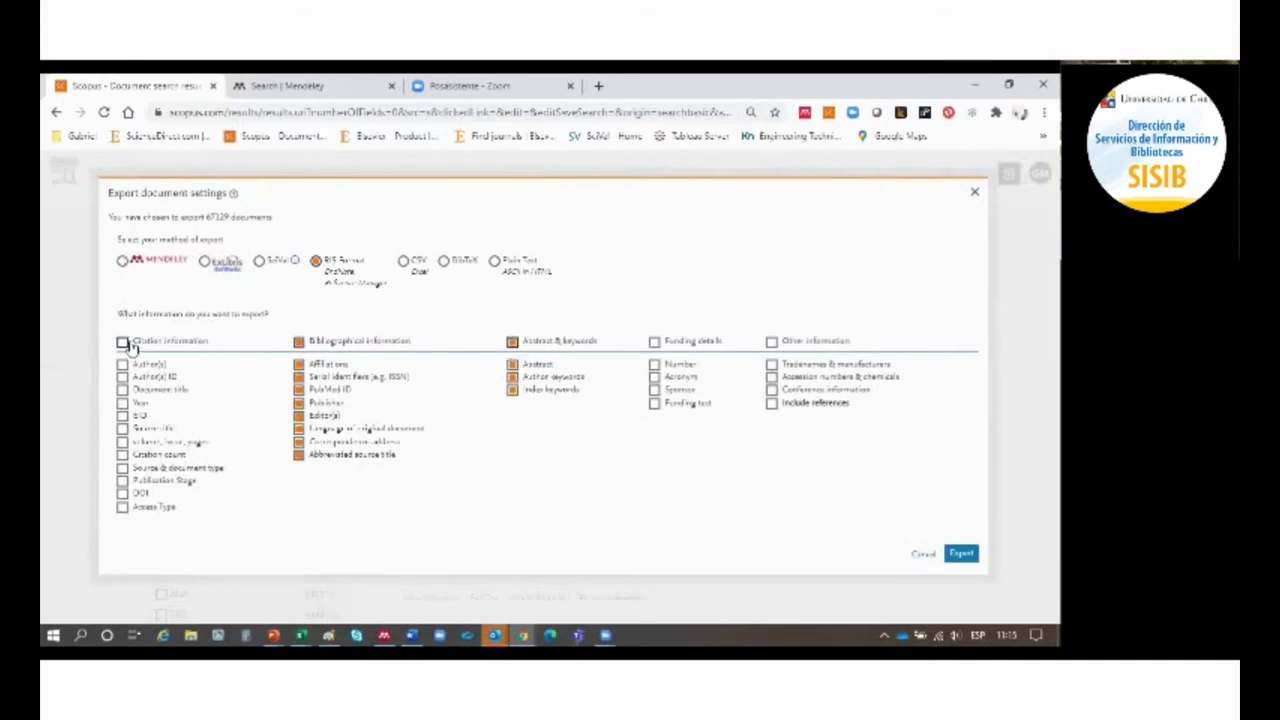
left_click(122, 441)
double_click(139, 415)
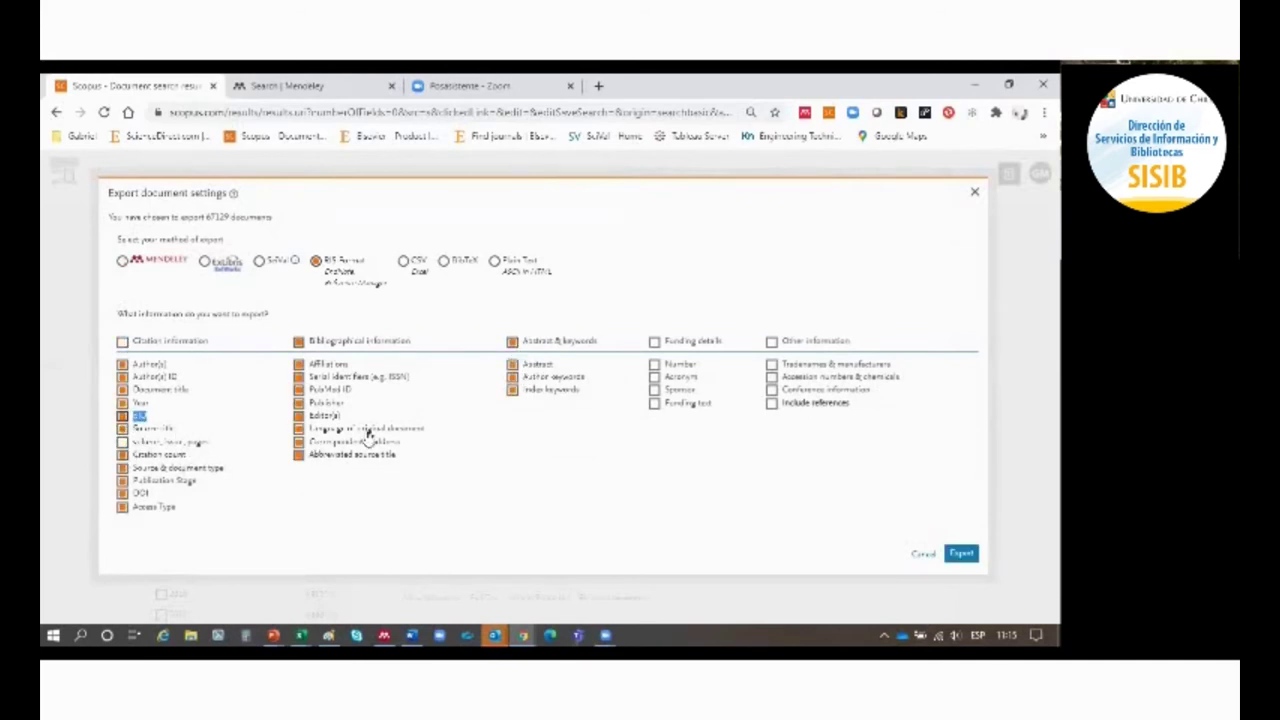
left_click(326, 390)
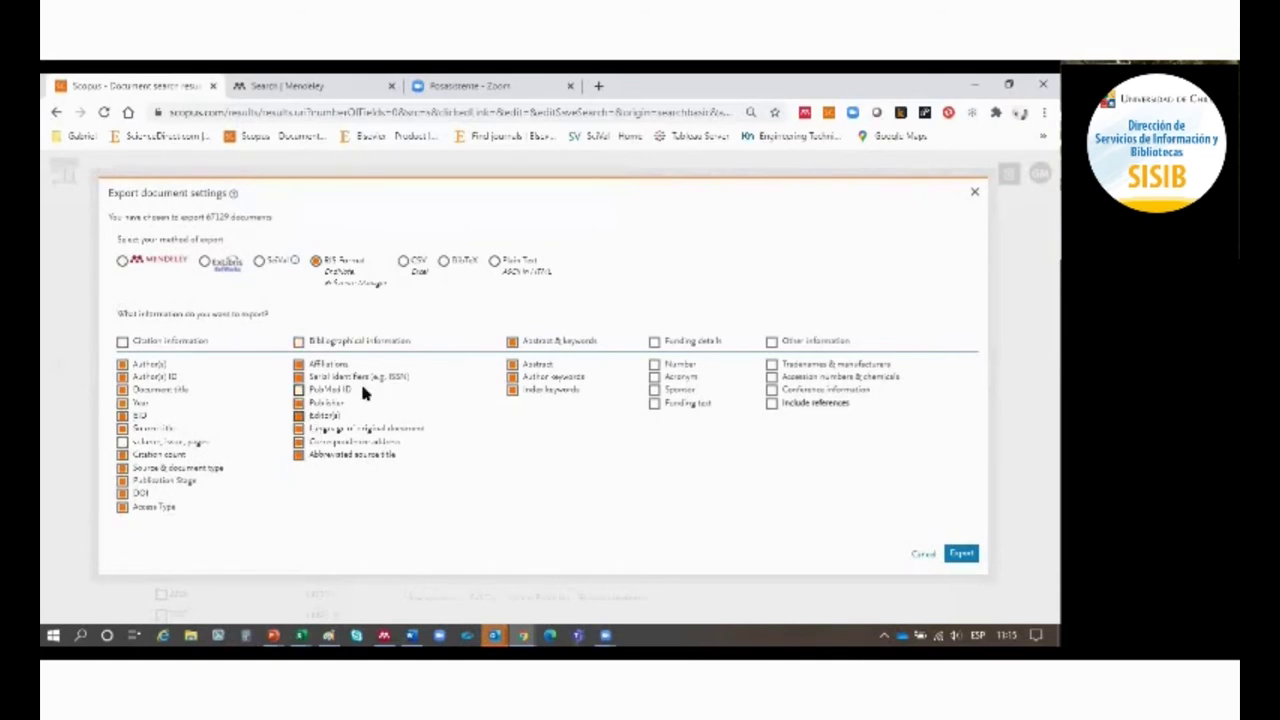
left_click(298, 365)
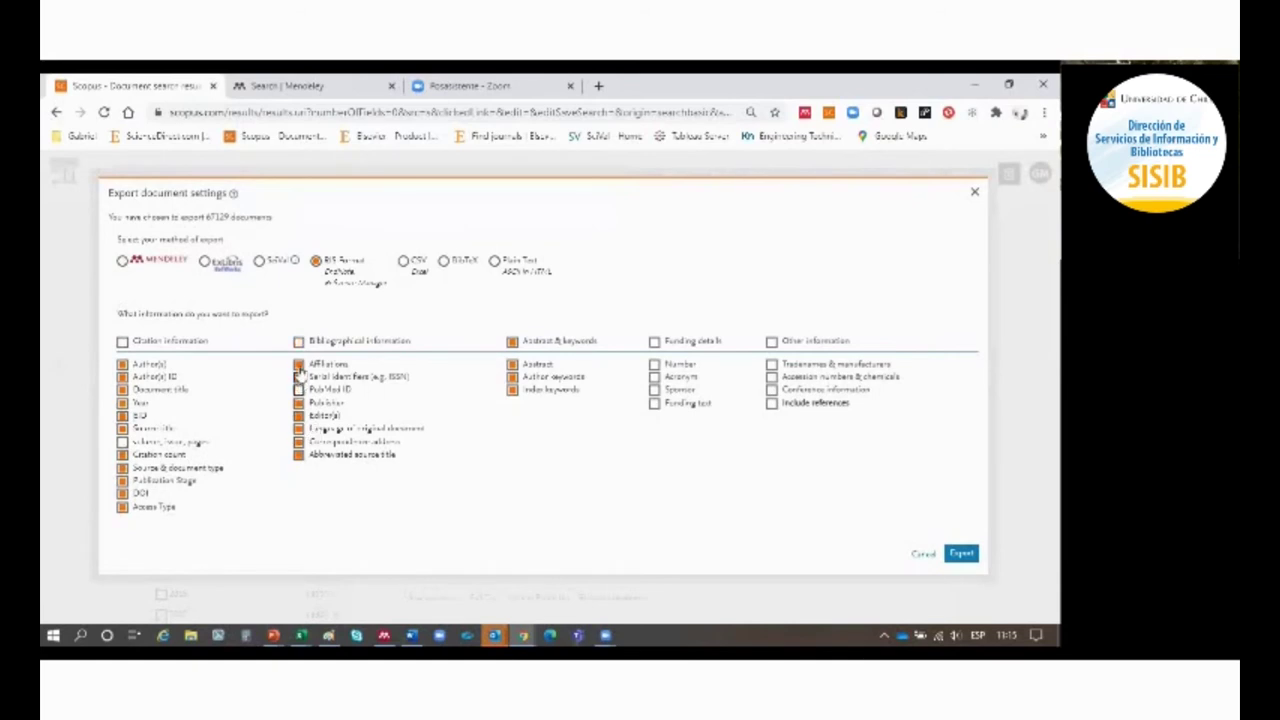
left_click(298, 455)
left_click(654, 377)
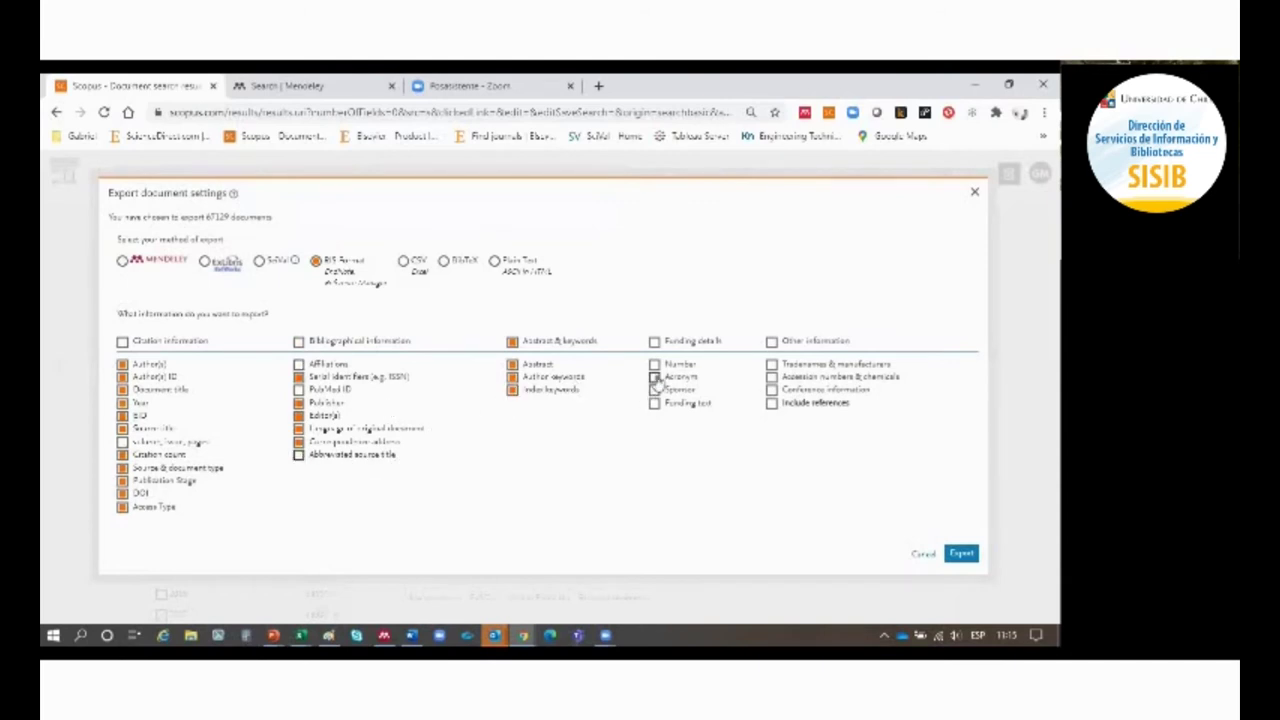
left_click(654, 390)
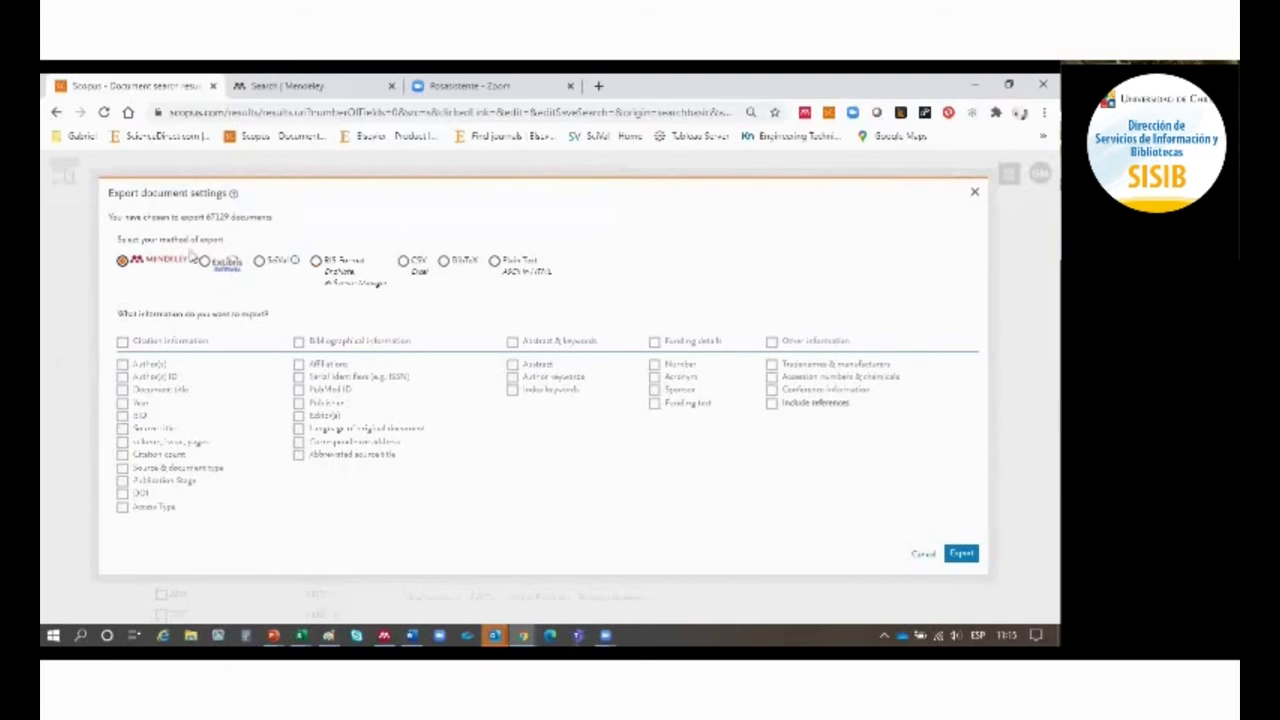
- Export all 67,129 results to Mendeley, reaching the citation-information-only notice
double_click(217, 217)
left_click(966, 555)
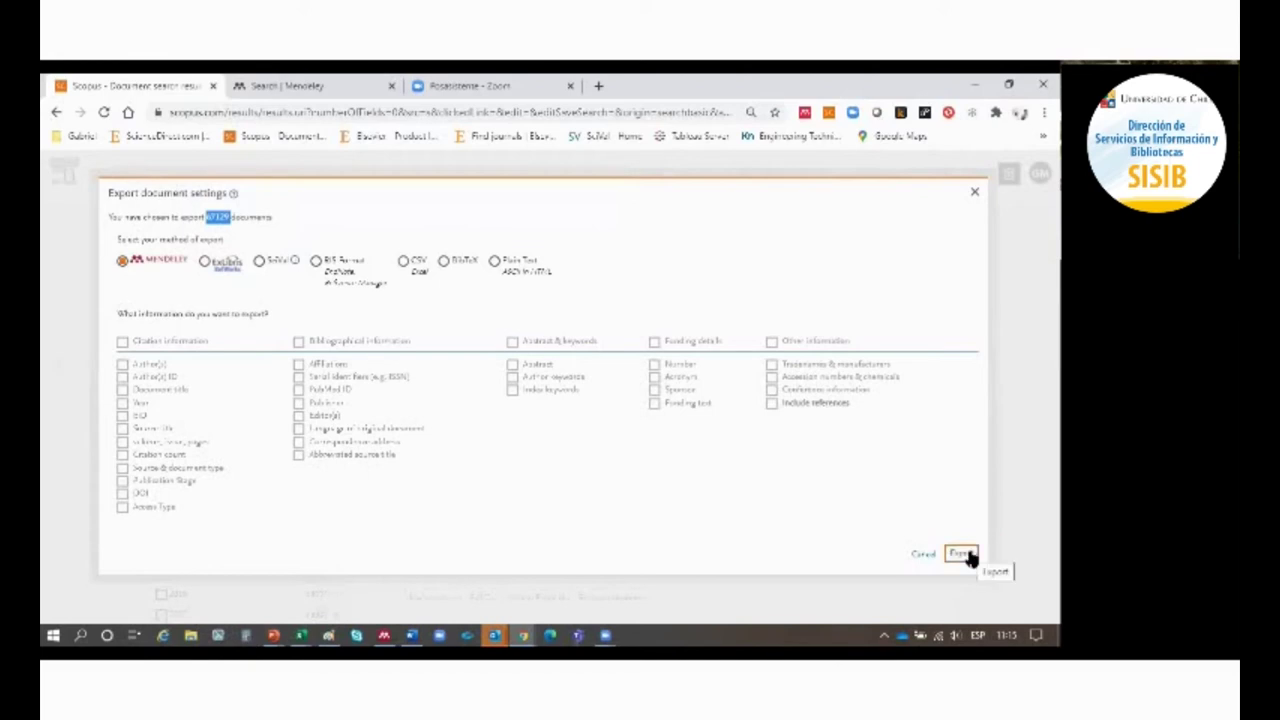
left_click(962, 555)
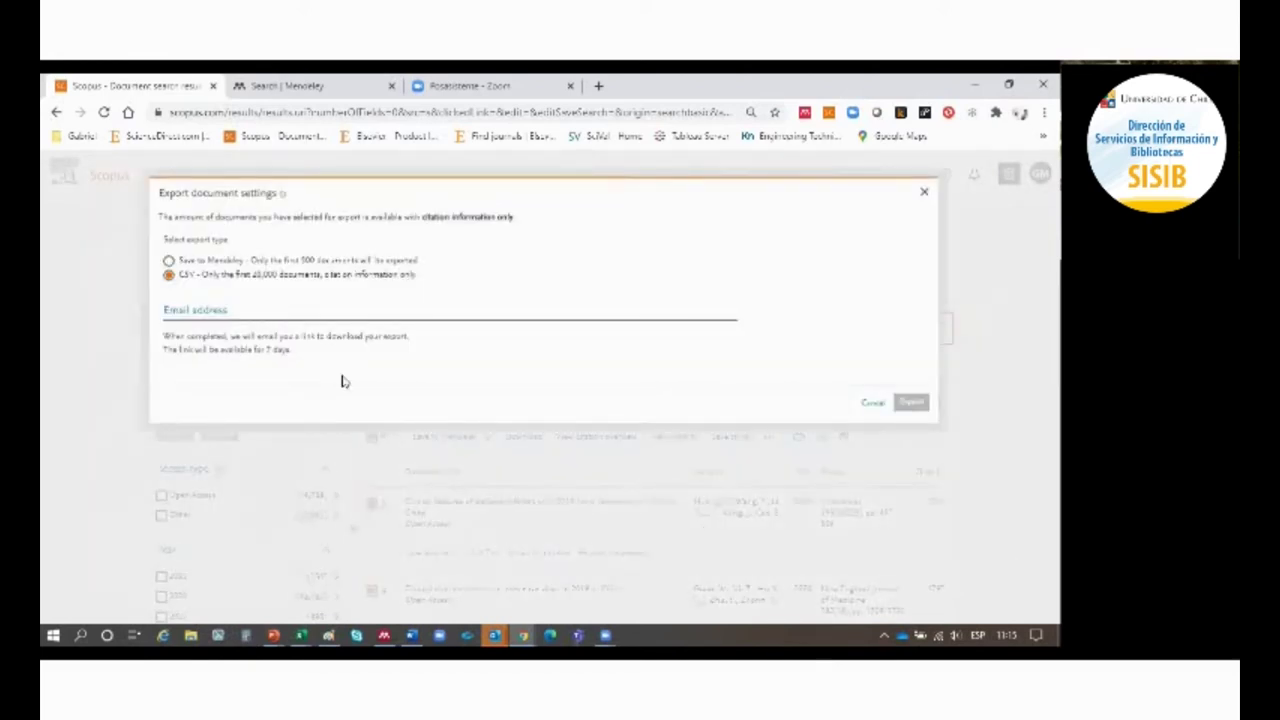
- Save the first 500 results to Mendeley and open the library from the green confirmation banner
left_click(169, 261)
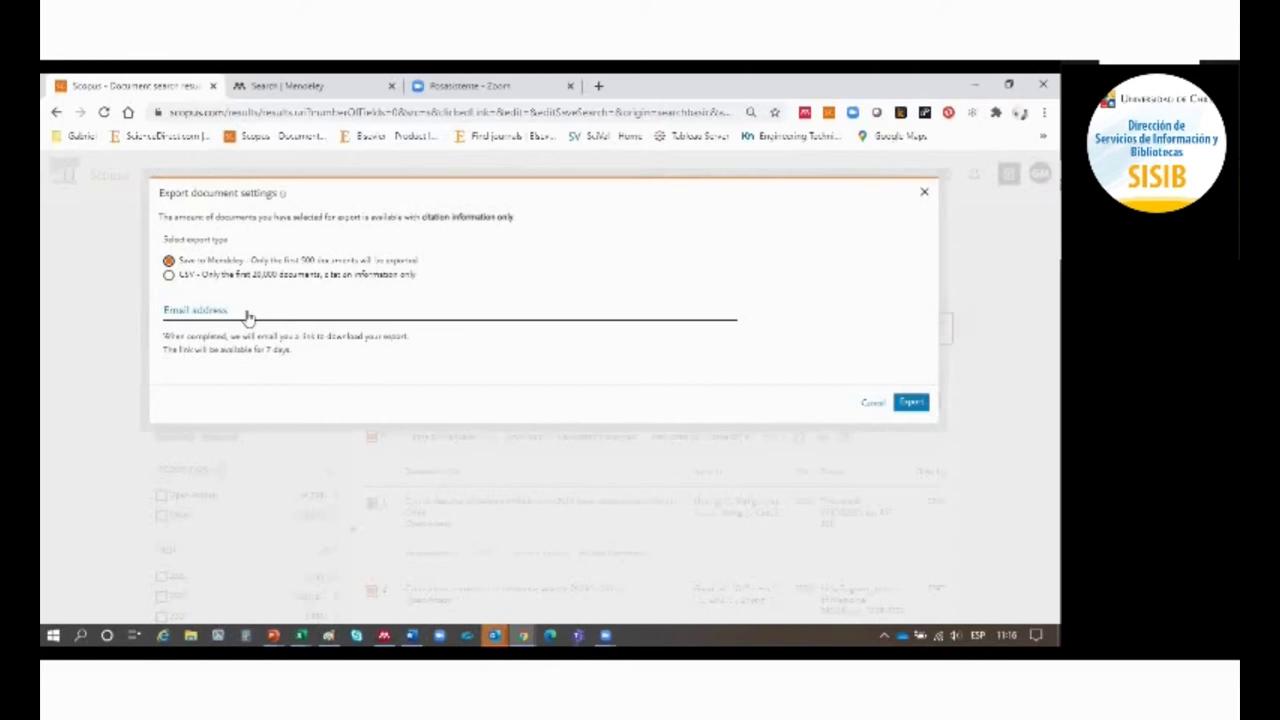
left_click(922, 404)
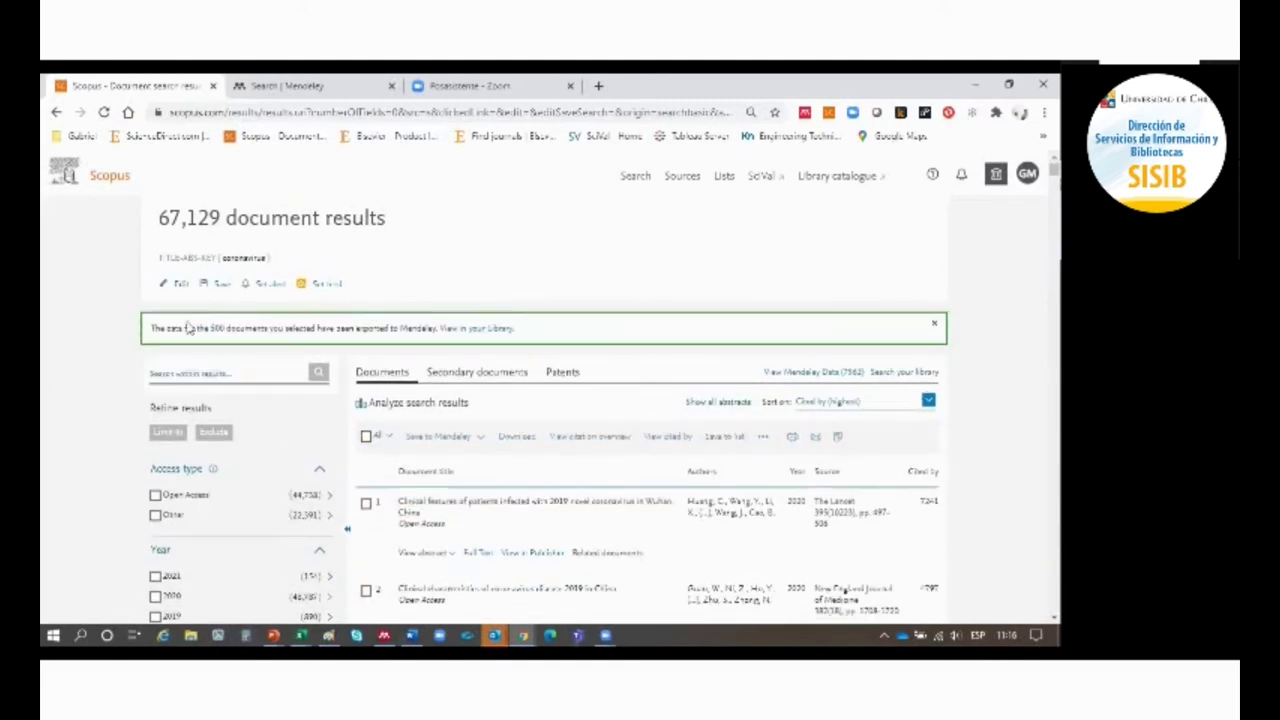
left_click_drag(152, 329, 256, 330)
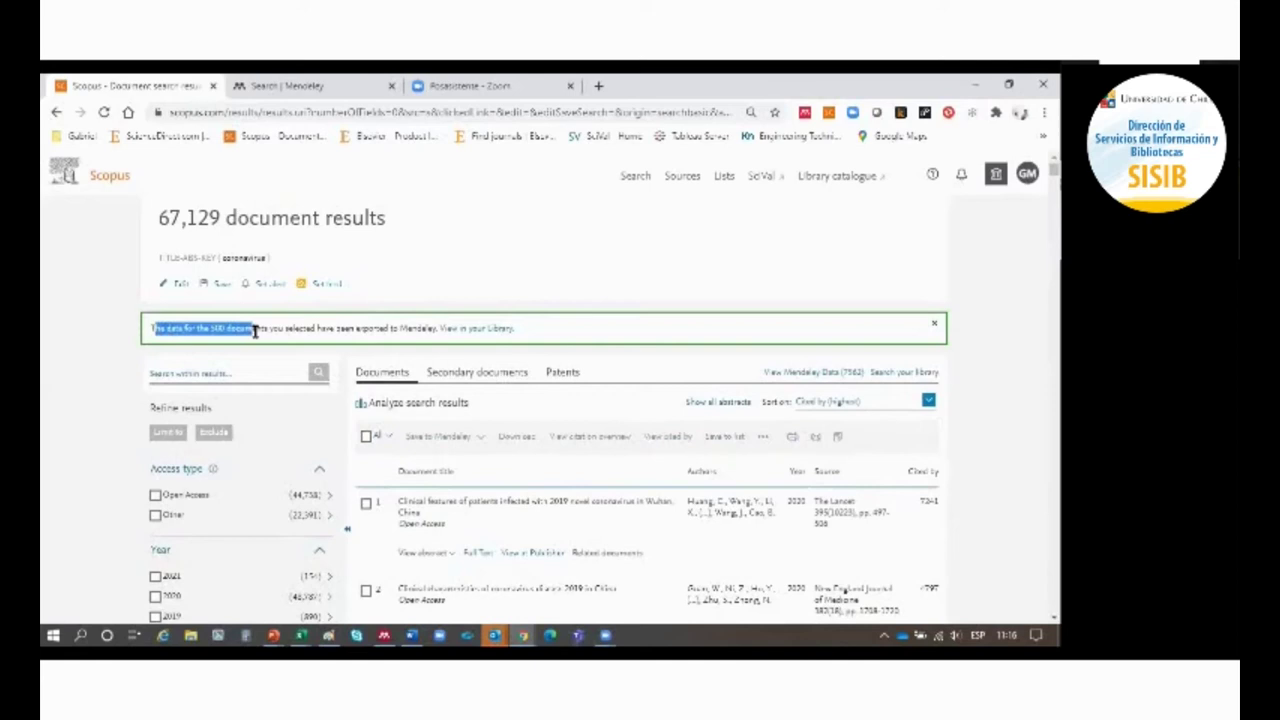
left_click(198, 328)
left_click(284, 330, "shift")
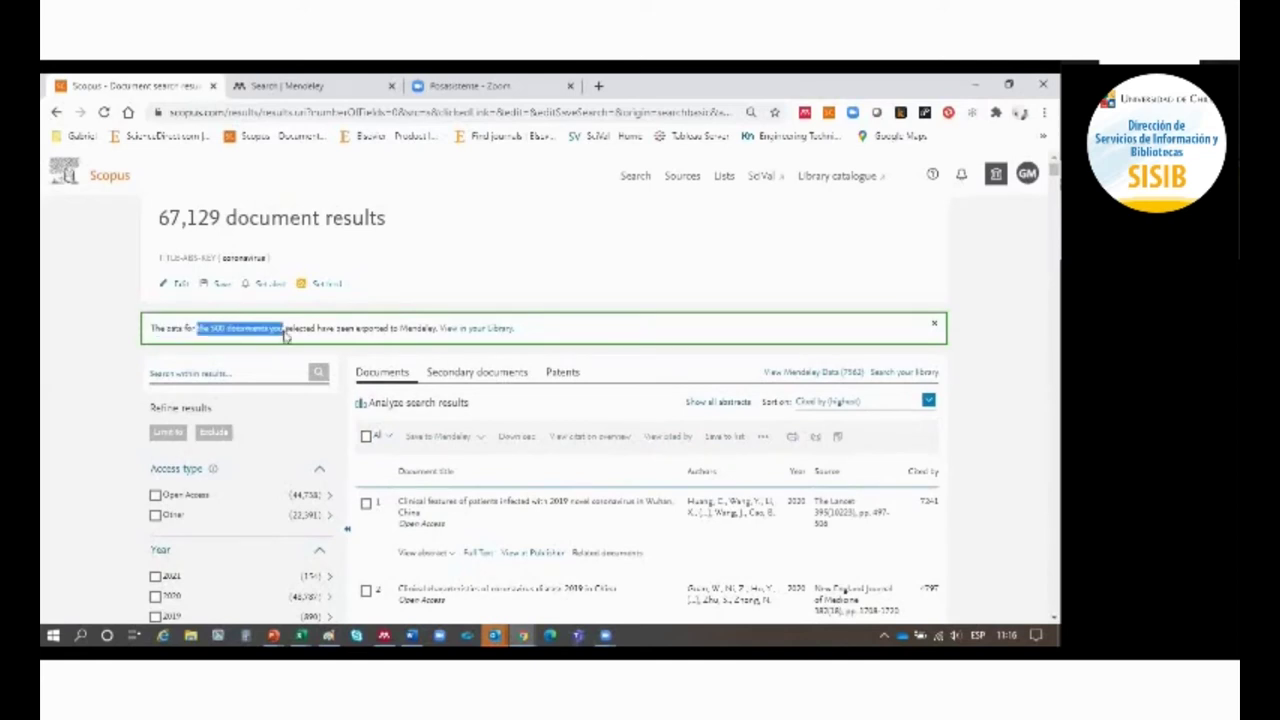
left_click(286, 336)
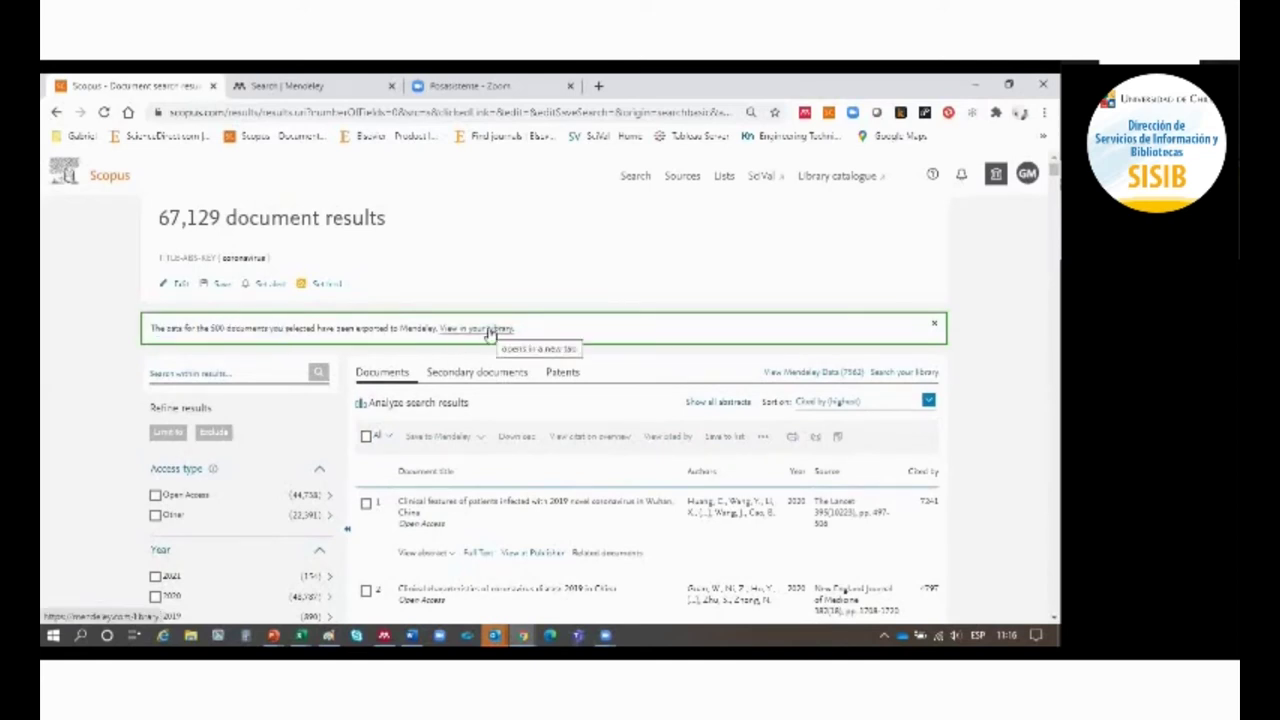
left_click(490, 330)
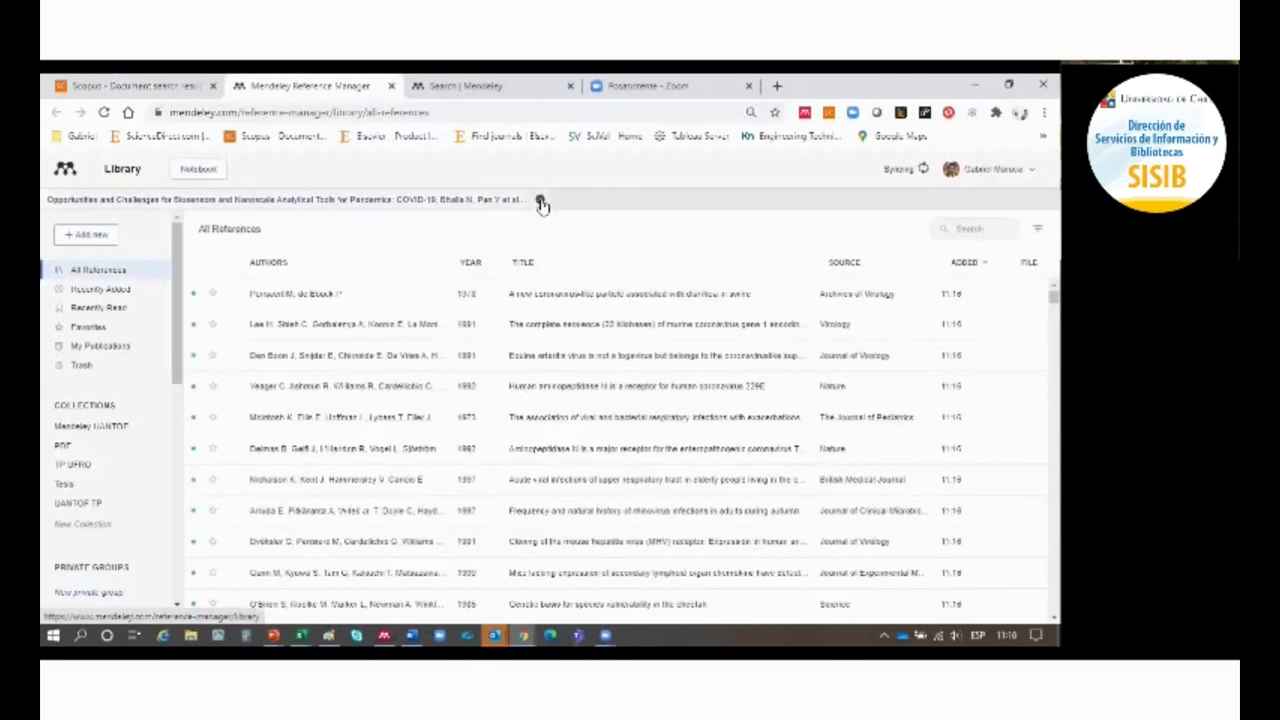
- Dismiss the notification, look through the imported coronavirus references, and close the Mendeley Reference Manager tab
left_click(540, 201)
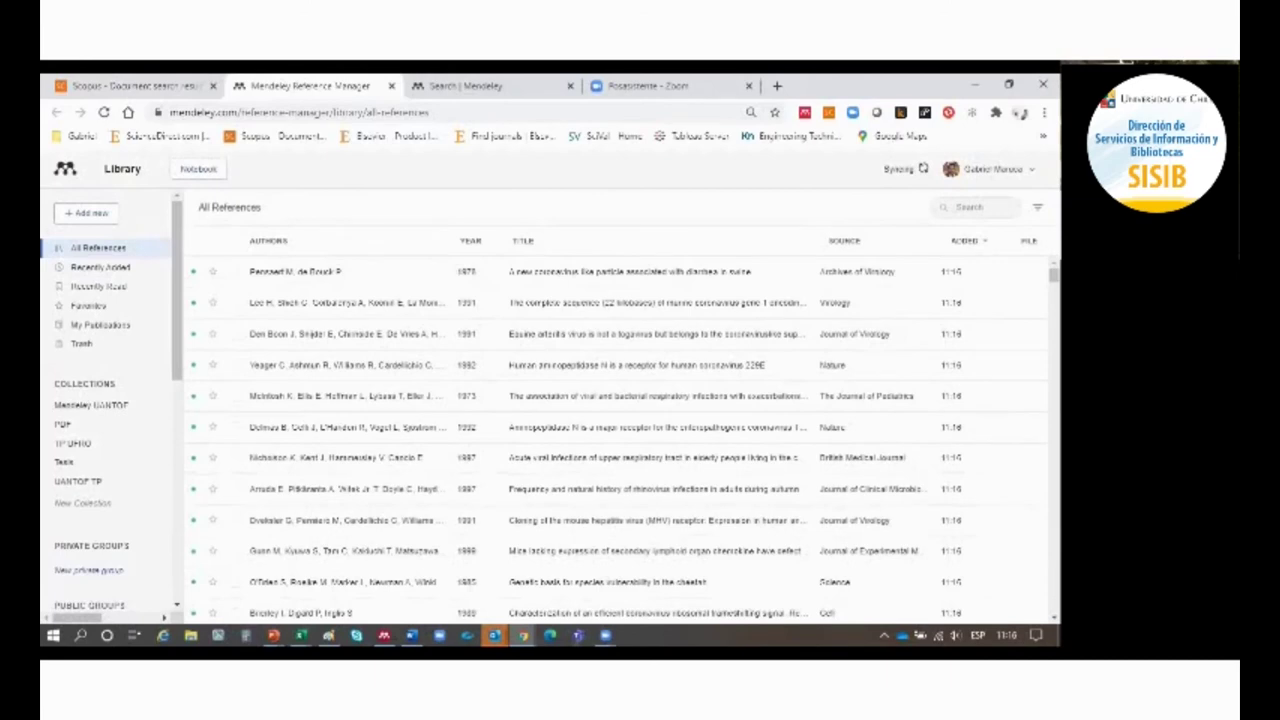
scroll(663, 363, "down", 3)
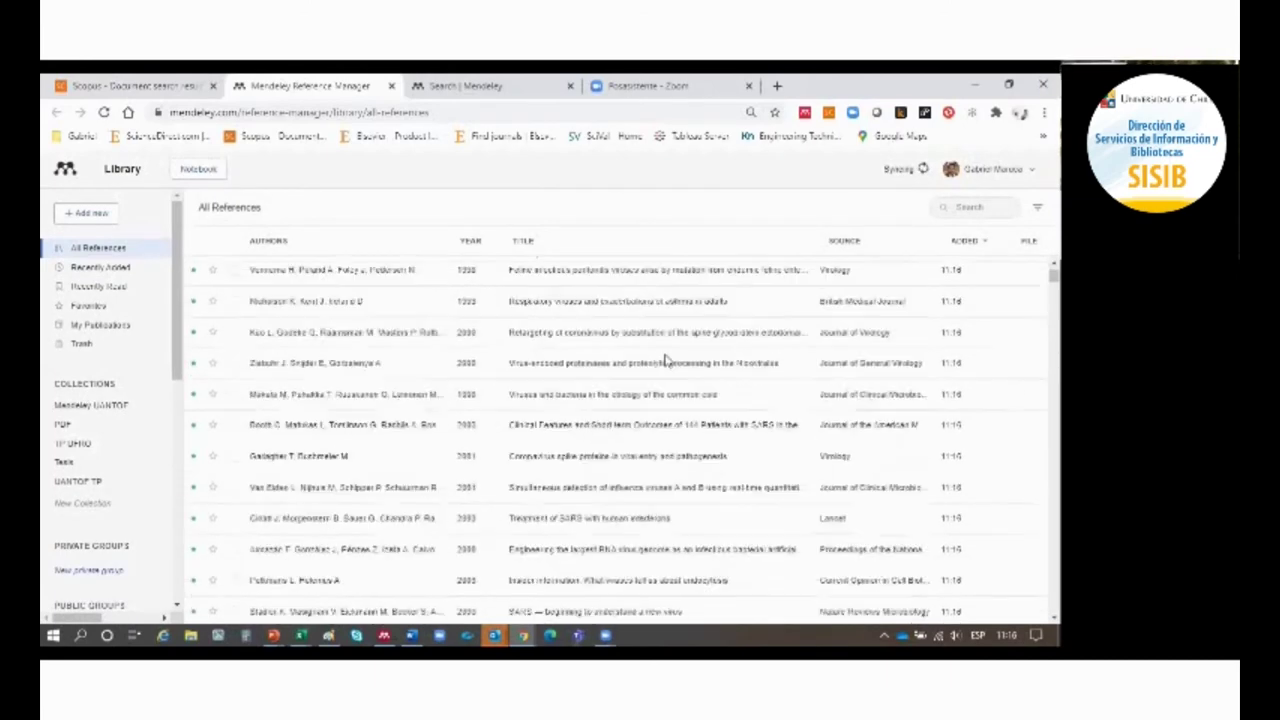
left_click(391, 86)
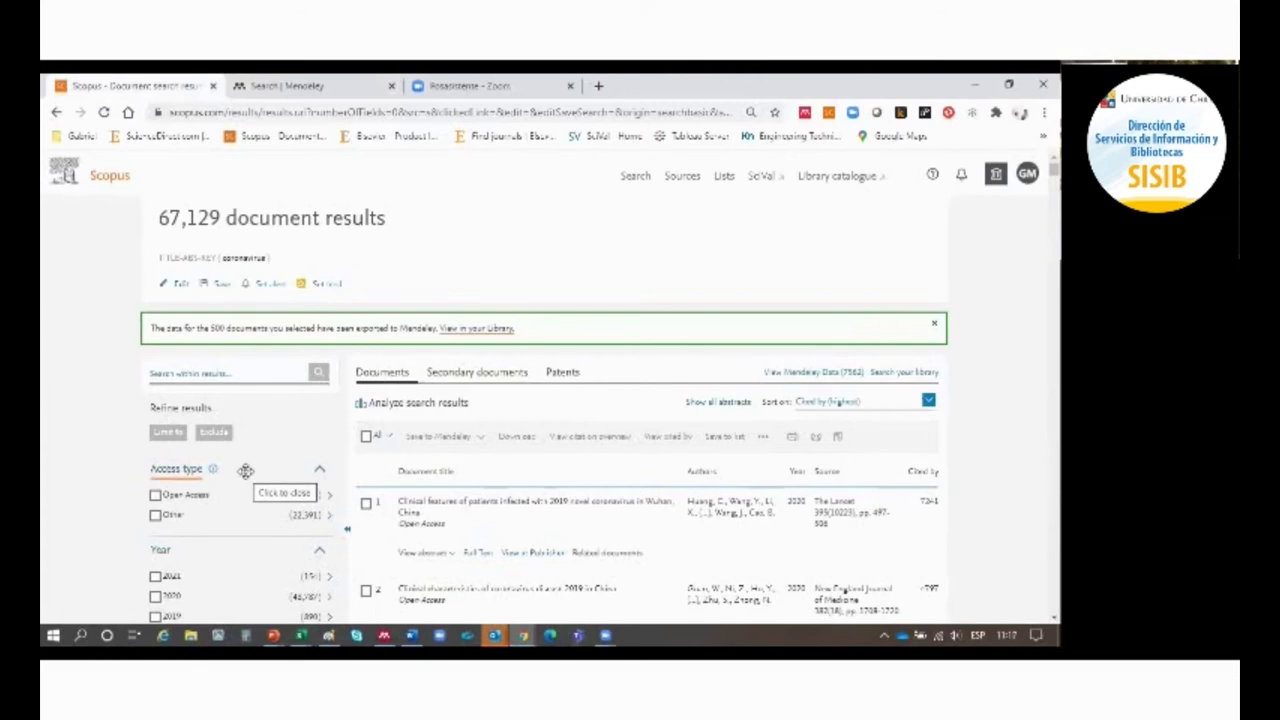
- Limit the coronavirus results to Open Access documents (44,738)
scroll(468, 440, "down", 3)
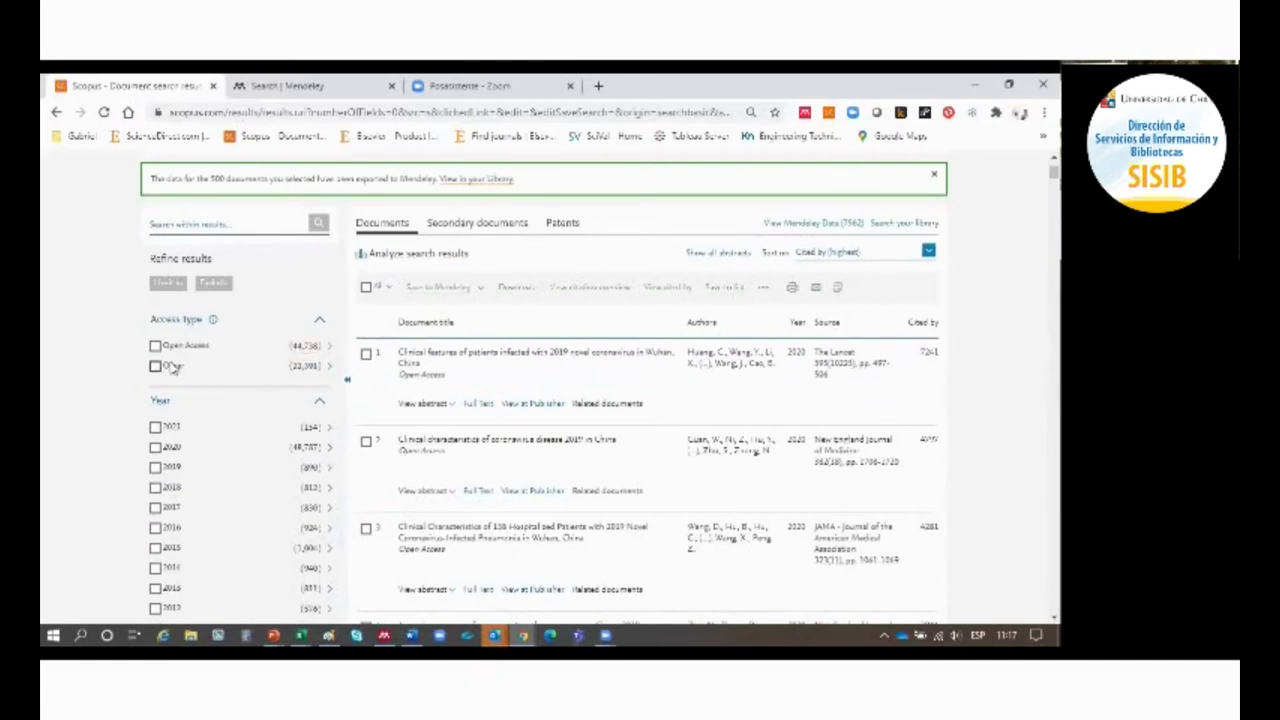
left_click(155, 347)
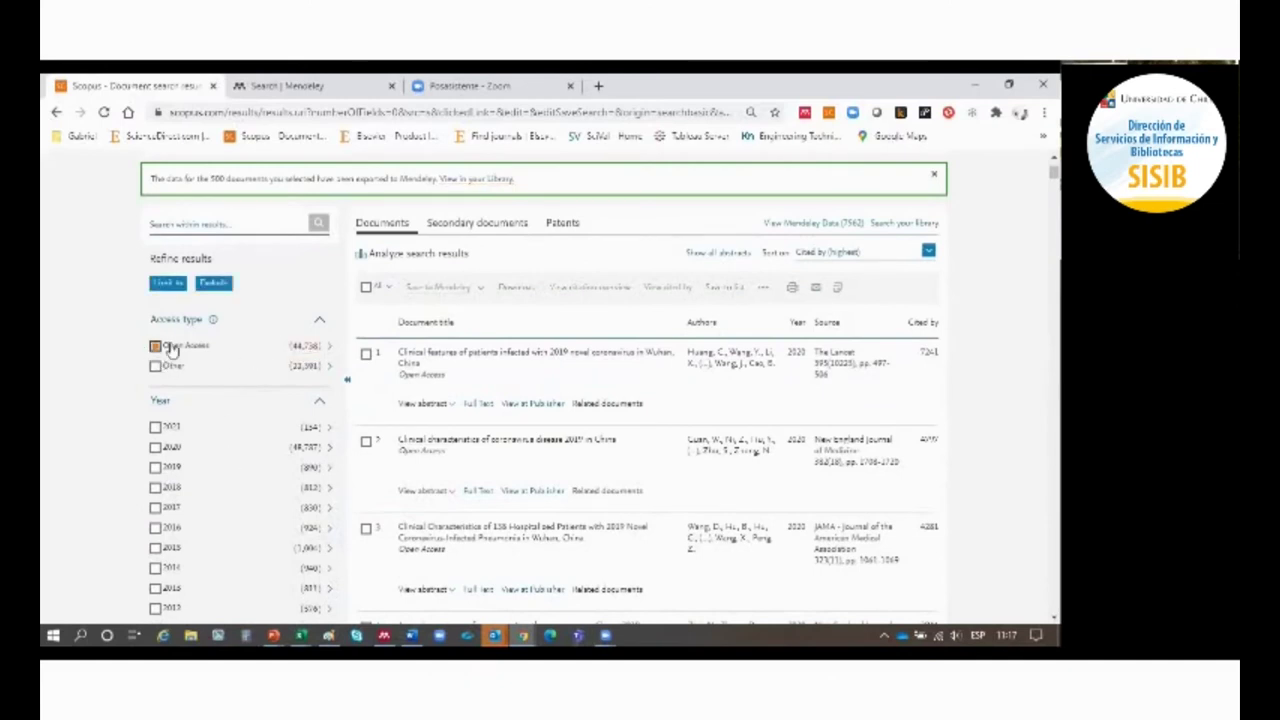
left_click(177, 287)
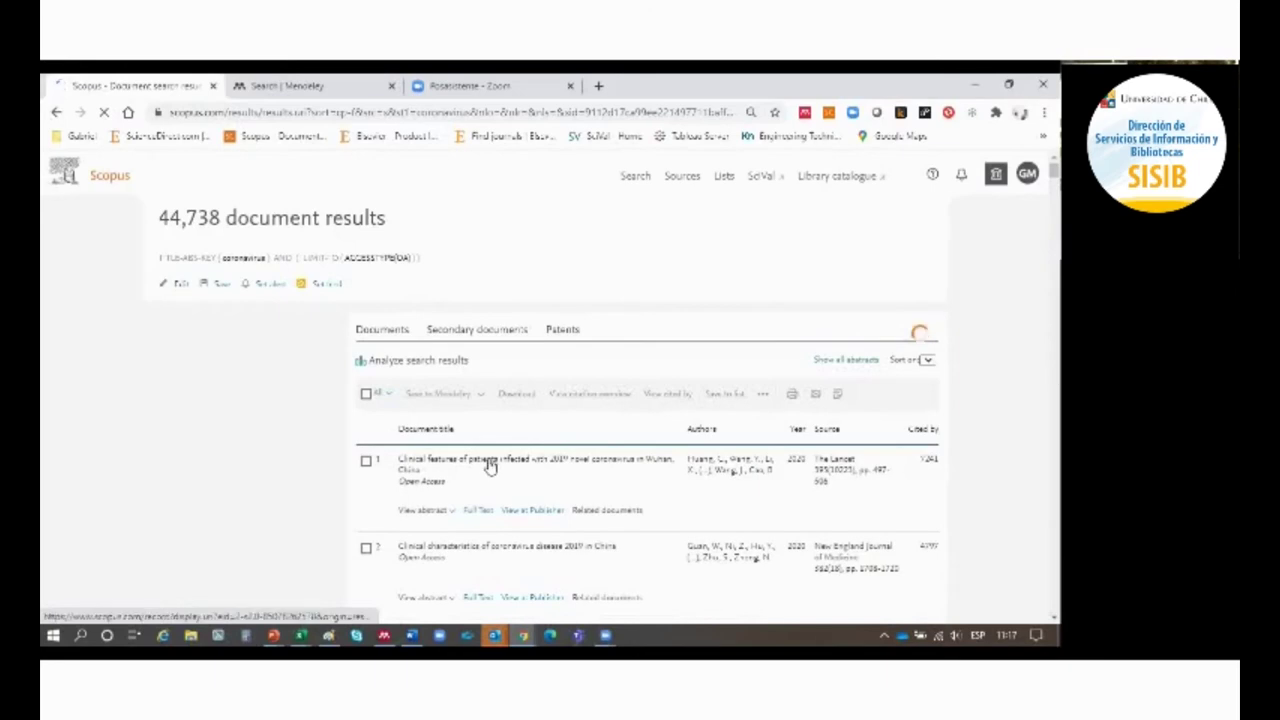
- Open result 57, the receptor recognition article, in a new tab and return to the top of the results
scroll(490, 465, "down", 20)
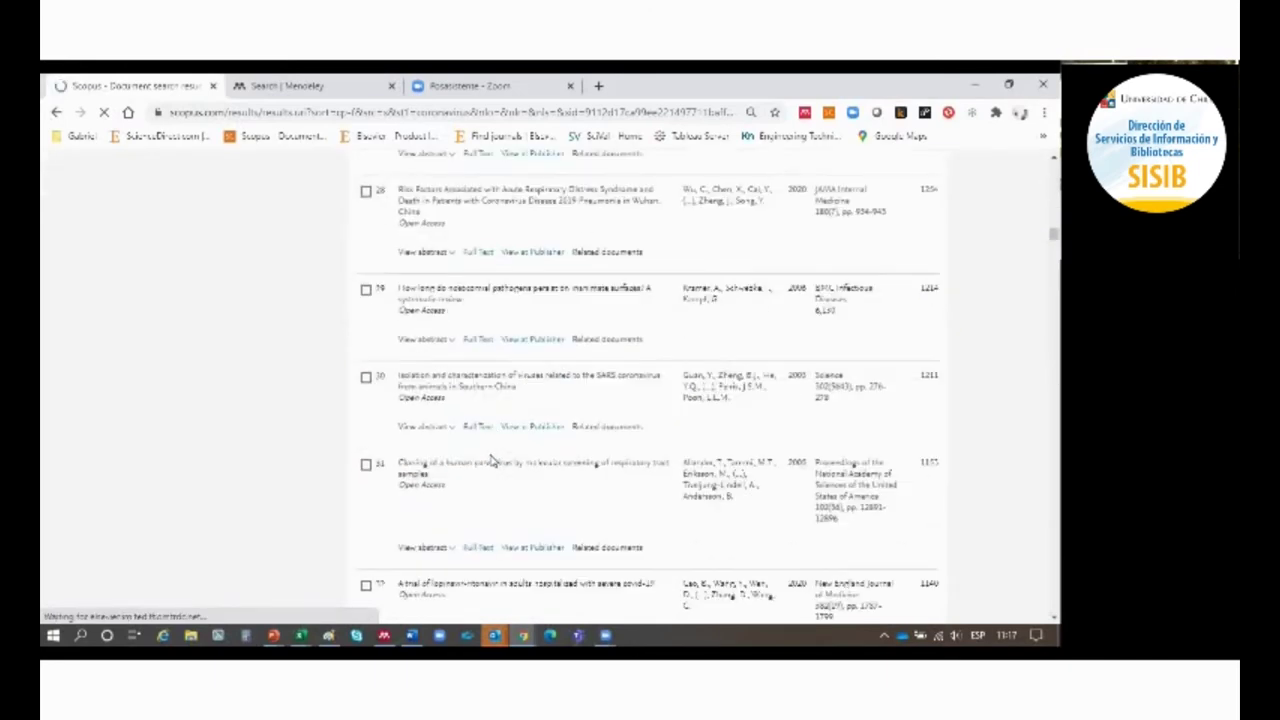
scroll(490, 460, "down", 20)
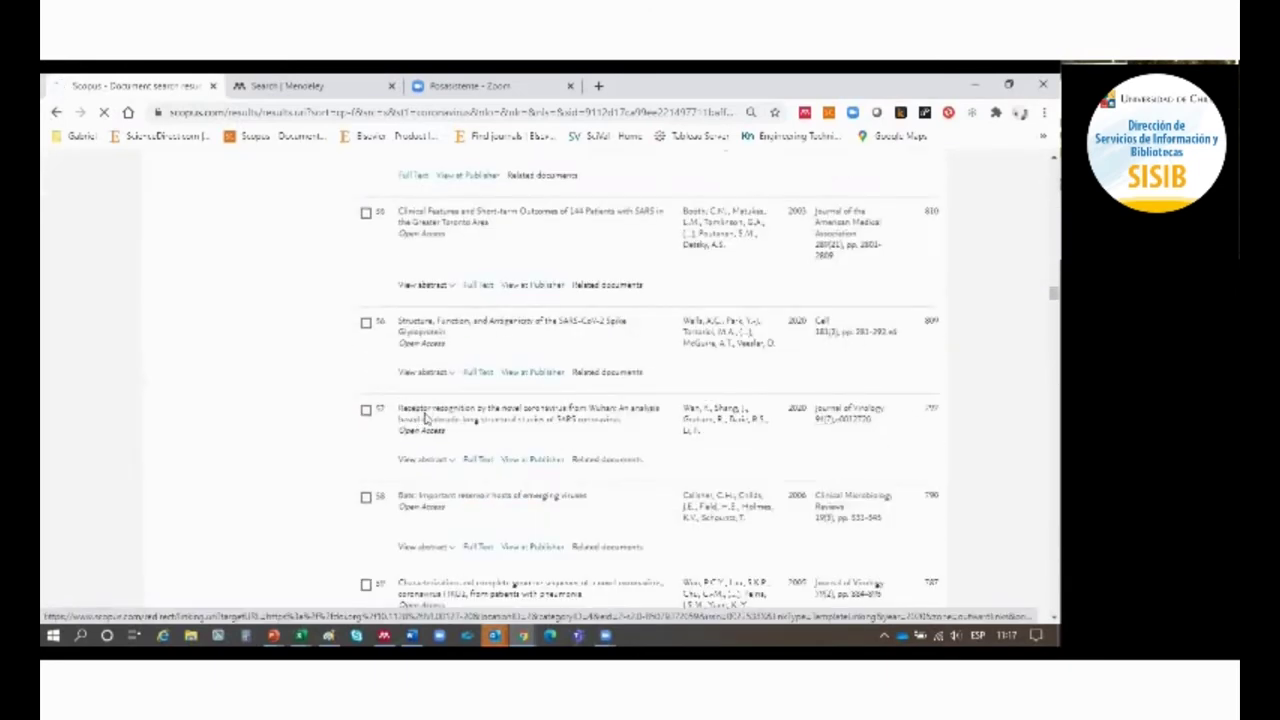
right_click(426, 414)
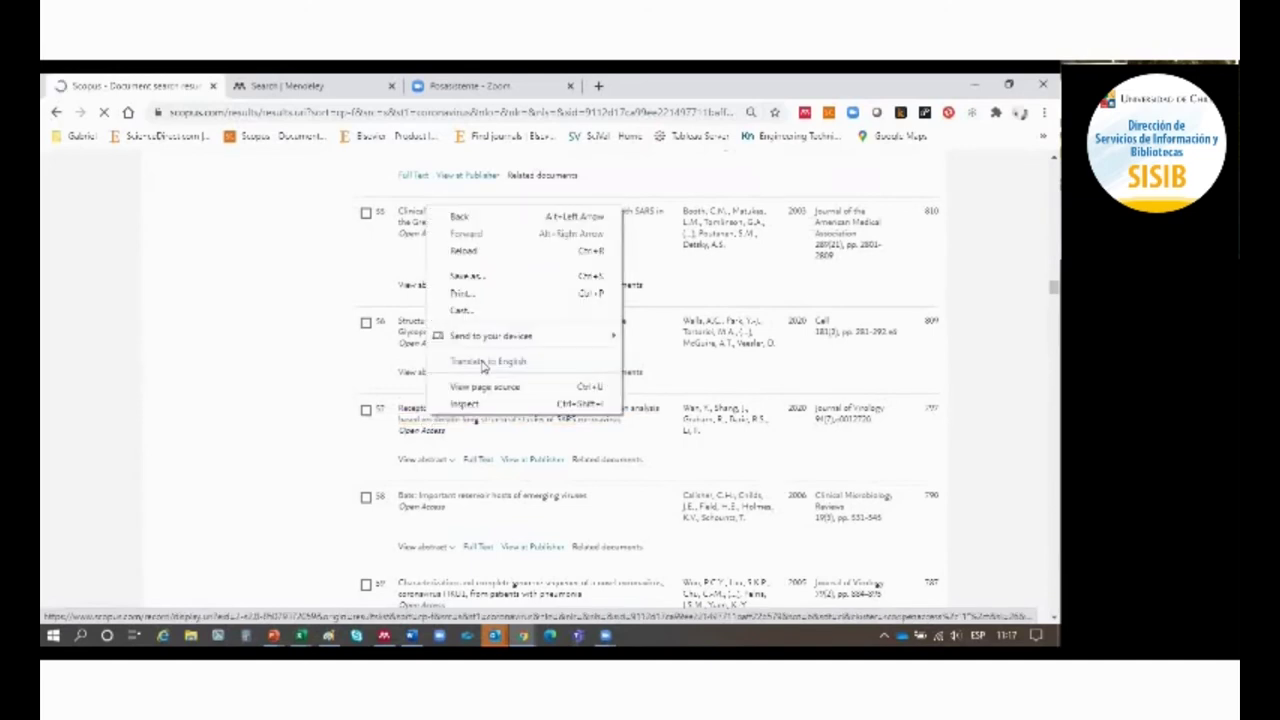
left_click(621, 445)
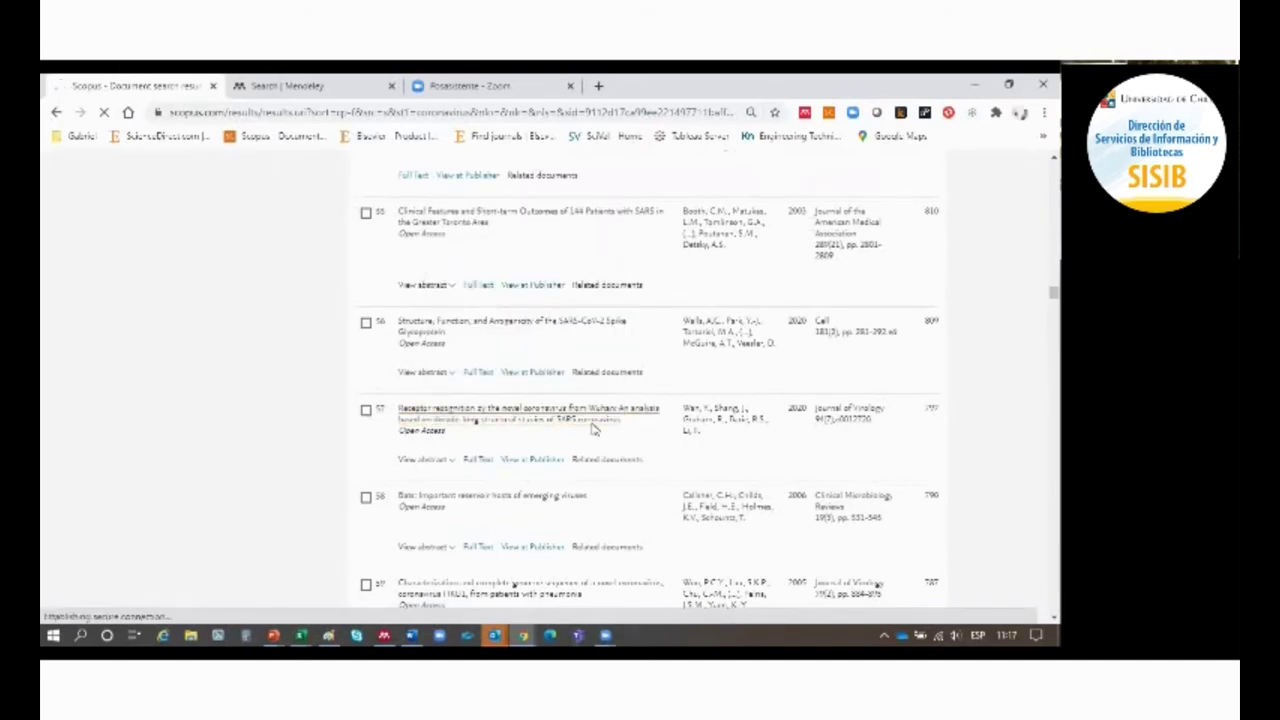
right_click(590, 425)
left_click(623, 434)
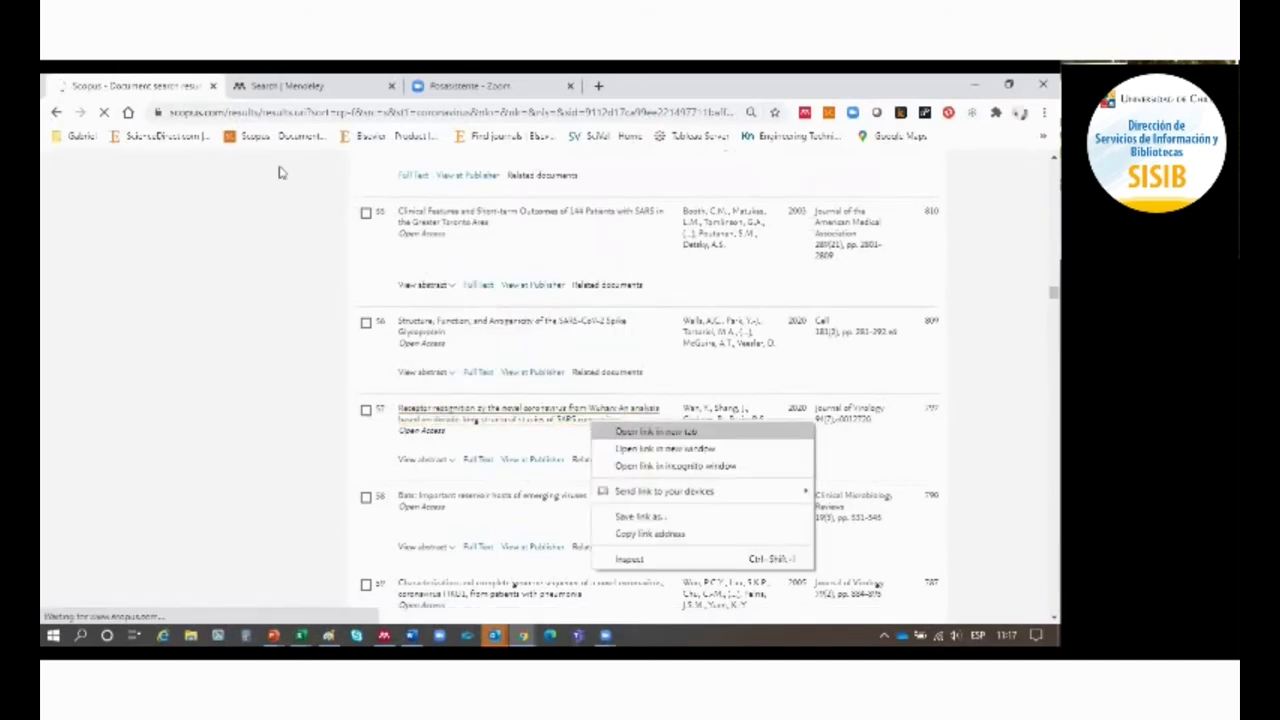
key("ctrl+Tab")
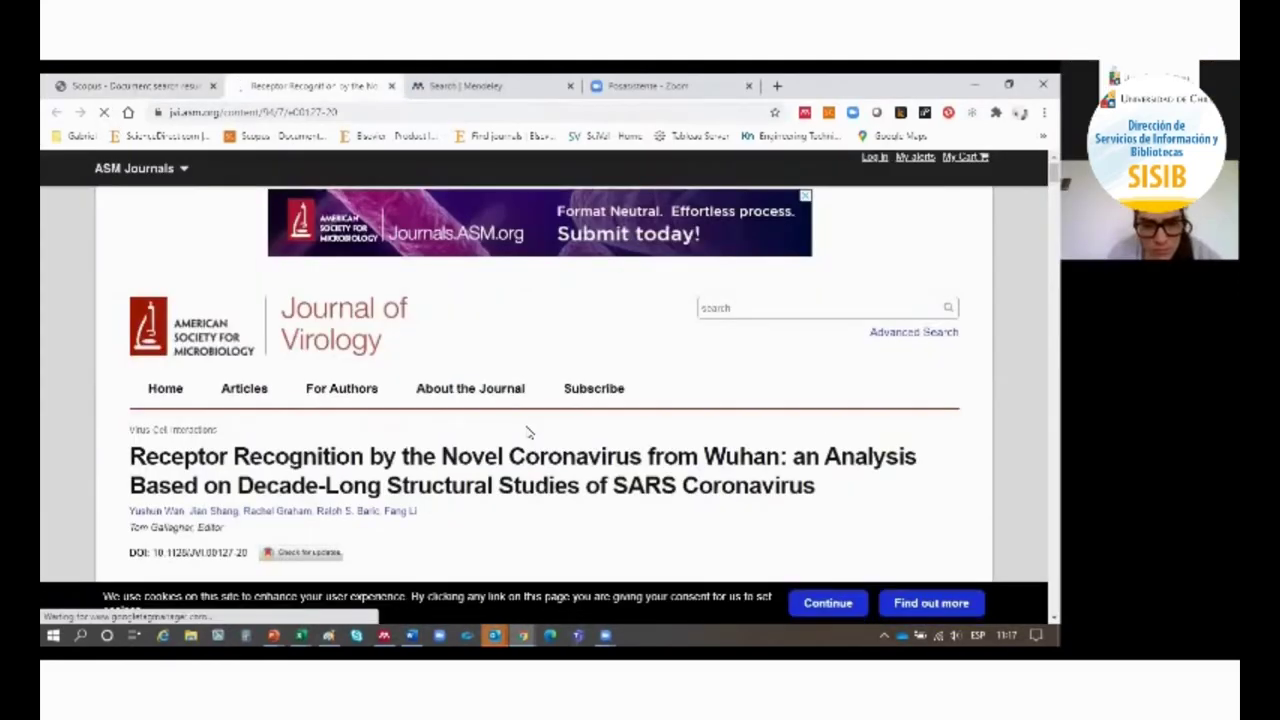
key("ctrl+shift+Tab")
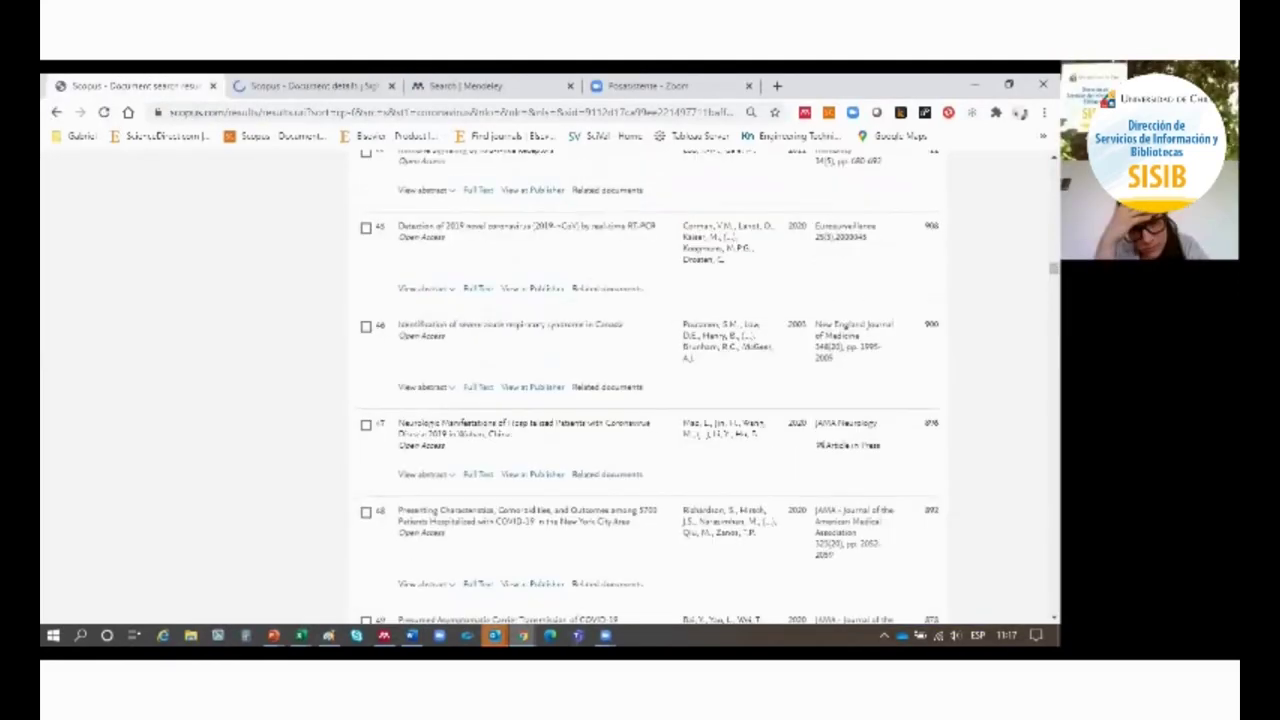
key("Home")
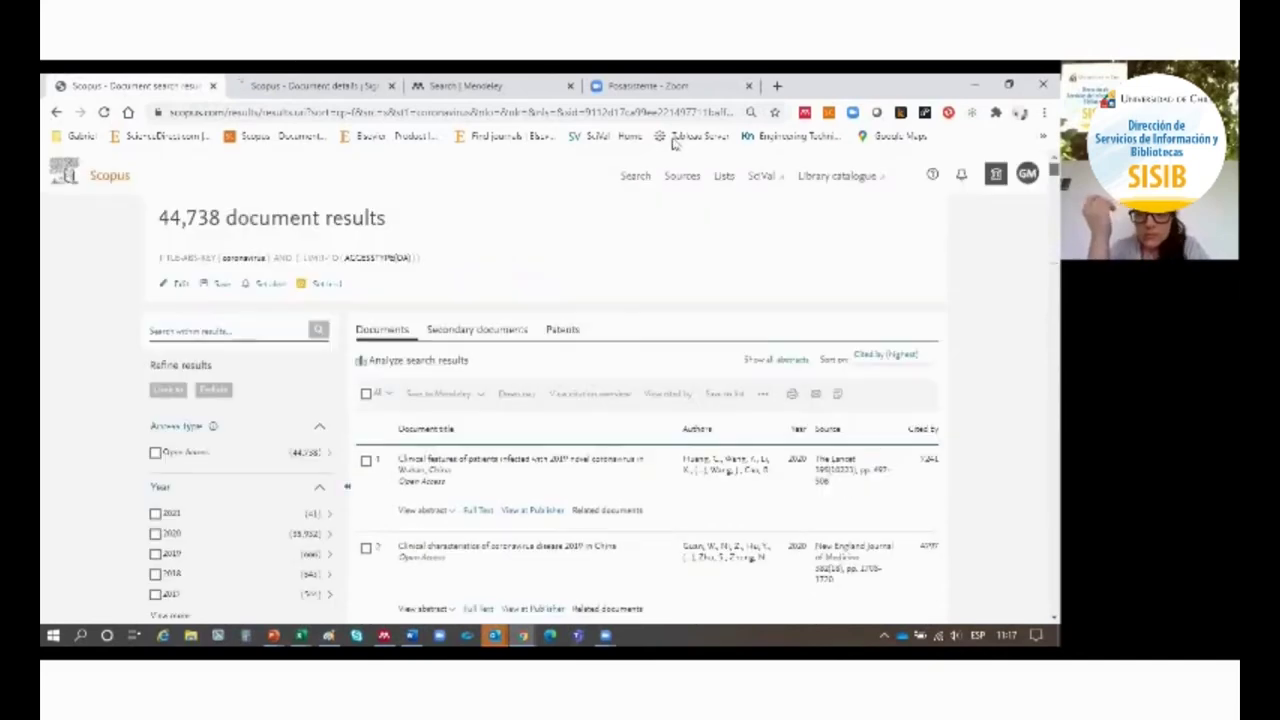
- Open the receptor recognition article's full text on the Journal of Virology publisher site
left_click(349, 88)
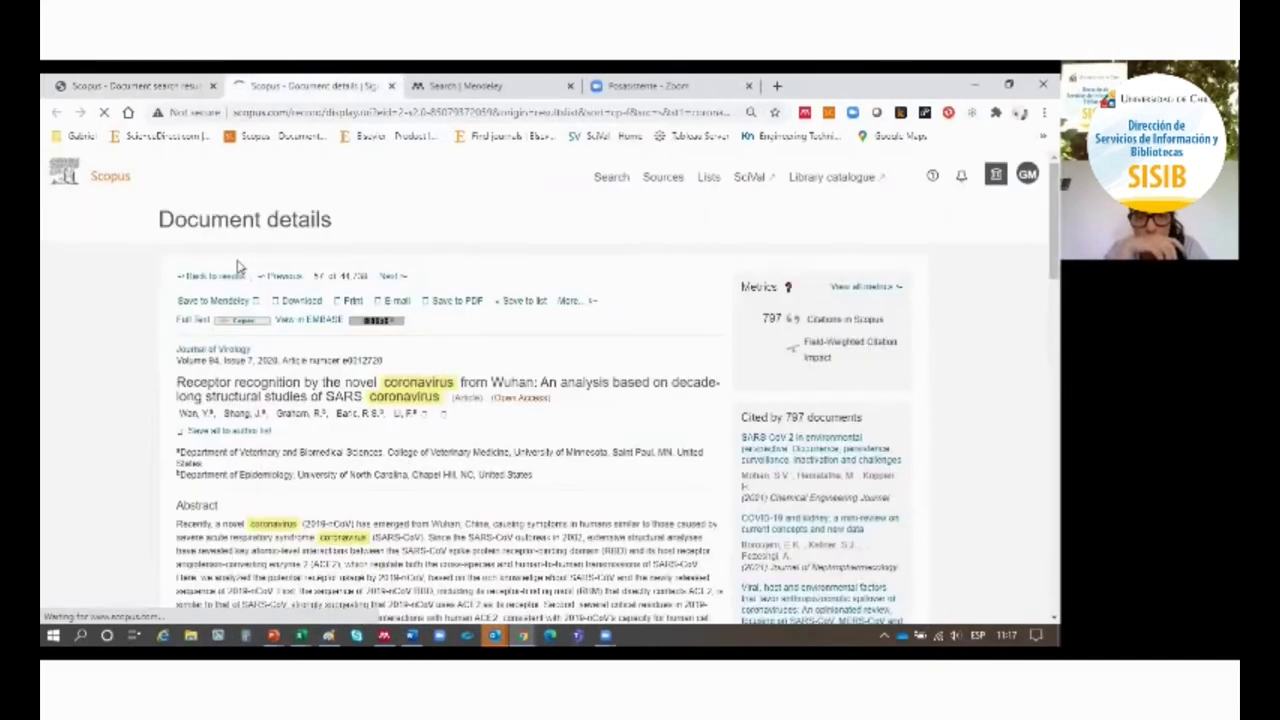
left_click(549, 302)
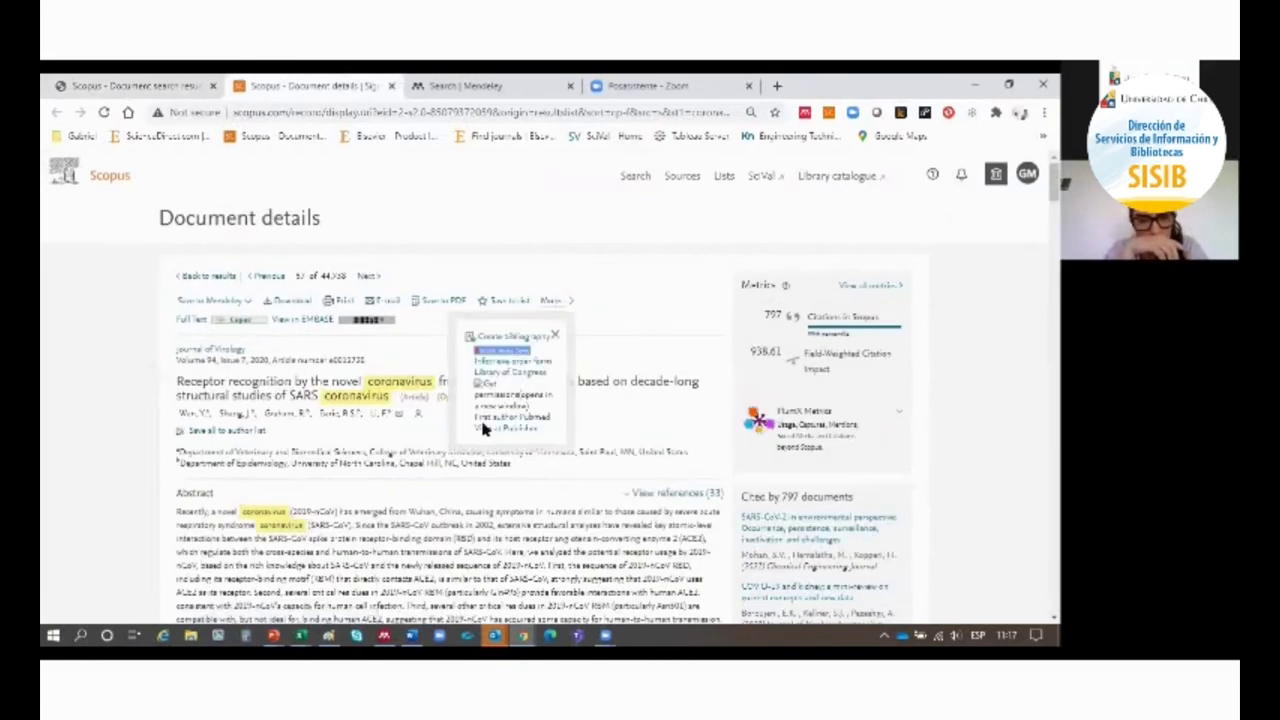
left_click(482, 429)
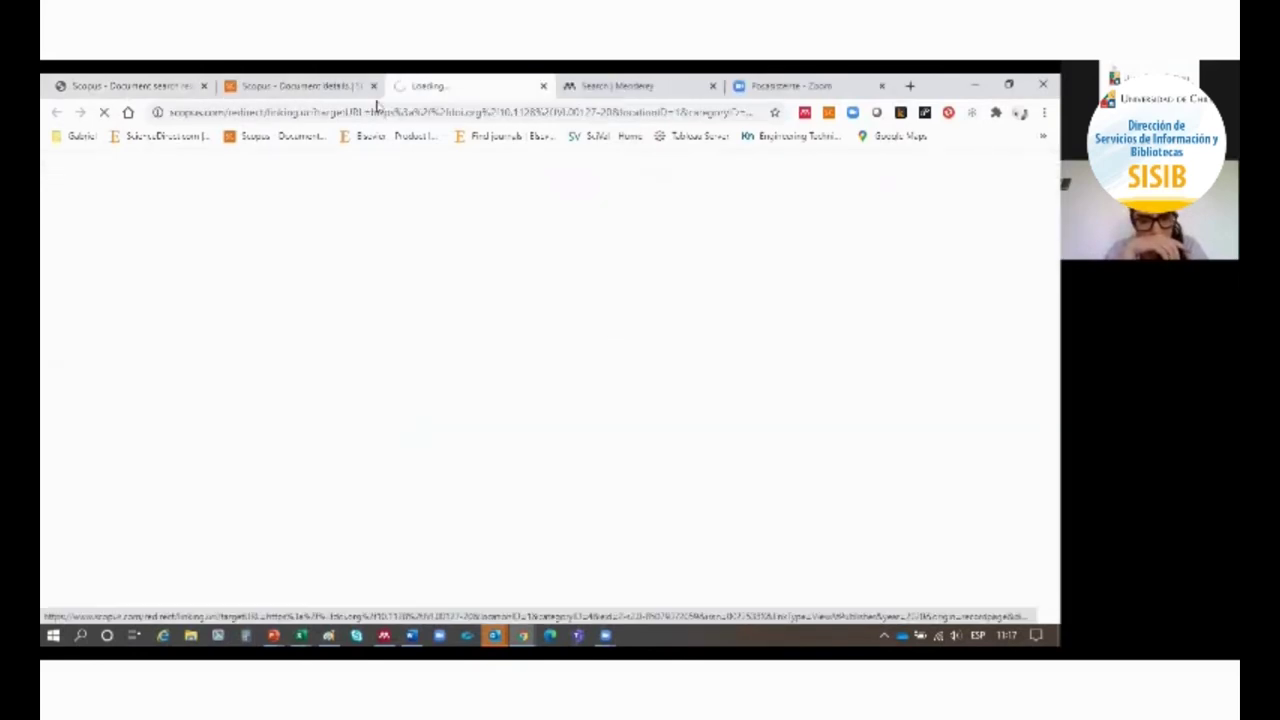
- Back on the document details, cancel Save to Mendeley and close the details tab
left_click(300, 85)
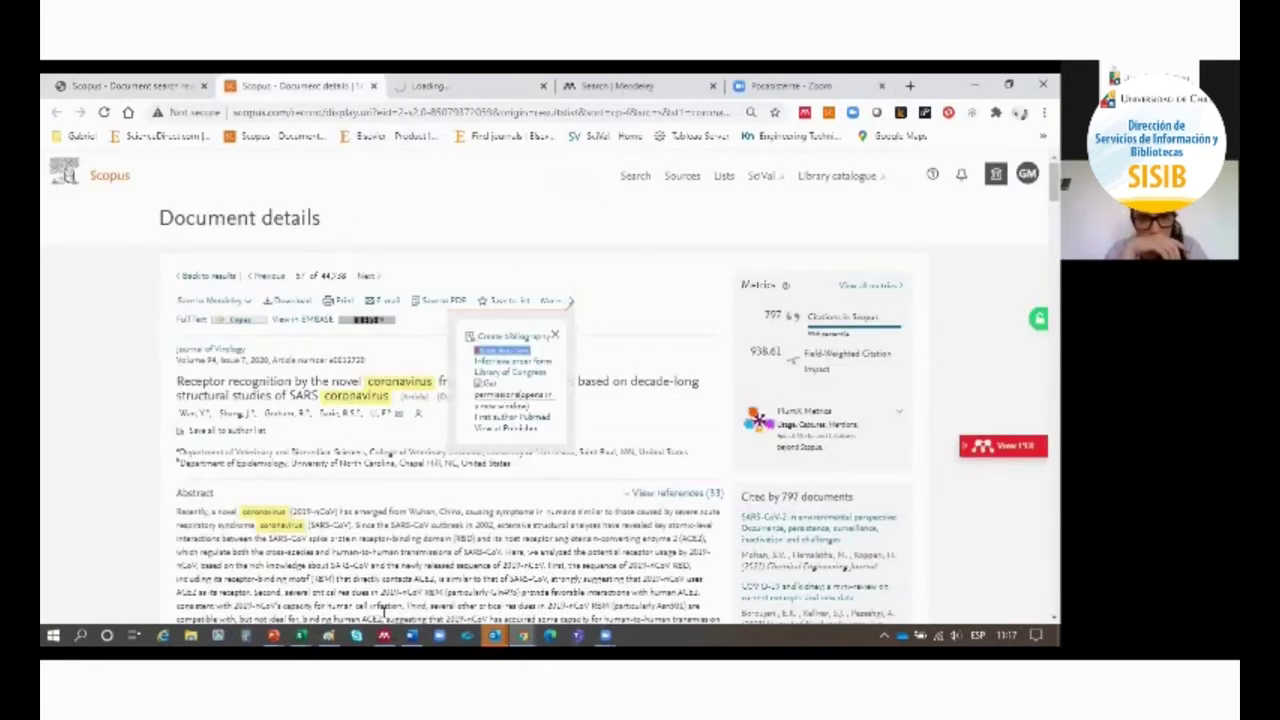
left_click(320, 437)
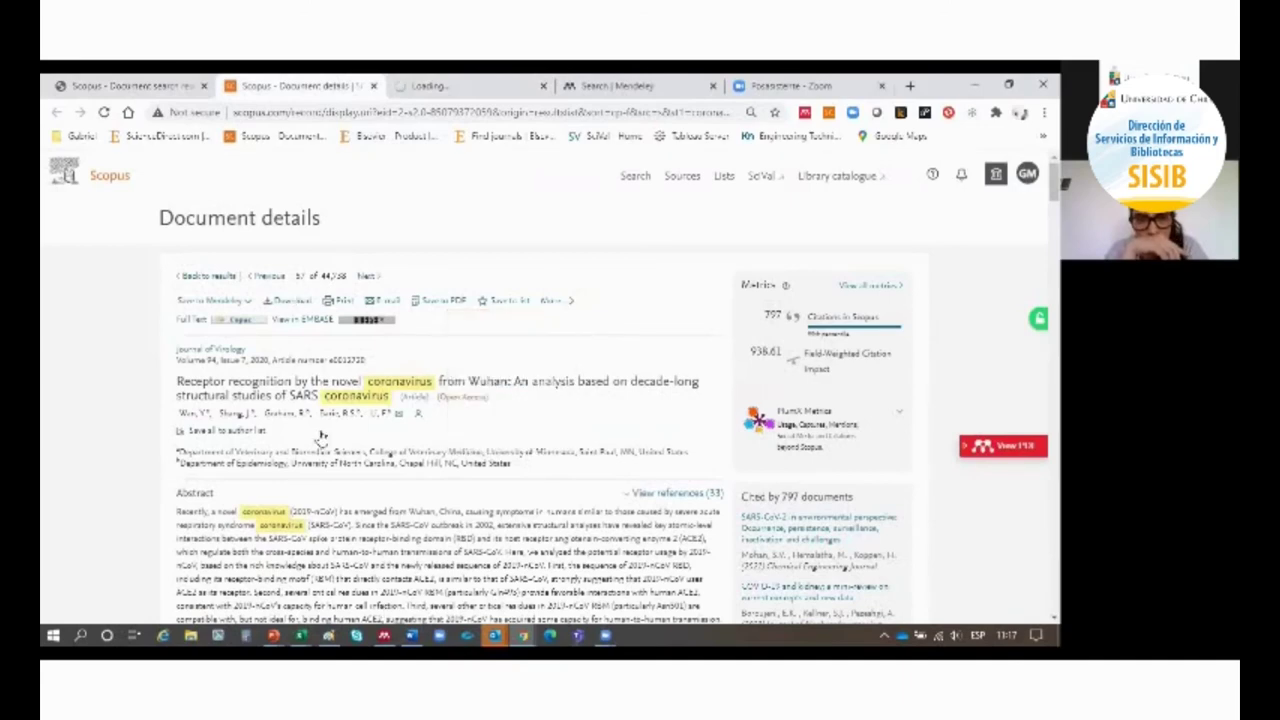
left_click(225, 321)
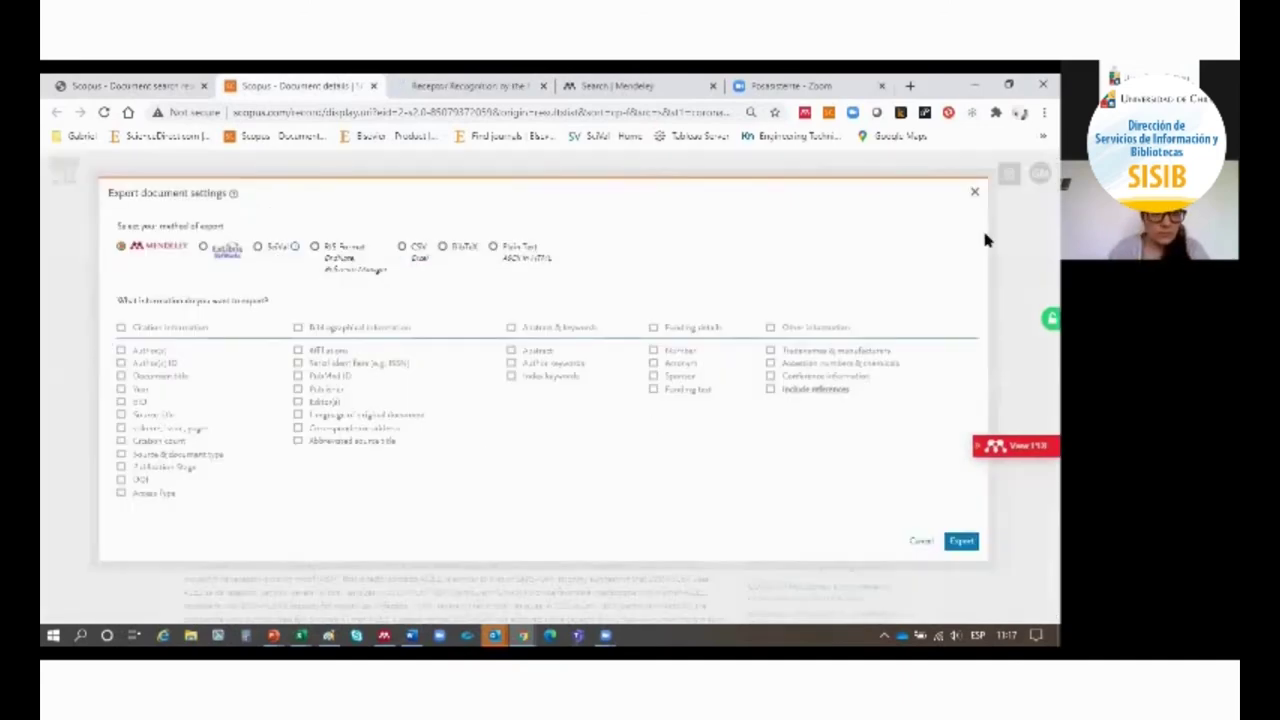
key("Escape")
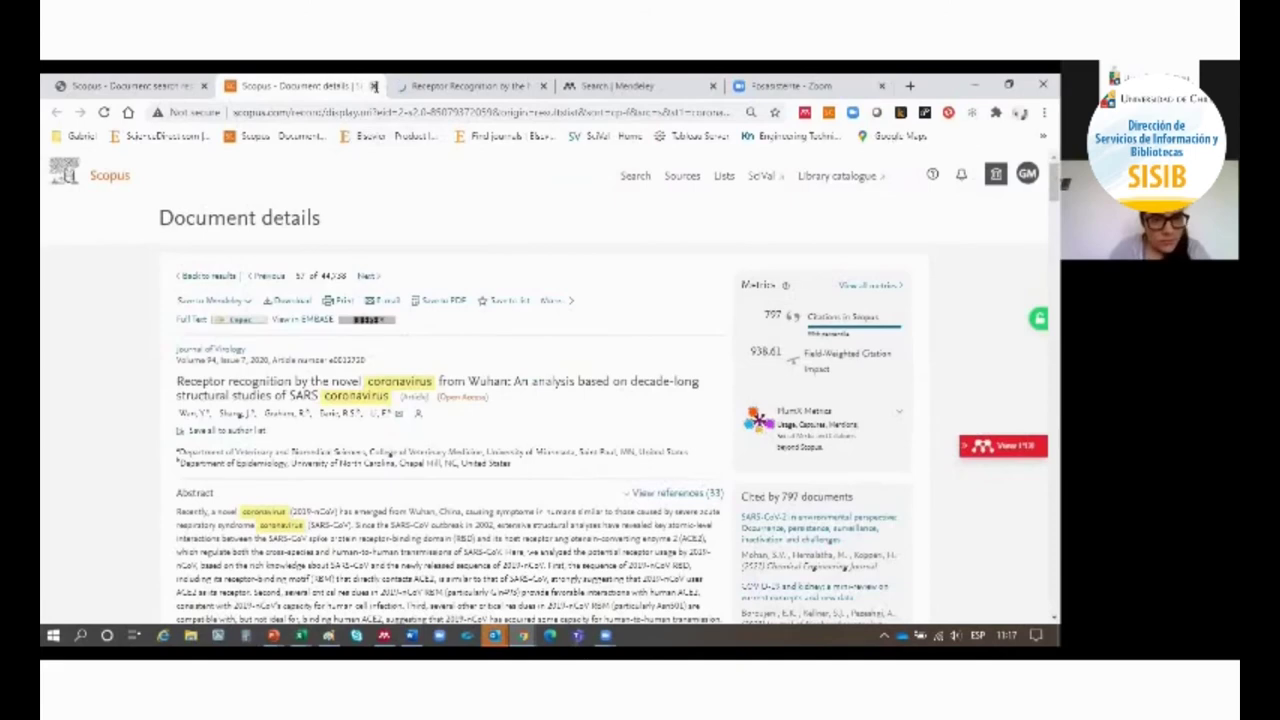
left_click(373, 85)
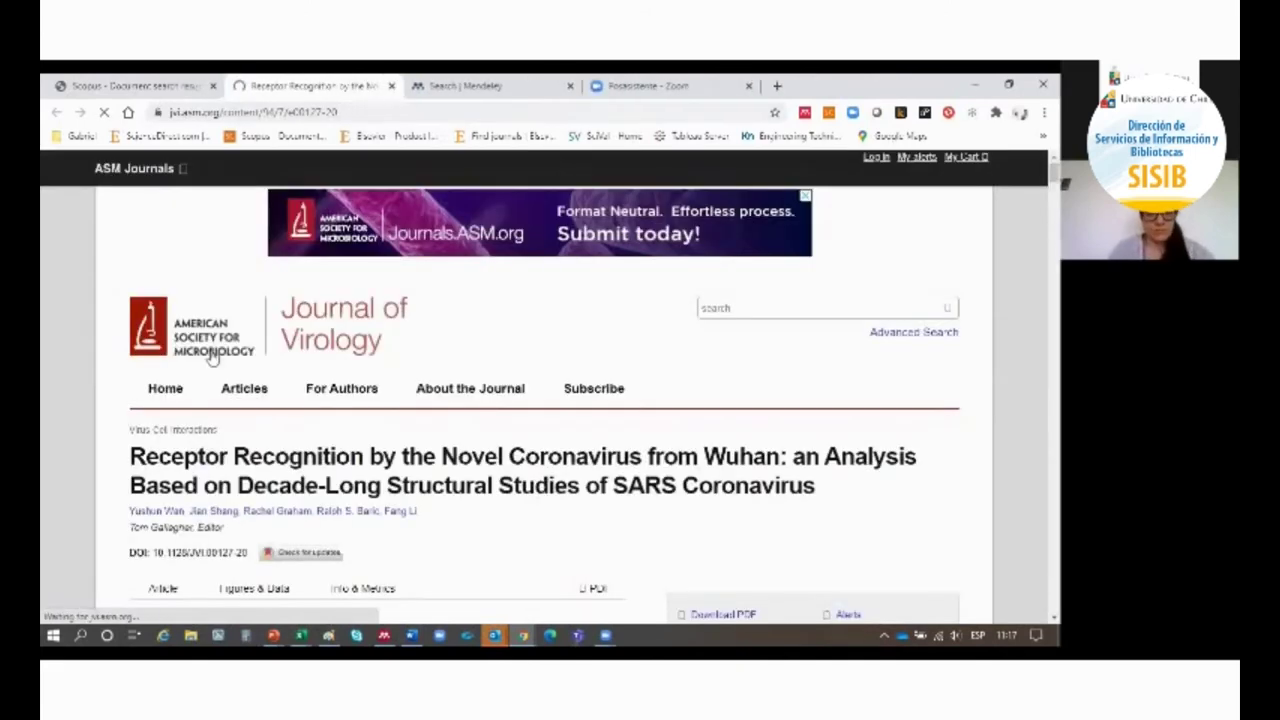
- Add the Receptor Recognition article and the Hong Kong SARS outbreak reference, with PDFs, to My Library
scroll(455, 401, "down", 3)
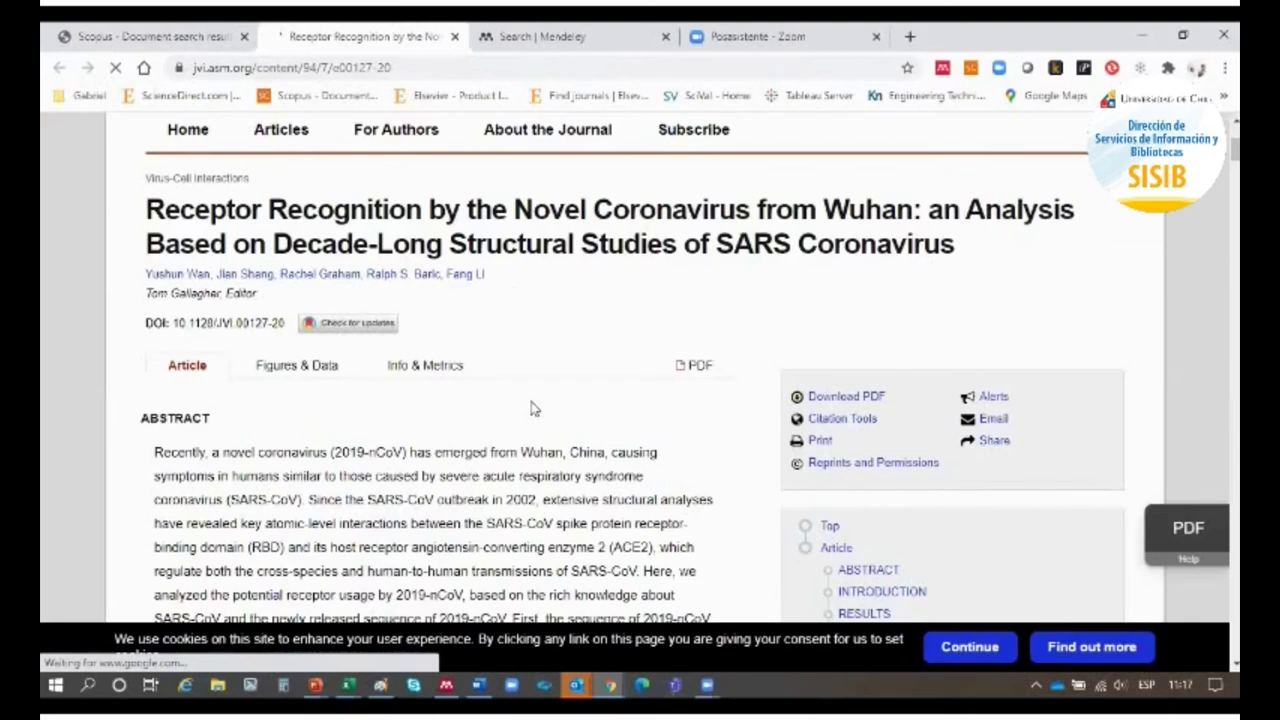
left_click(698, 366)
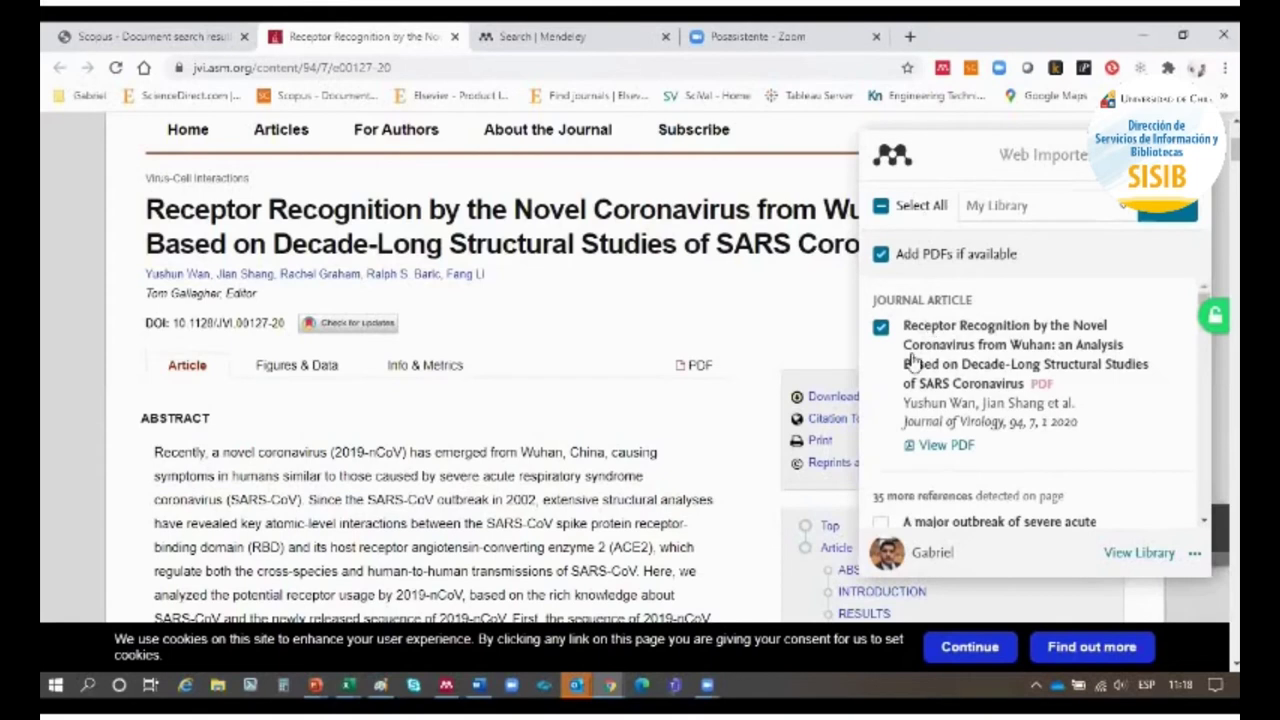
scroll(896, 363, "down", 2)
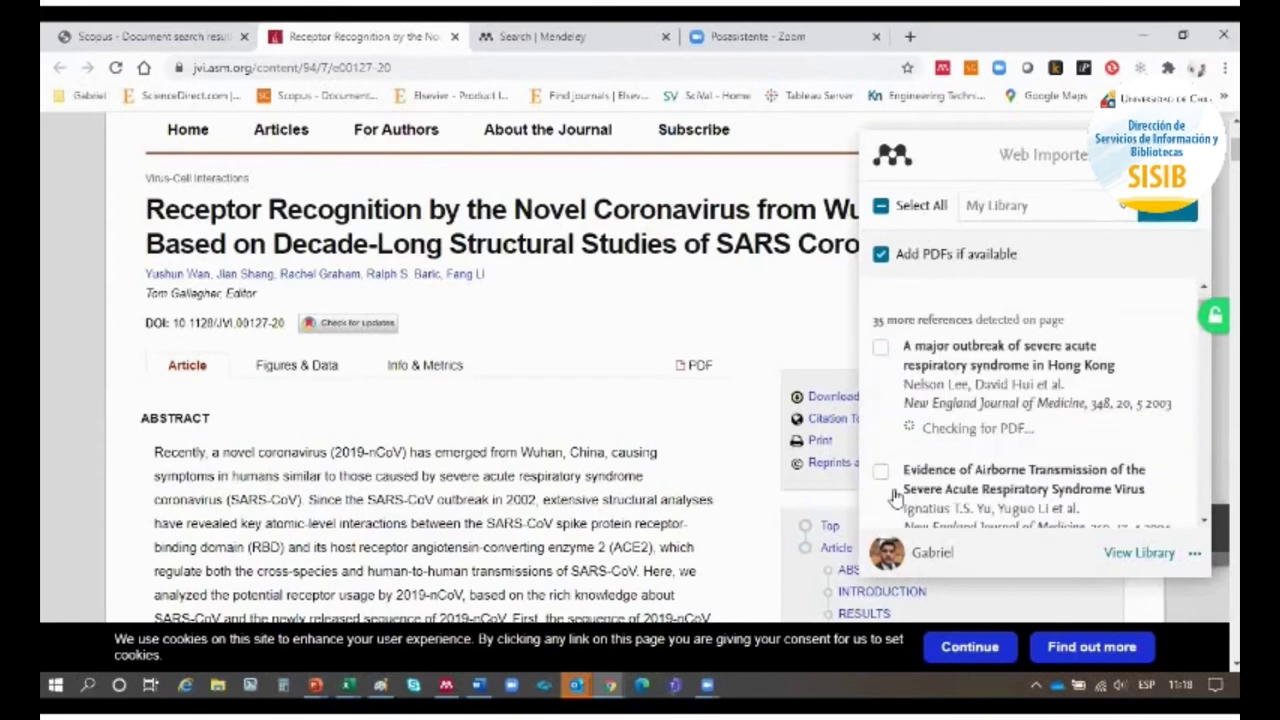
left_click(880, 347)
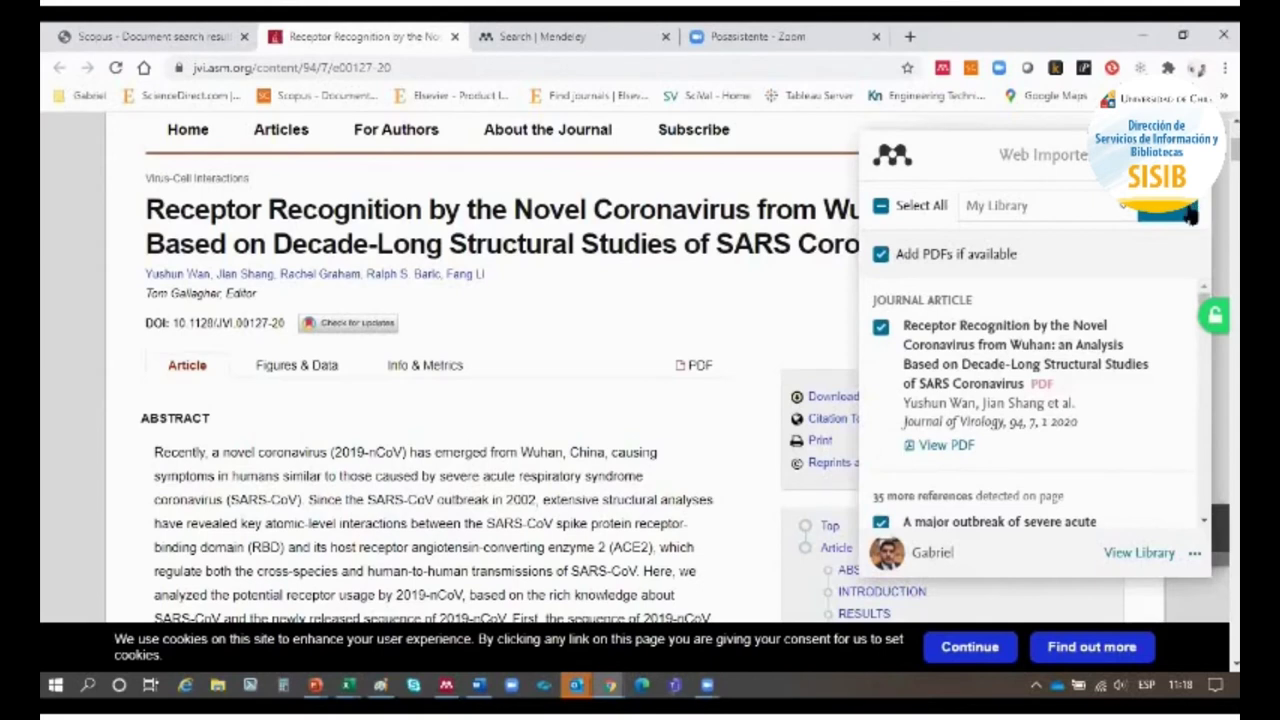
left_click(1190, 208)
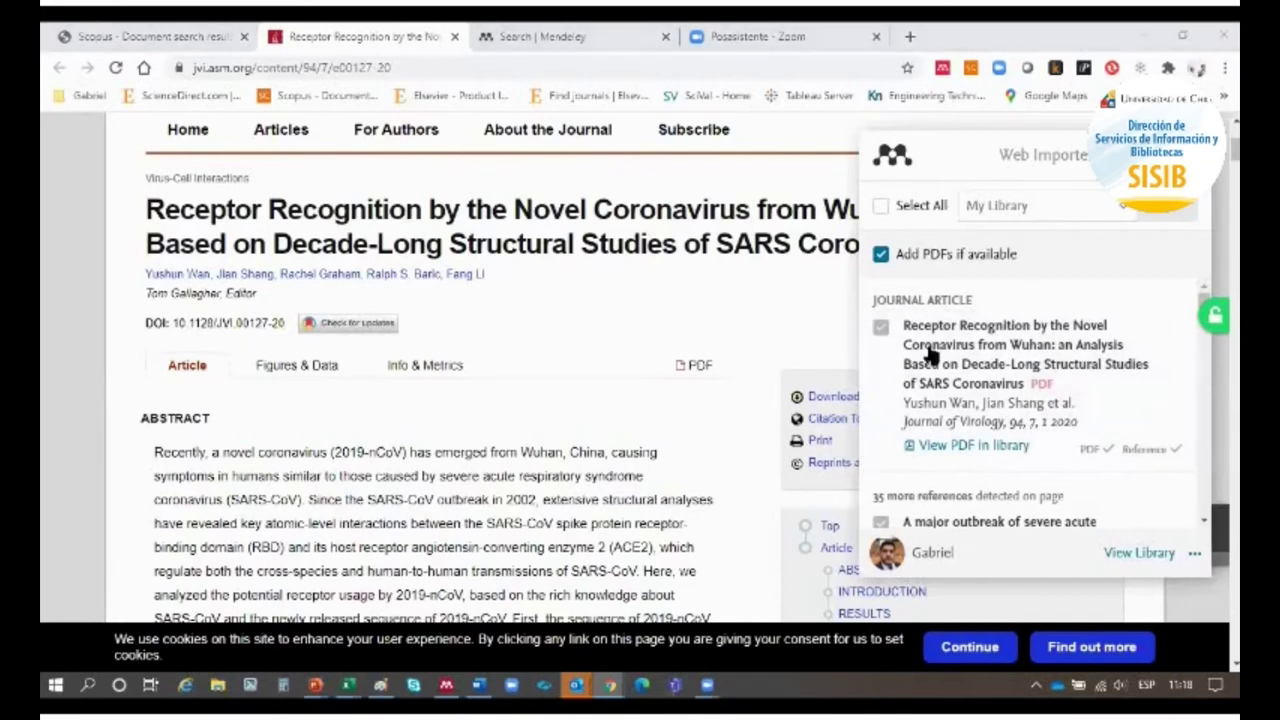
- Open the Mendeley library in a new tab, then go back to the journal article tab
scroll(1103, 460, "down", 2)
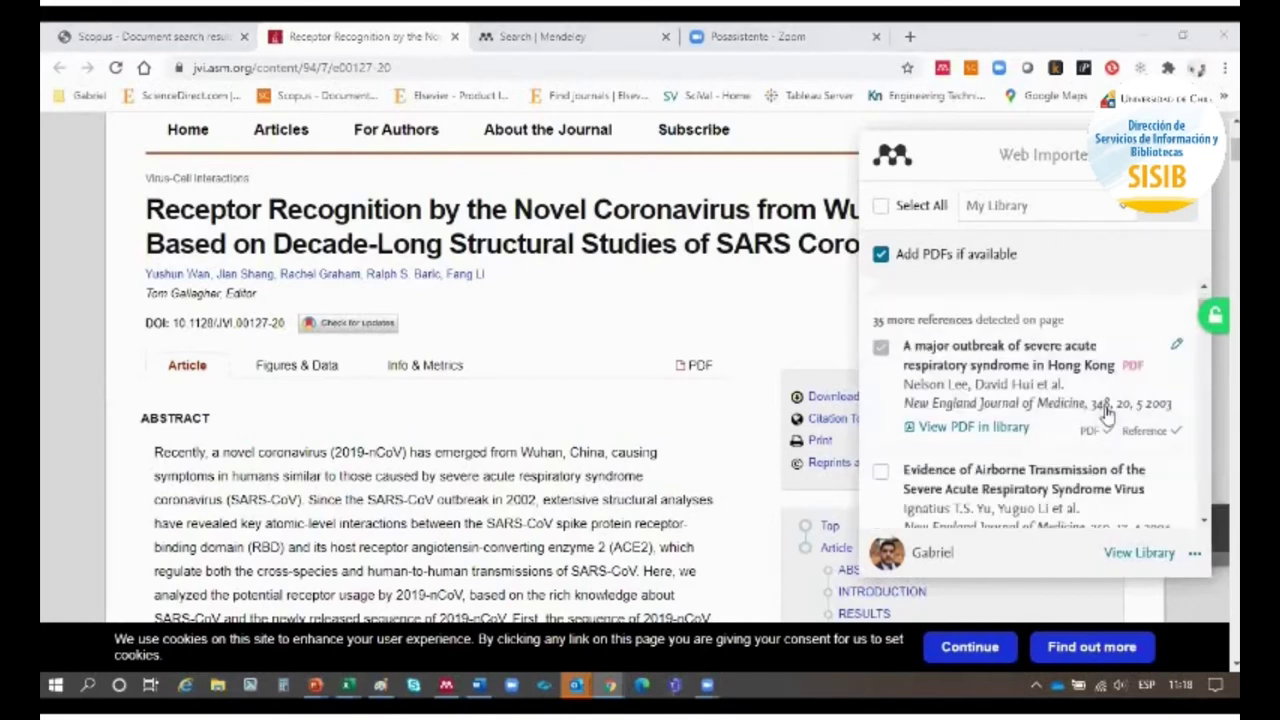
scroll(1105, 430, "up", 1)
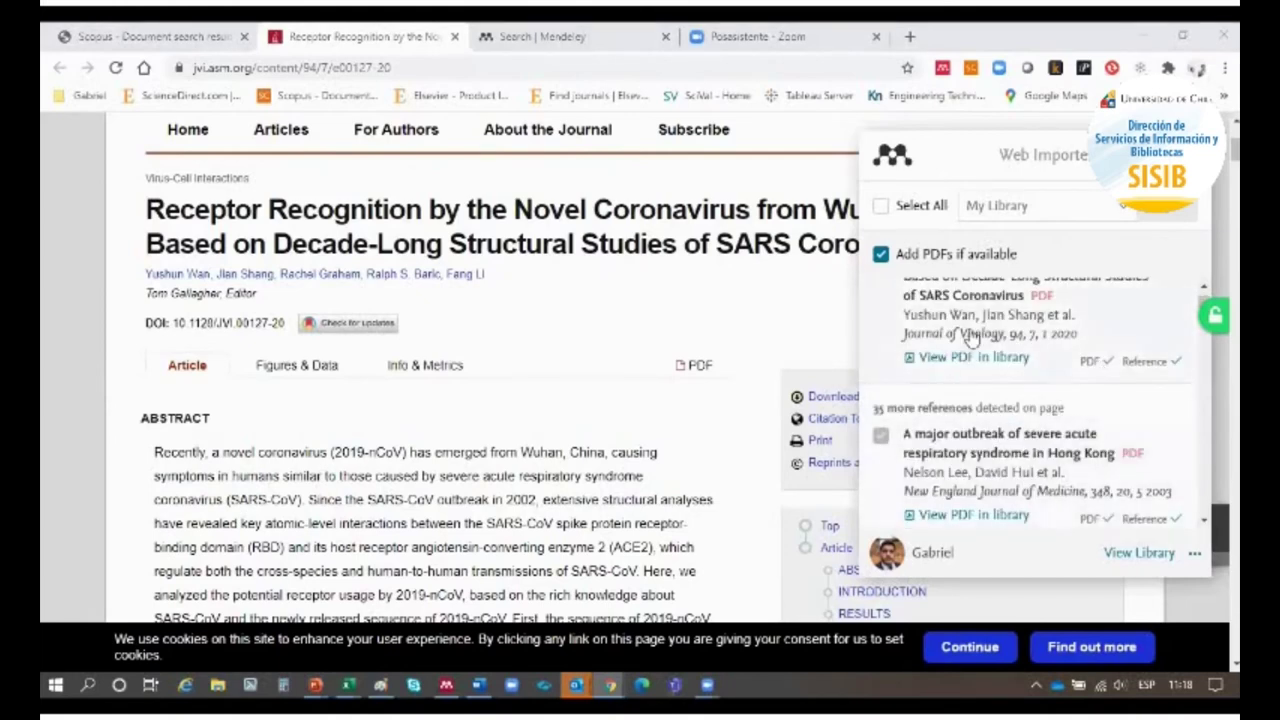
left_click(1141, 556)
left_click(405, 34)
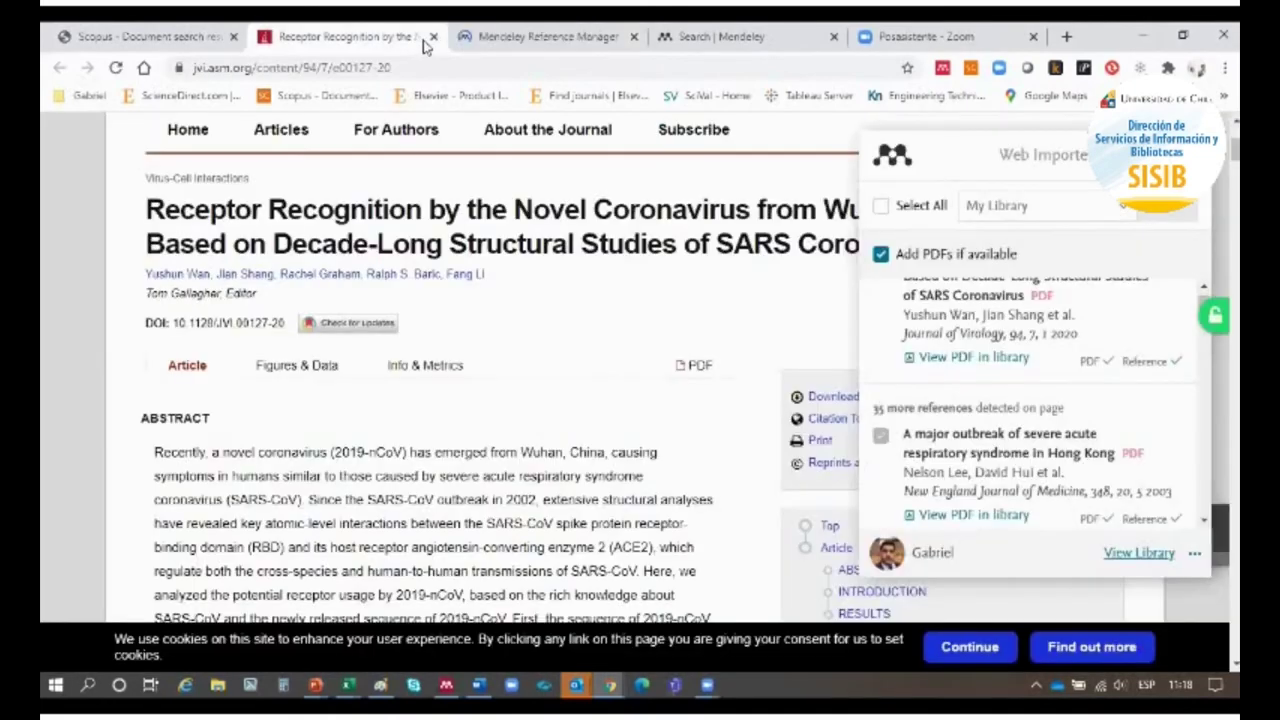
- Close the journal article tab, open the Receptor Recognition PDF from All References, then close it
left_click(432, 37)
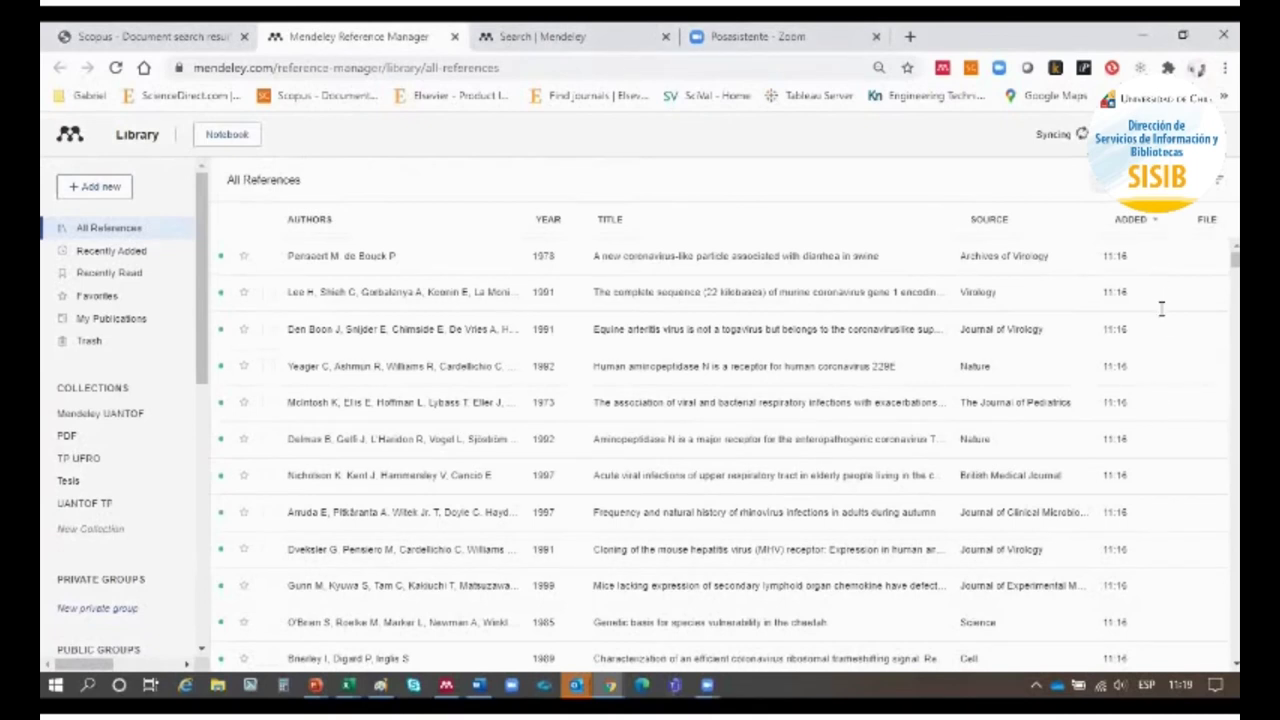
left_click(613, 68)
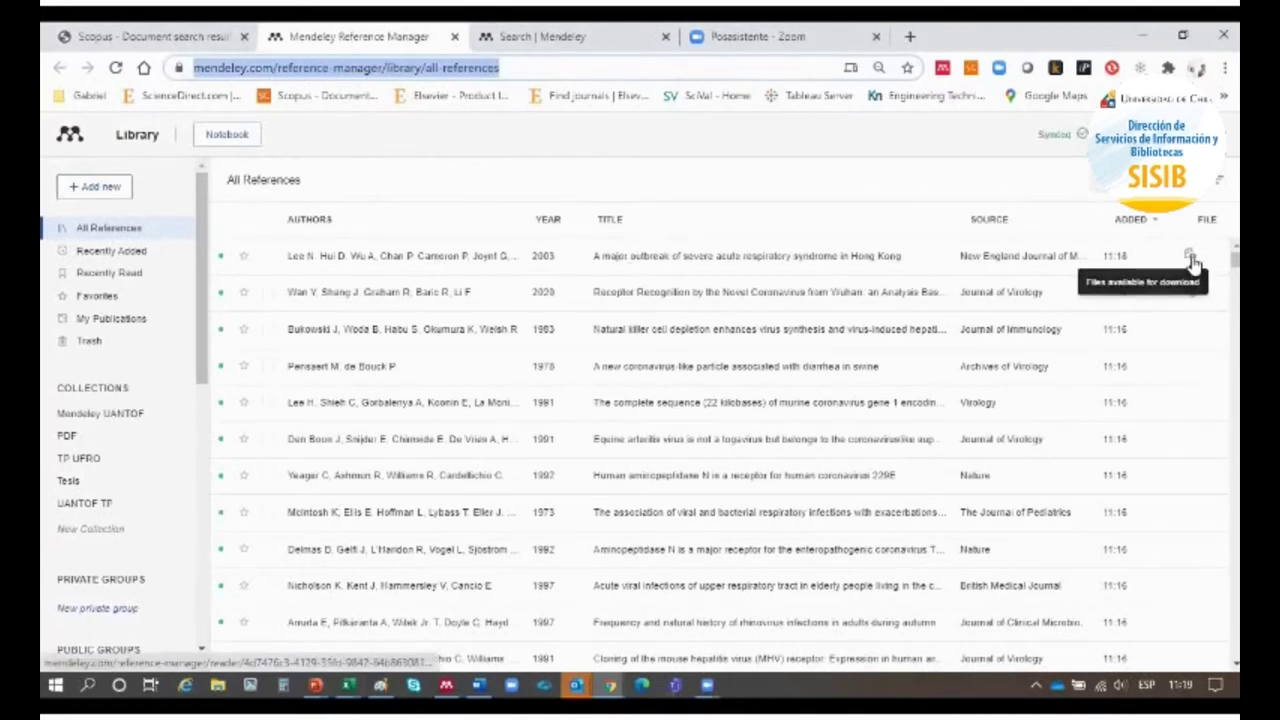
left_click(1190, 298)
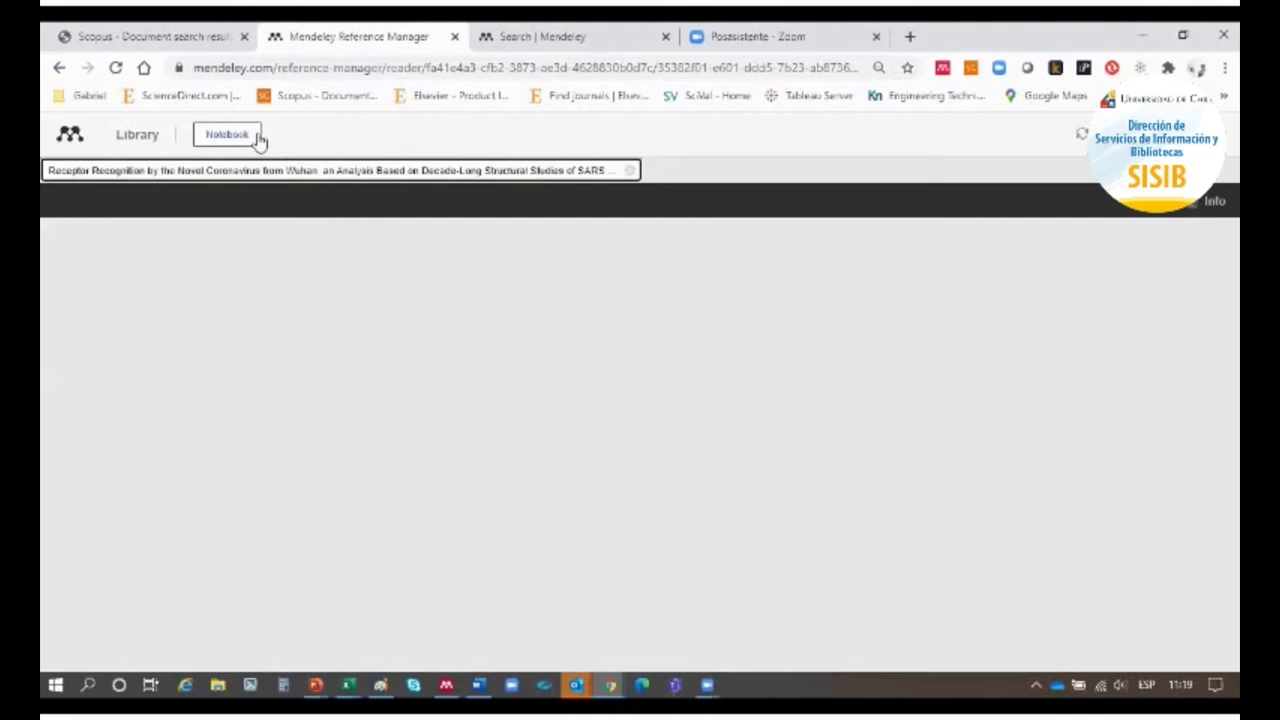
left_click(630, 172)
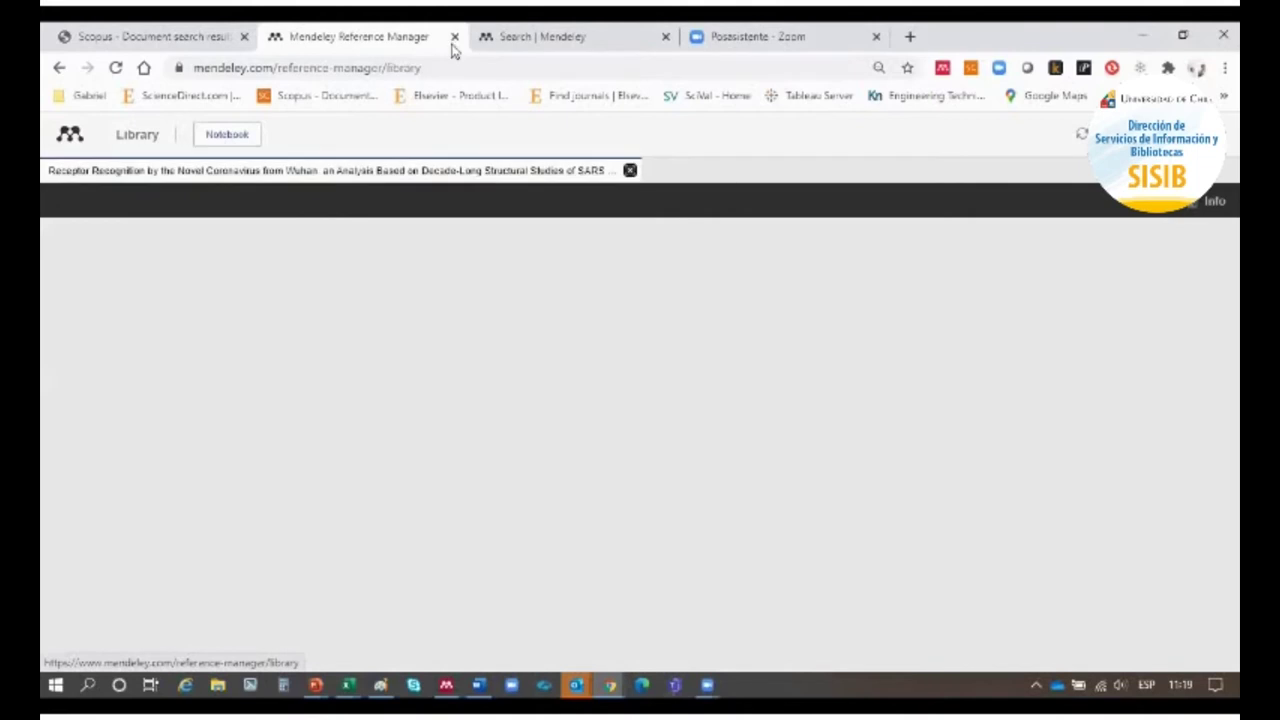
- Close the Mendeley tab, try ticking results on the Open Access page, then reload the results page
key("ctrl+w")
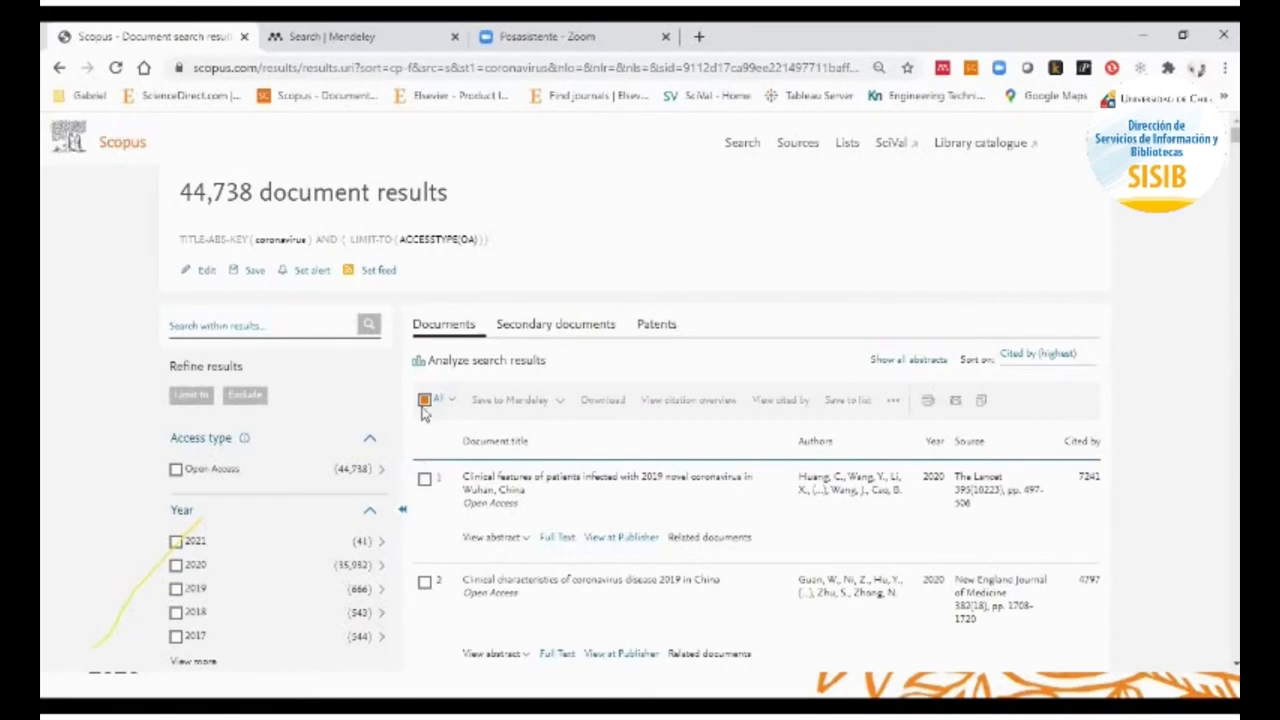
left_click(452, 400)
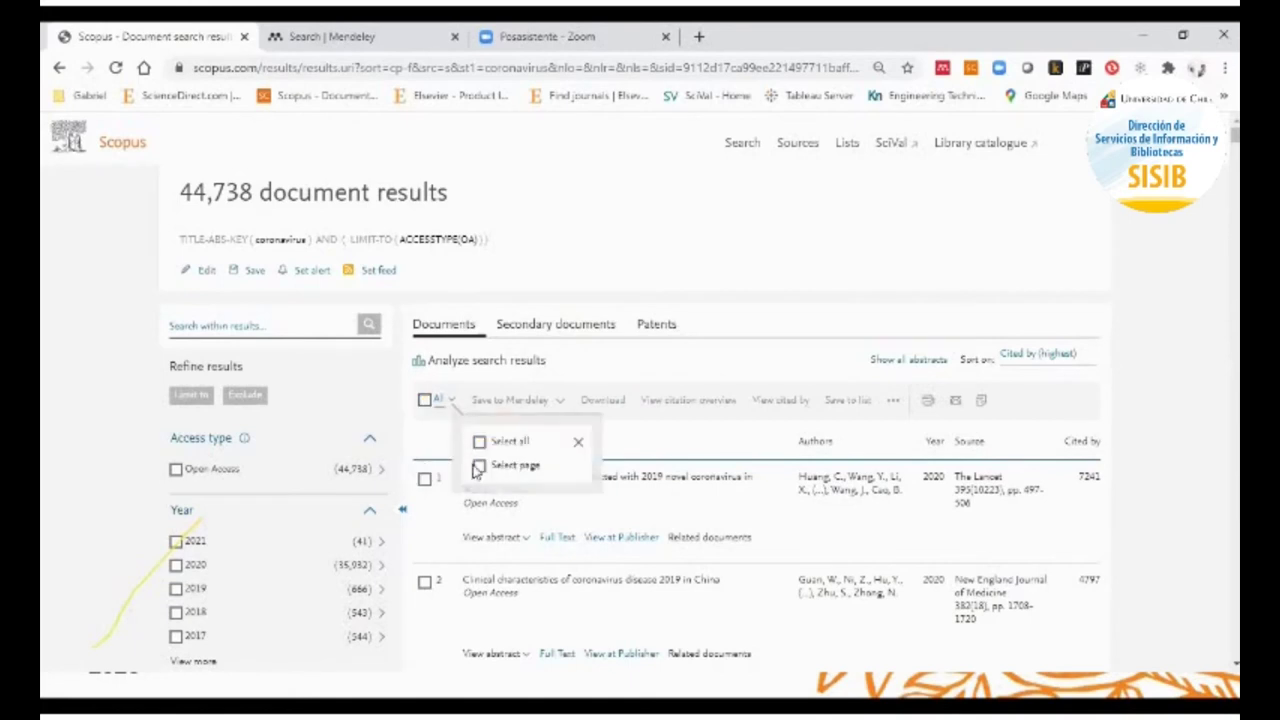
left_click(478, 467)
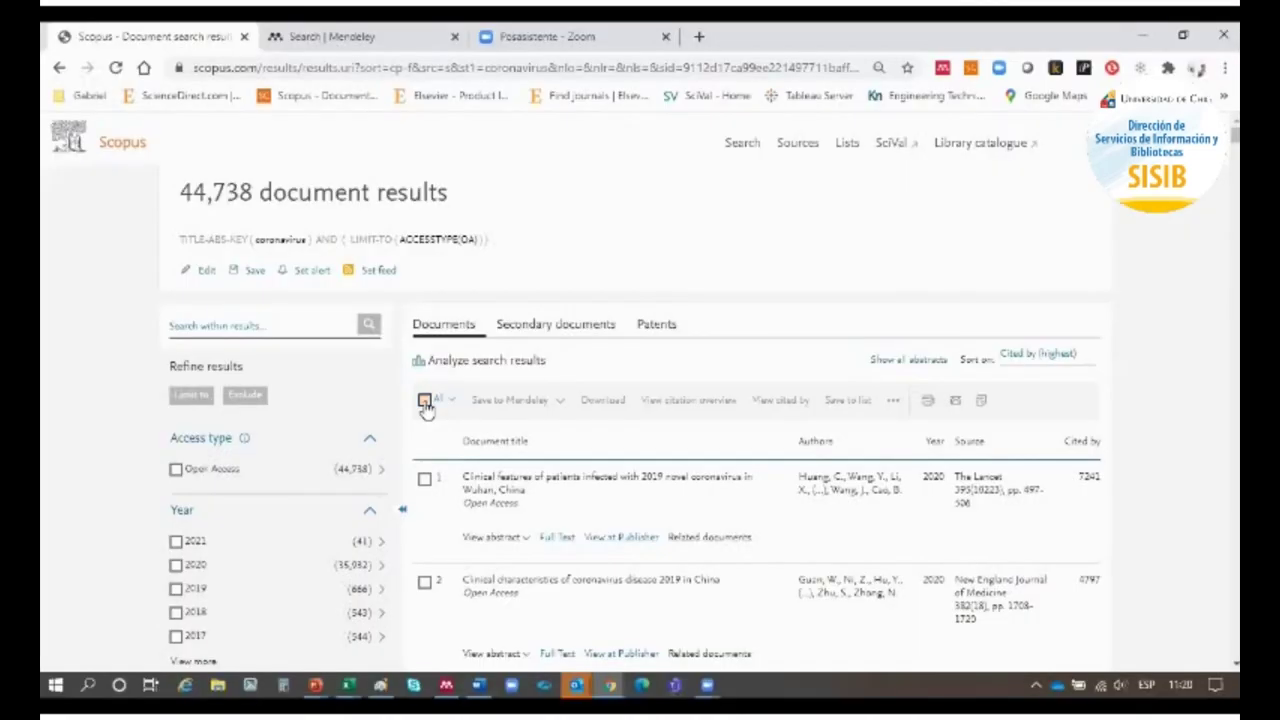
left_click(424, 400)
scroll(426, 408, "down", 4)
scroll(426, 408, "up", 4)
left_click(425, 480)
left_click(424, 582)
scroll(425, 610, "down", 3)
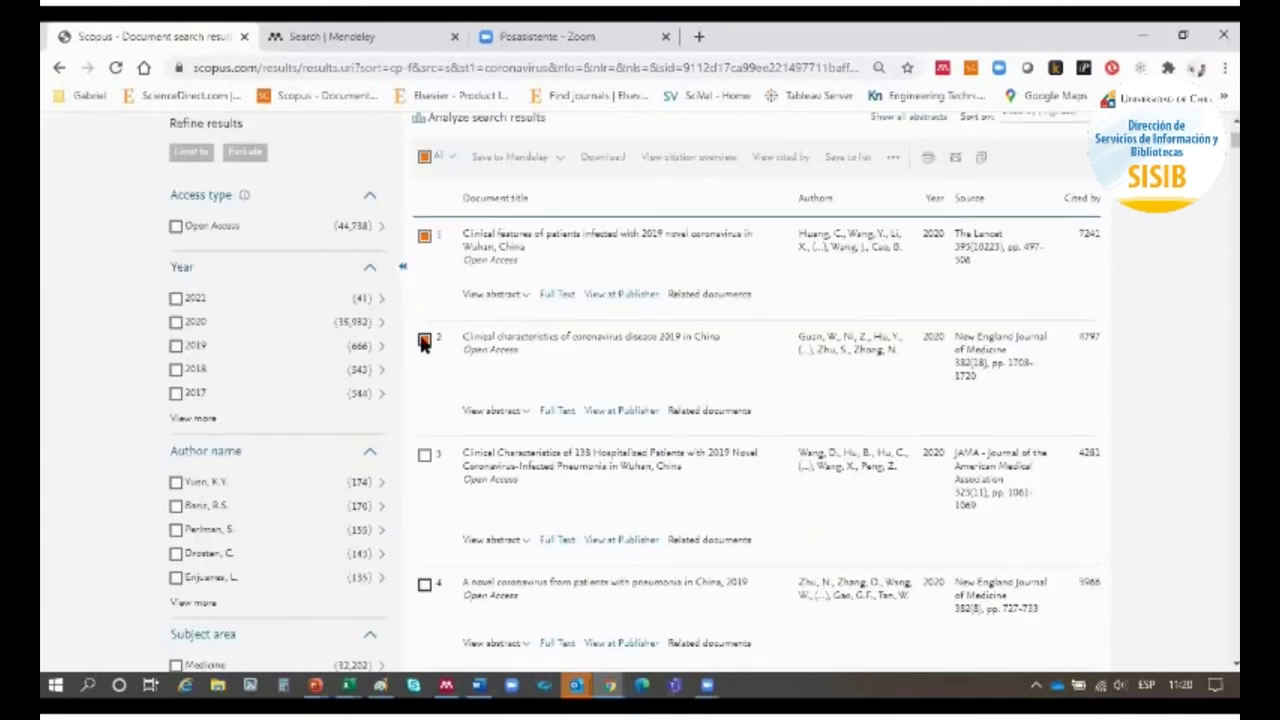
scroll(428, 583, "down", 1)
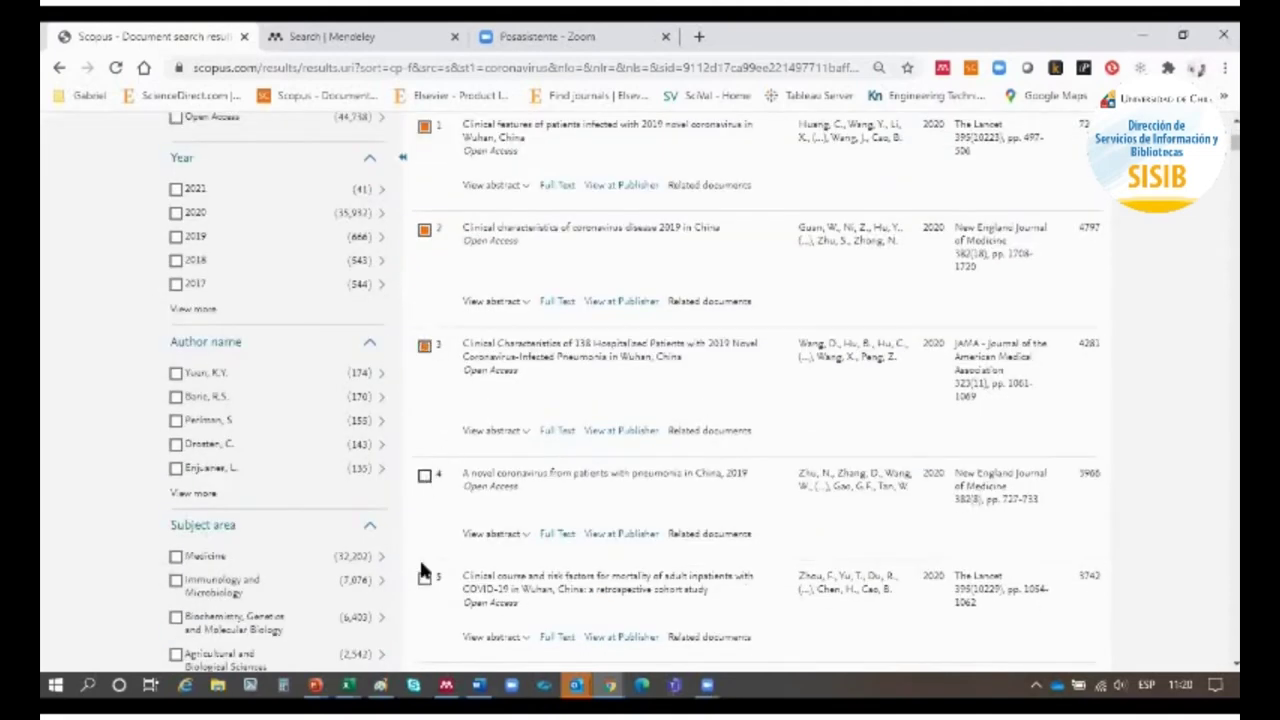
scroll(425, 570, "up", 4)
left_click(452, 401)
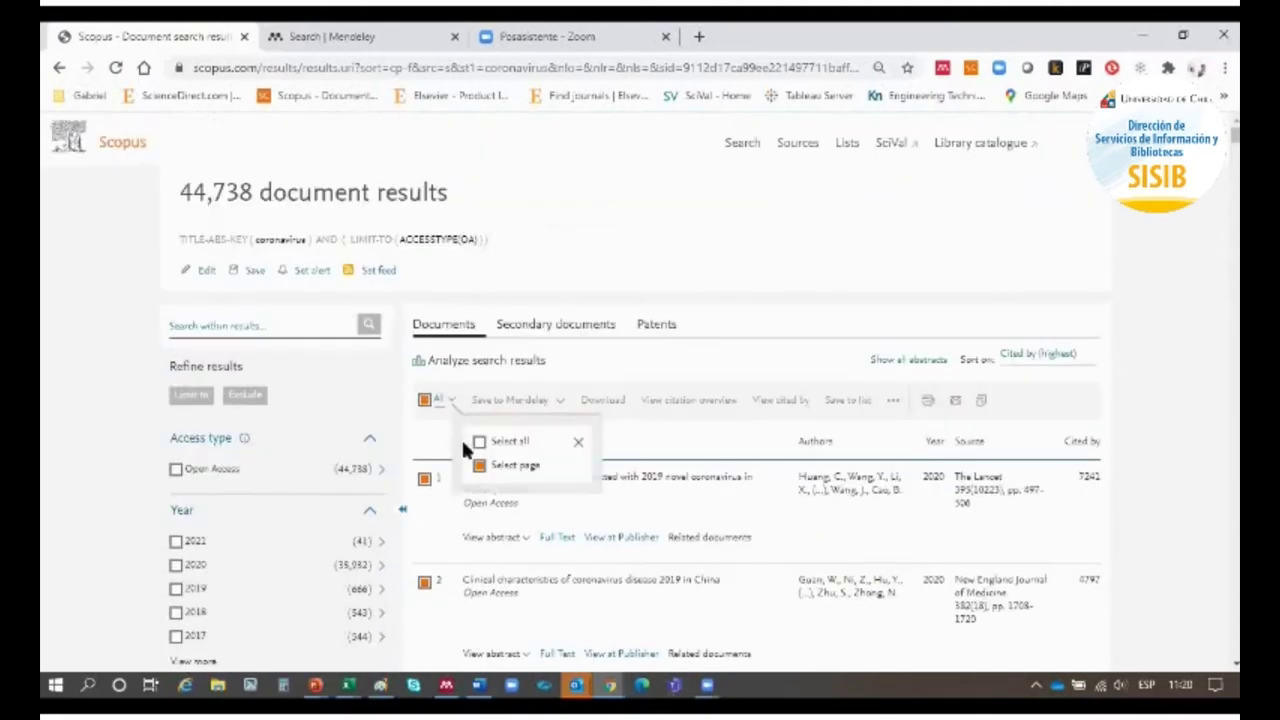
left_click(480, 445)
scroll(434, 457, "down", 10)
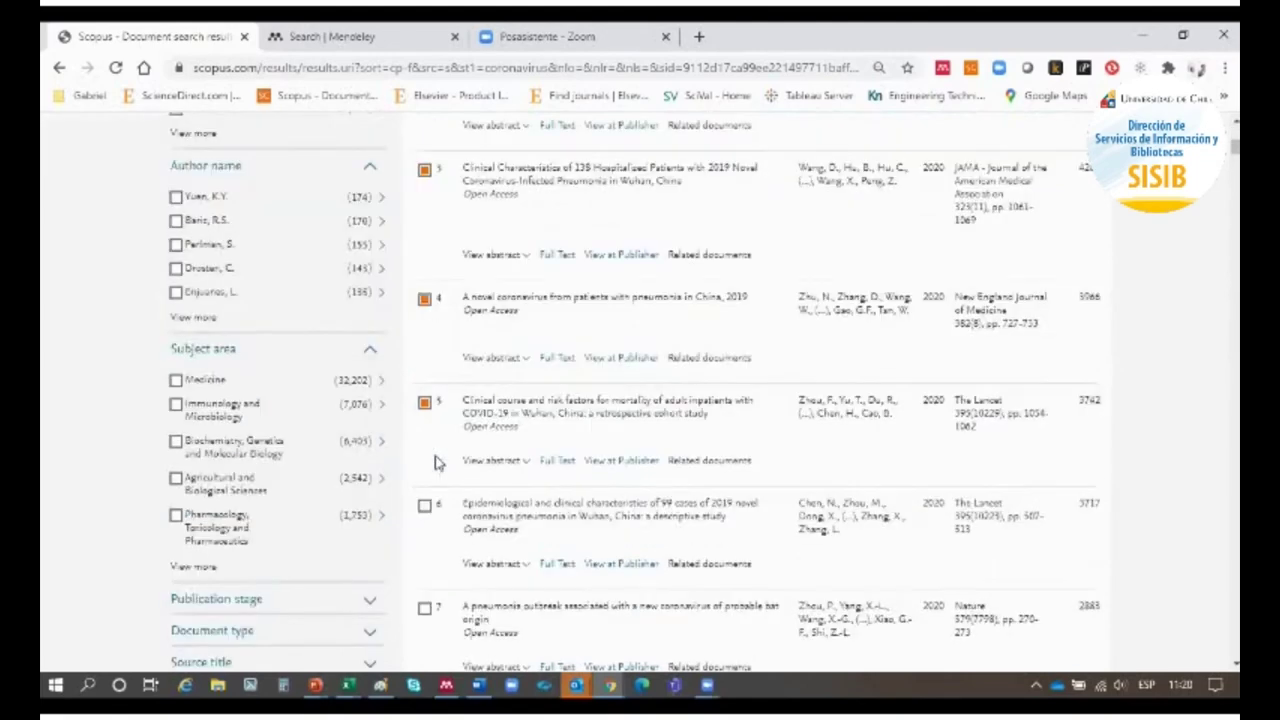
scroll(434, 457, "up", 7)
left_click(363, 69)
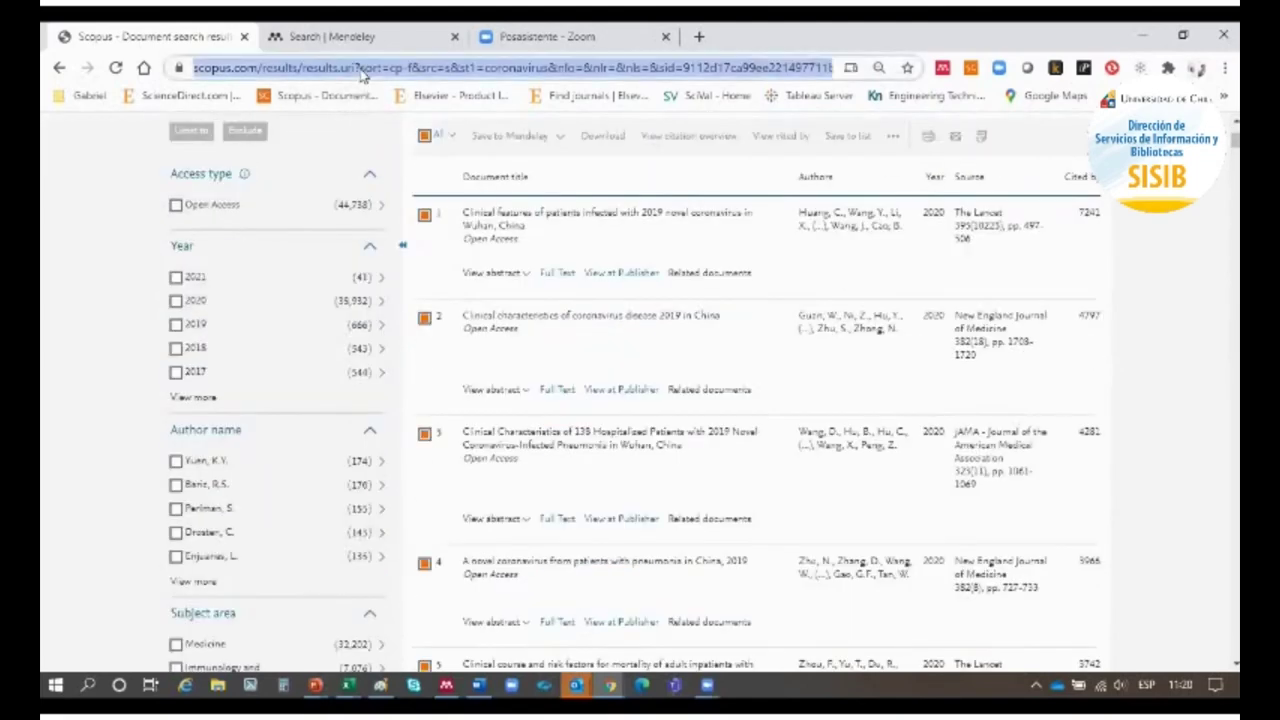
key("Return")
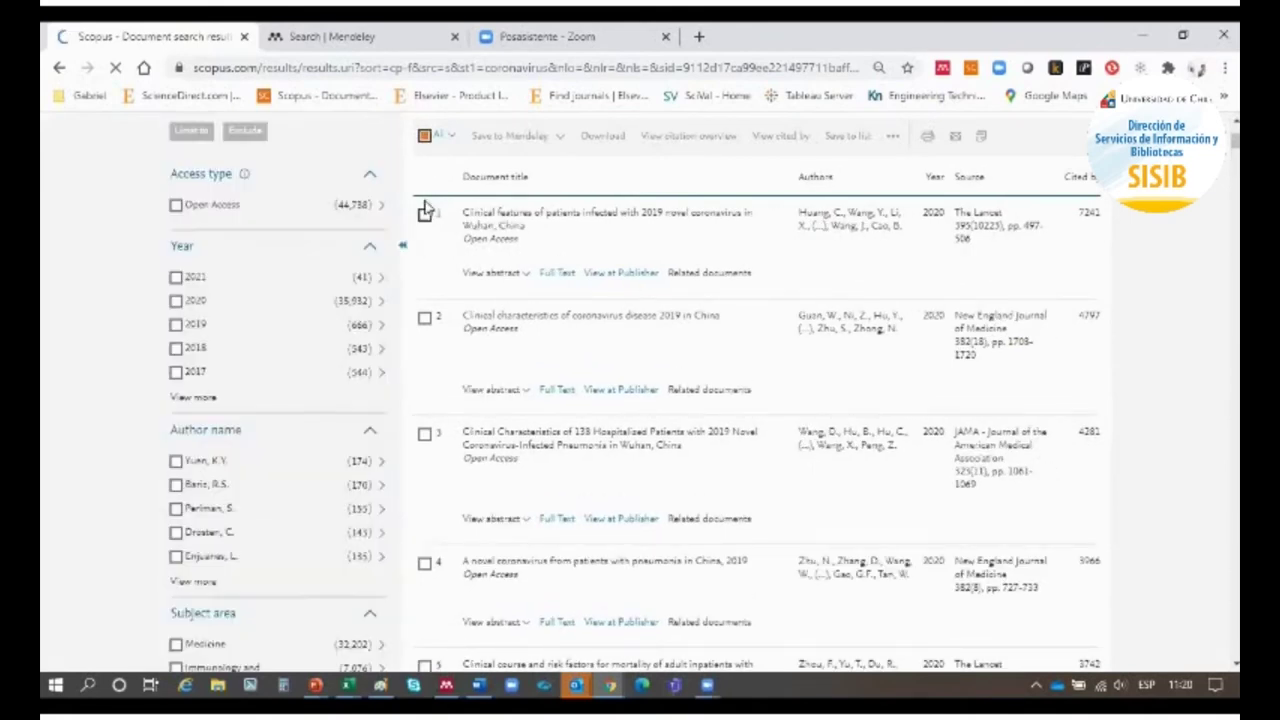
- Select every result on the current page and start the bulk full-text download
left_click(441, 135)
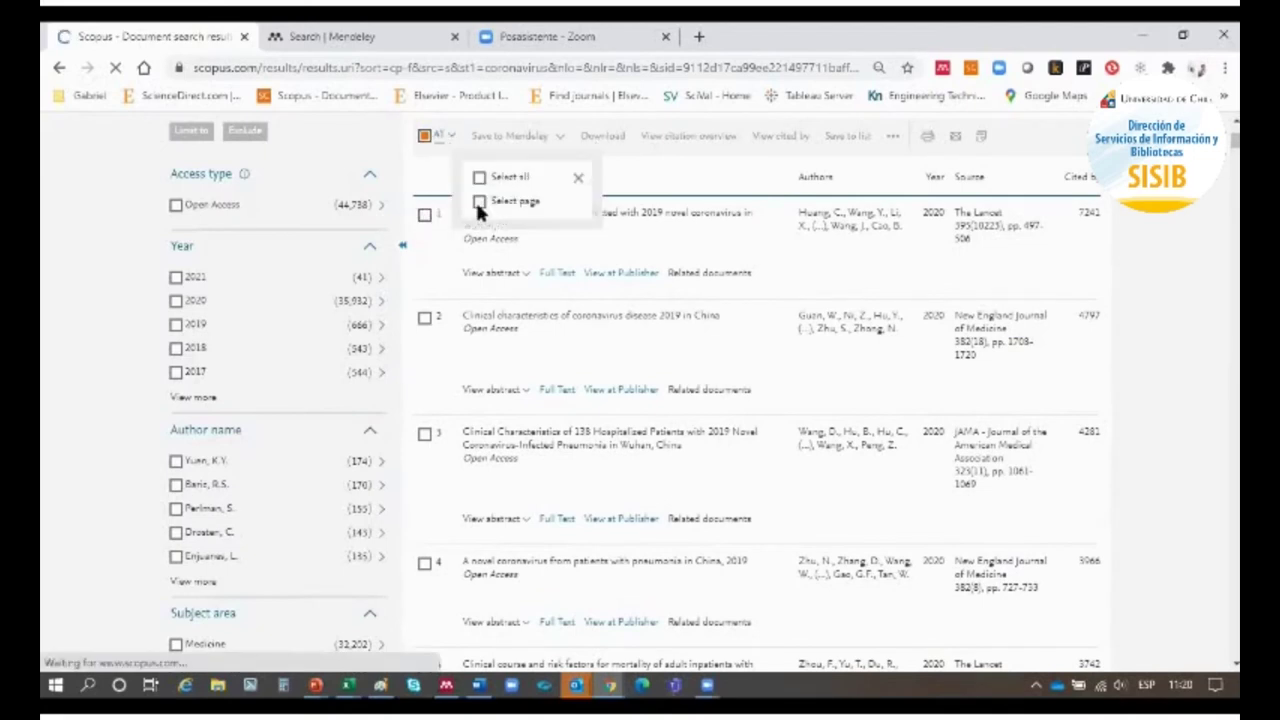
left_click(480, 202)
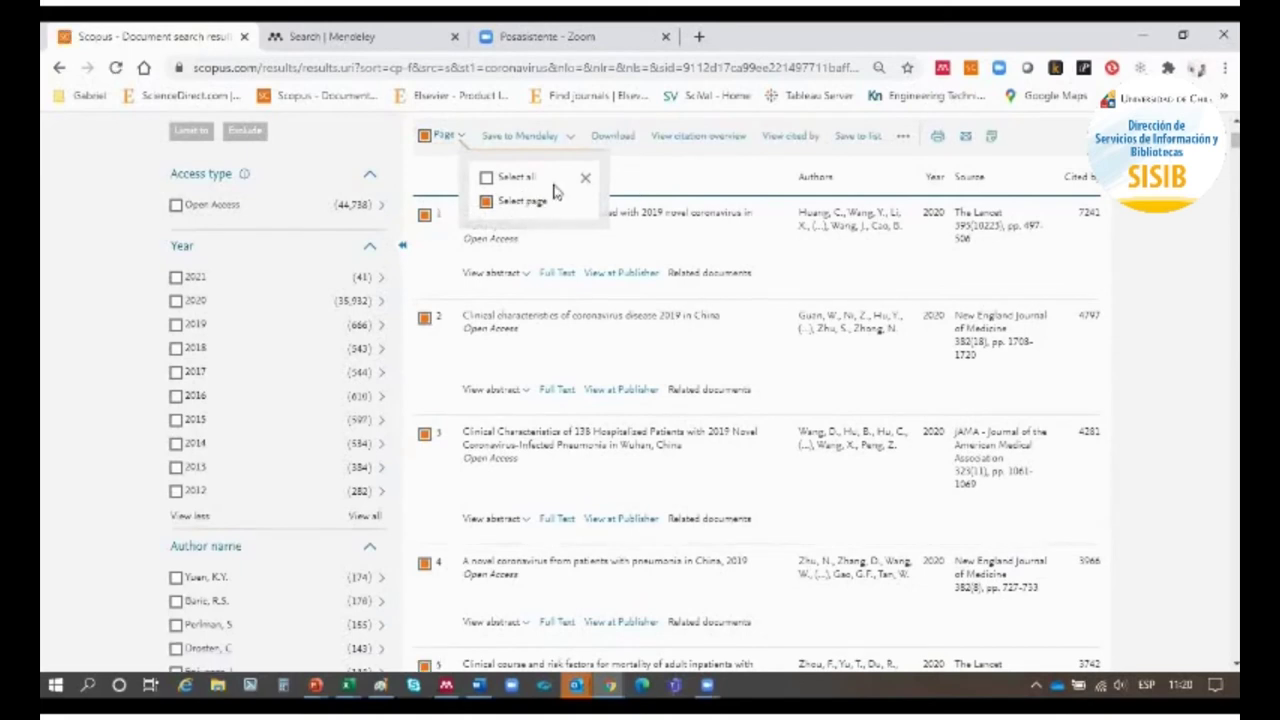
left_click(584, 178)
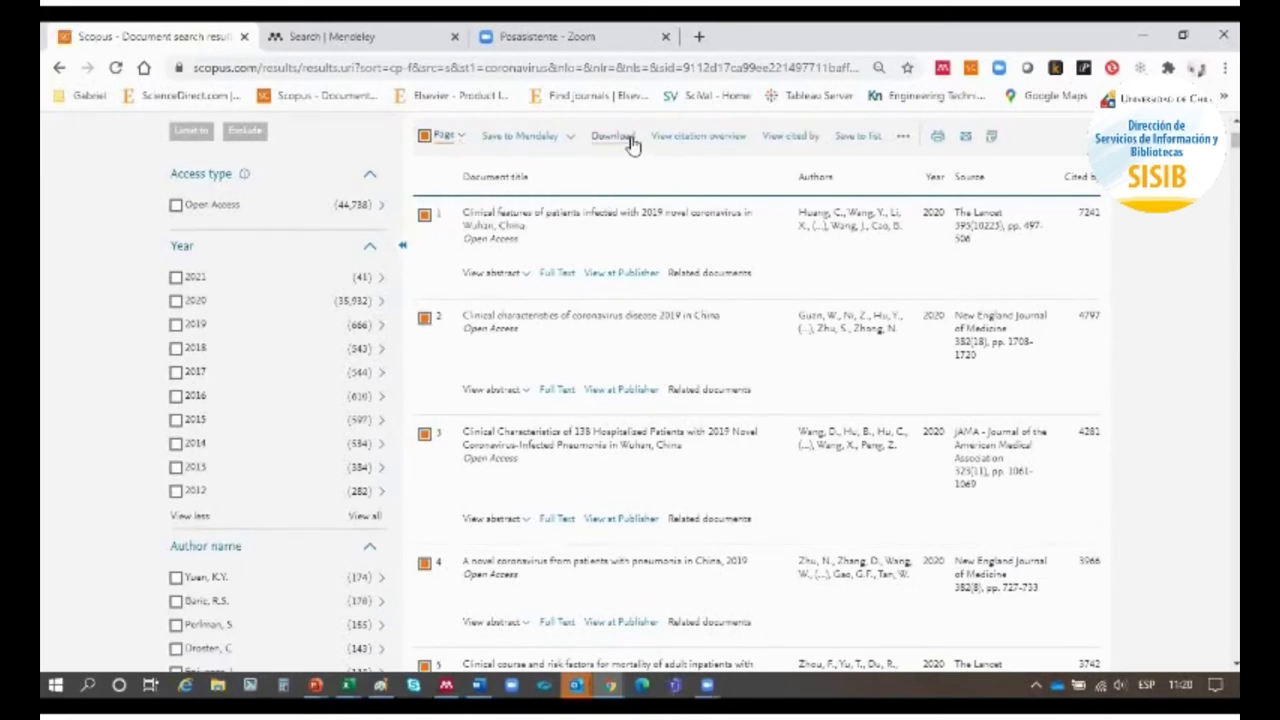
scroll(605, 402, "up", 3)
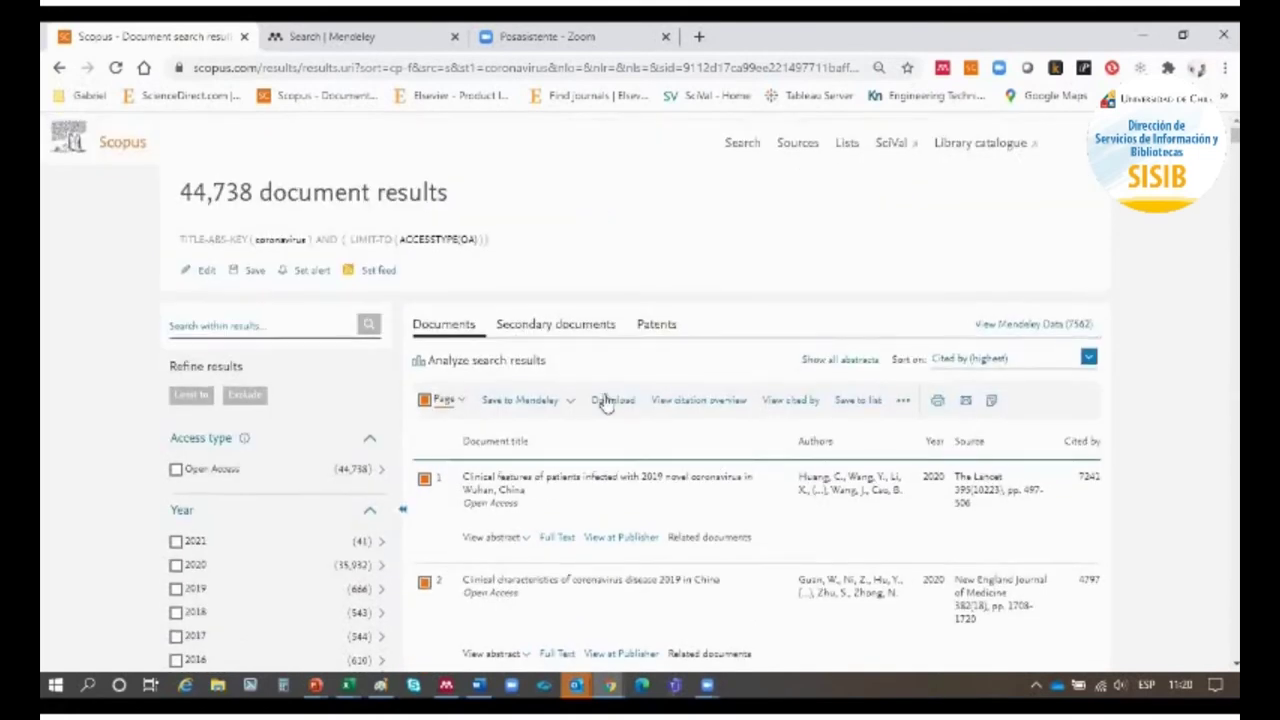
left_click(605, 410)
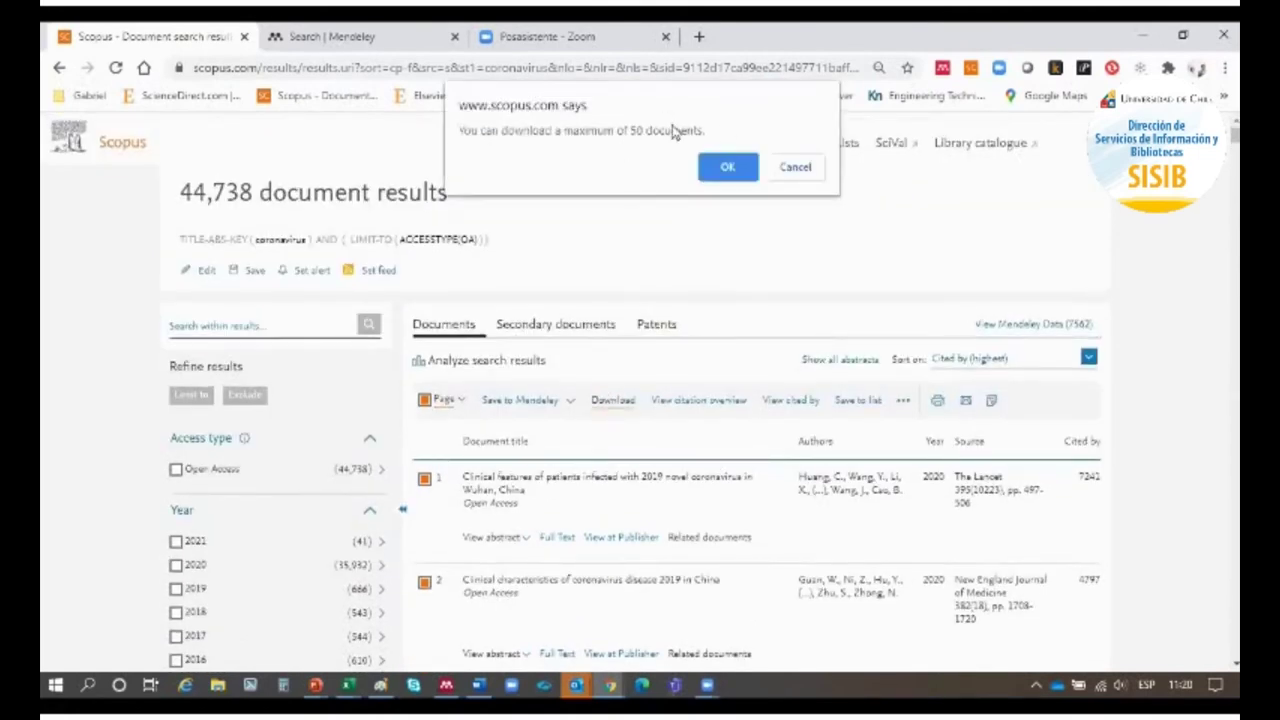
- Accept the 50-document limit, download the selected results as PDFs (46 saved), and close the manager
left_click(728, 169)
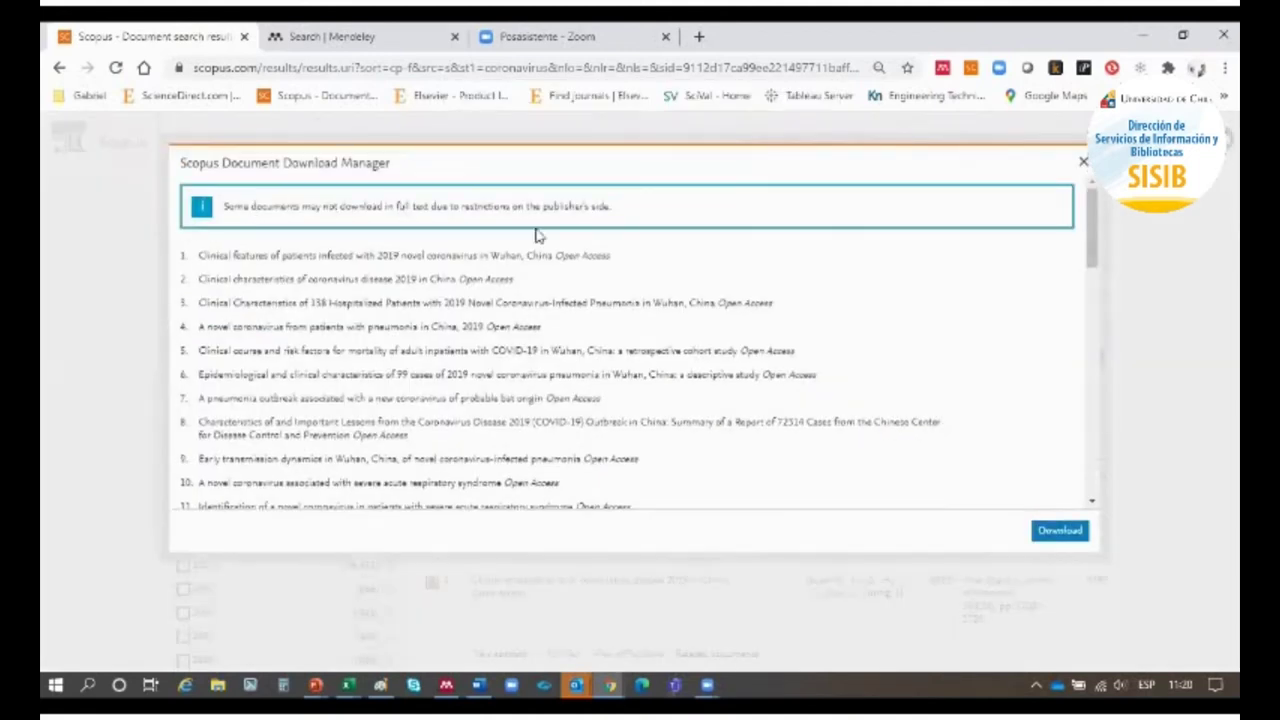
left_click(1062, 532)
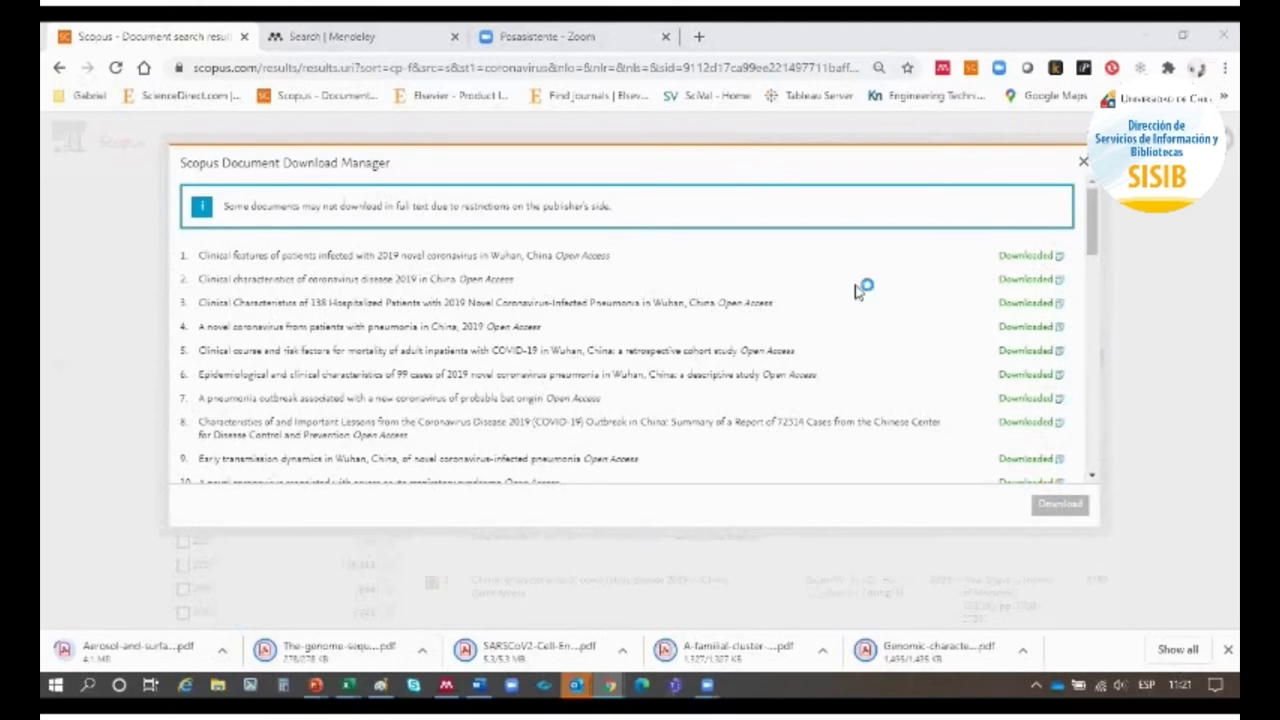
scroll(855, 294, "down", 5)
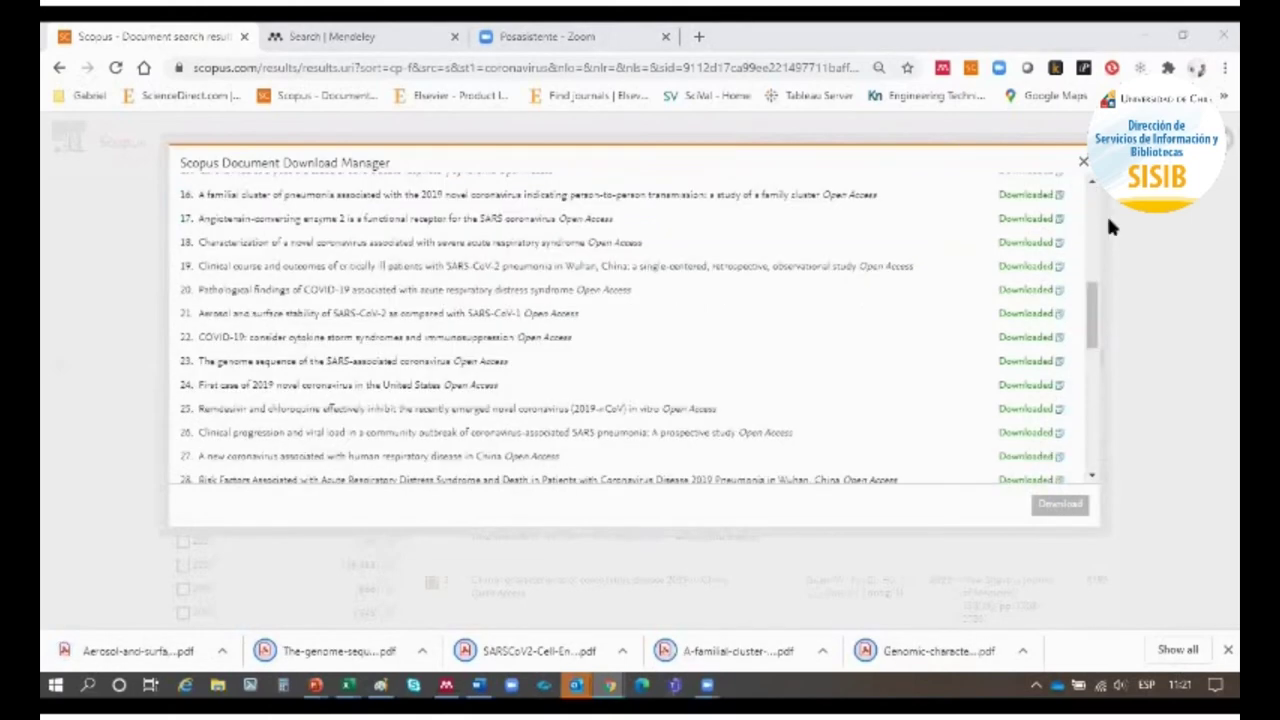
scroll(1090, 213, "down", 5)
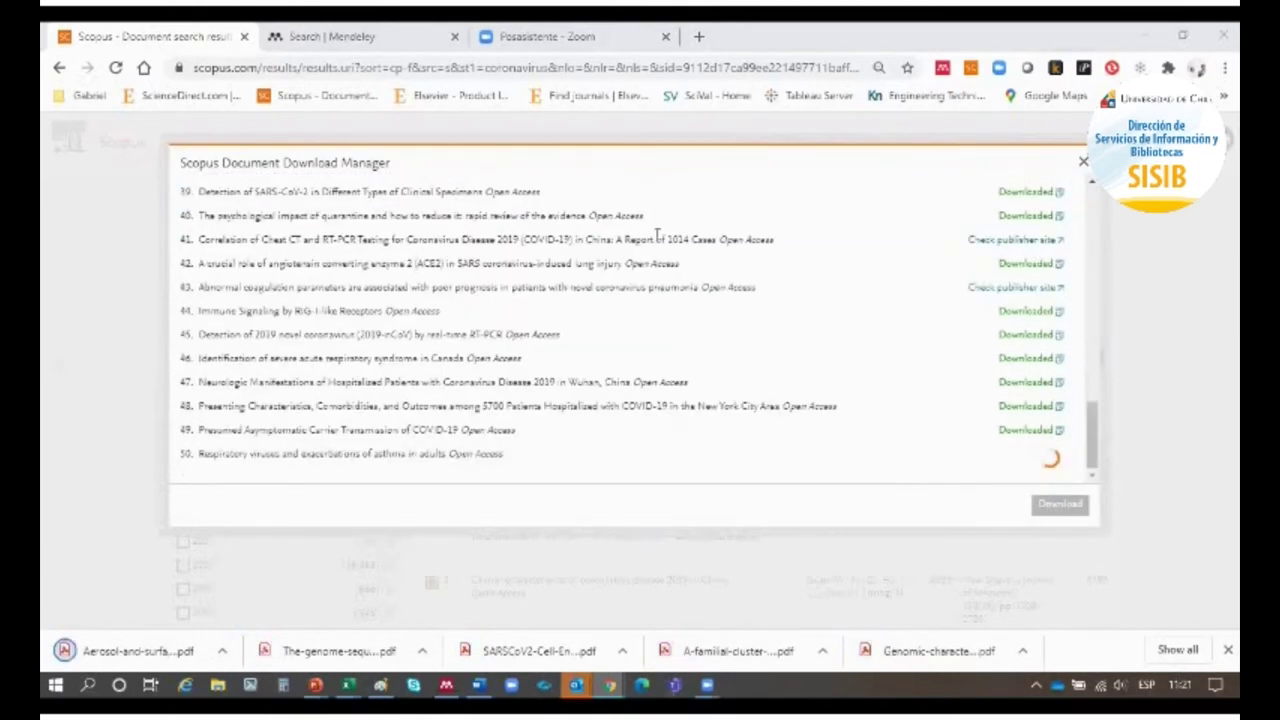
left_click_drag(370, 245, 966, 242)
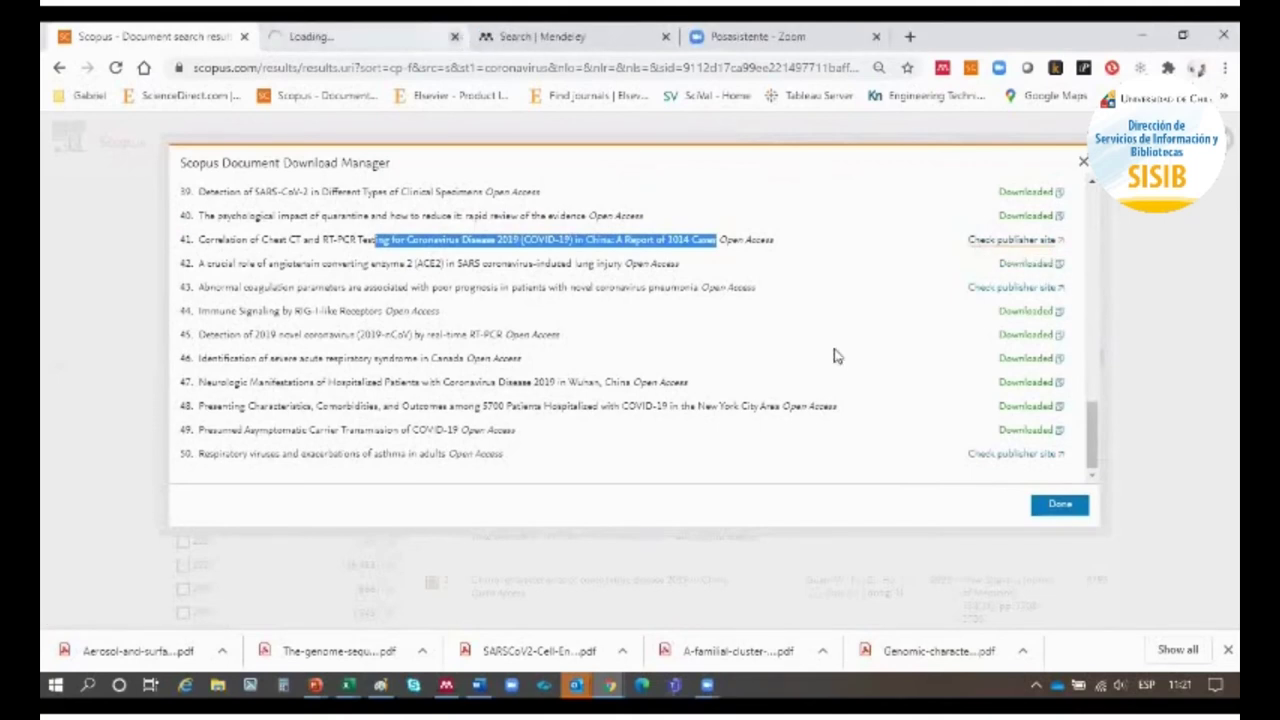
scroll(836, 356, "up", 10)
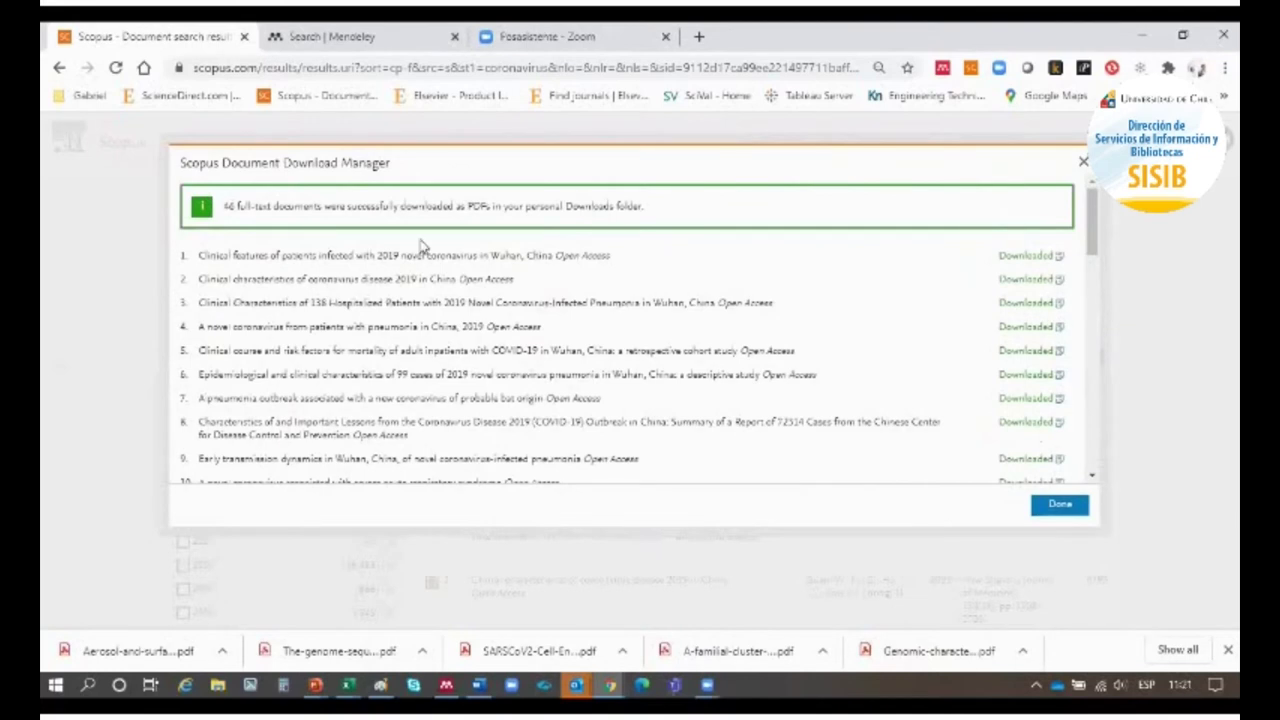
double_click(229, 206)
left_click(1057, 507)
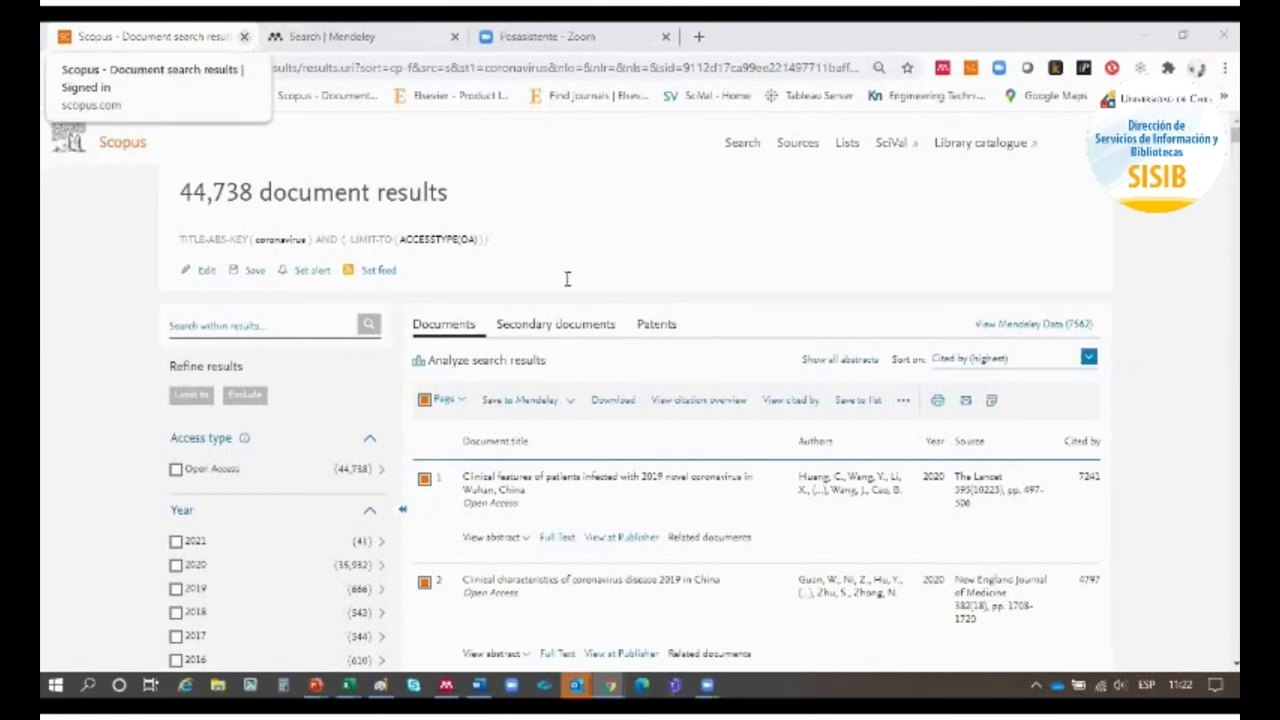
- Close the Scopus tab and highlight the 'Mendeley Search' heading on the remaining page
key("ctrl+w")
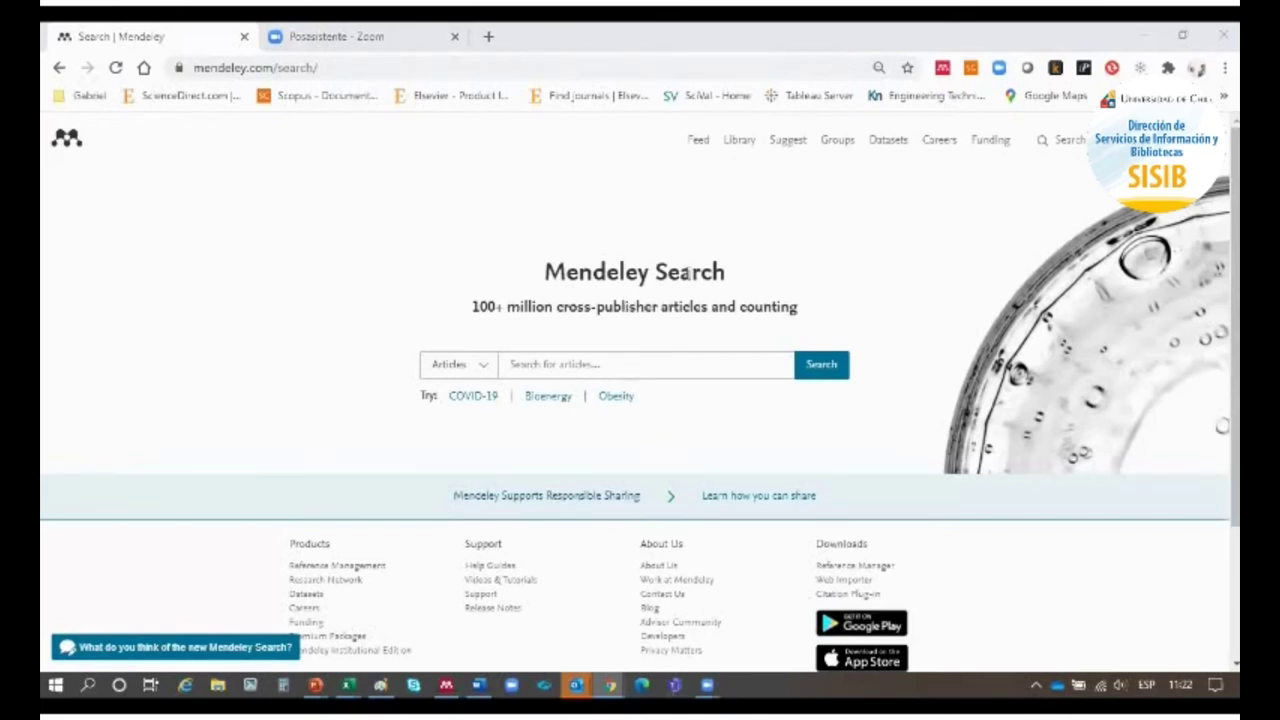
double_click(726, 278)
left_click_drag(728, 281, 617, 278)
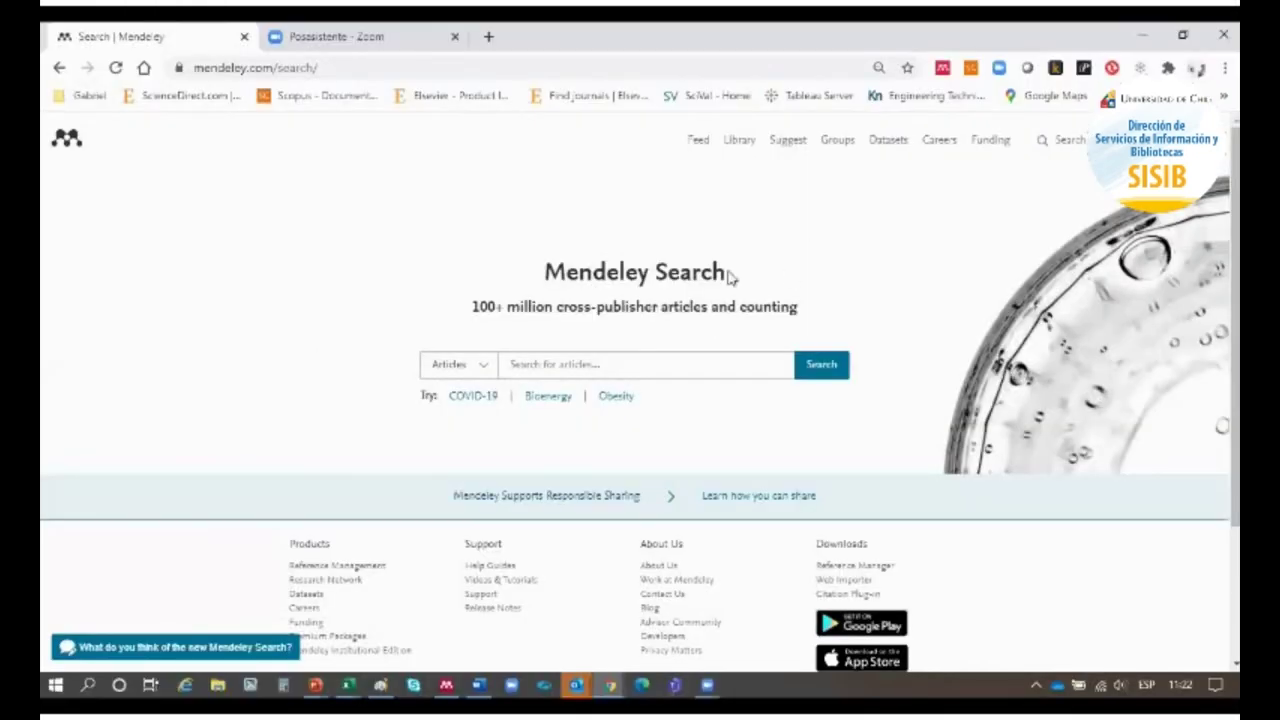
- Open the Mendeley news feed and open a listed researcher's profile in a new tab
left_click(698, 145)
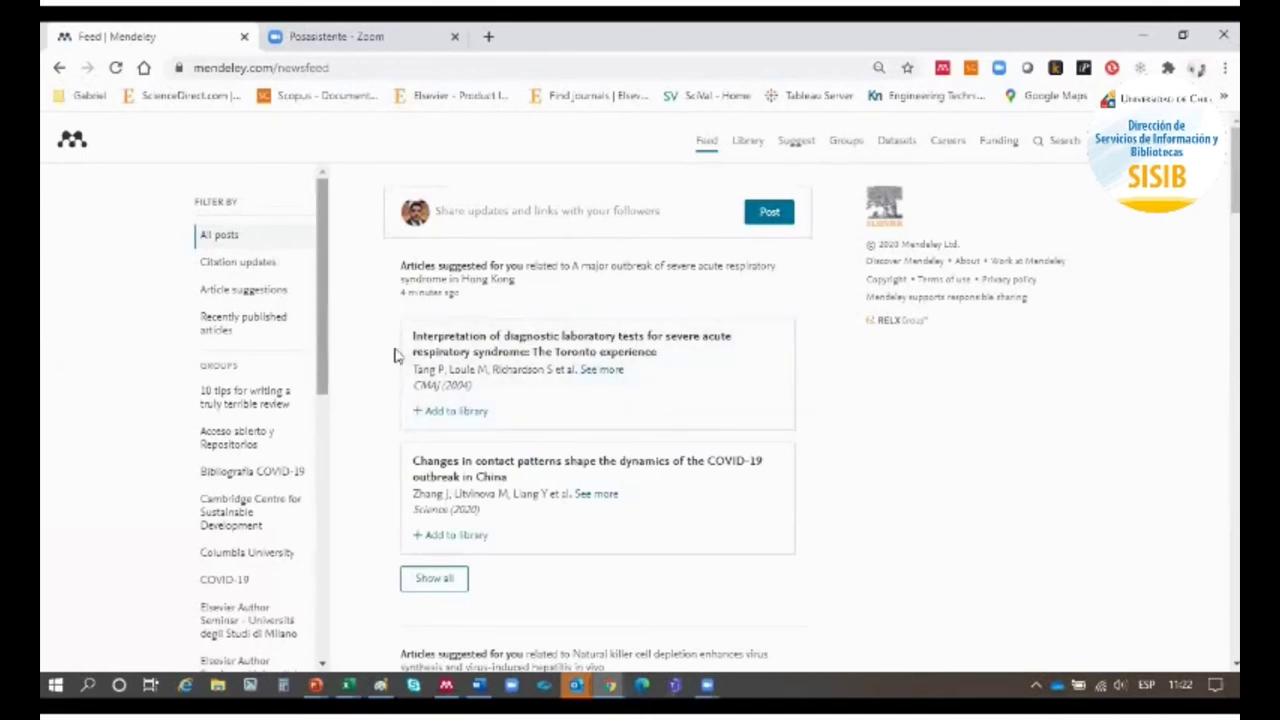
scroll(393, 358, "down", 7)
scroll(393, 358, "down", 15)
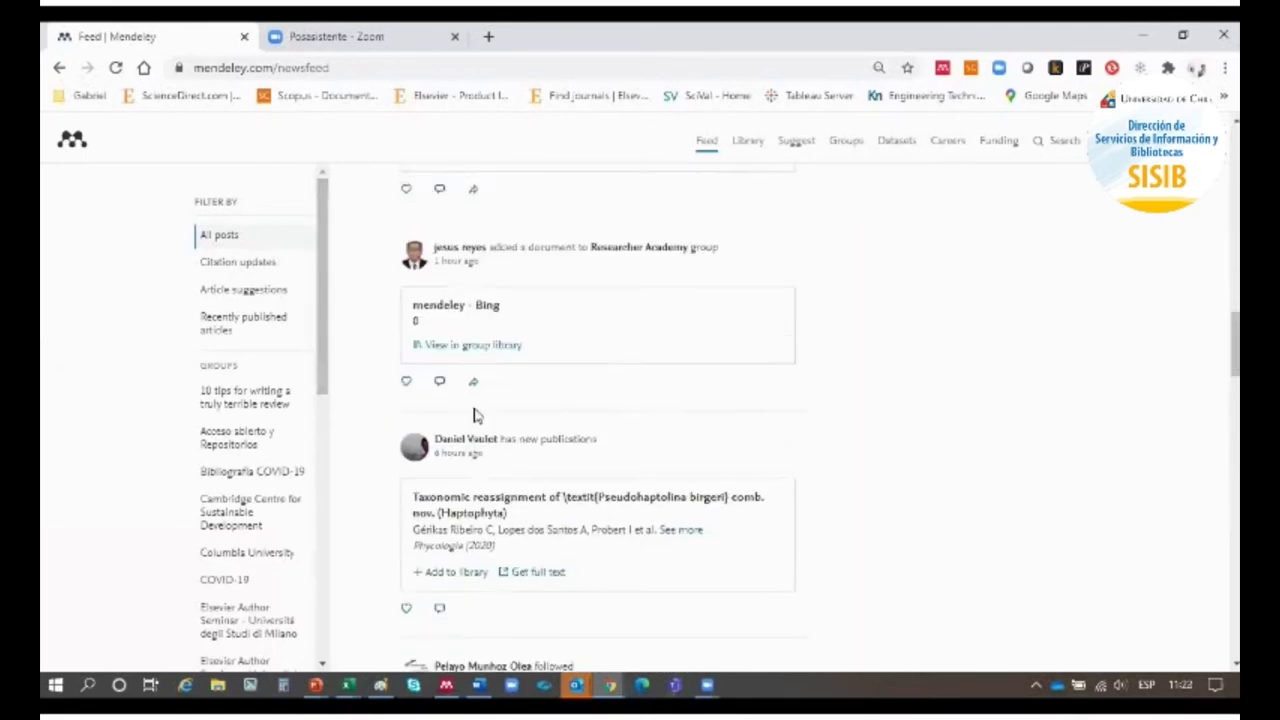
scroll(470, 345, "down", 4)
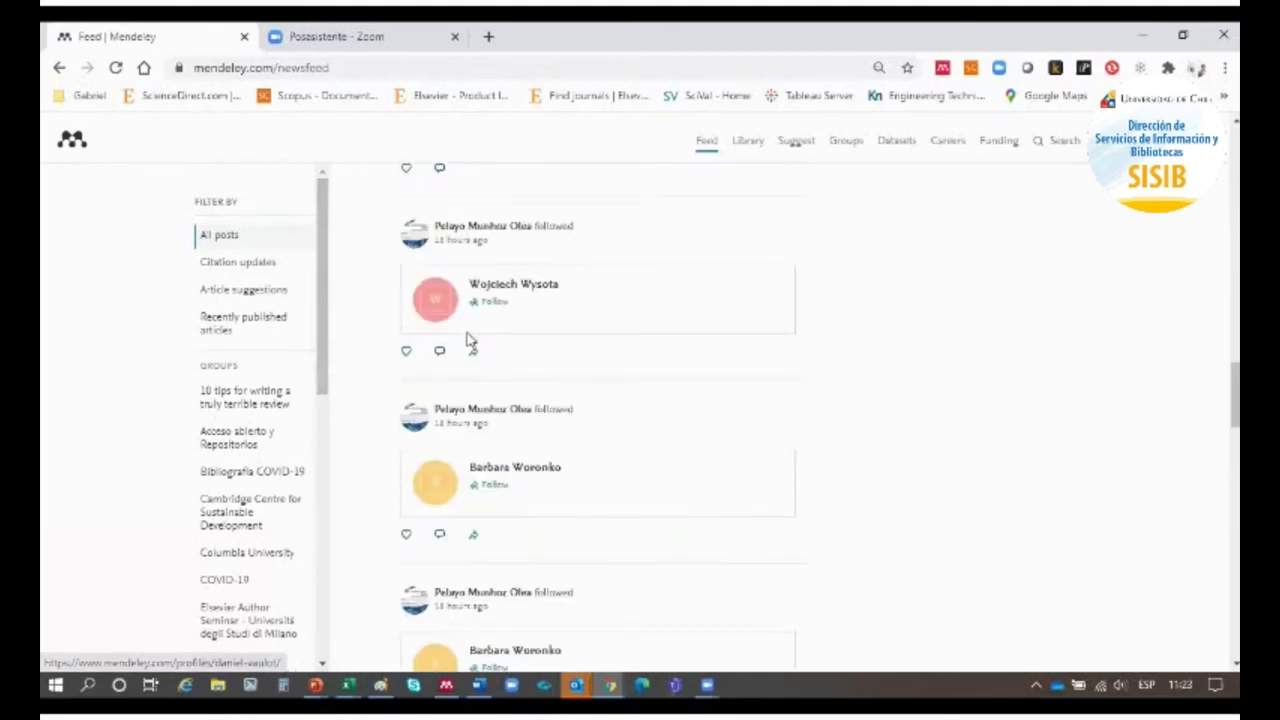
right_click(489, 235)
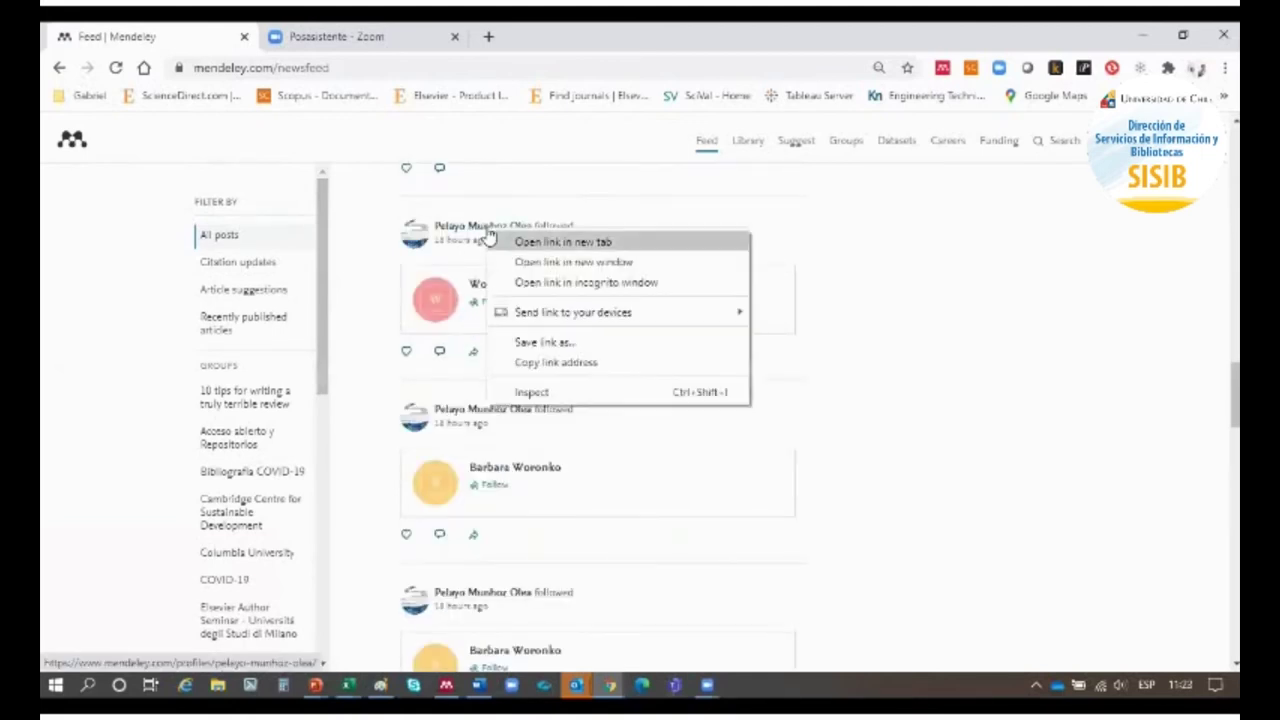
left_click(560, 242)
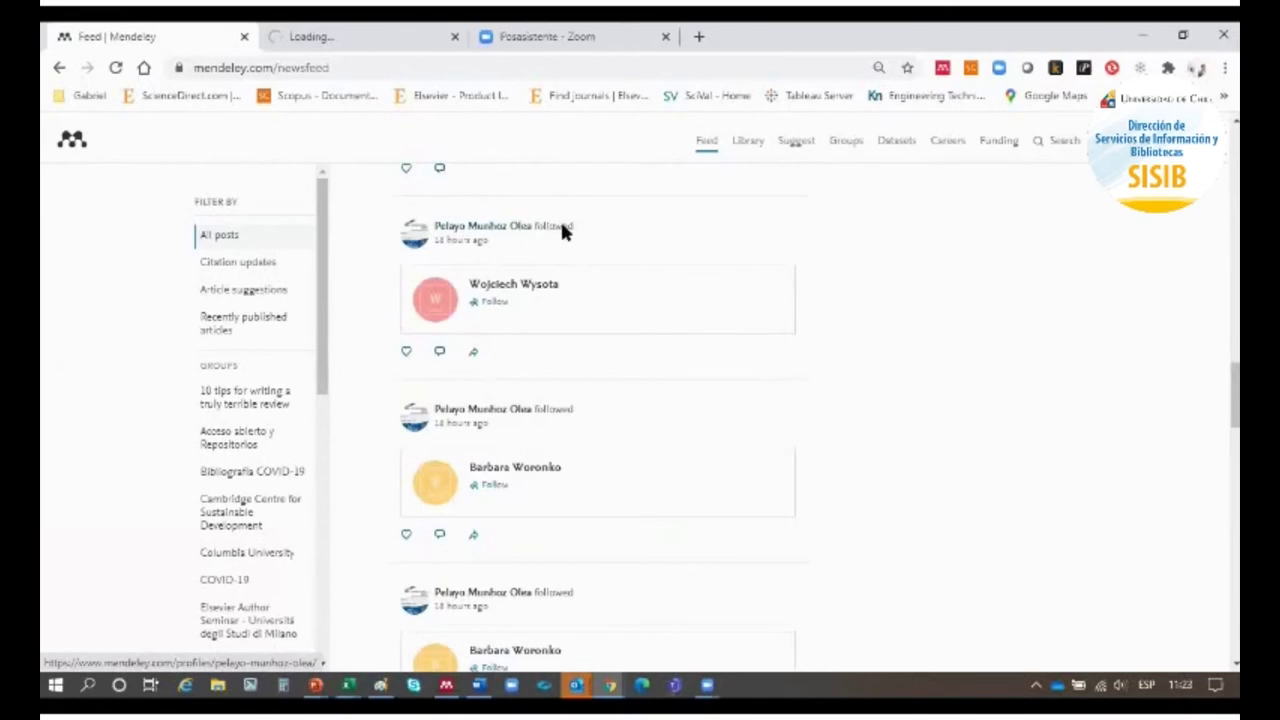
- Follow two researchers from the feed posts, then switch to the profile tab
scroll(369, 297, "up", 5)
scroll(383, 266, "down", 6)
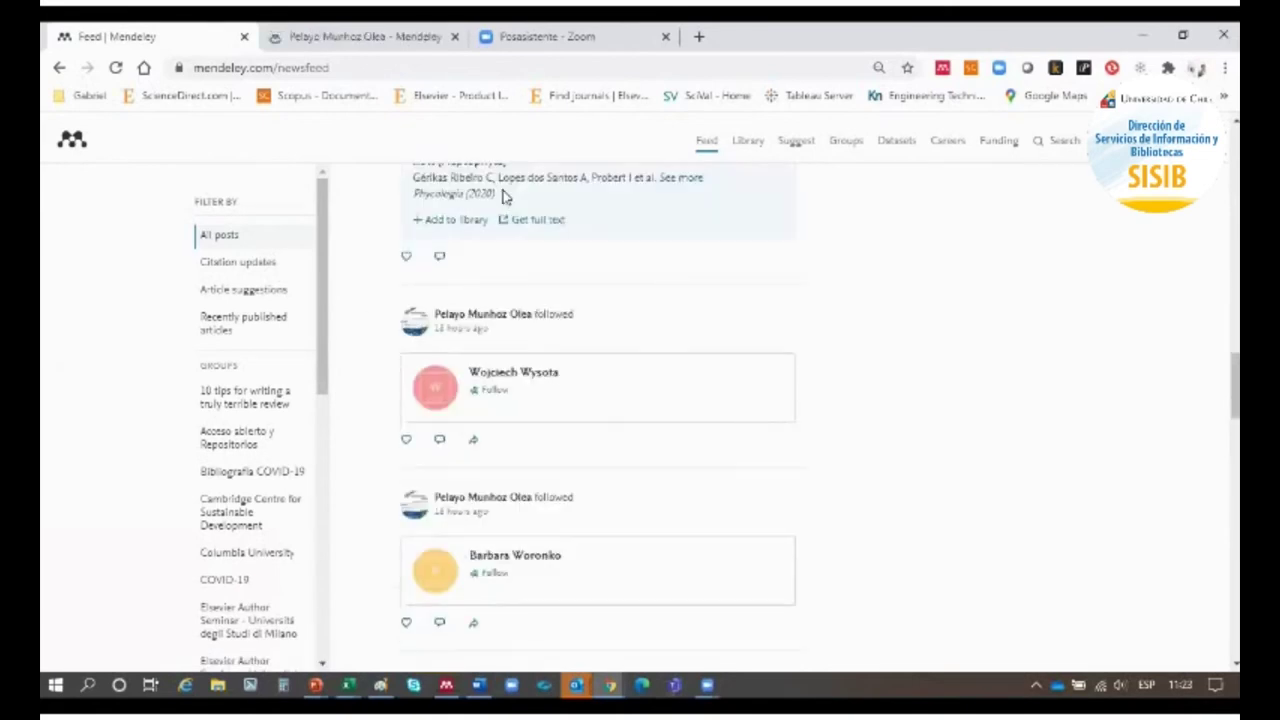
scroll(430, 260, "down", 1)
scroll(410, 390, "down", 2)
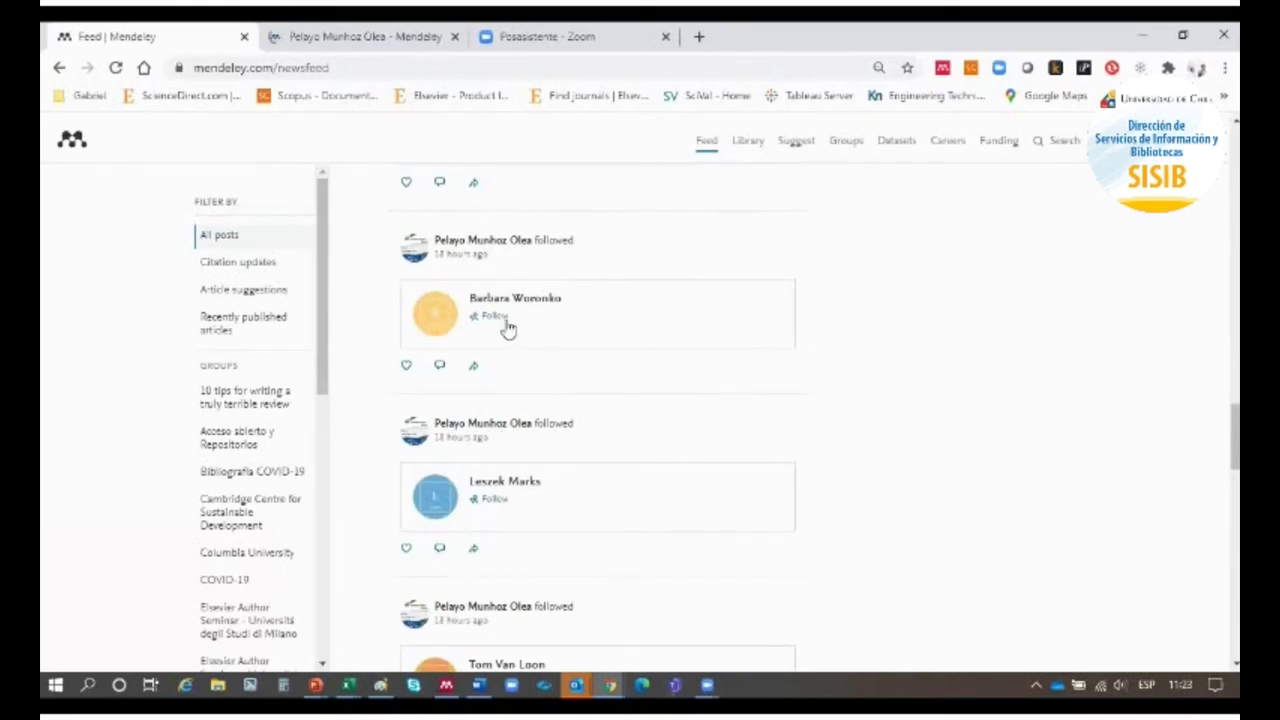
left_click(490, 499)
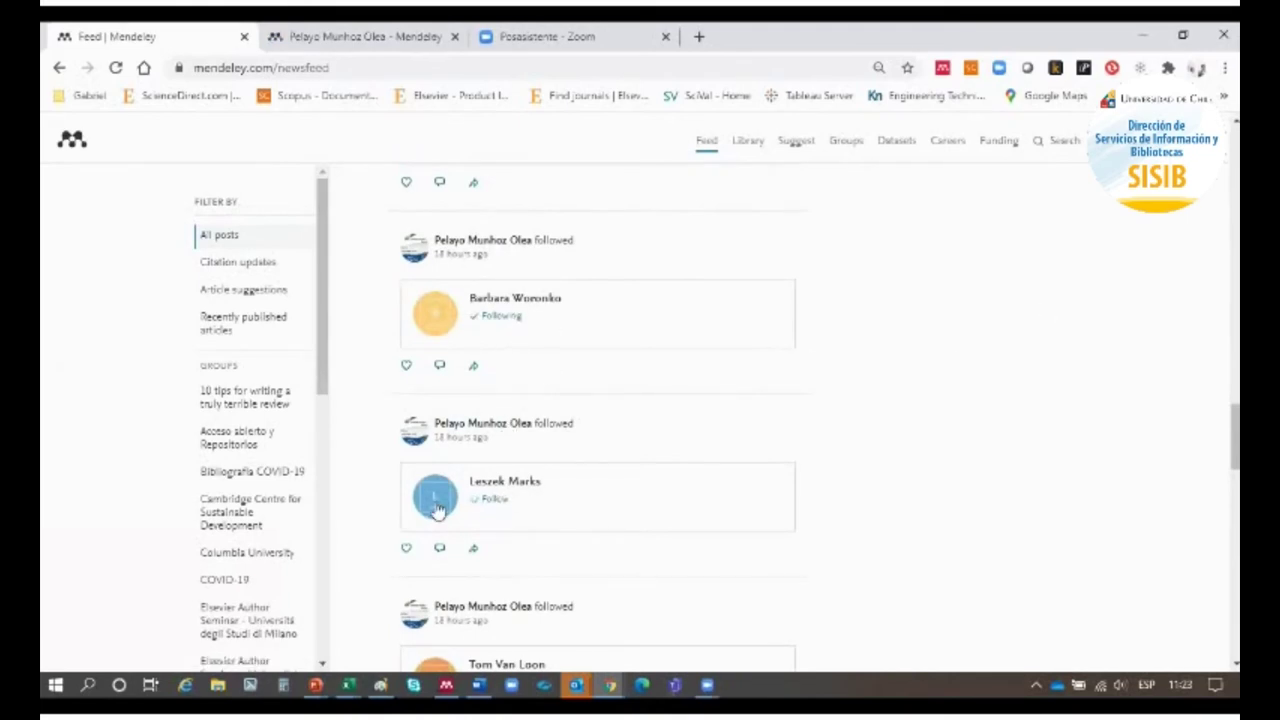
left_click(283, 32)
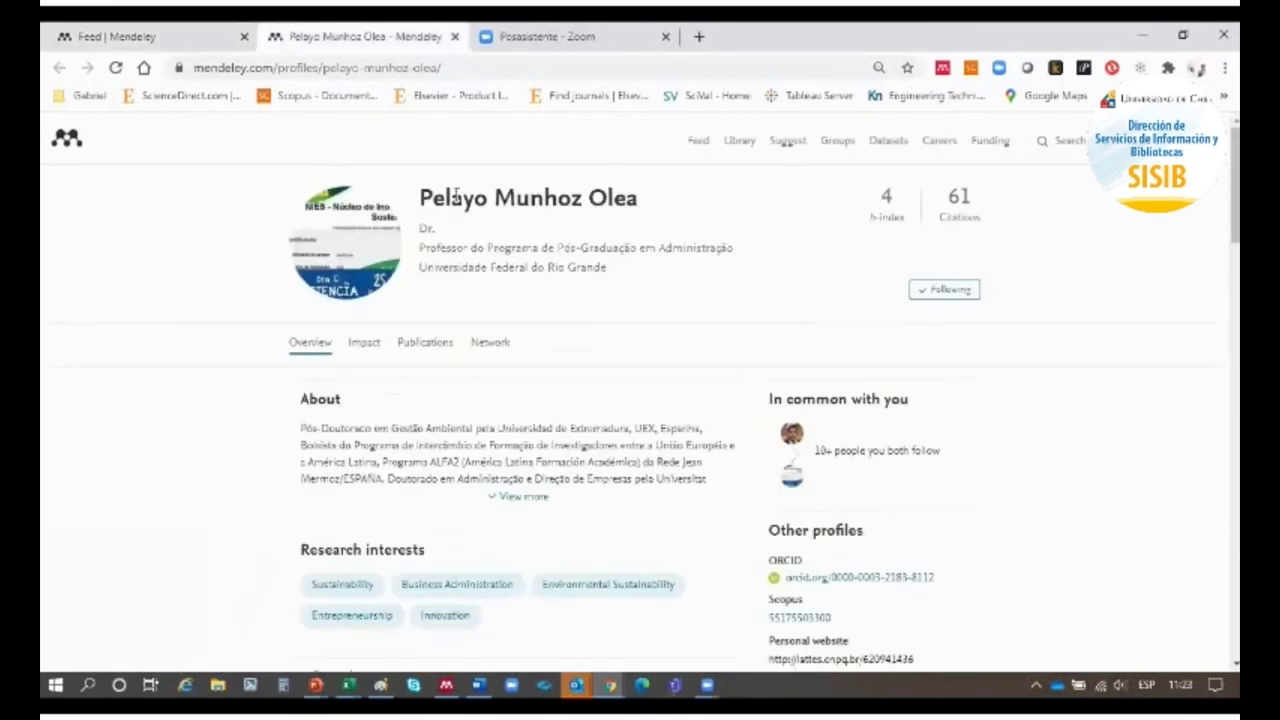
- Review the researcher's profile header and research interests on the Overview tab
left_click_drag(452, 197, 651, 194)
left_click(394, 194)
scroll(531, 331, "down", 1)
scroll(350, 366, "down", 3)
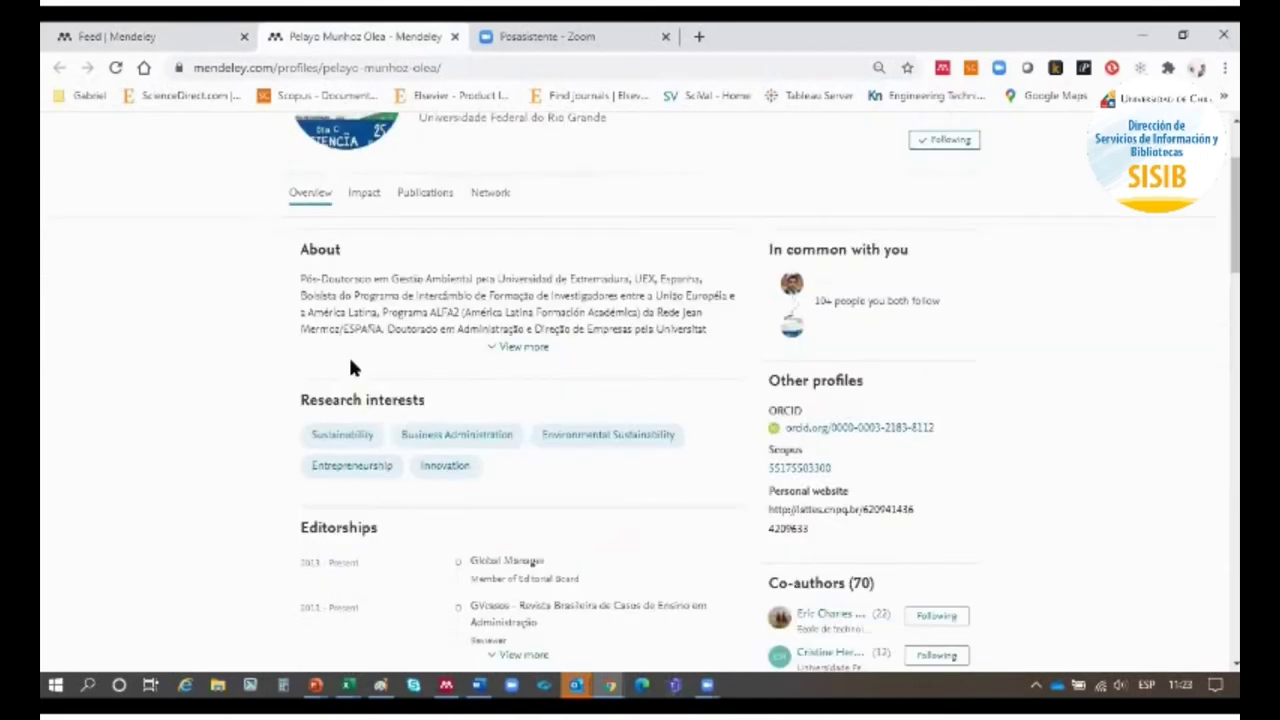
scroll(429, 340, "up", 1)
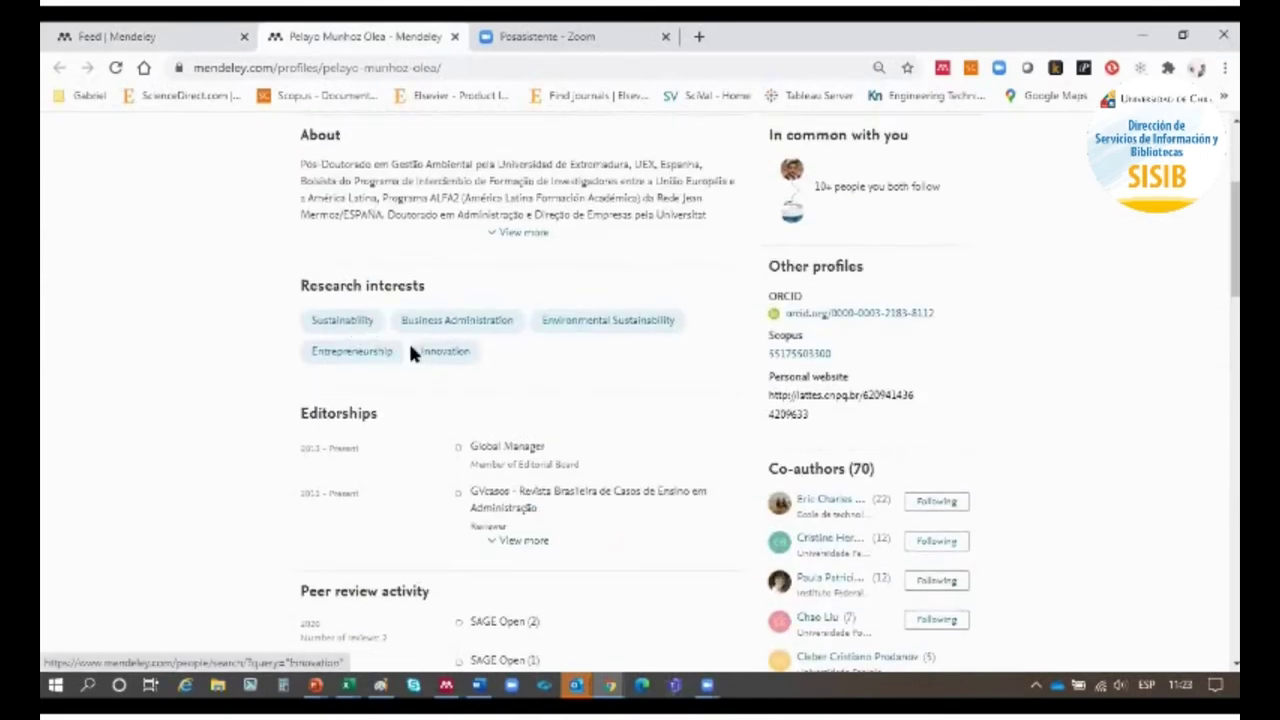
scroll(448, 426, "down", 3)
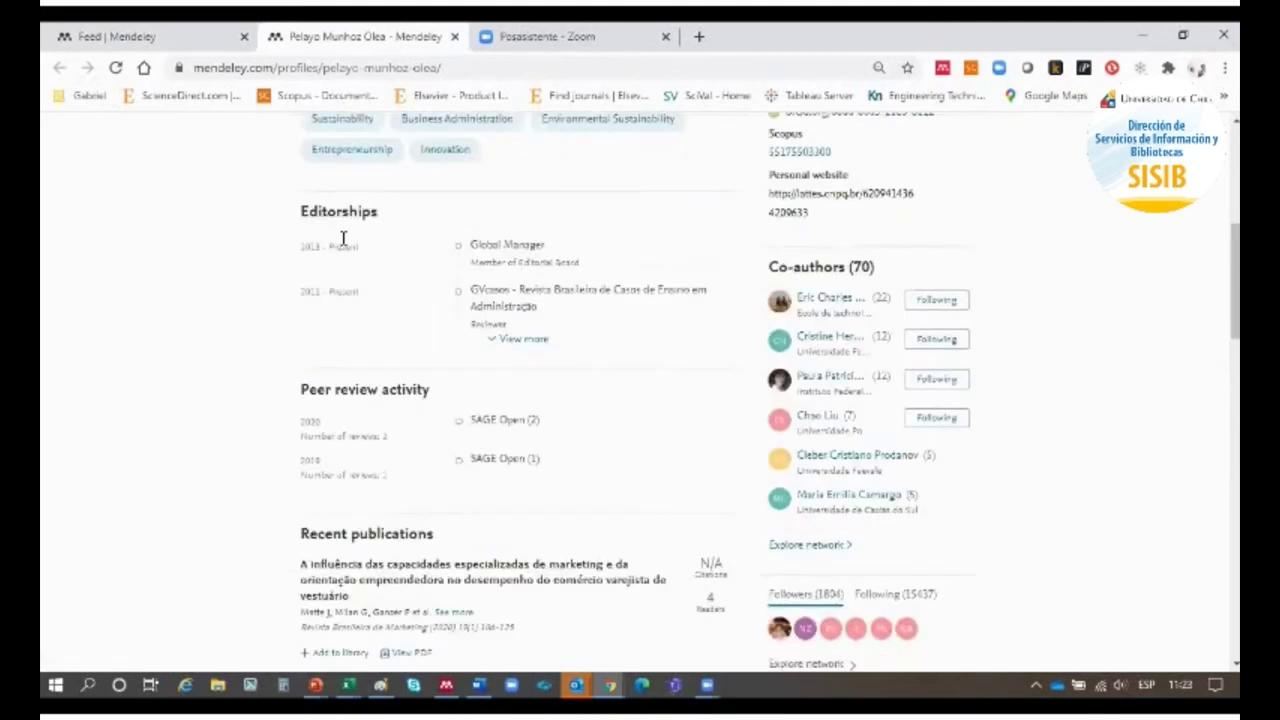
scroll(415, 418, "up", 1)
- Check the peer review activity and recent publications, then bring up the Impact statistics
double_click(415, 418)
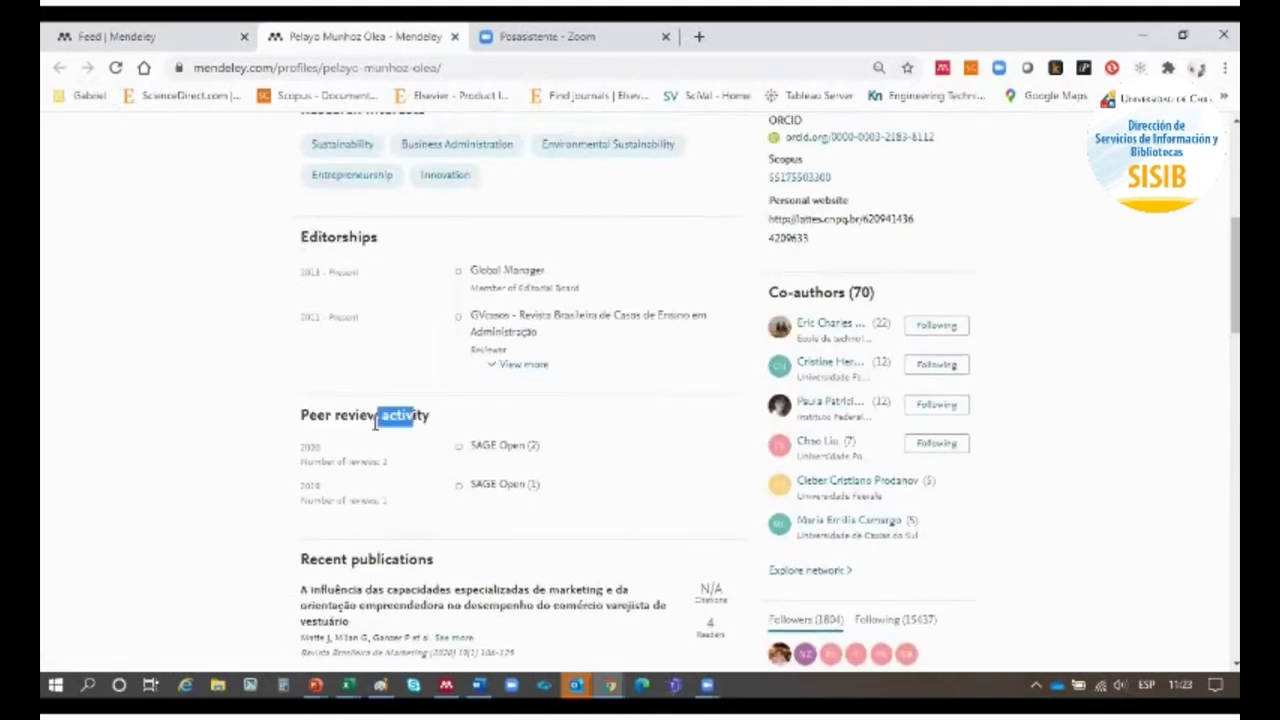
left_click(420, 438)
scroll(420, 438, "down", 3)
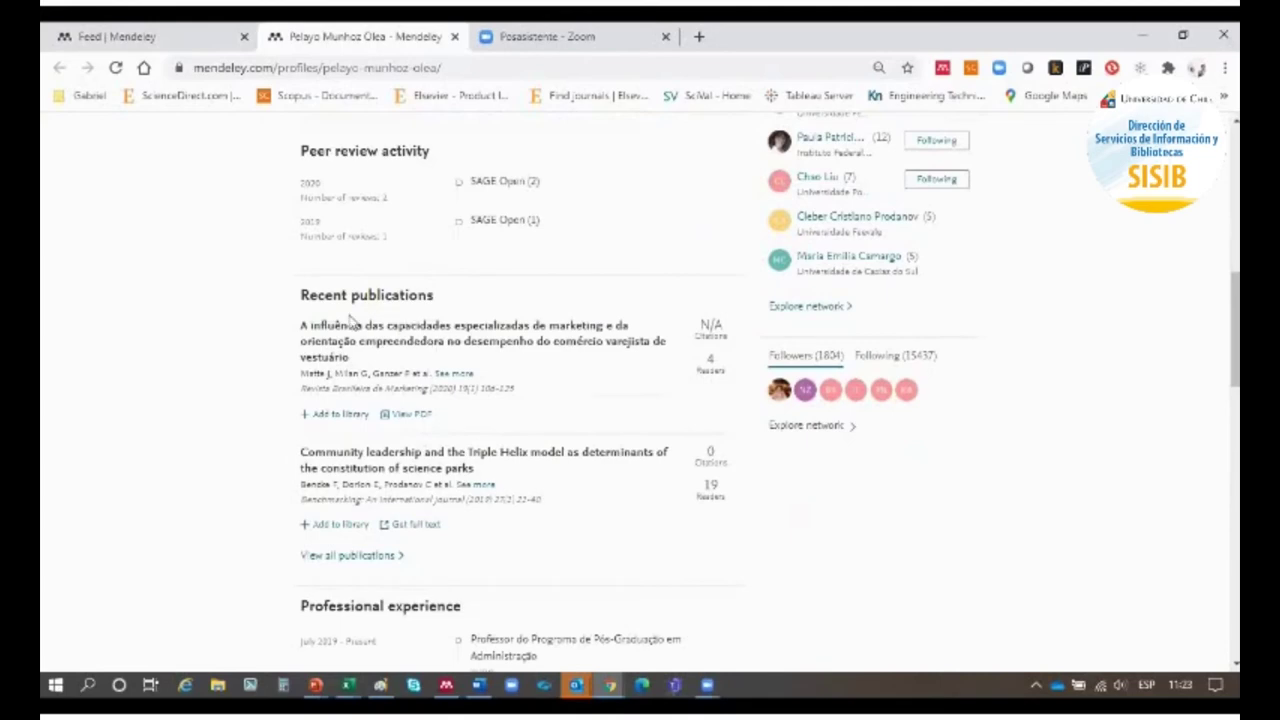
scroll(455, 468, "down", 2)
scroll(450, 474, "up", 10)
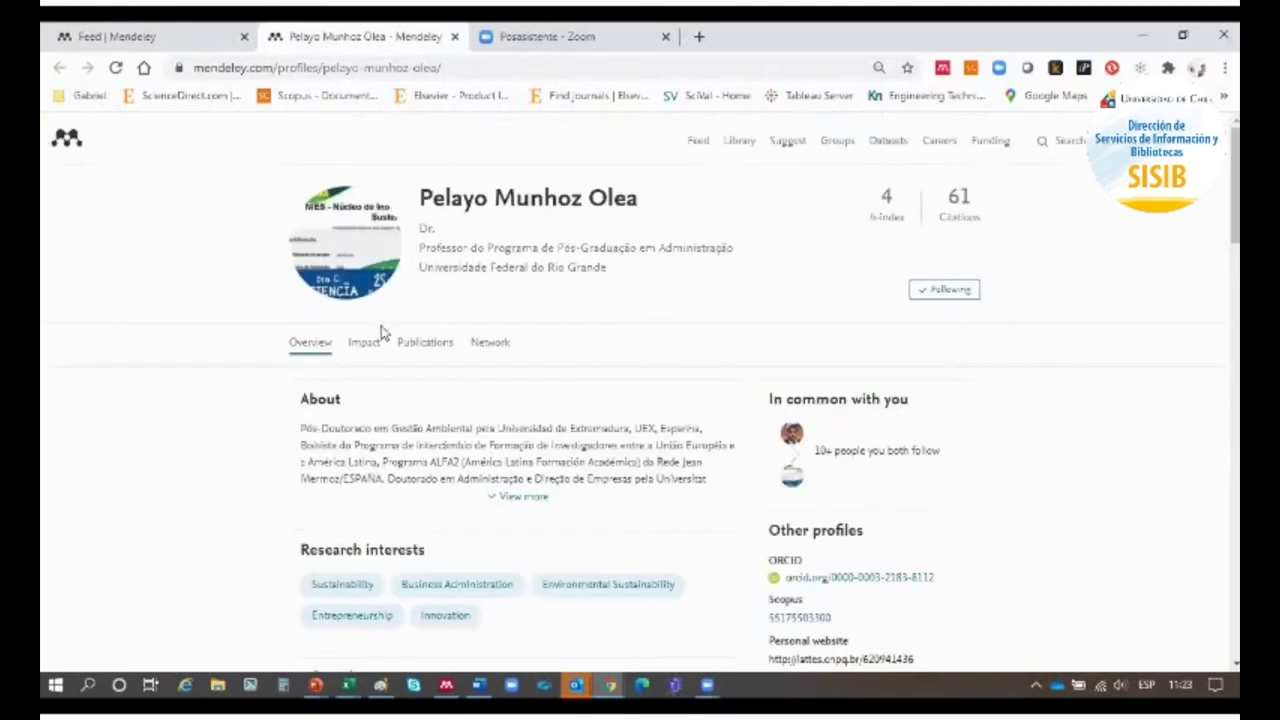
left_click(360, 347)
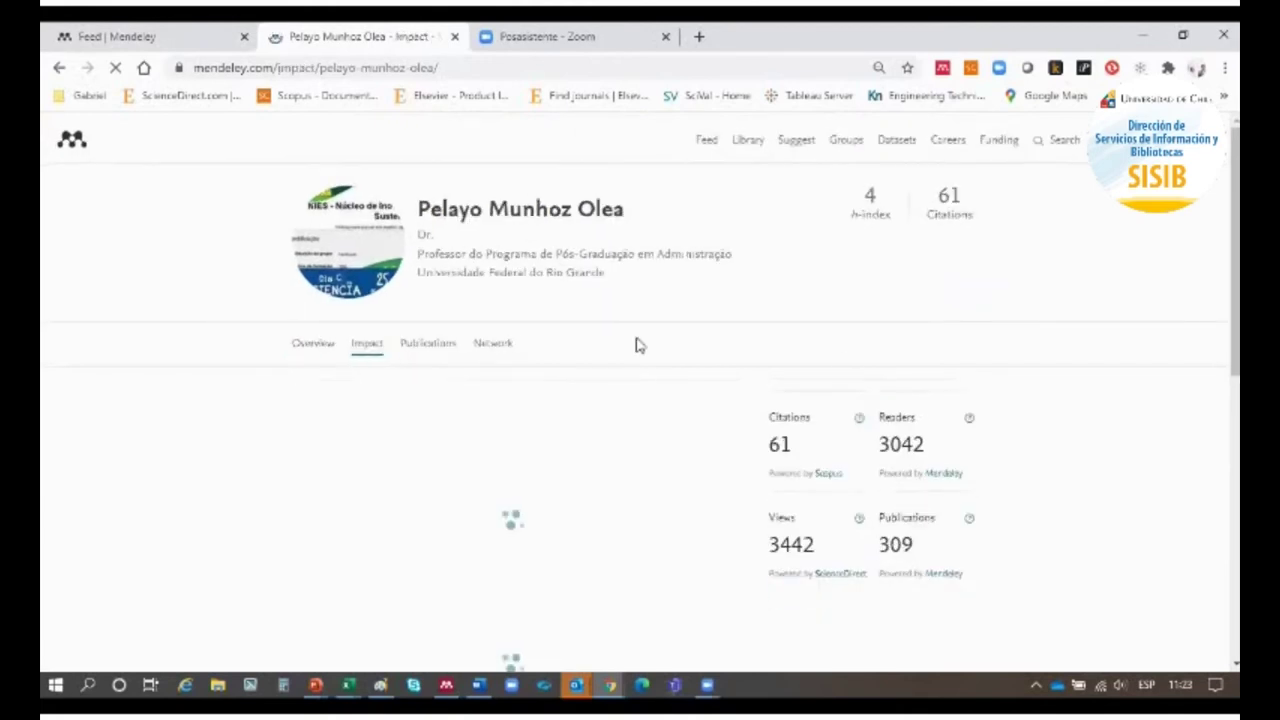
- Review the Impact charts: 10 citations this year, 3042 readers and 3442 views
scroll(786, 277, "down", 2)
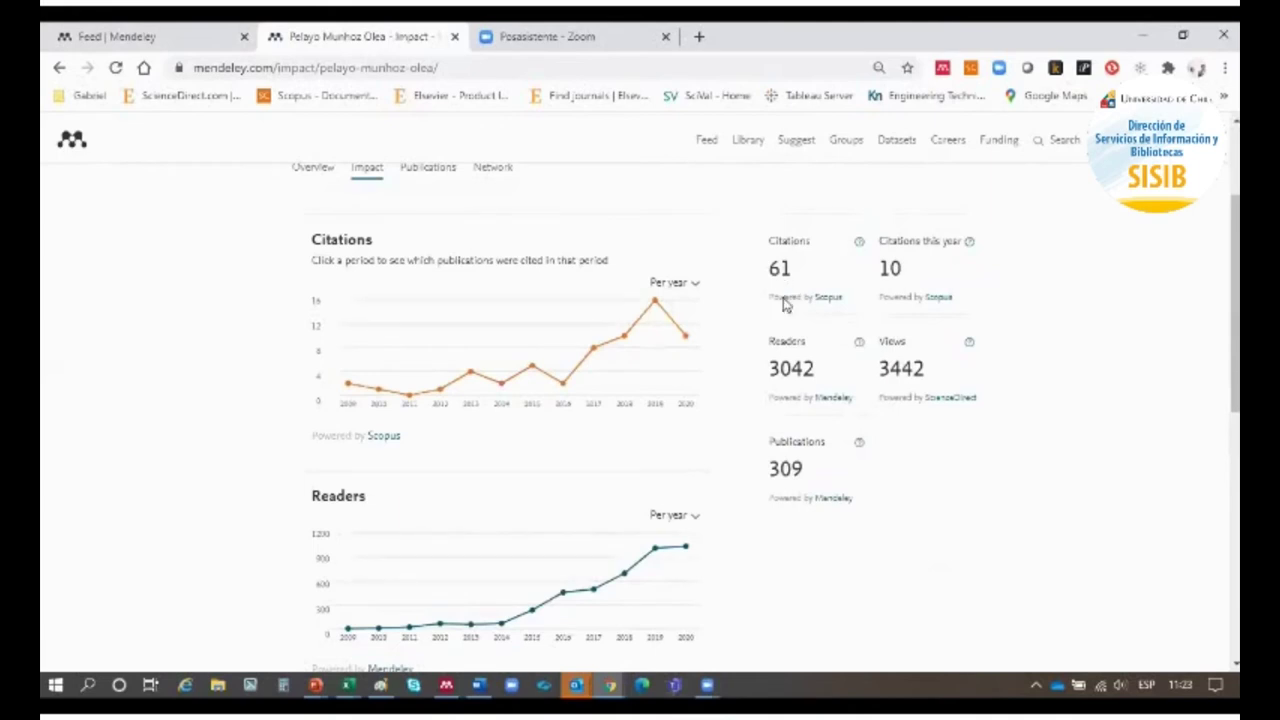
scroll(785, 305, "up", 1)
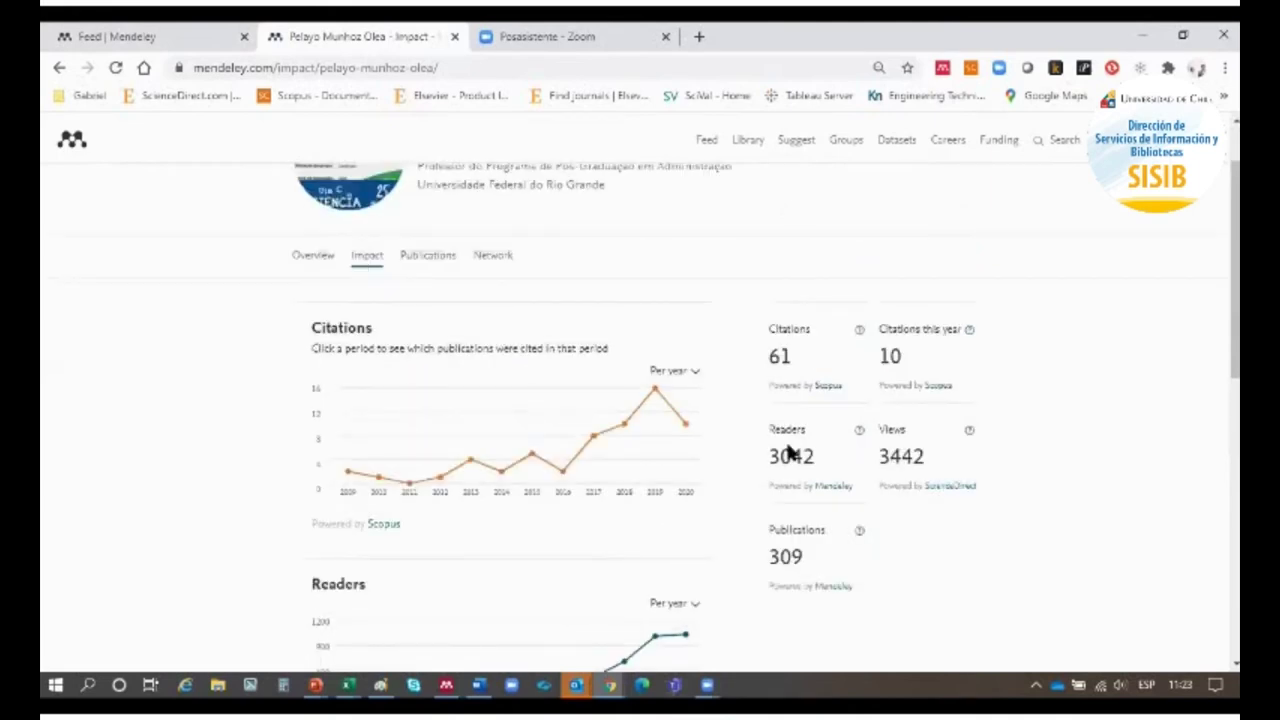
double_click(886, 362)
left_click(930, 458)
double_click(908, 458)
double_click(800, 457)
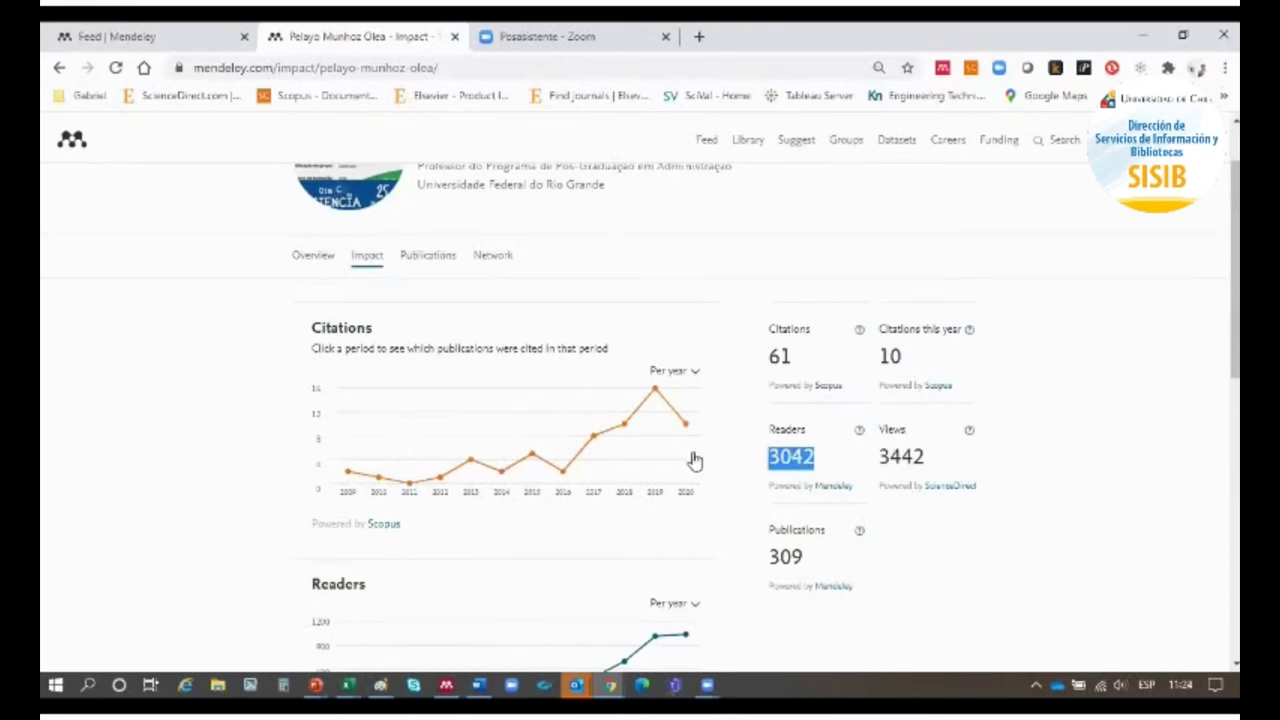
scroll(686, 460, "down", 2)
scroll(674, 463, "down", 4)
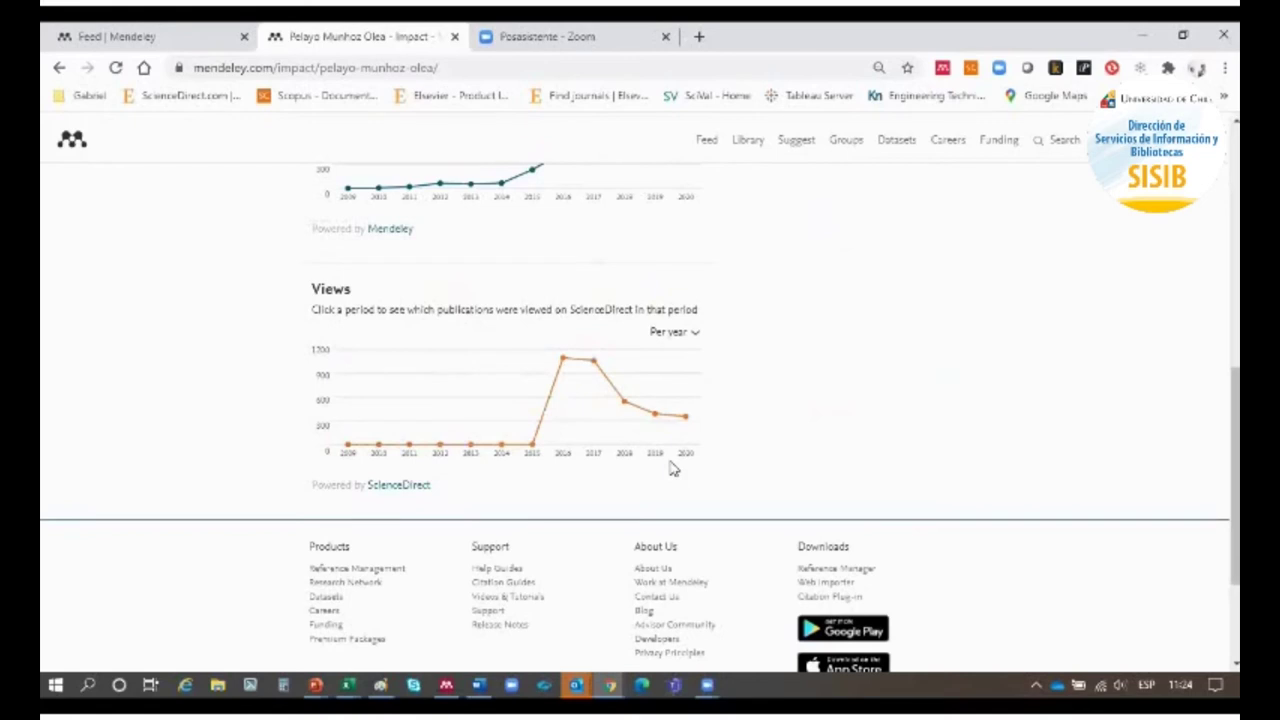
scroll(671, 466, "up", 9)
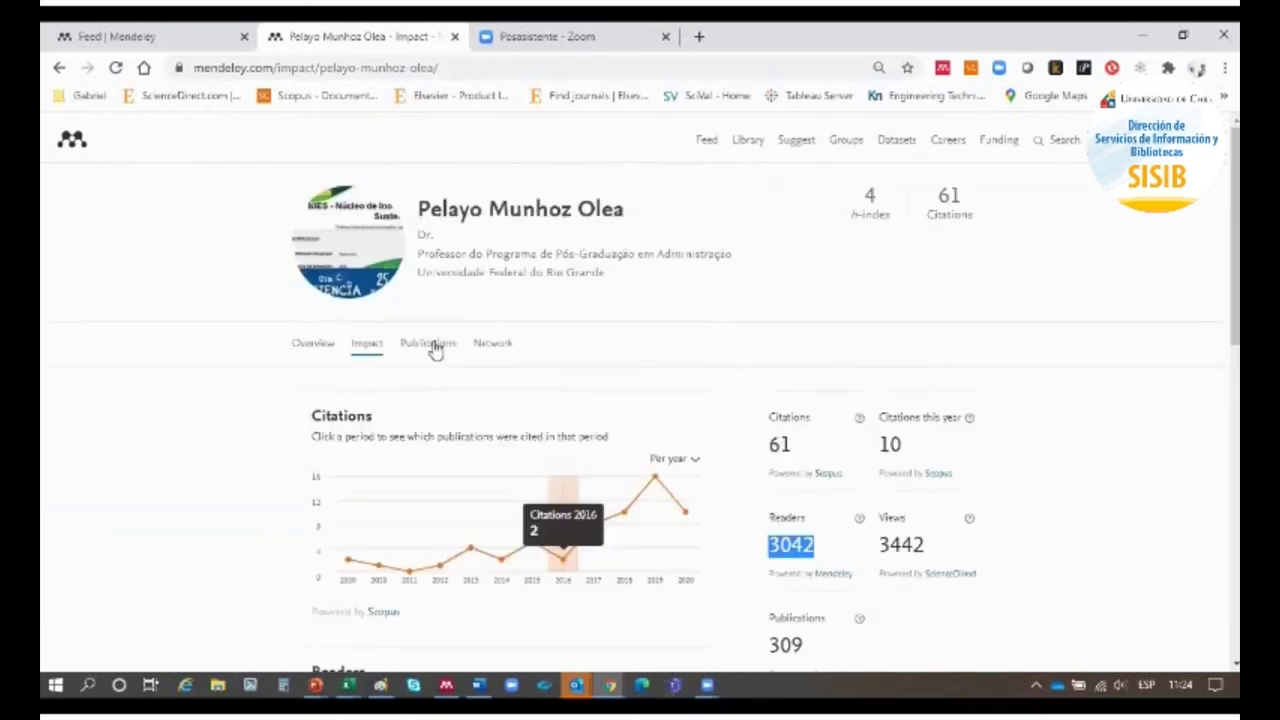
- Browse the researcher's publications and co-author network, then go to your own profile
left_click(433, 353)
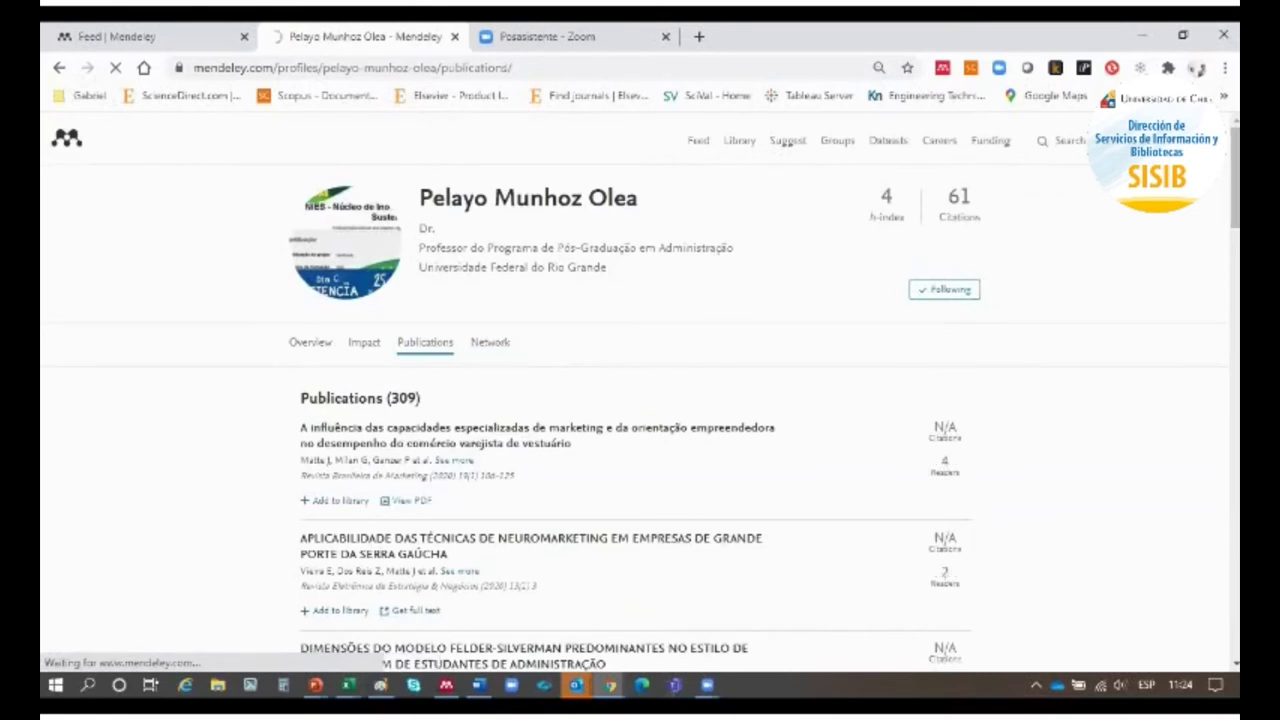
left_click(490, 342)
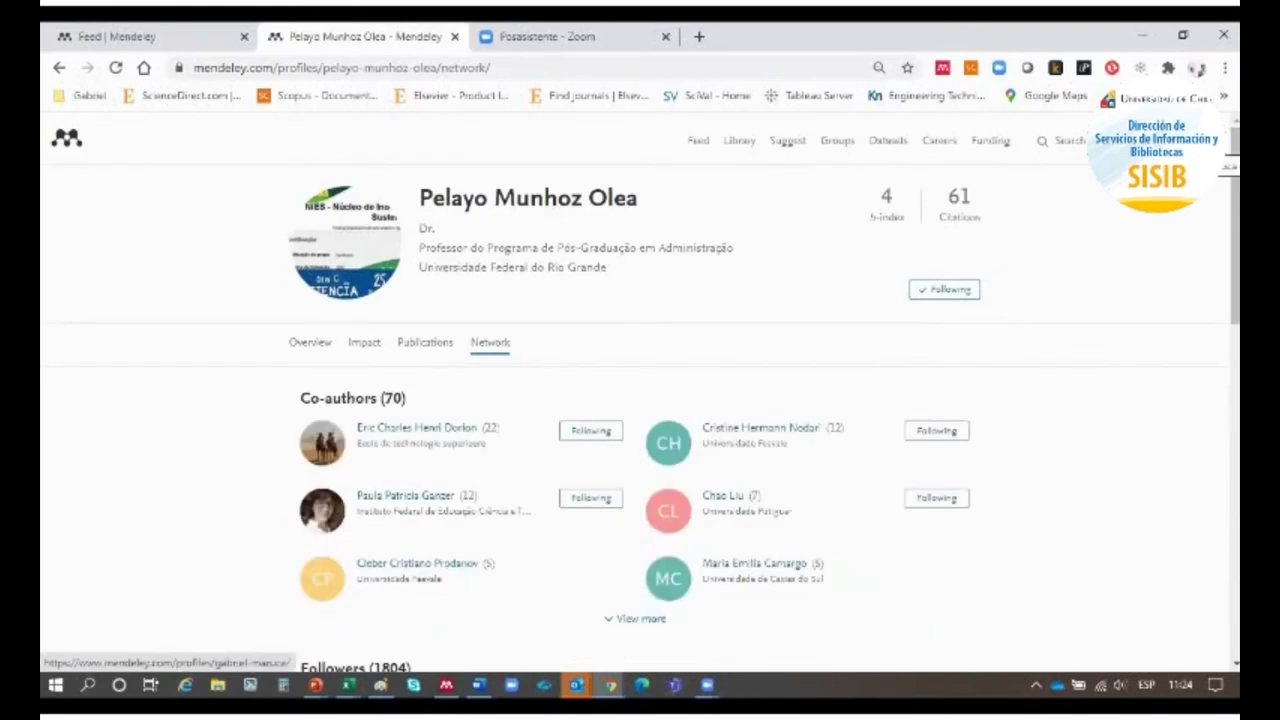
left_click(1180, 140)
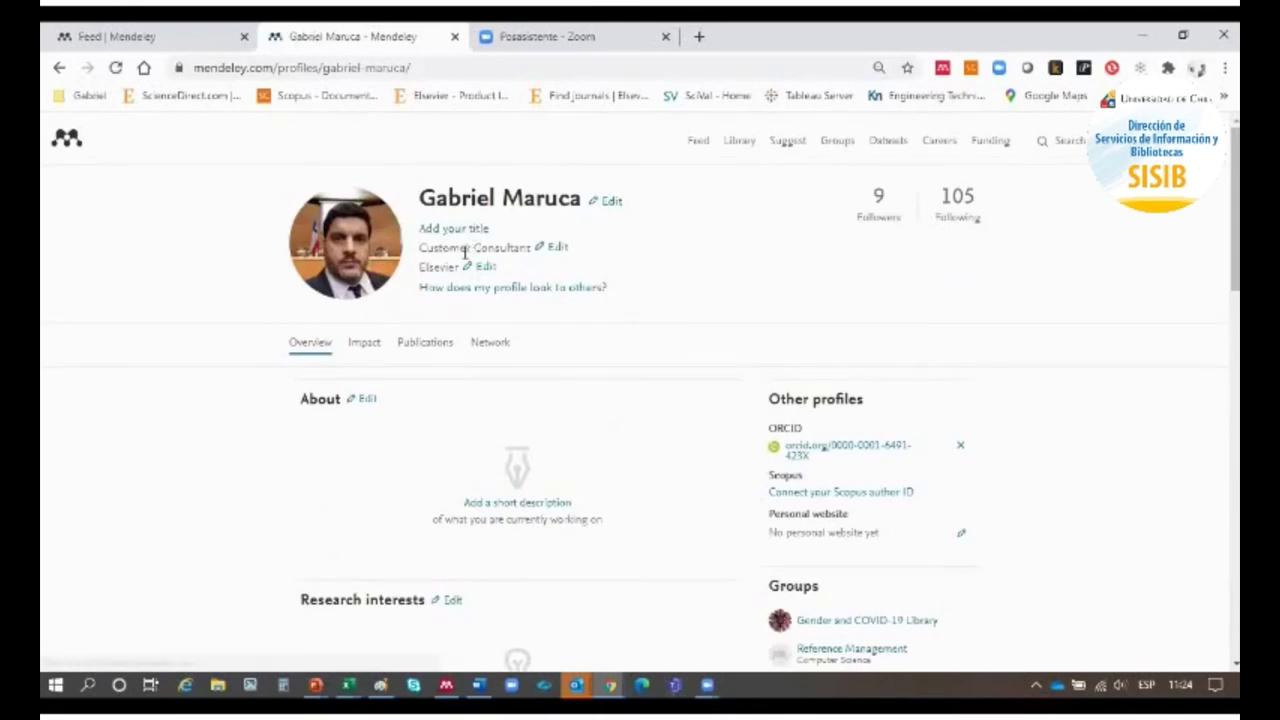
- Look over your profile header and impact stats, then show your followers network
triple_click(464, 252)
left_click(436, 264)
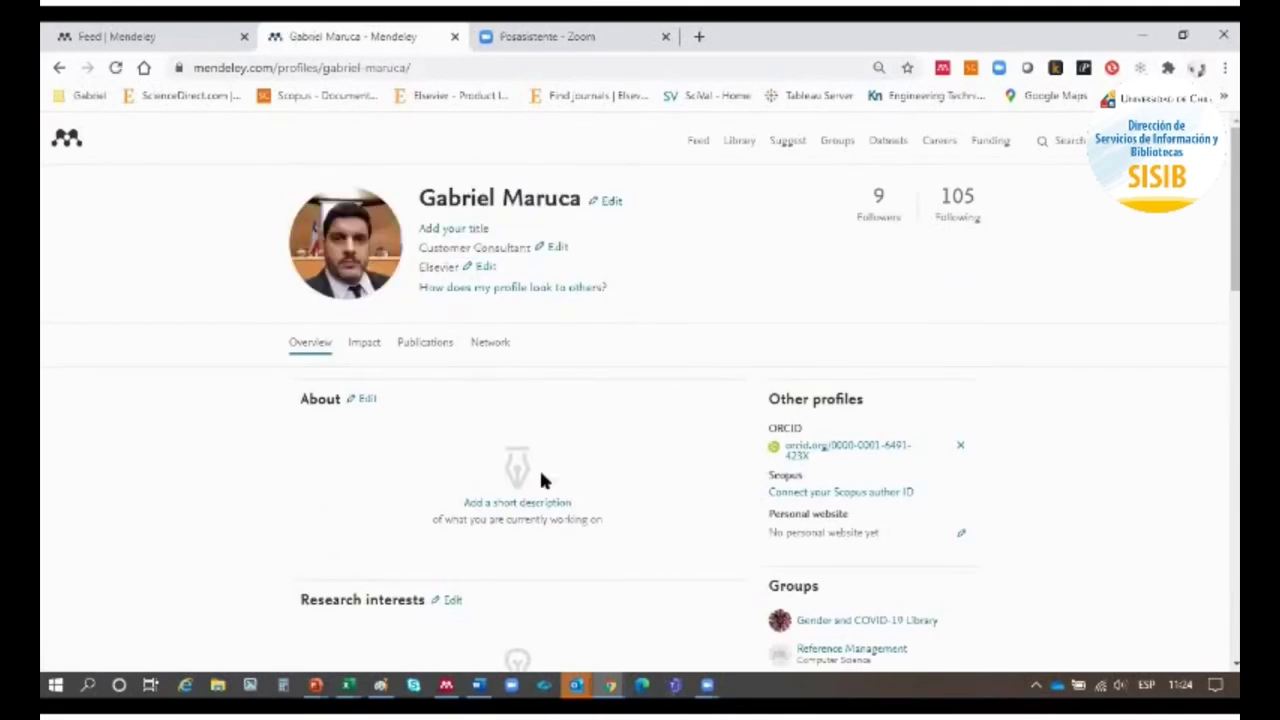
scroll(526, 516, "down", 3)
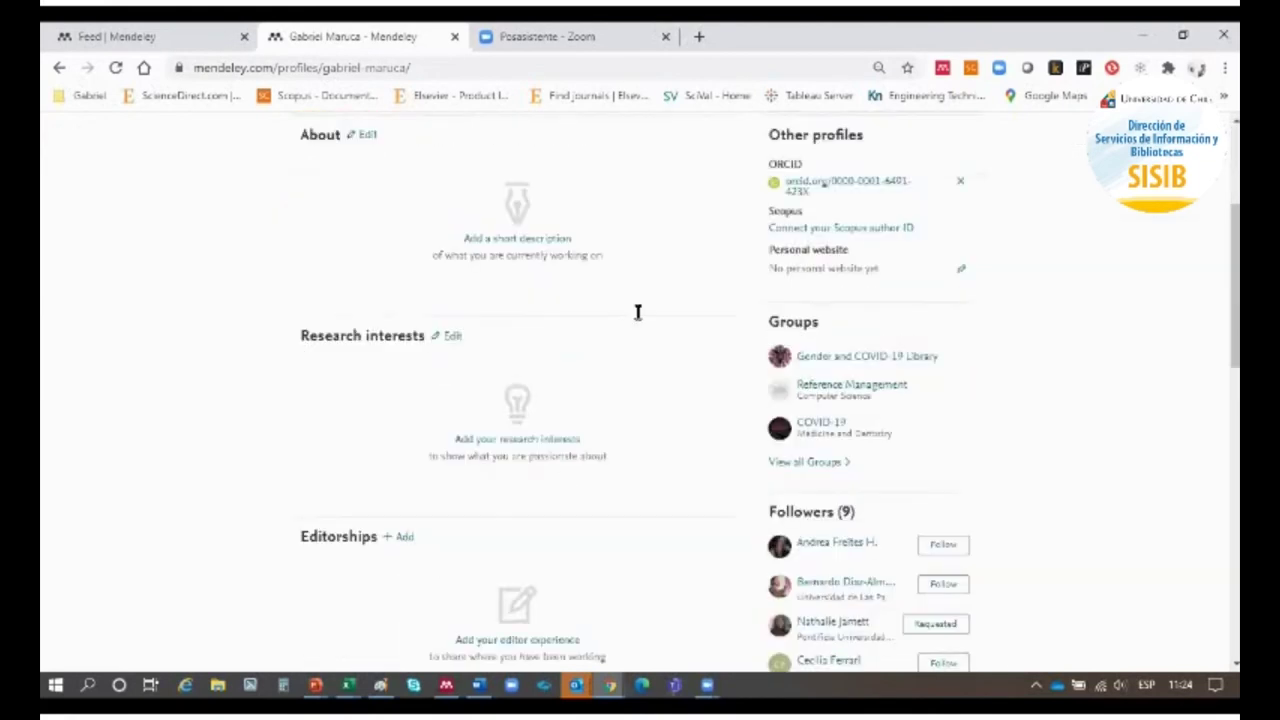
scroll(553, 416, "up", 3)
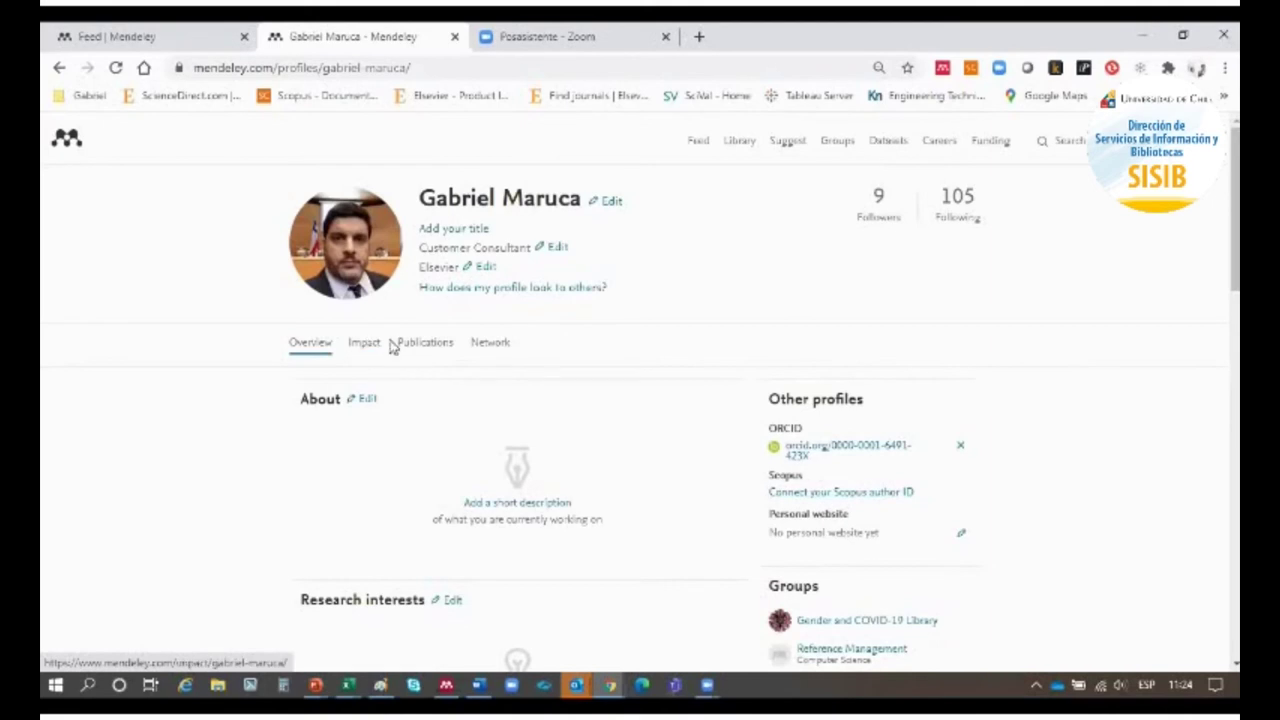
left_click(440, 347)
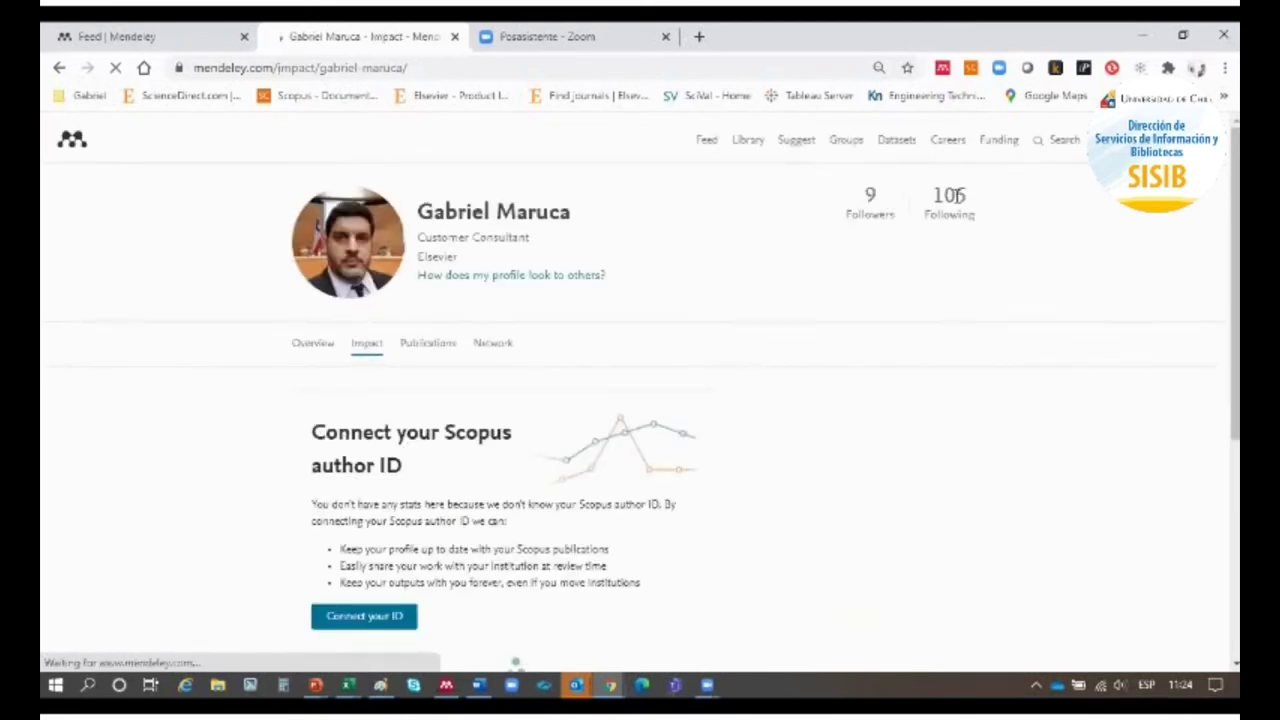
left_click(482, 352)
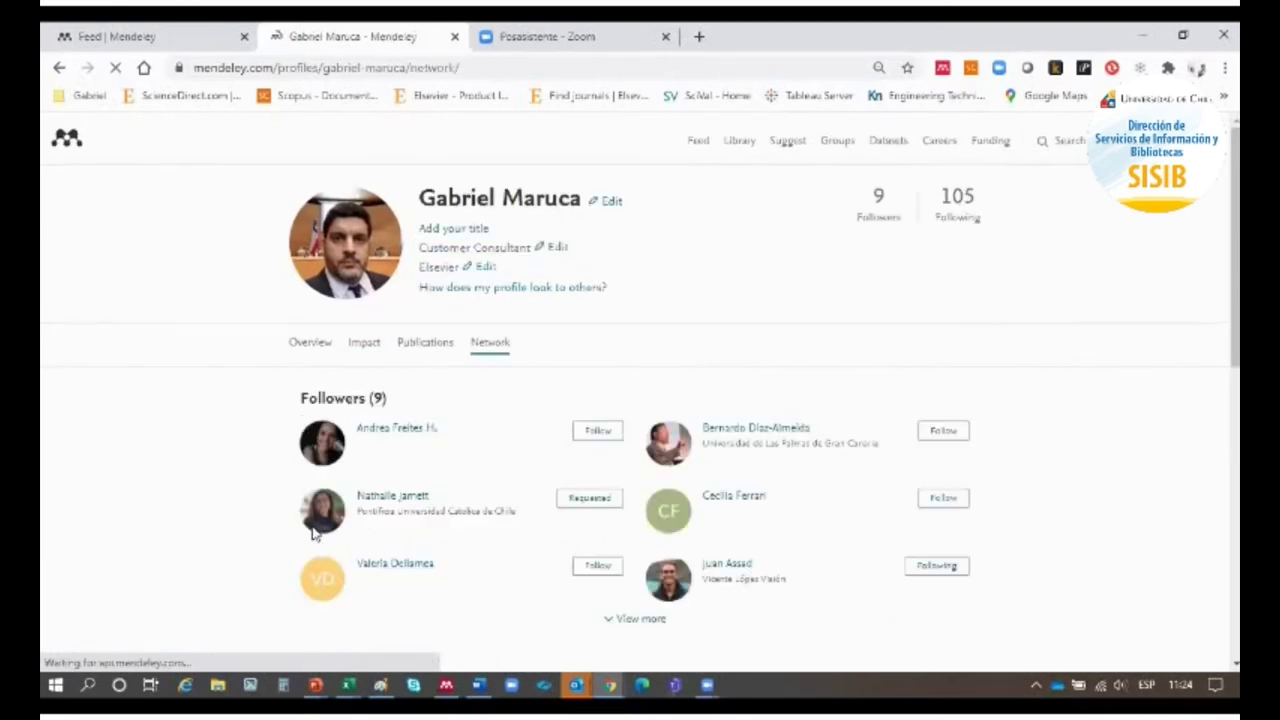
- Visit a follower's profile from the network list and return to the 9 followers list
scroll(527, 420, "down", 2)
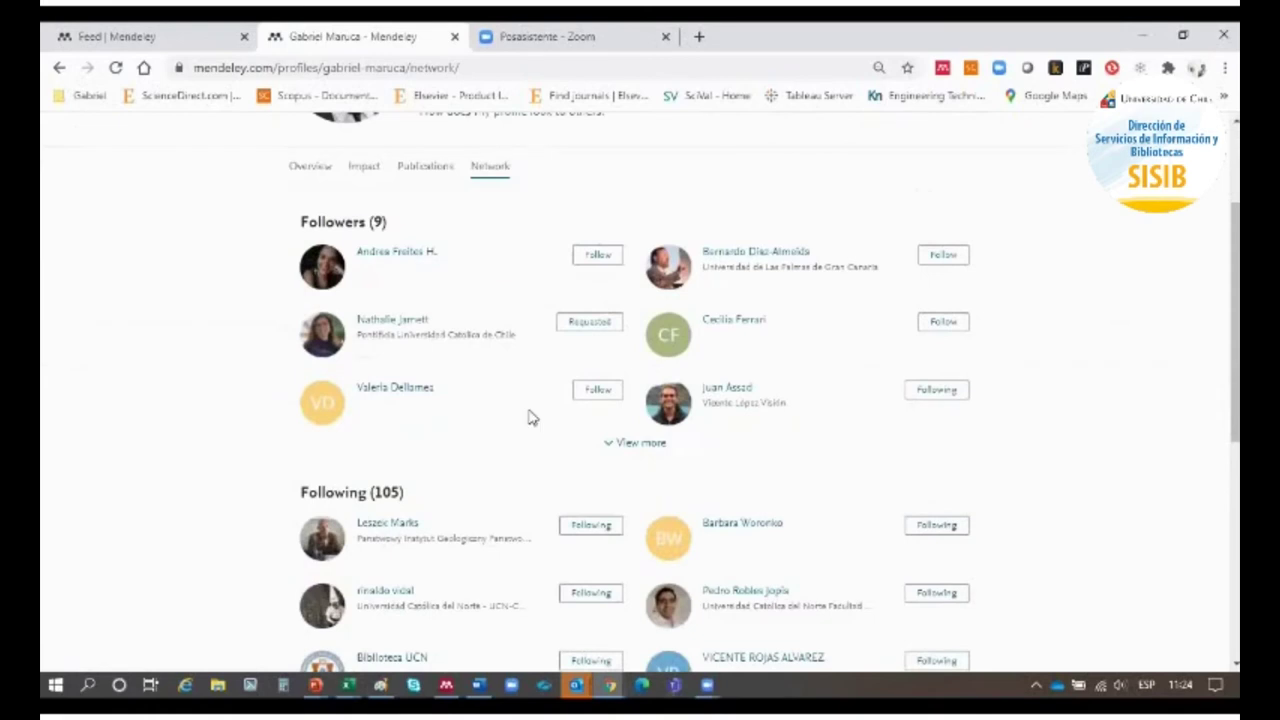
left_click(588, 331)
key("Tab")
key("Tab")
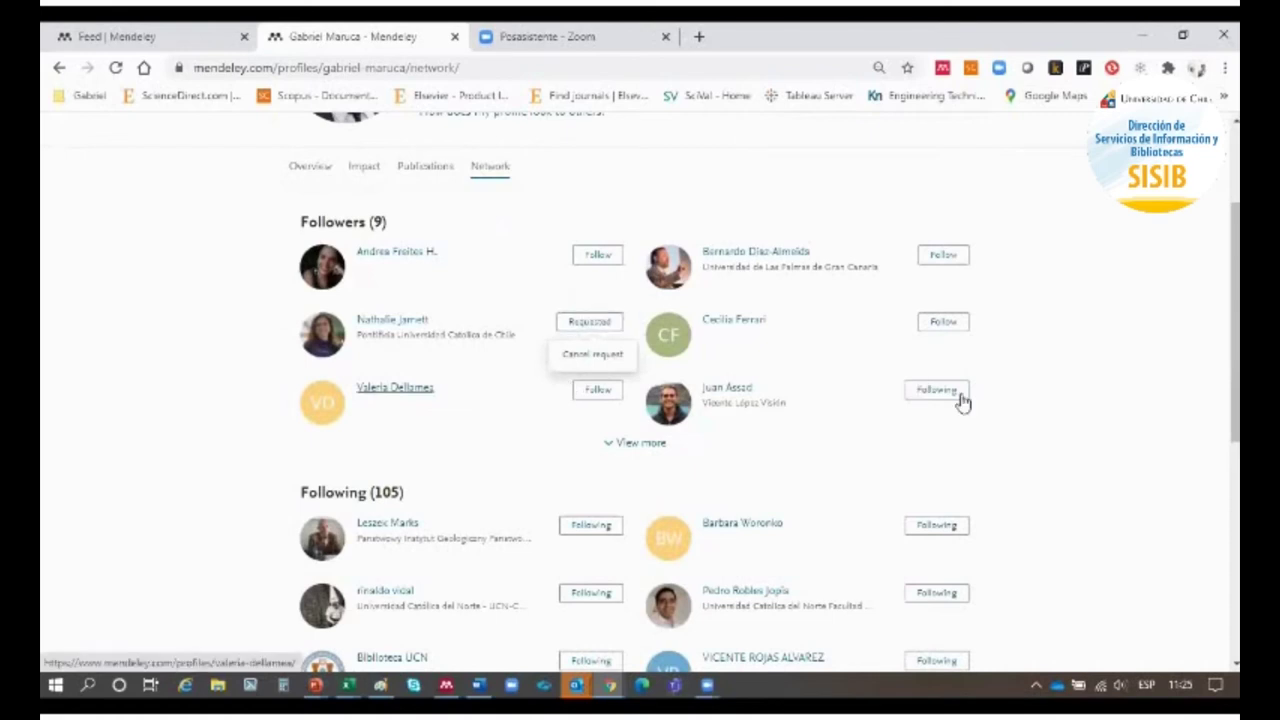
key("Return")
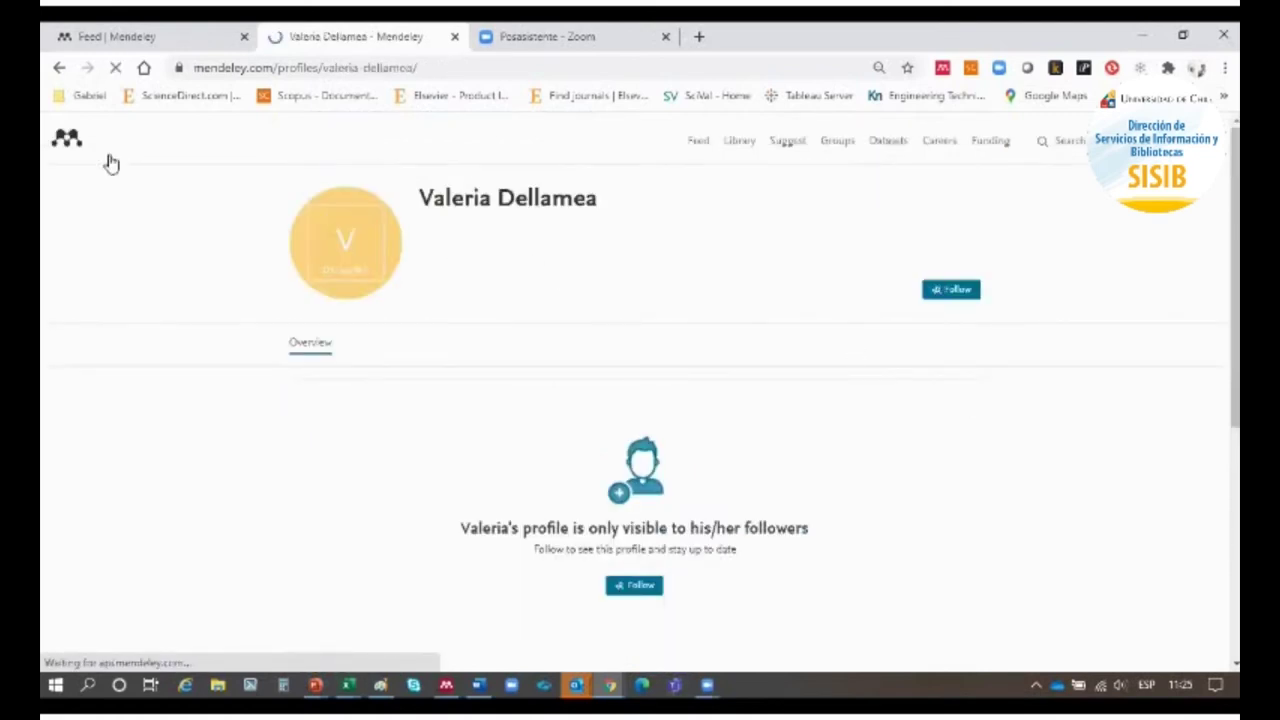
left_click(59, 67)
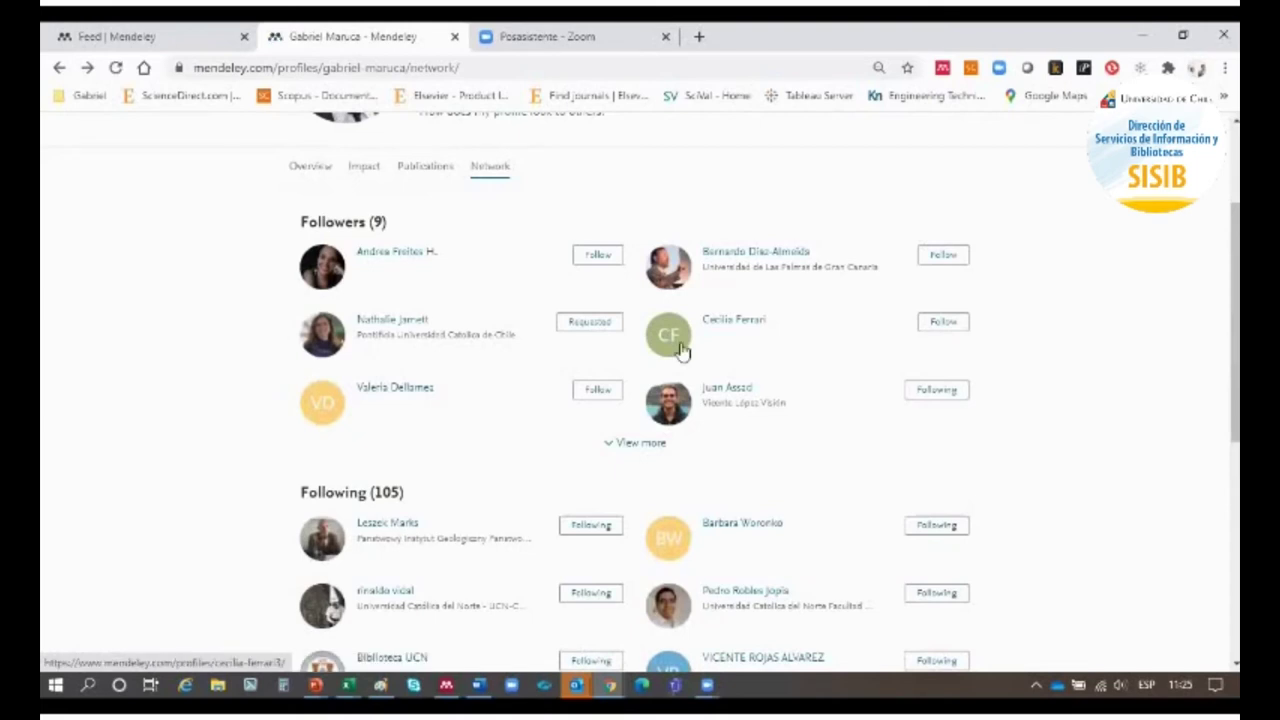
scroll(543, 346, "up", 2)
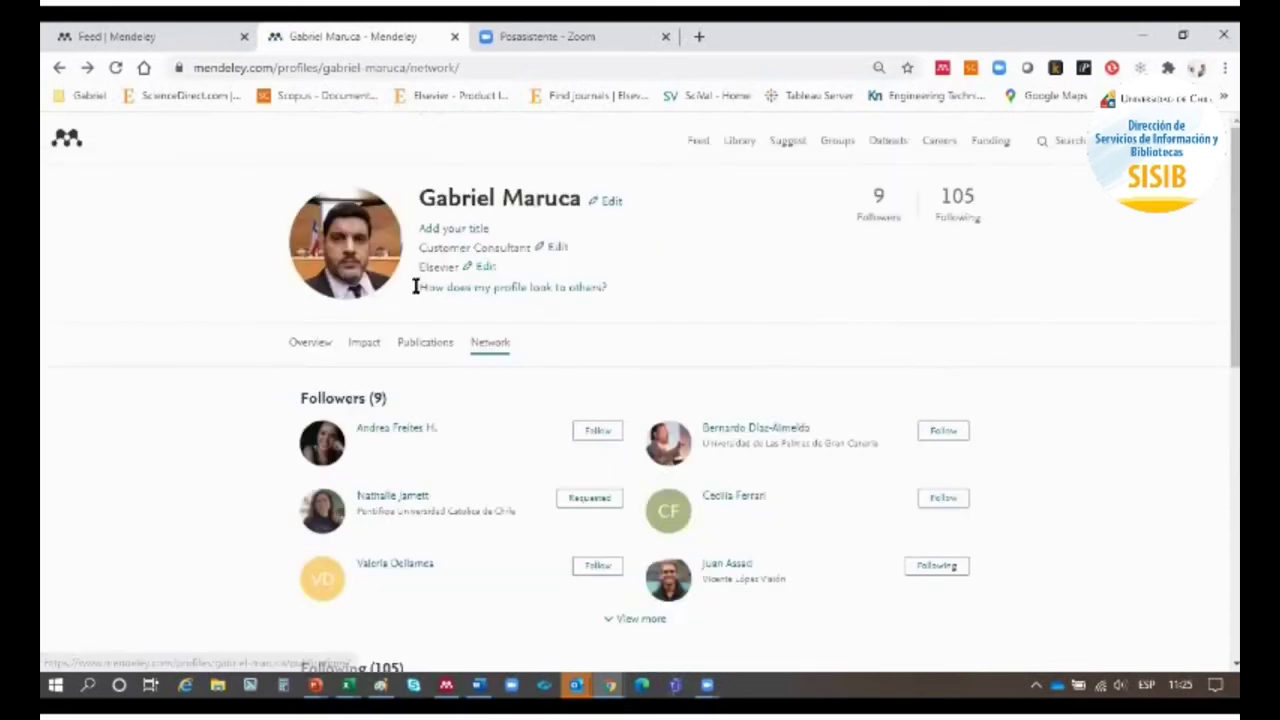
- View the news feed and its Groups sidebar, briefly visiting the Library before returning
left_click(700, 143)
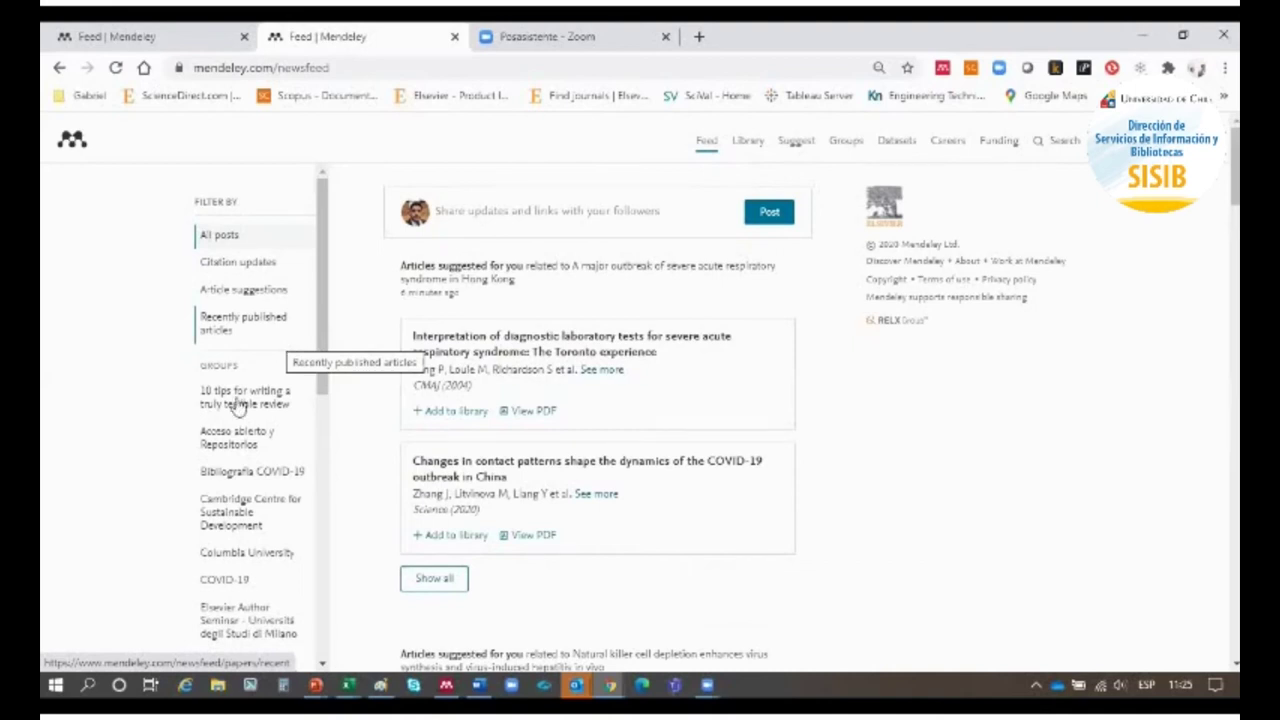
scroll(213, 422, "down", 5)
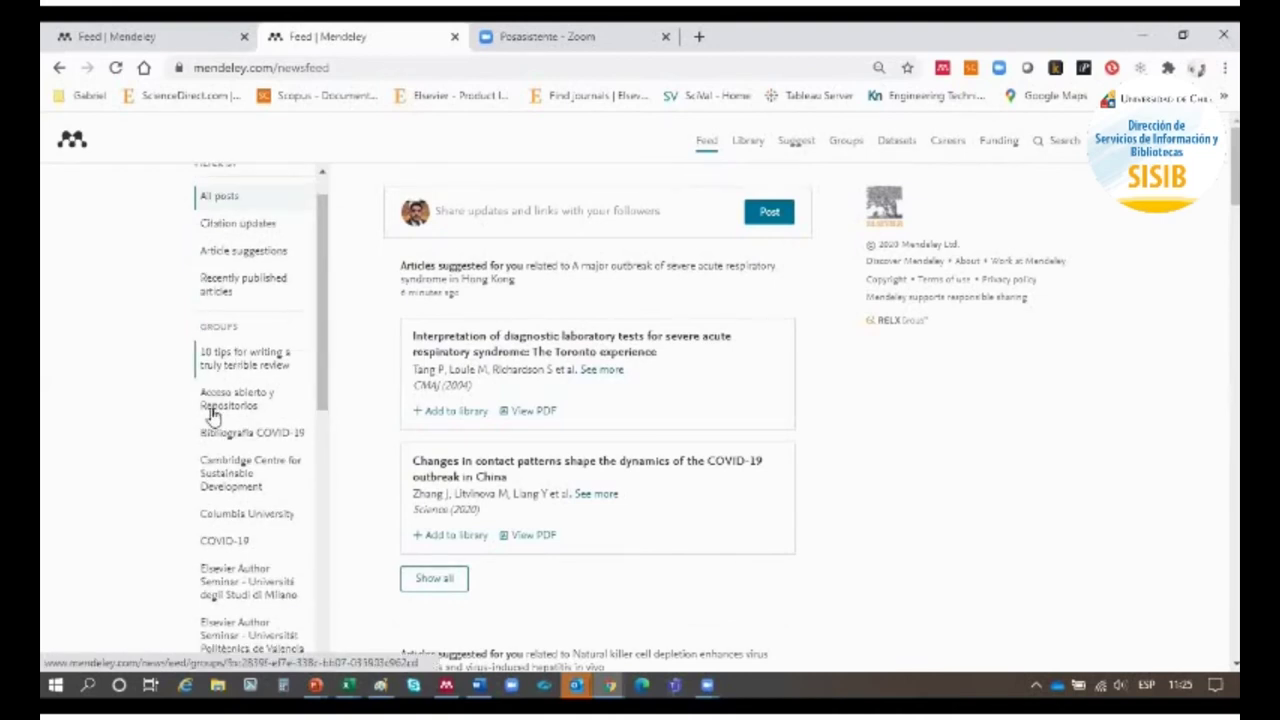
scroll(213, 420, "up", 5)
scroll(214, 414, "down", 3)
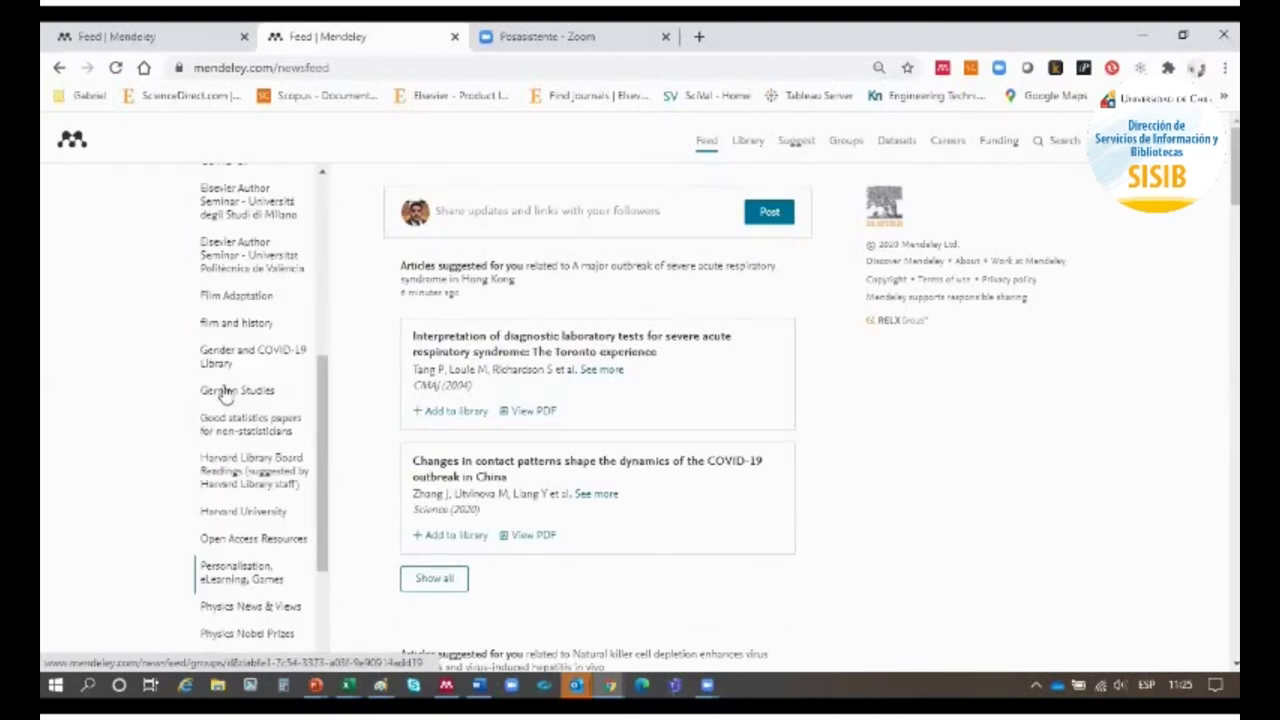
left_click(705, 143)
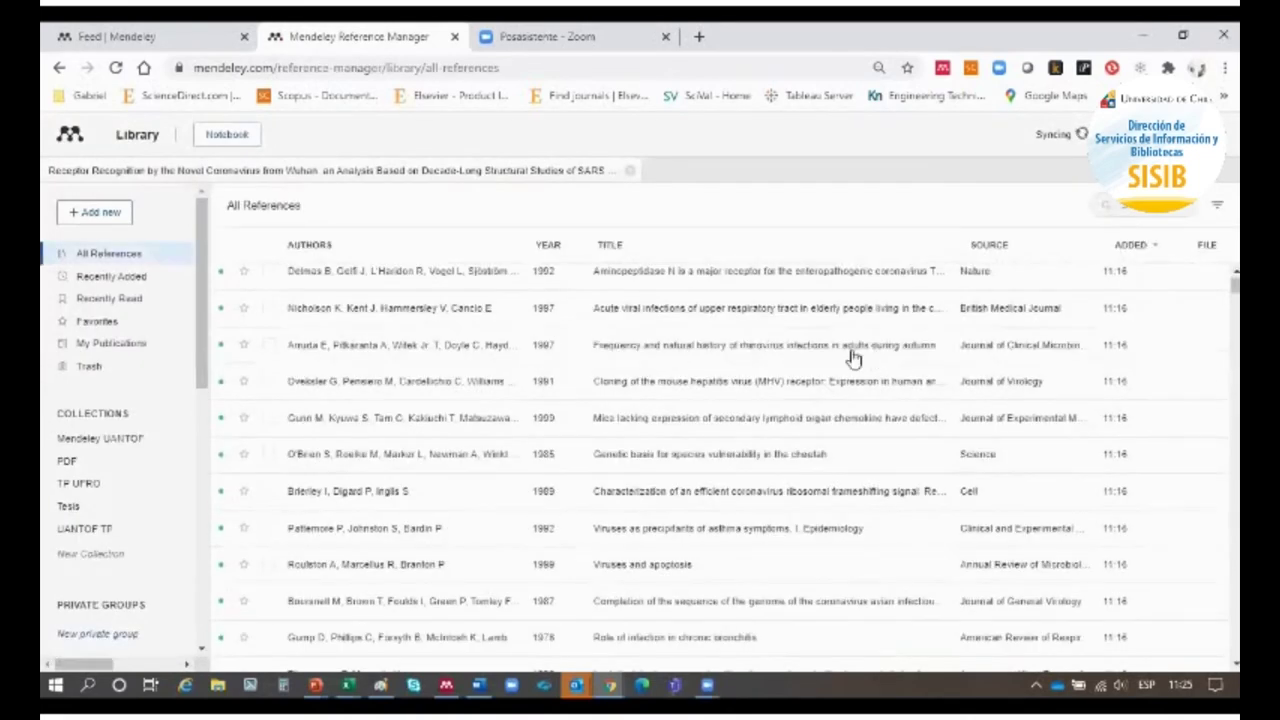
left_click(62, 68)
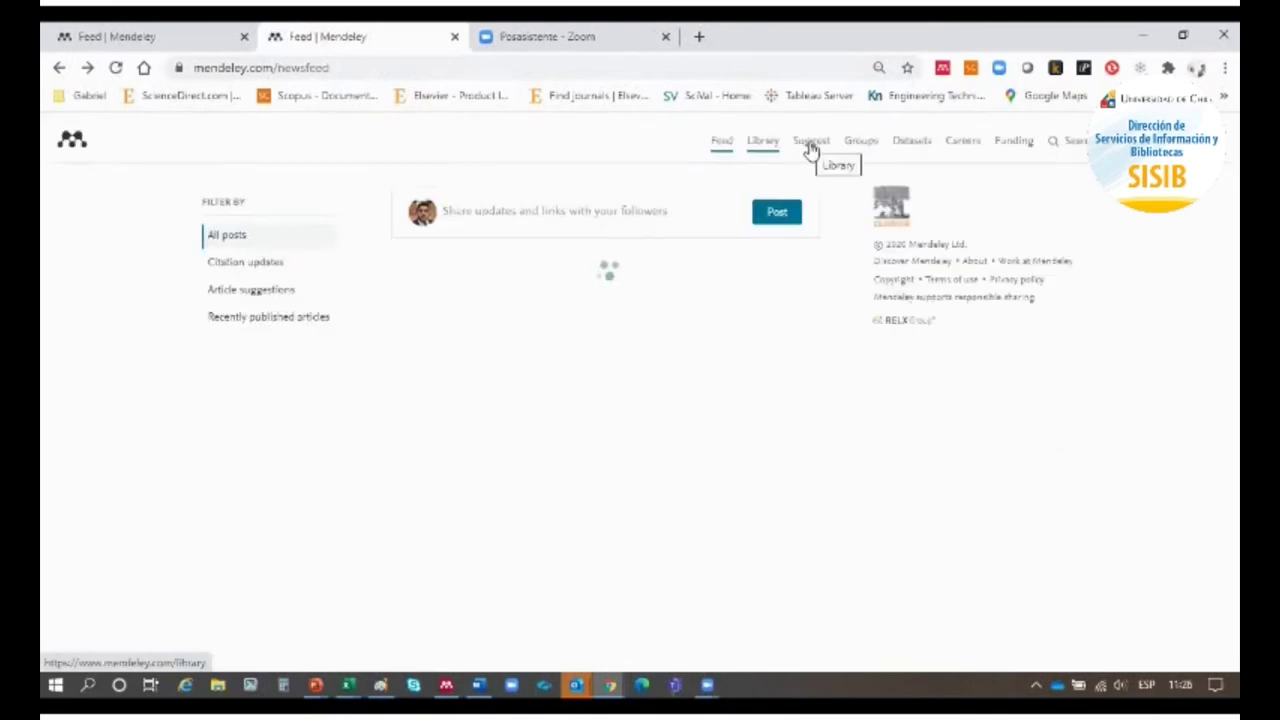
- Browse the Suggest recommendations and preview the Dietary AGEs colonic inflammation article's details
left_click(810, 148)
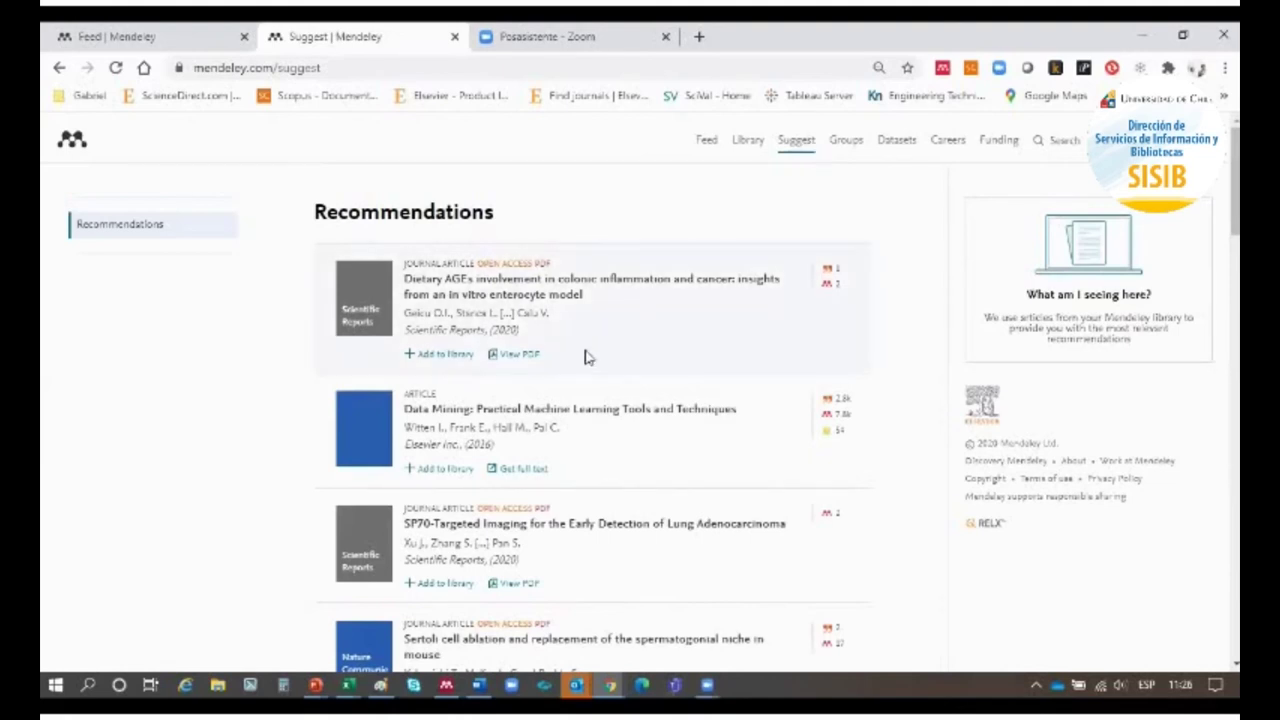
scroll(580, 350, "down", 8)
scroll(574, 337, "down", 1)
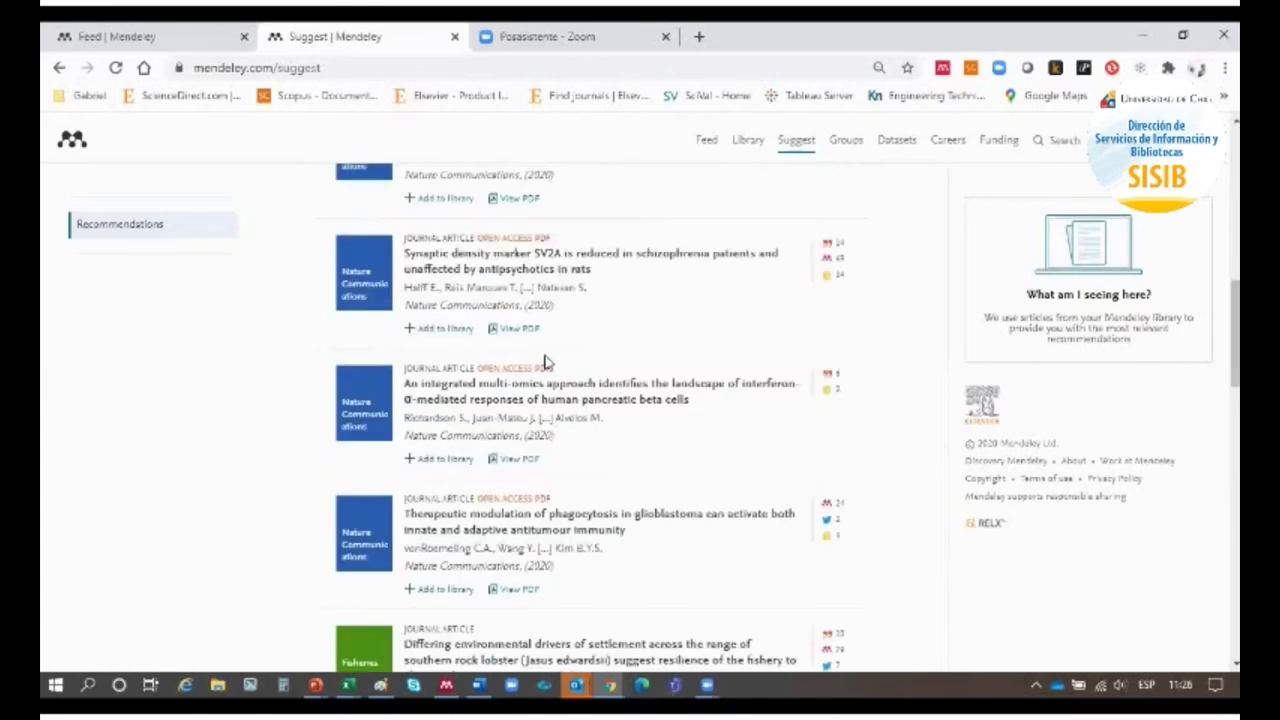
scroll(614, 400, "down", 5)
scroll(618, 470, "up", 3)
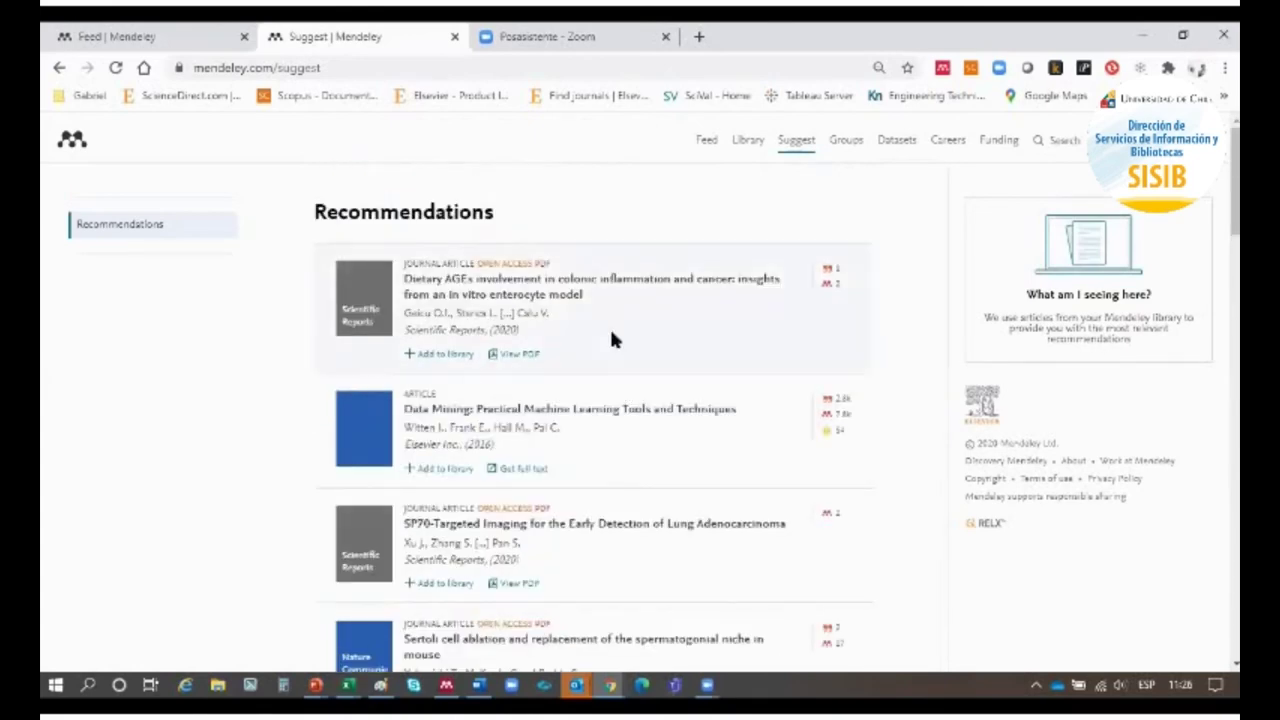
left_click_drag(489, 264, 522, 272)
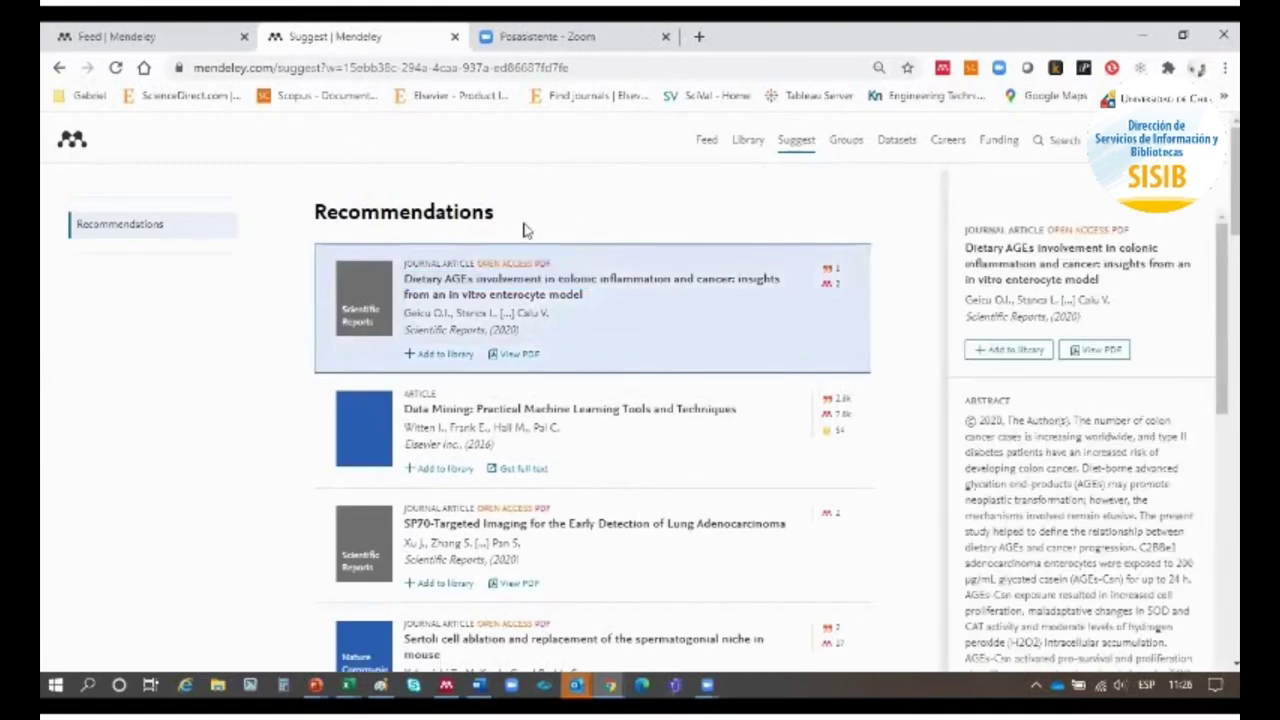
scroll(1020, 387, "down", 5)
scroll(1020, 387, "up", 5)
left_click(791, 277)
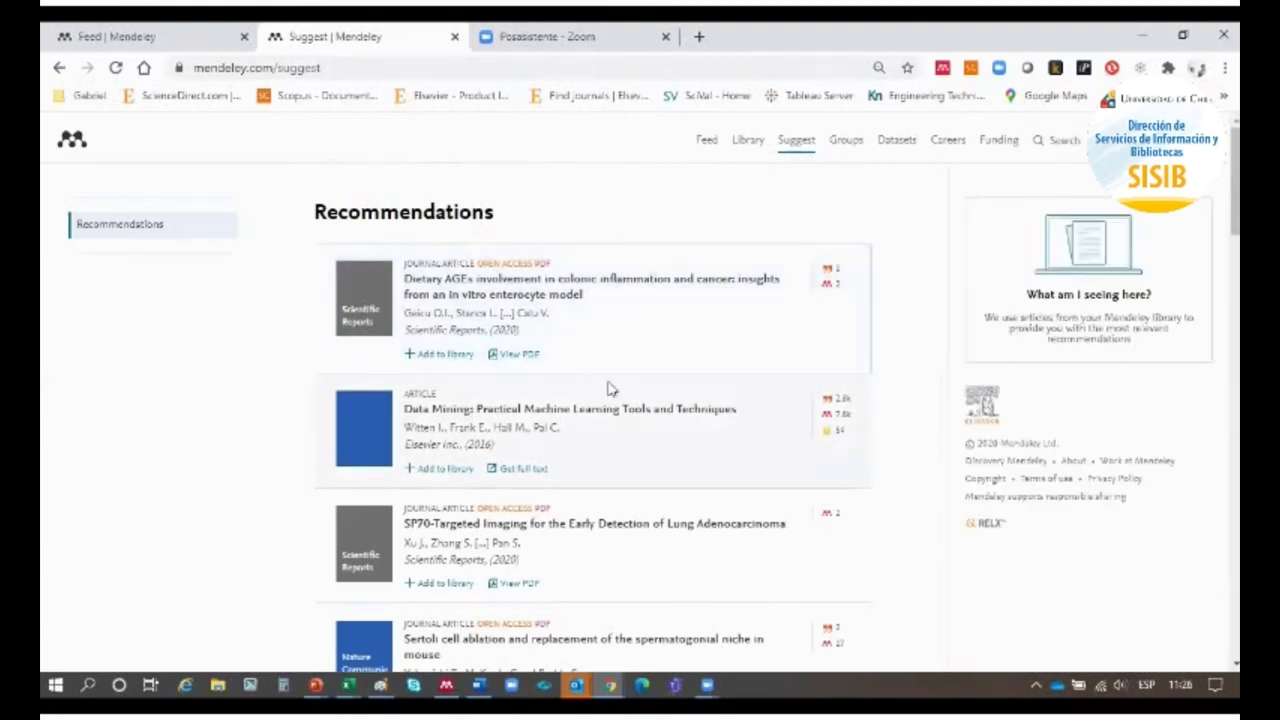
- View My Groups, cancel the new-group form, and bring up search for papers, people and groups
left_click(843, 147)
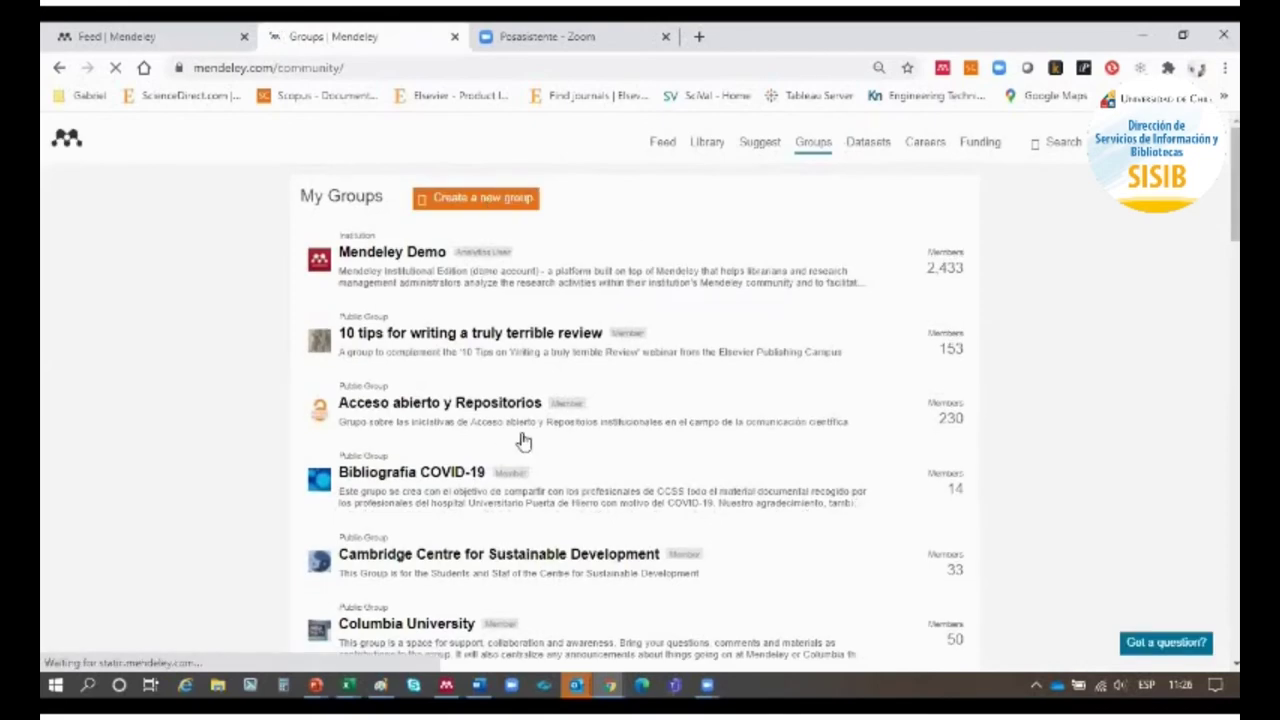
scroll(523, 441, "down", 5)
scroll(523, 437, "up", 5)
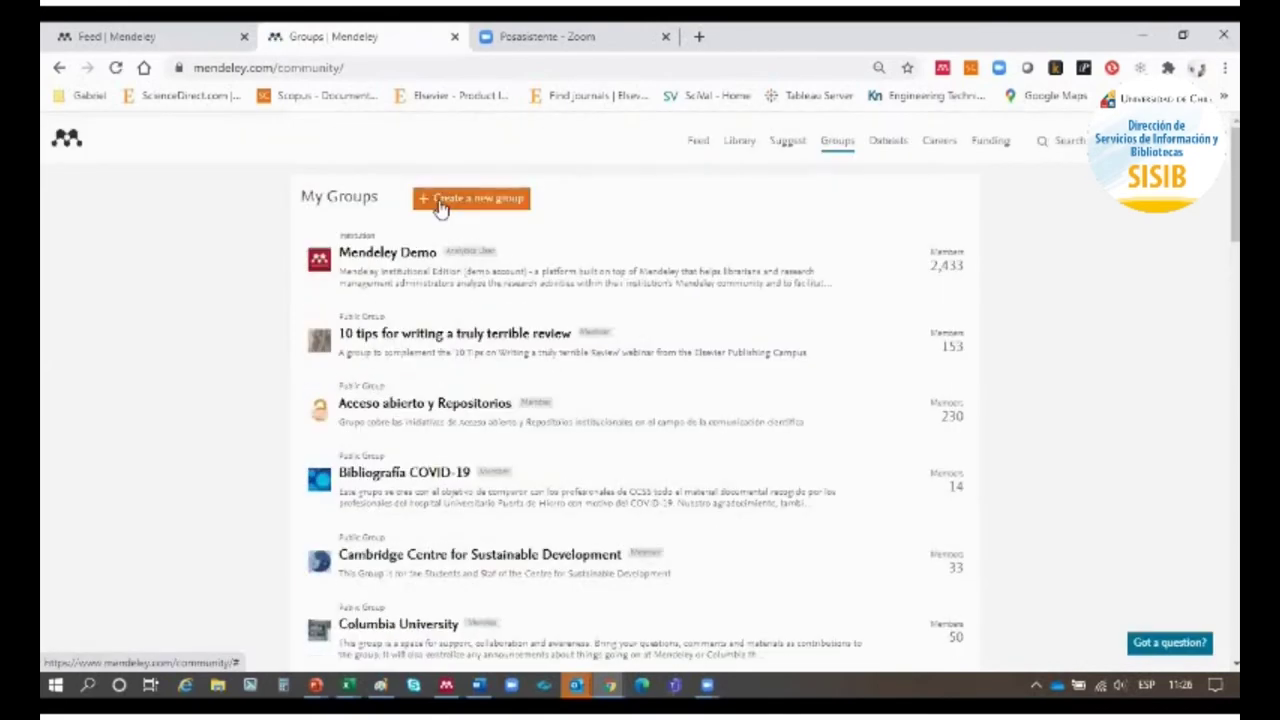
left_click(440, 203)
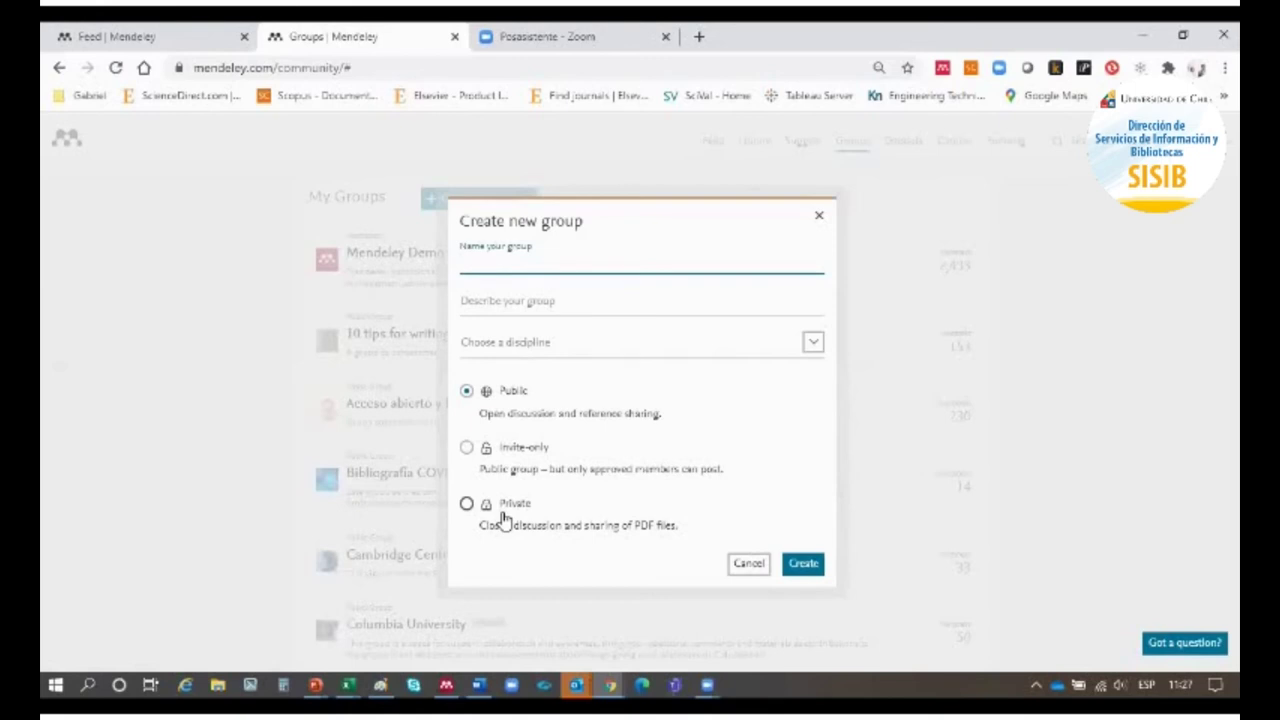
left_click(749, 563)
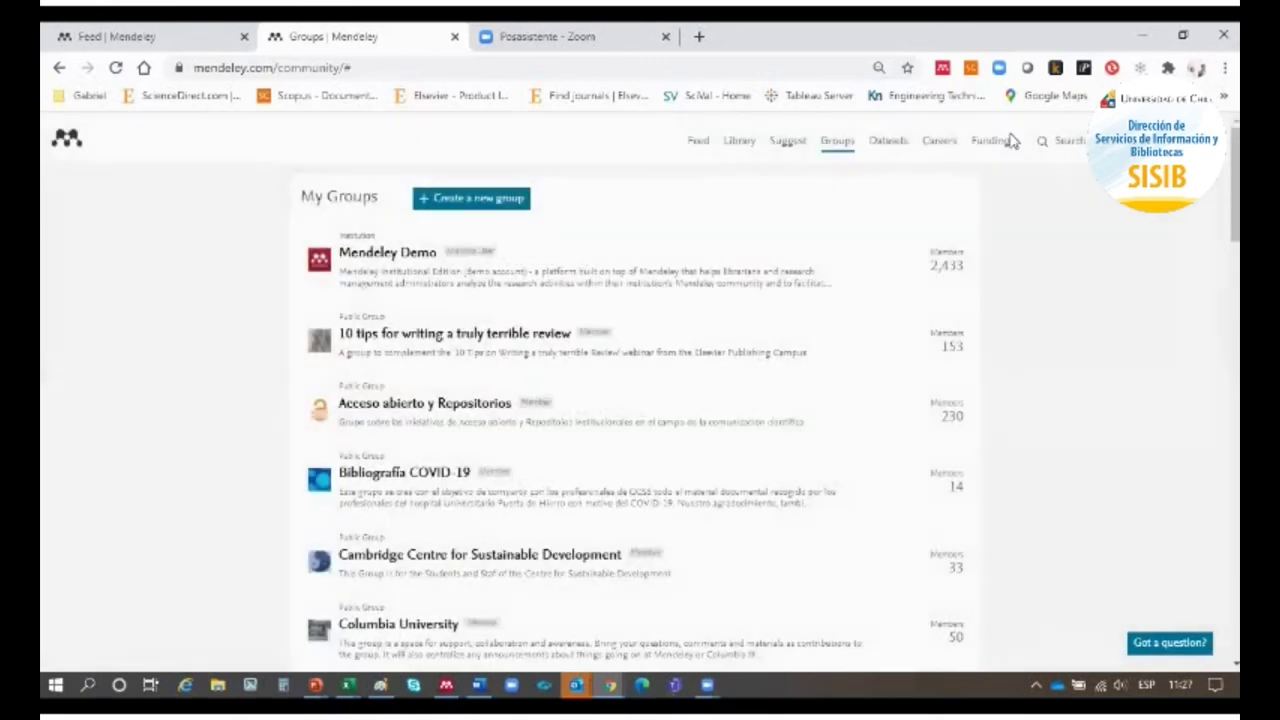
left_click(1063, 146)
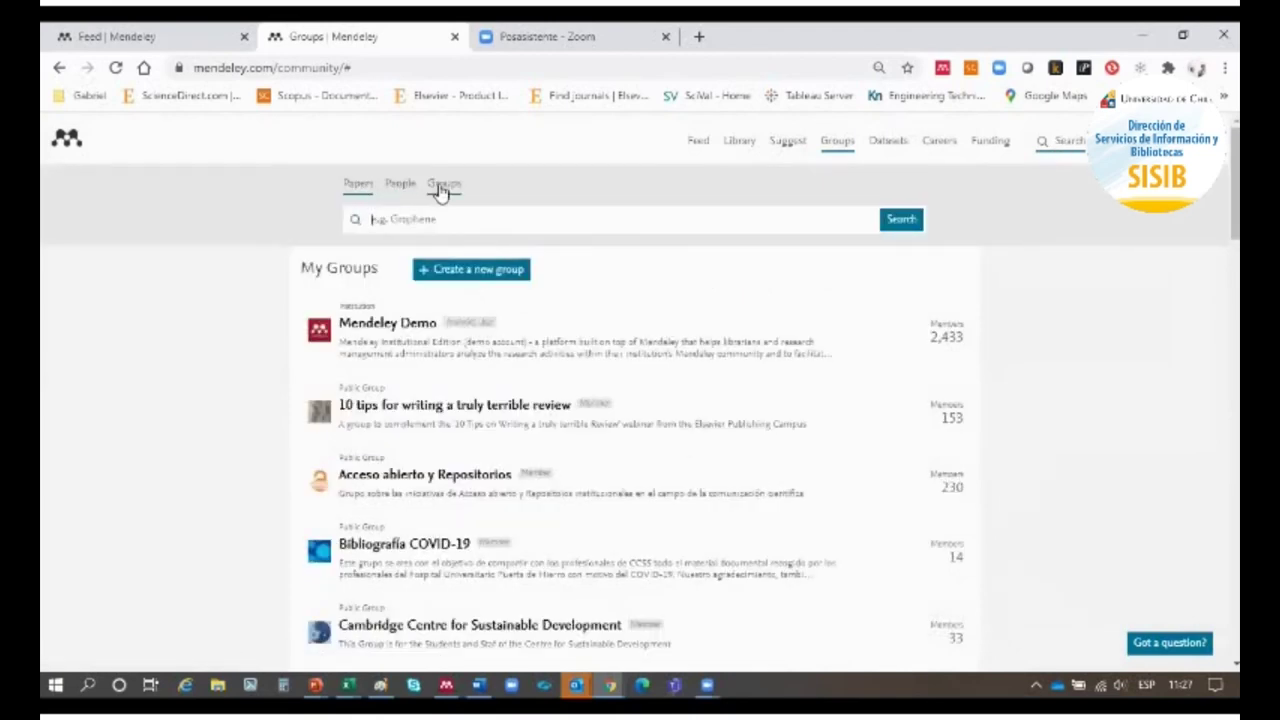
- Open Mendeley Data in a new tab and show My datasets with its five drafts
left_click(888, 148)
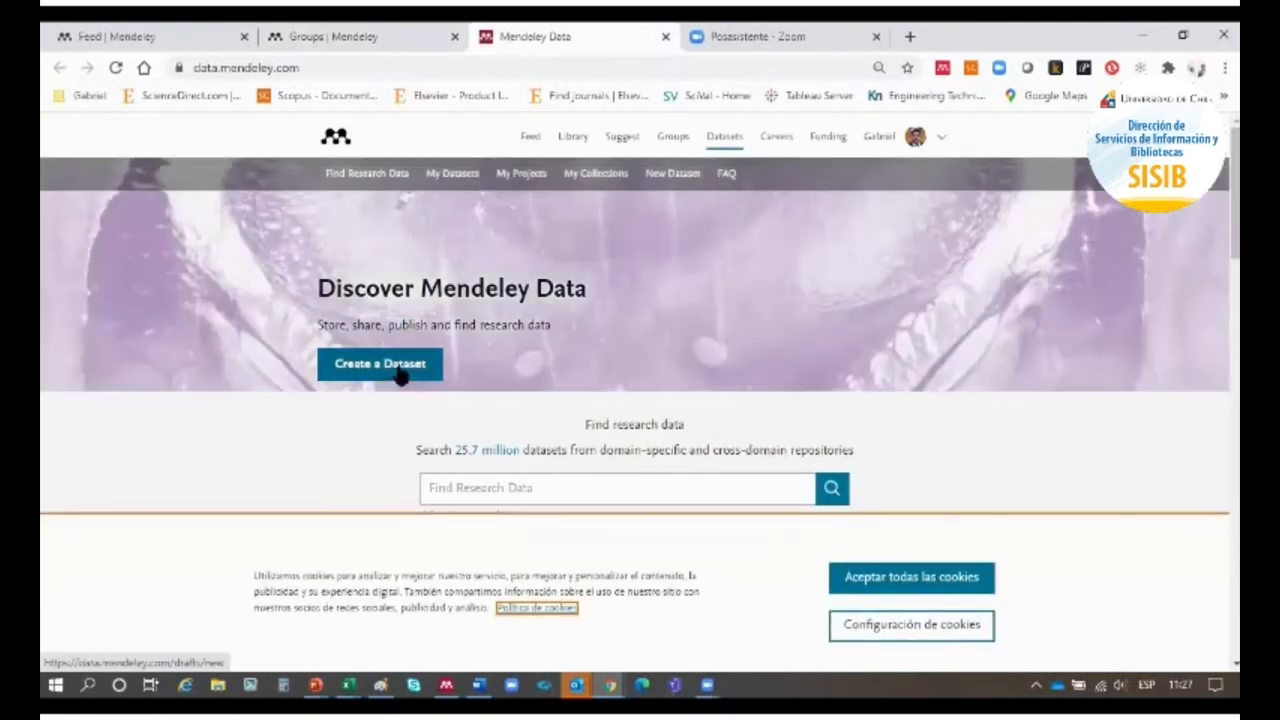
left_click(453, 176)
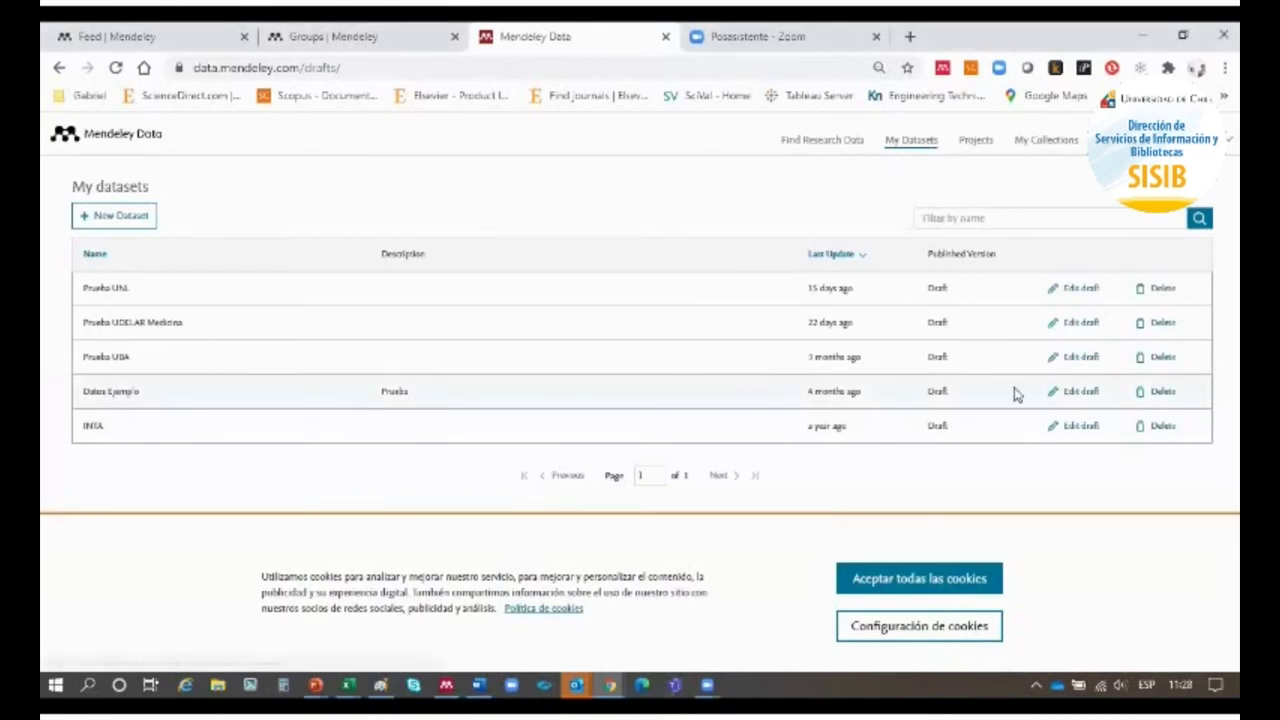
- Open the Datos Ejemplo draft for editing, accept all cookies, and review its title and description
left_click(1072, 396)
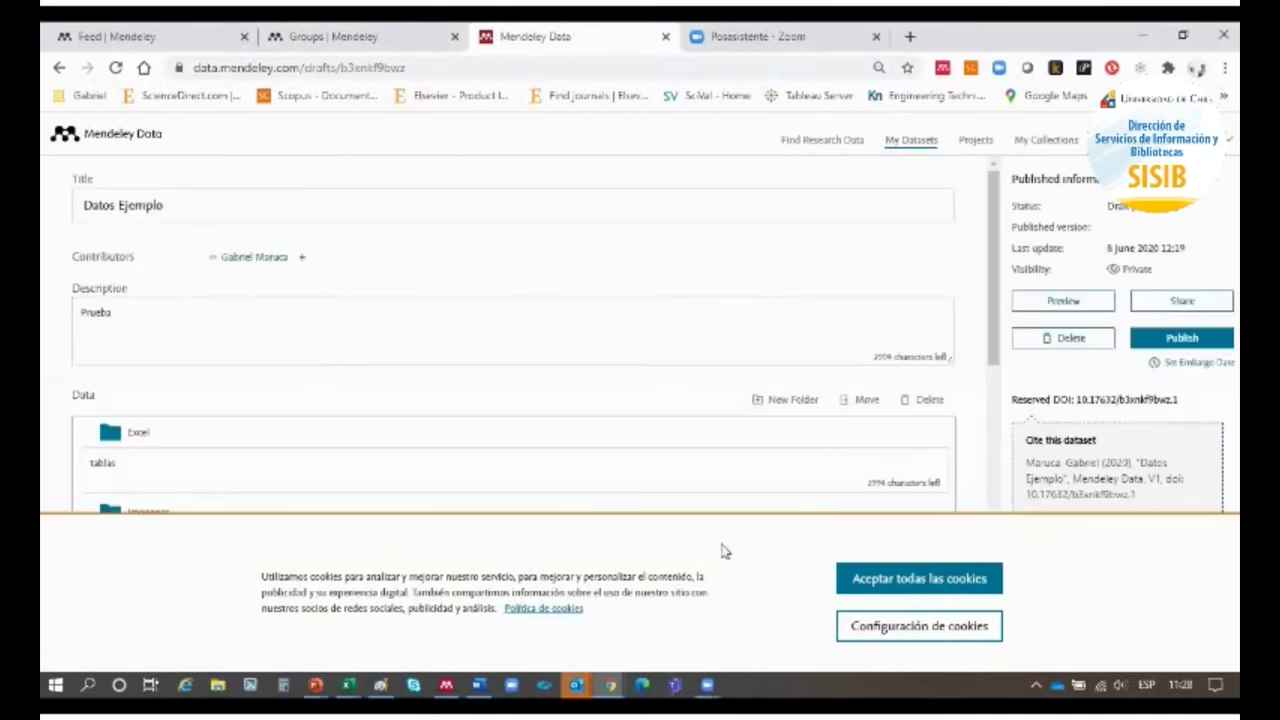
left_click(945, 583)
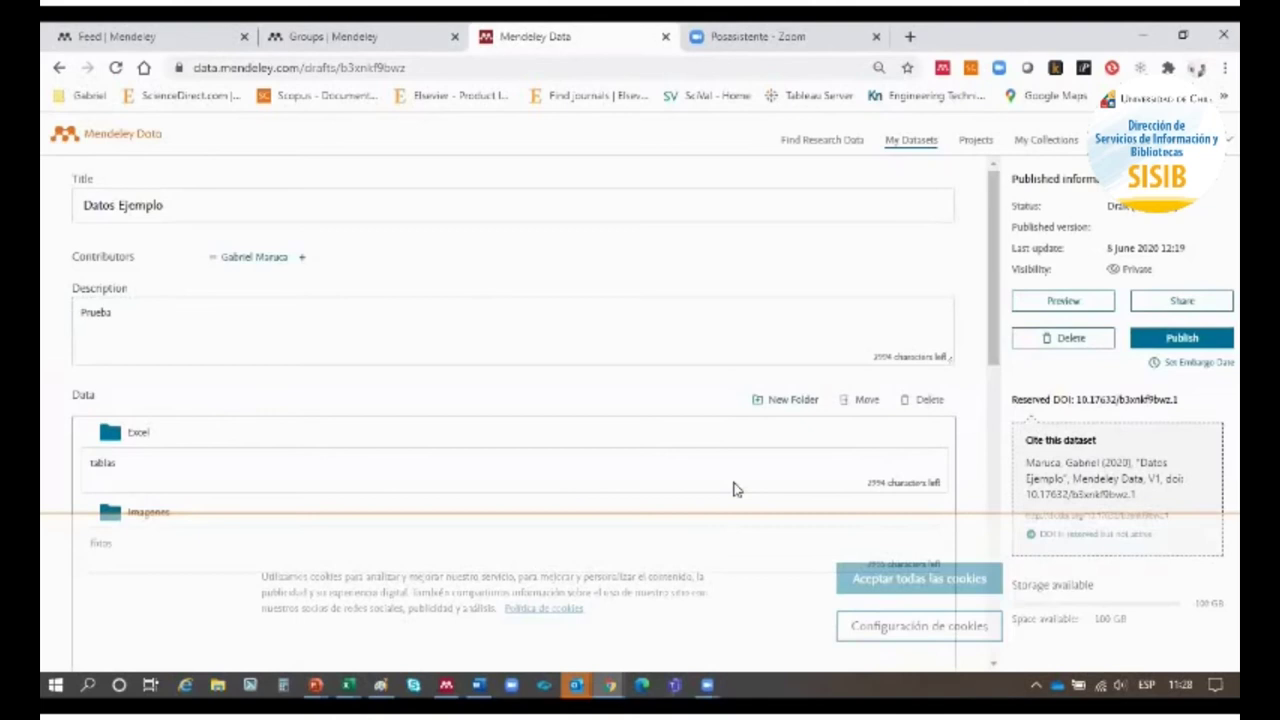
left_click(238, 204)
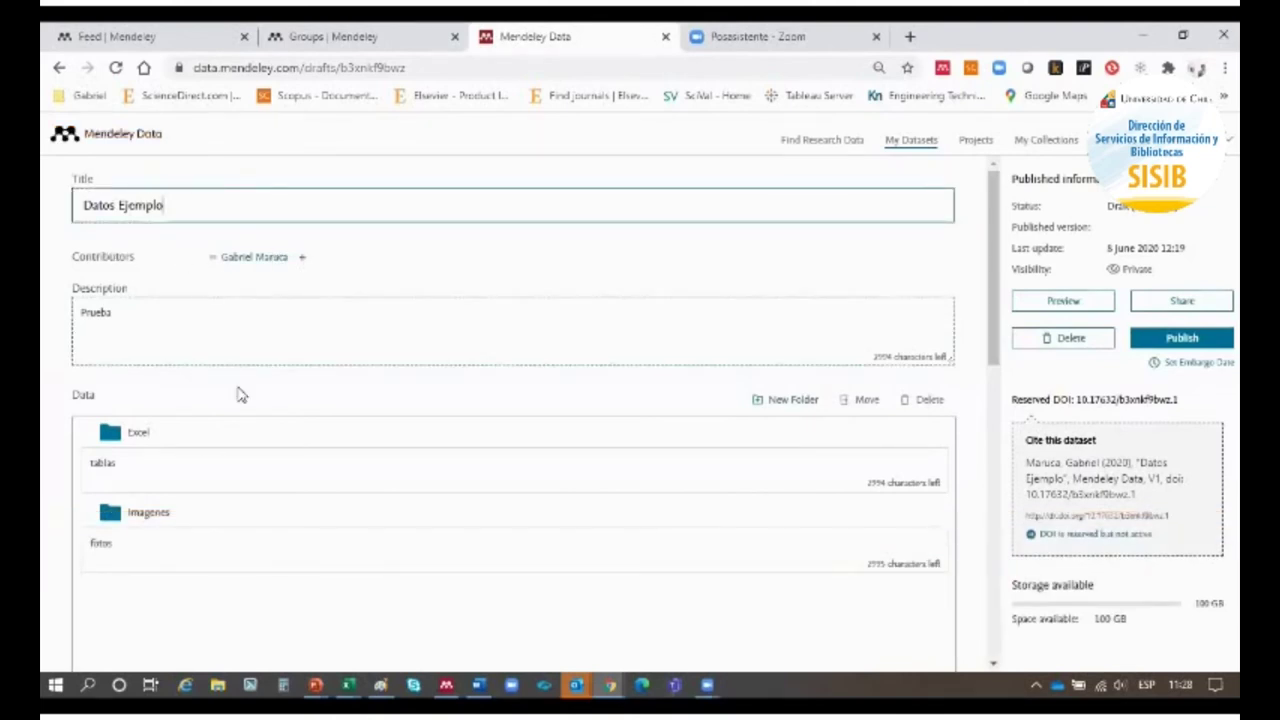
key("Tab")
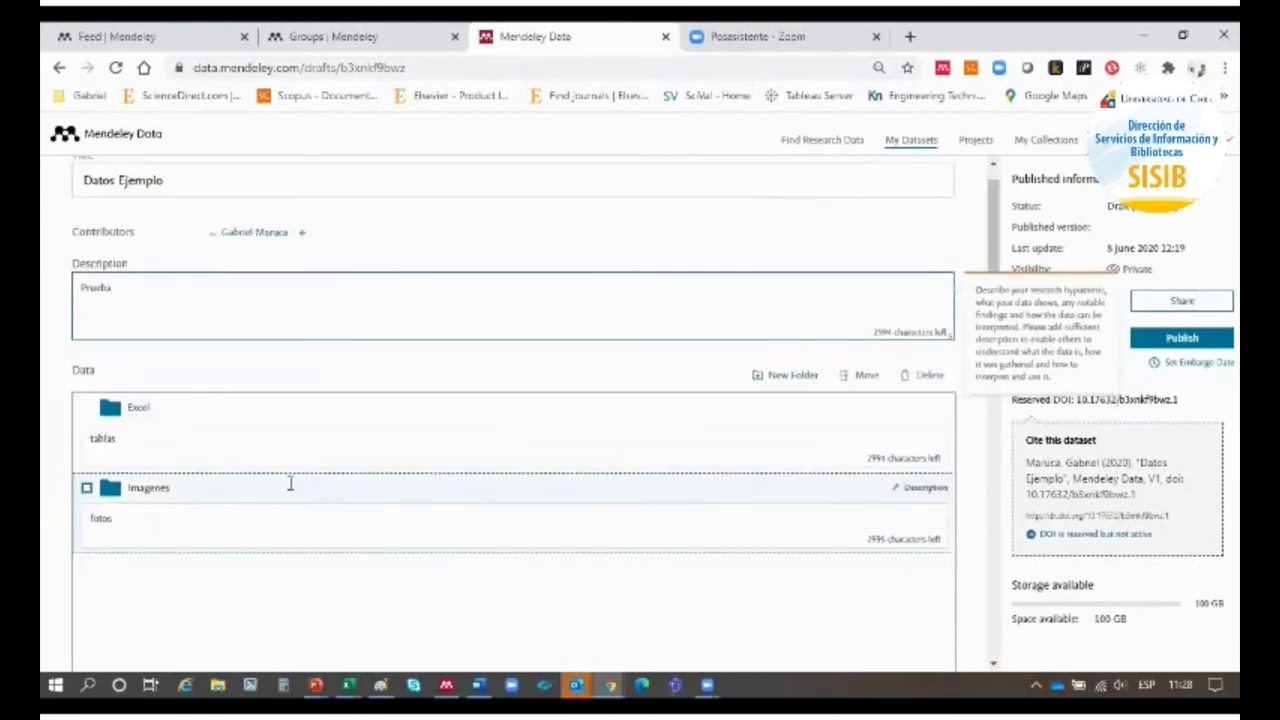
scroll(289, 480, "down", 4)
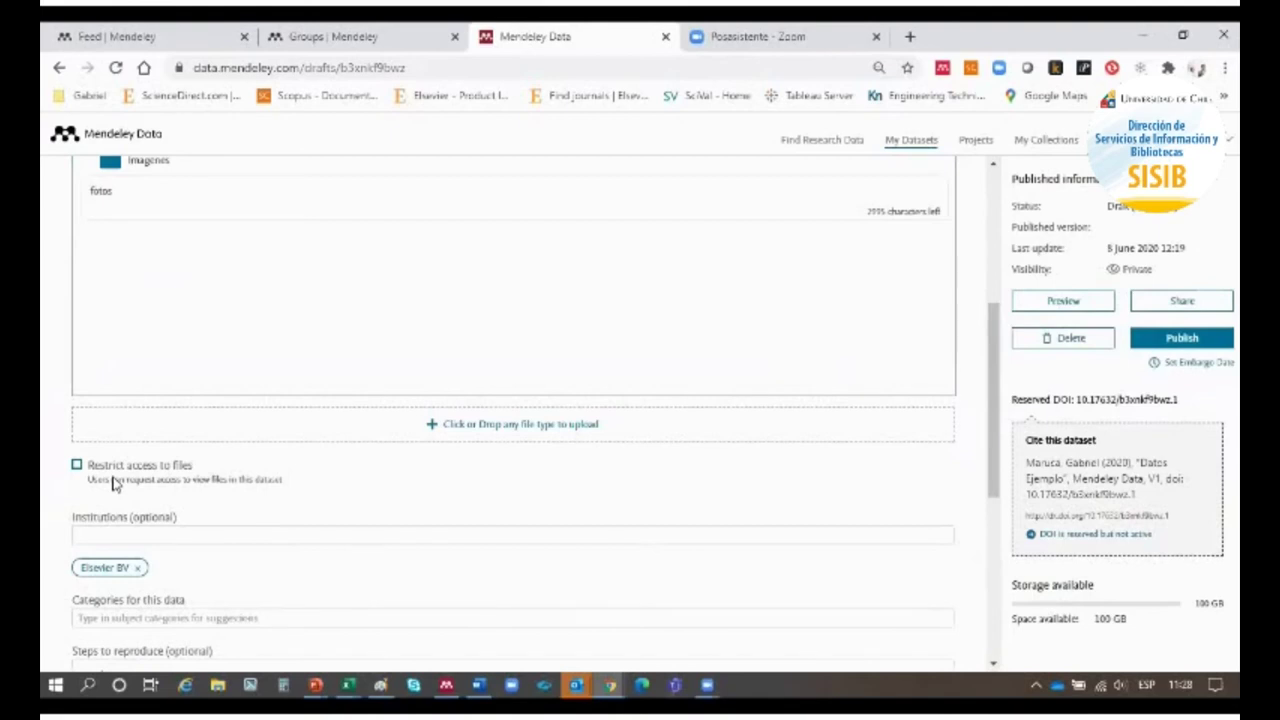
- Review the Institutions (Elsevier BV), Categories and Steps to reproduce ('prueba') fields
left_click(96, 530)
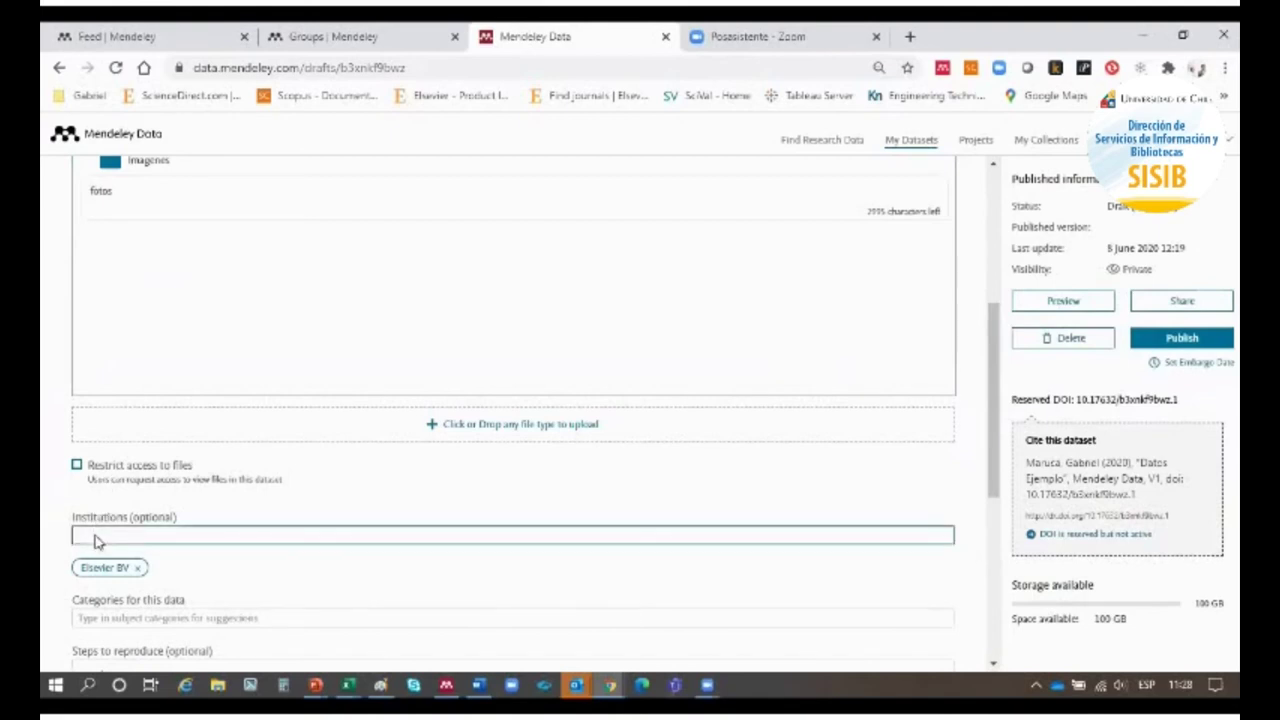
scroll(97, 537, "down", 2)
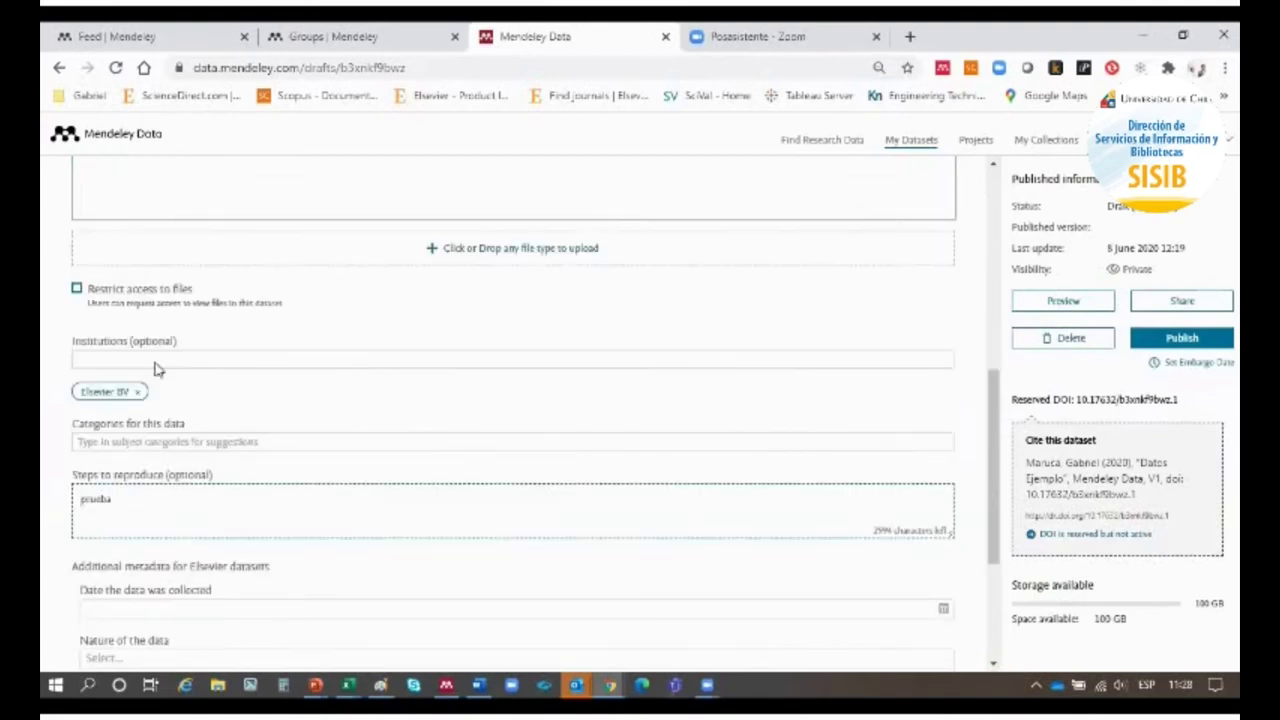
left_click(100, 395)
key("Tab")
left_click(137, 506)
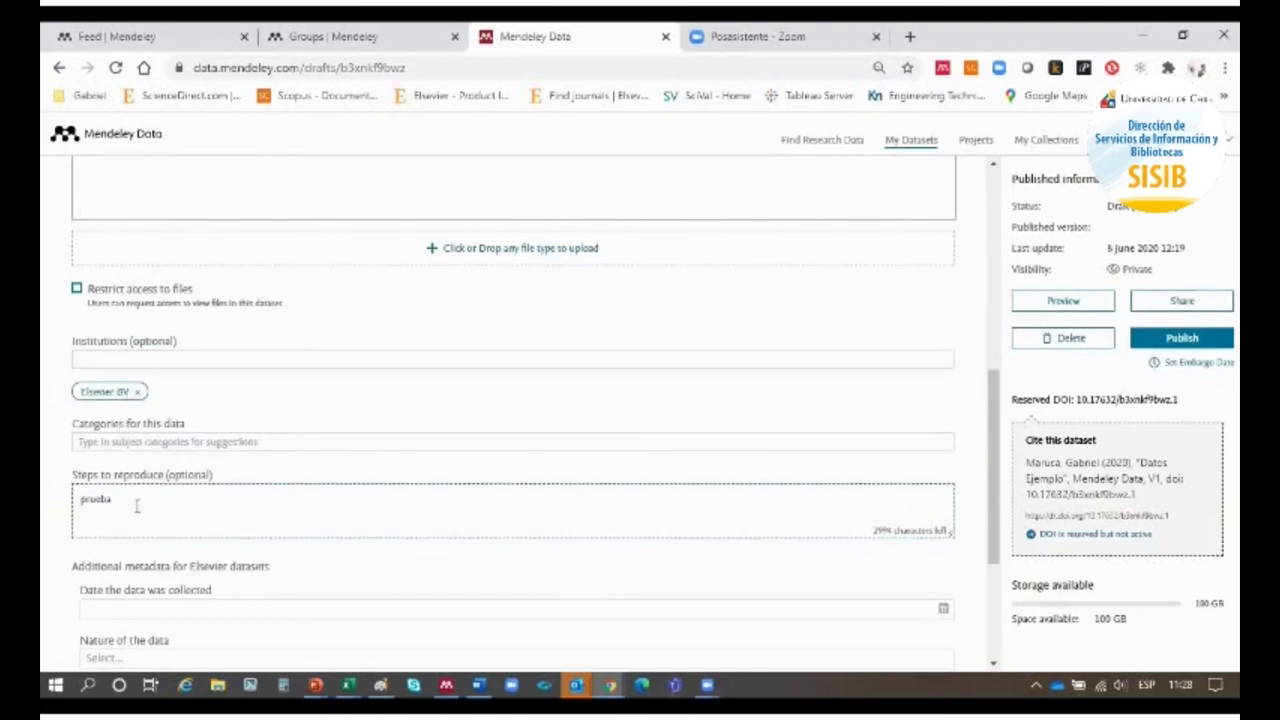
left_click(146, 442)
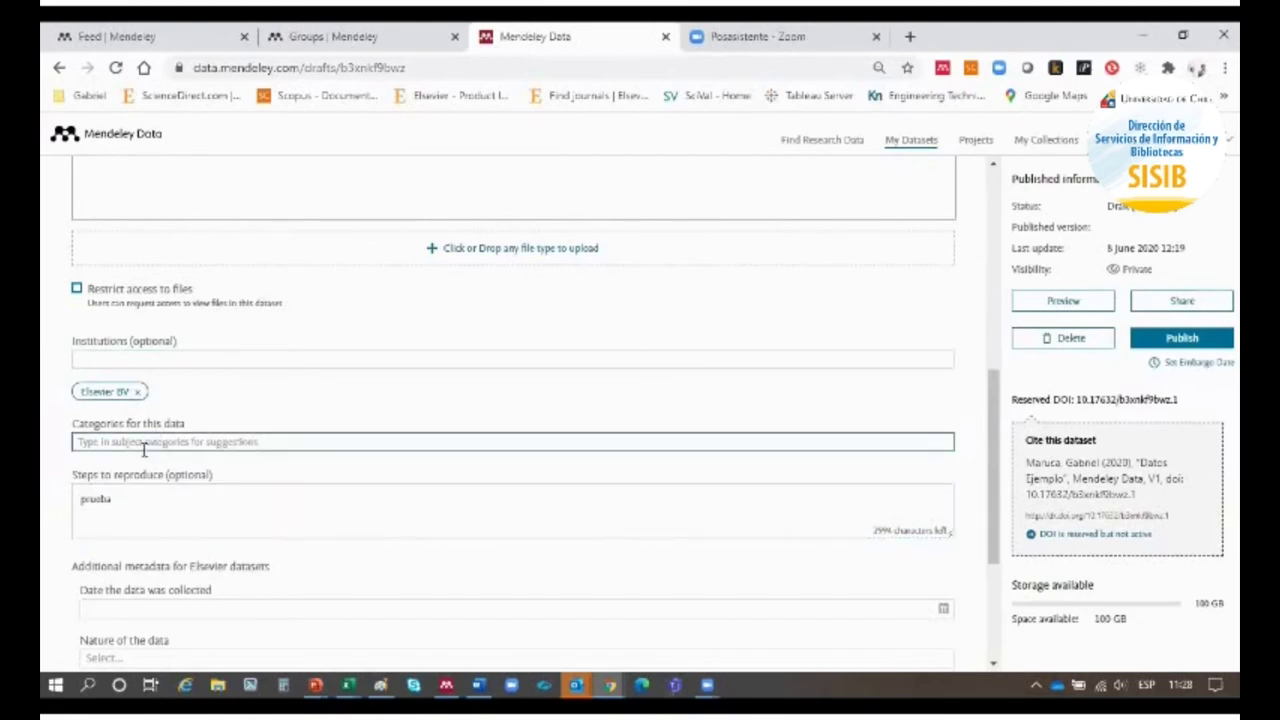
left_click(94, 531)
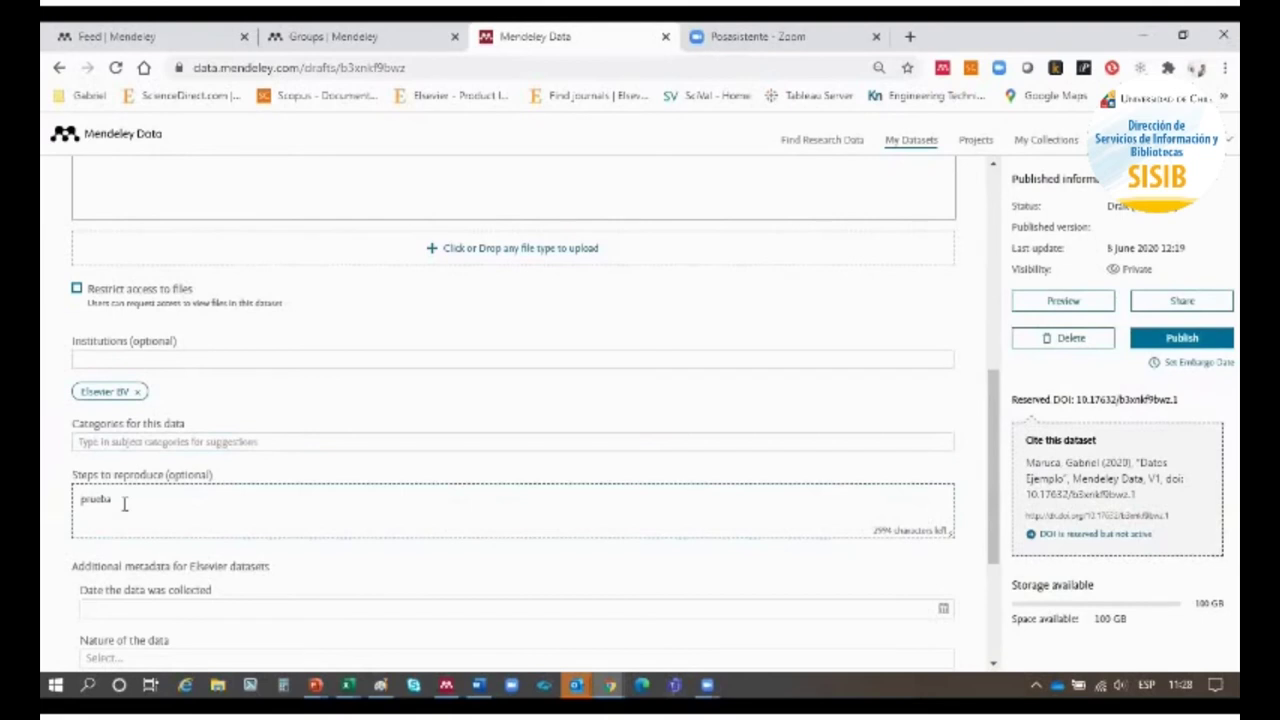
double_click(122, 504)
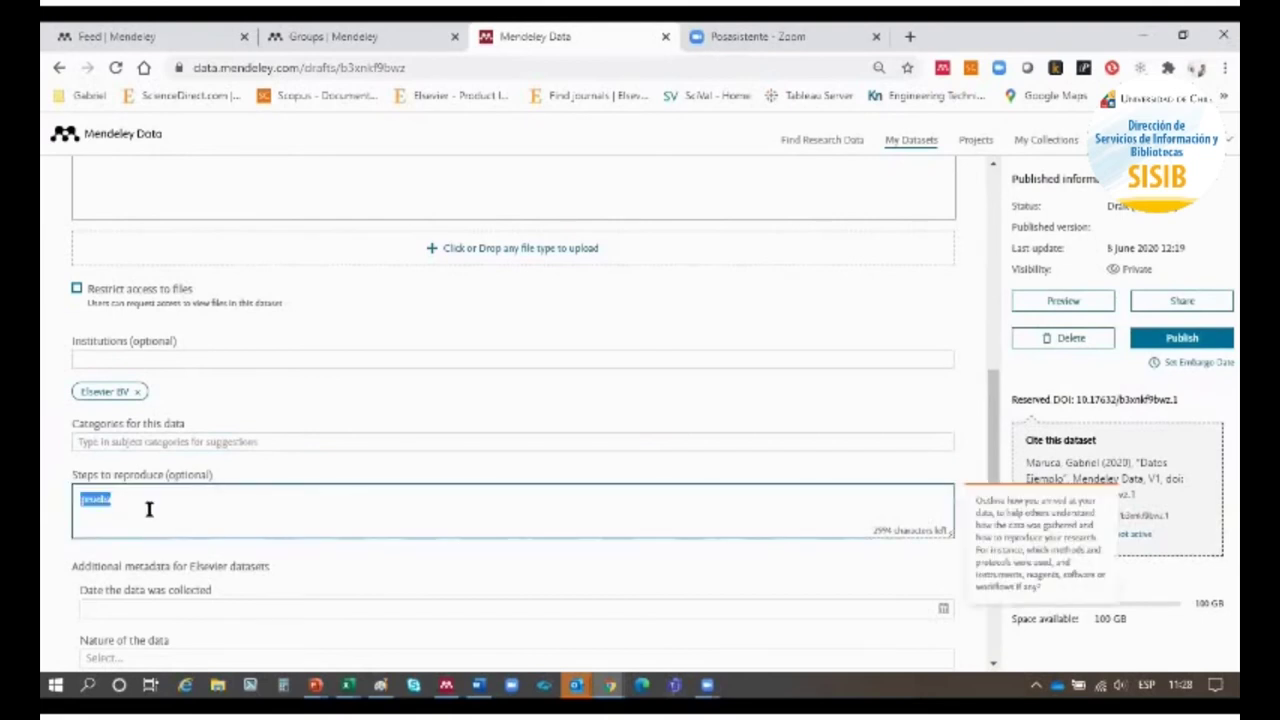
scroll(148, 512, "down", 3)
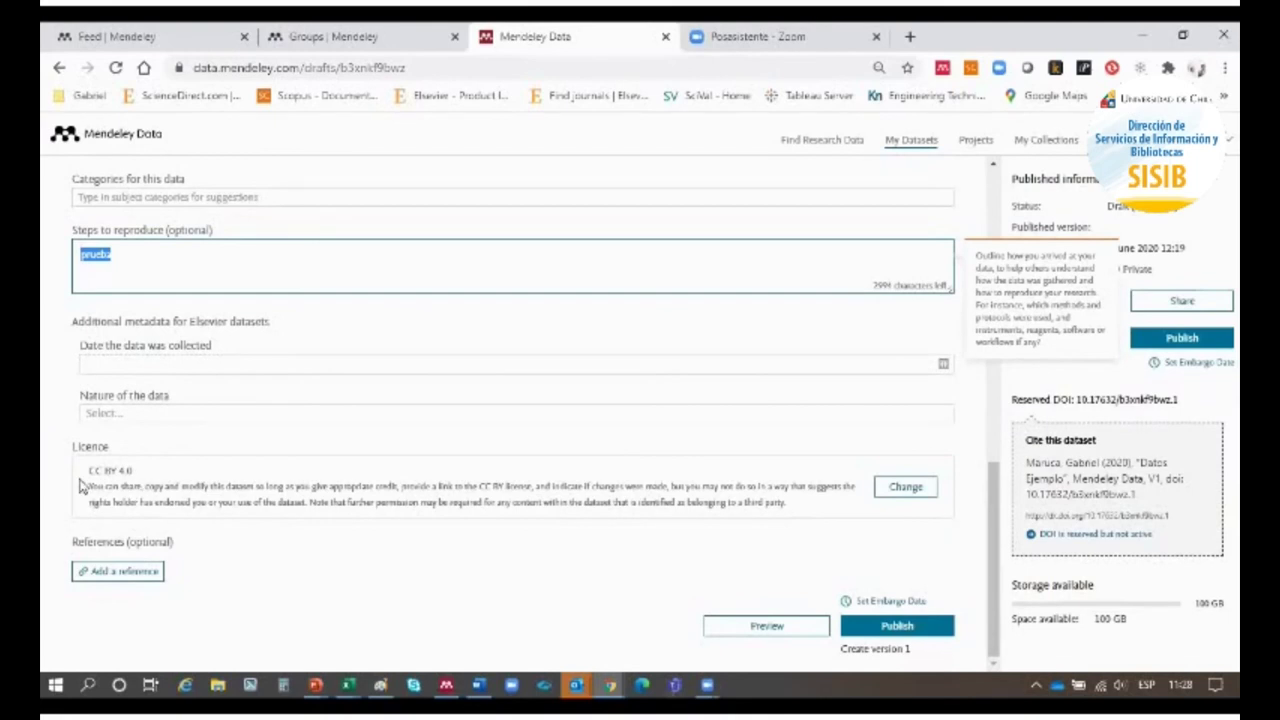
left_click(983, 415)
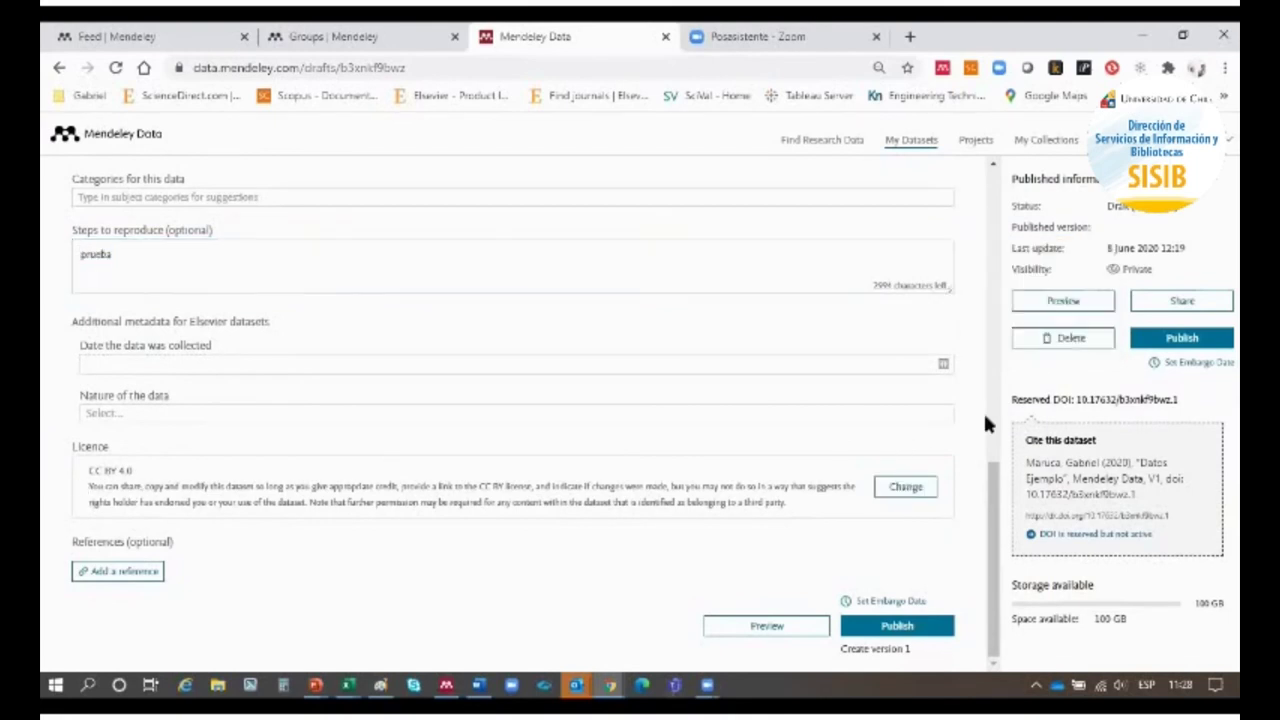
left_click(936, 495)
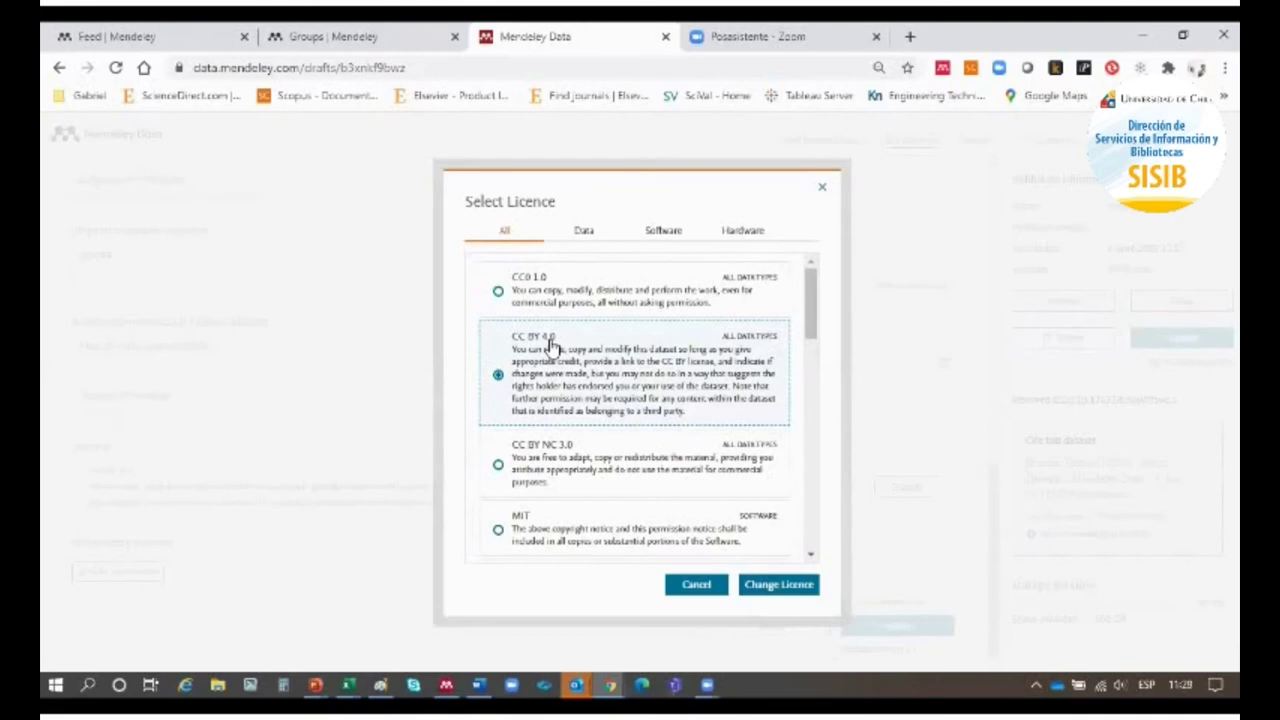
scroll(555, 385, "down", 2)
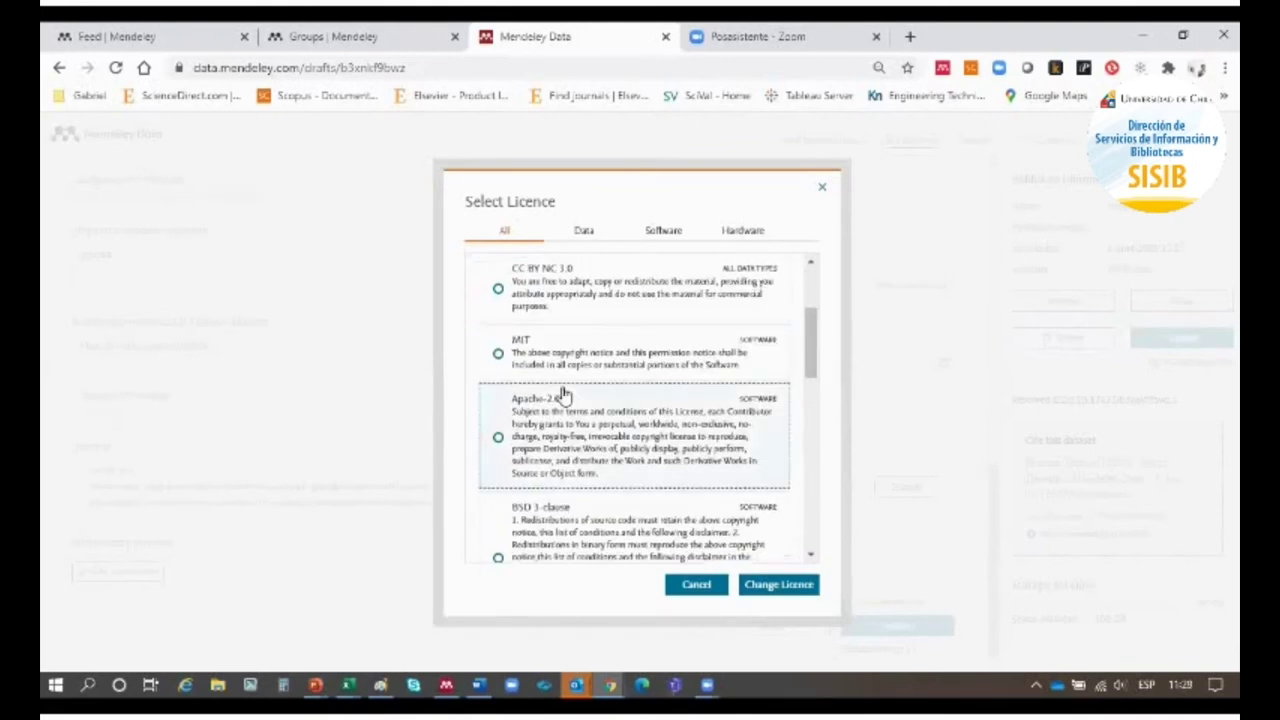
scroll(563, 395, "down", 3)
left_click(679, 586)
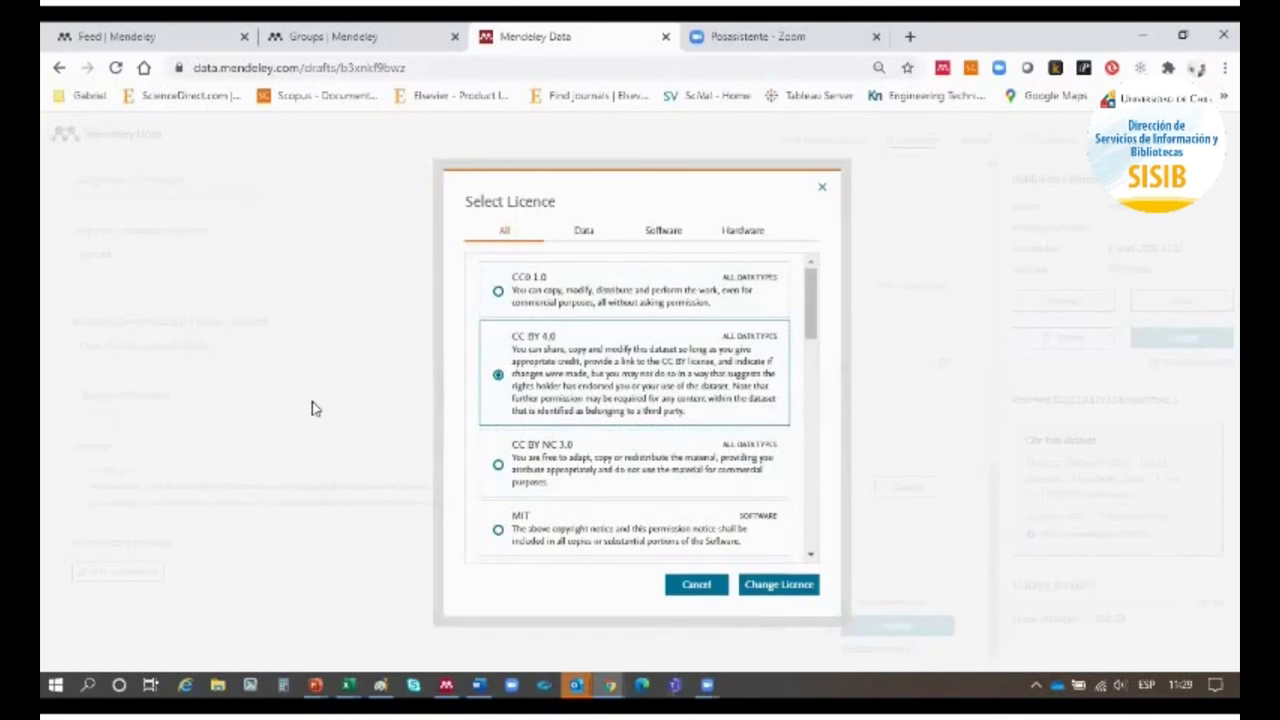
left_click(707, 588)
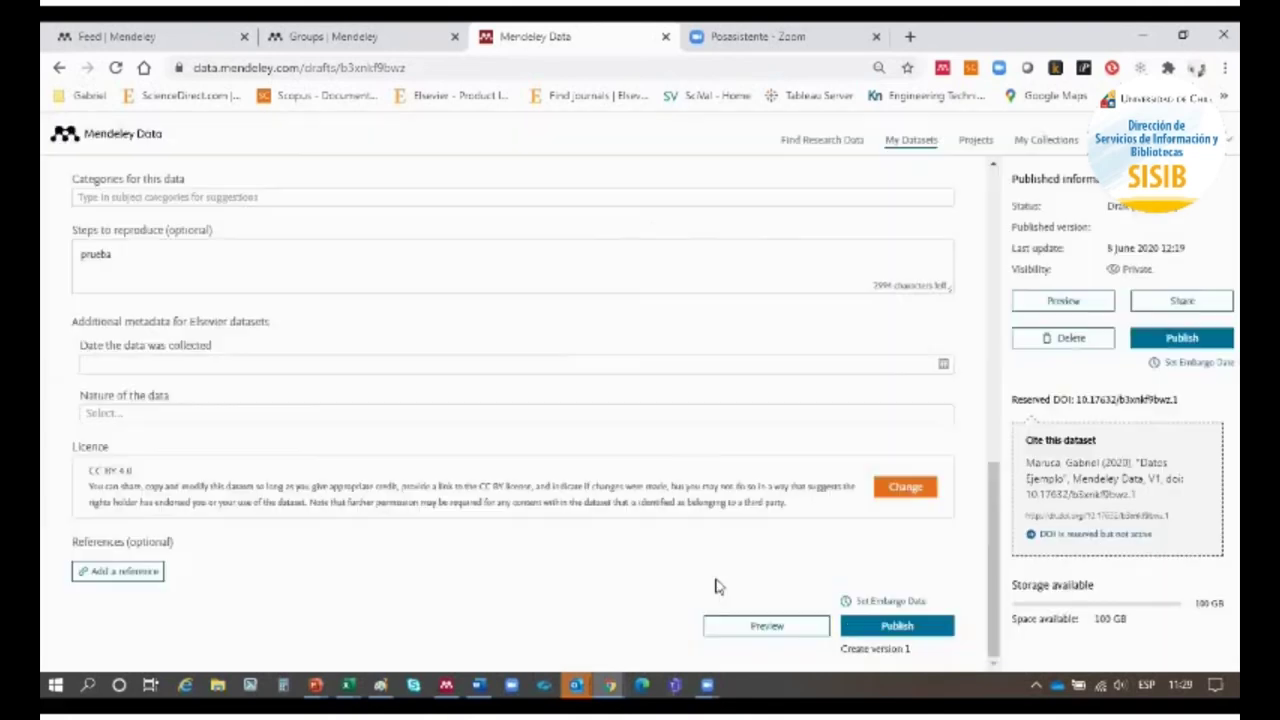
scroll(45, 285, "up", 10)
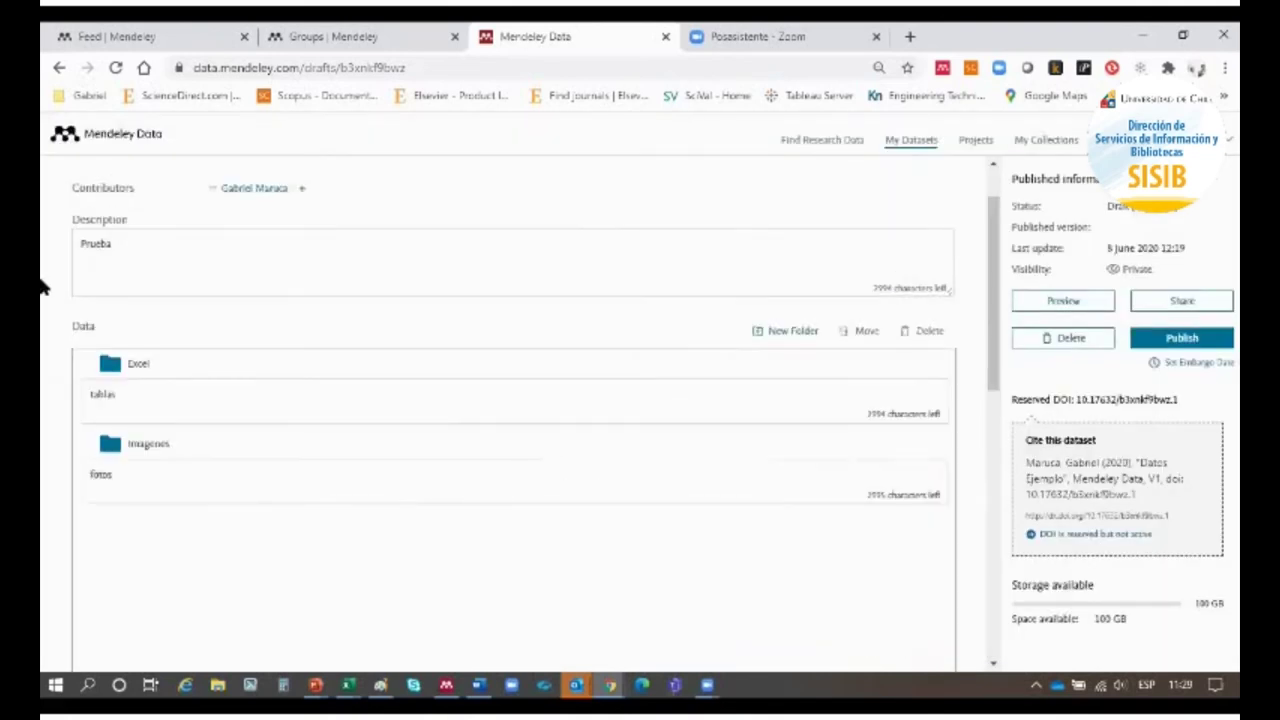
scroll(352, 289, "up", 1)
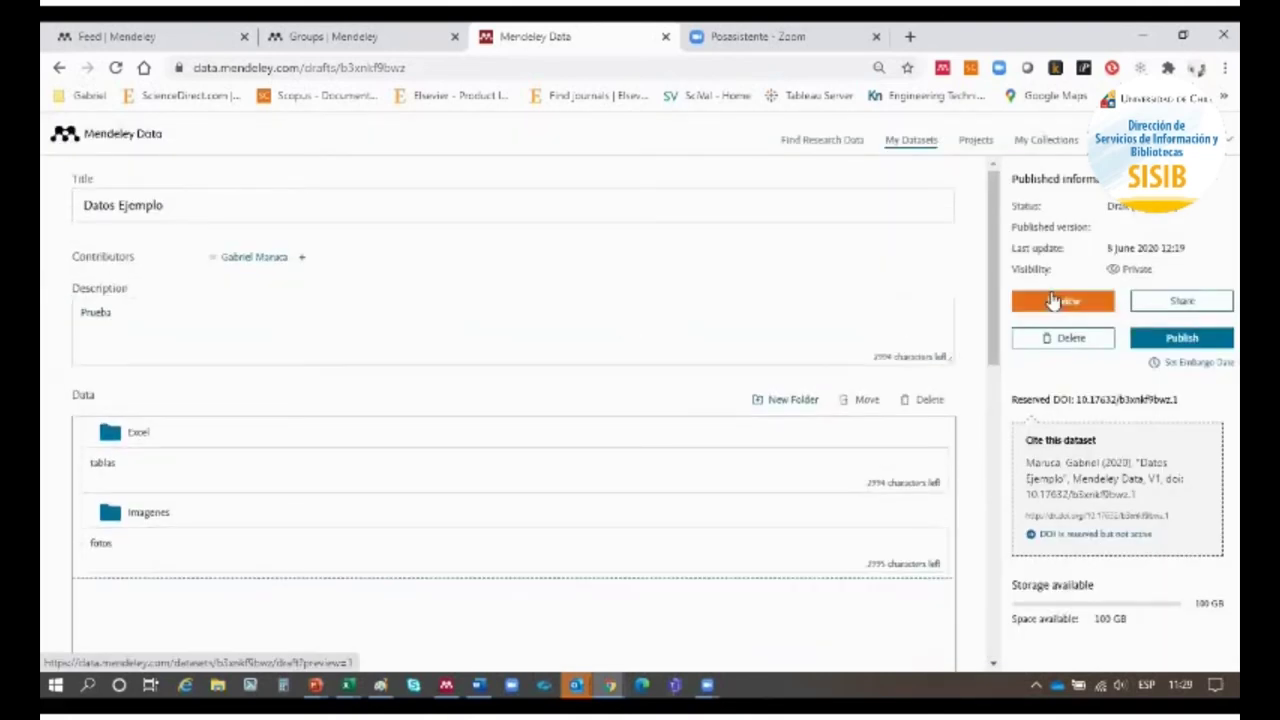
- Get a preview link for the Datos Ejemplo draft and choose a 3-month embargo length
left_click(1166, 314)
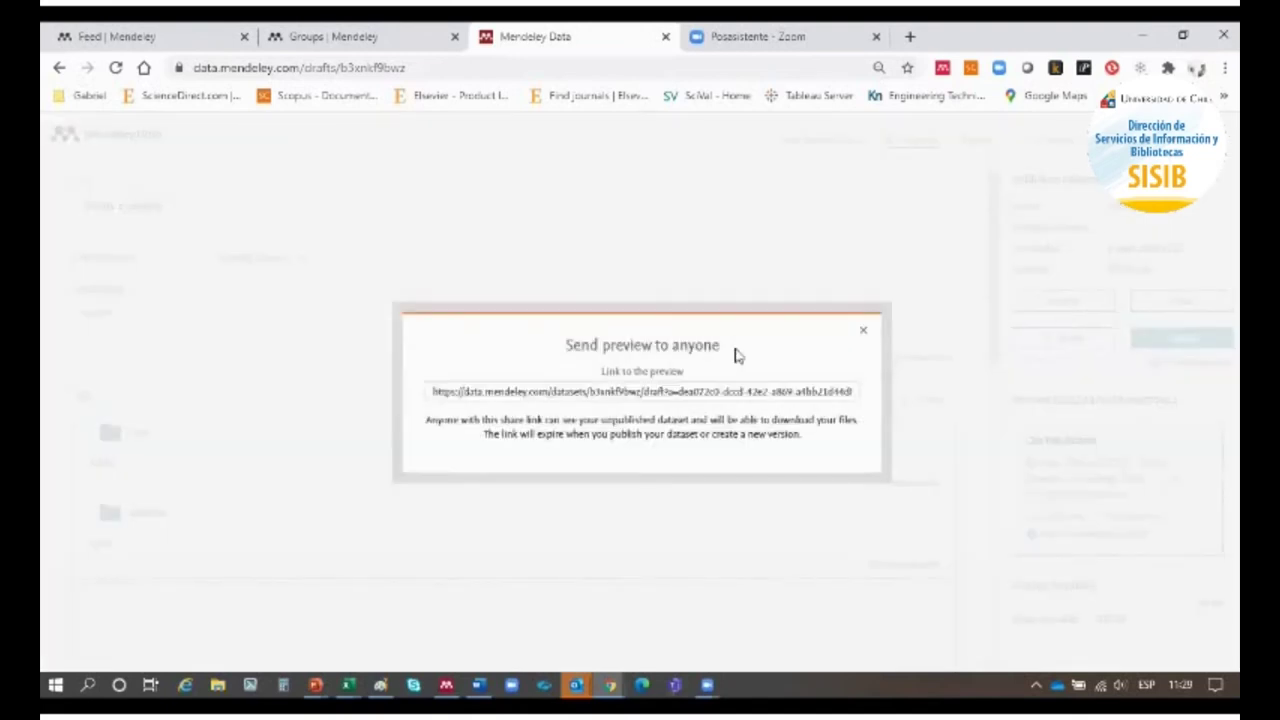
left_click(864, 334)
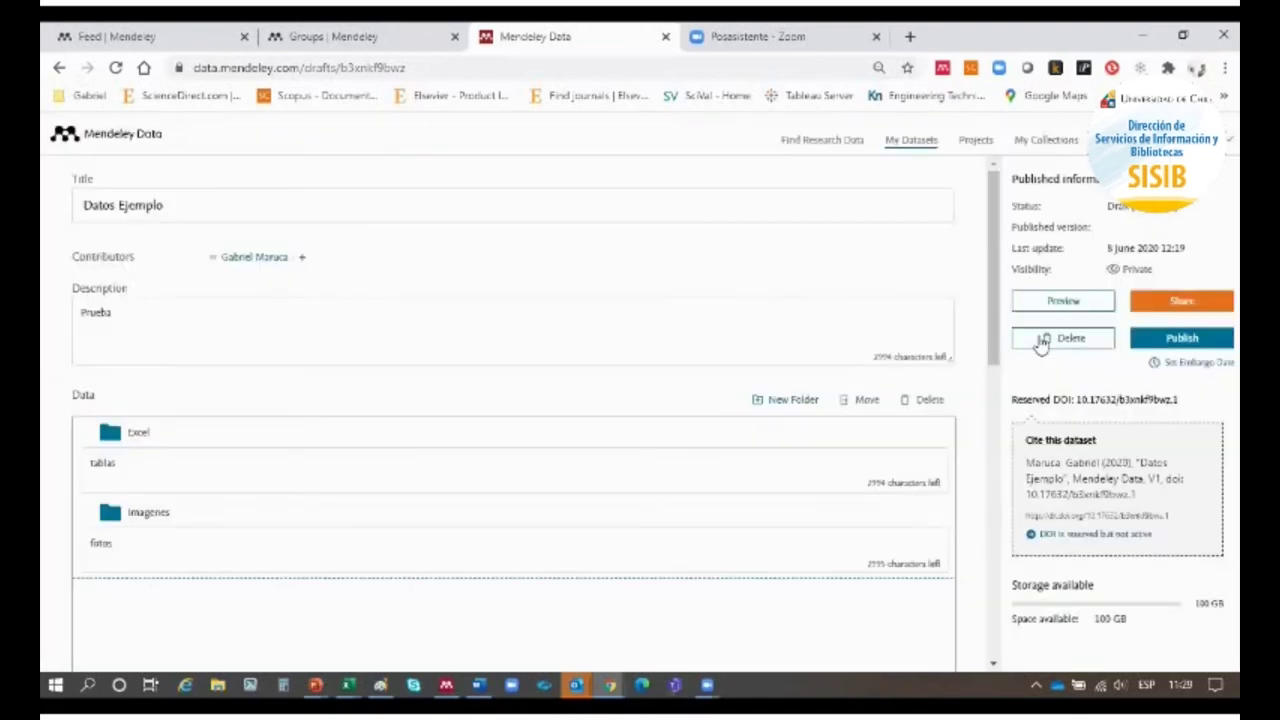
left_click(1176, 363)
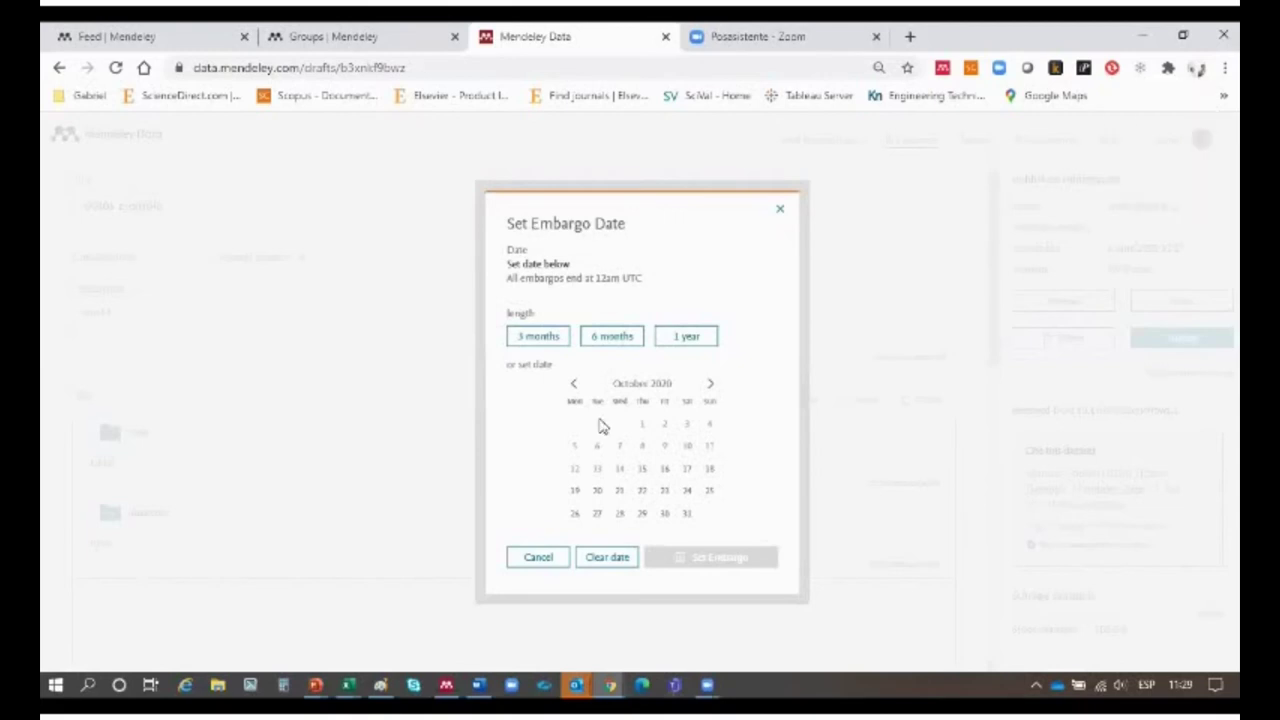
left_click(550, 338)
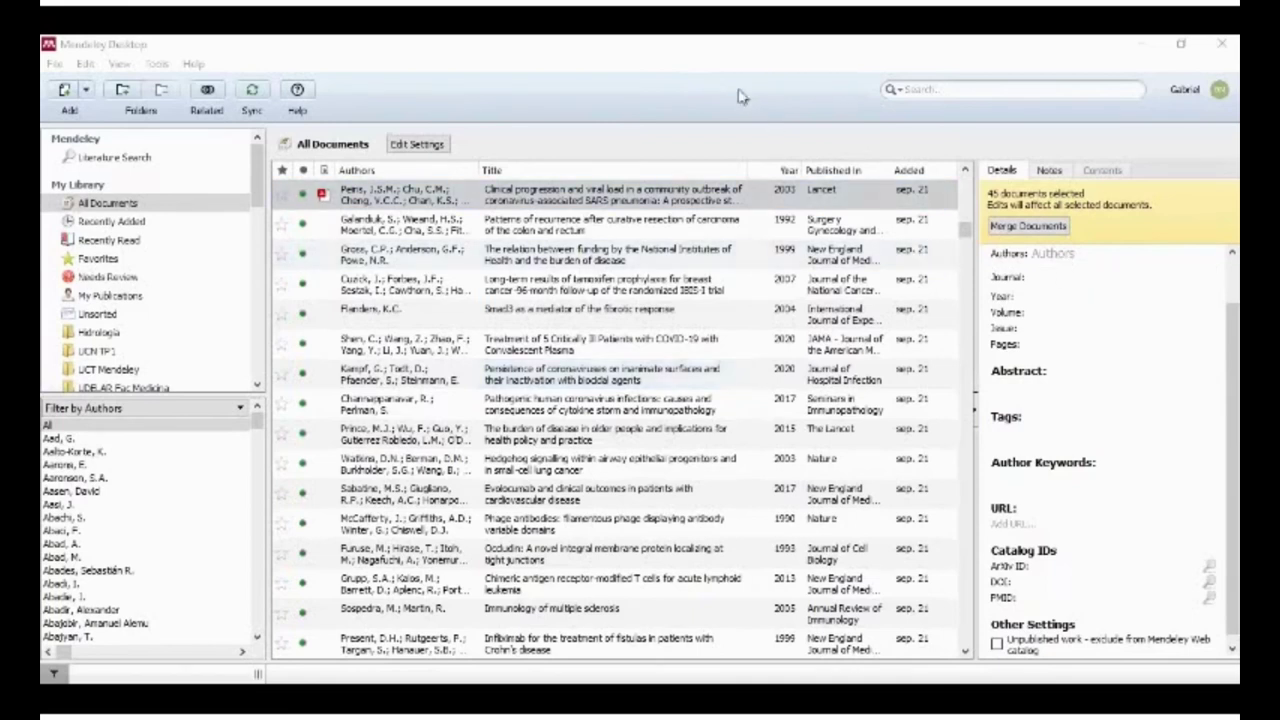
- Sync the Mendeley Desktop library, with the 2003 Lancet SARS study, to the online account
left_click(537, 48)
left_click(256, 92)
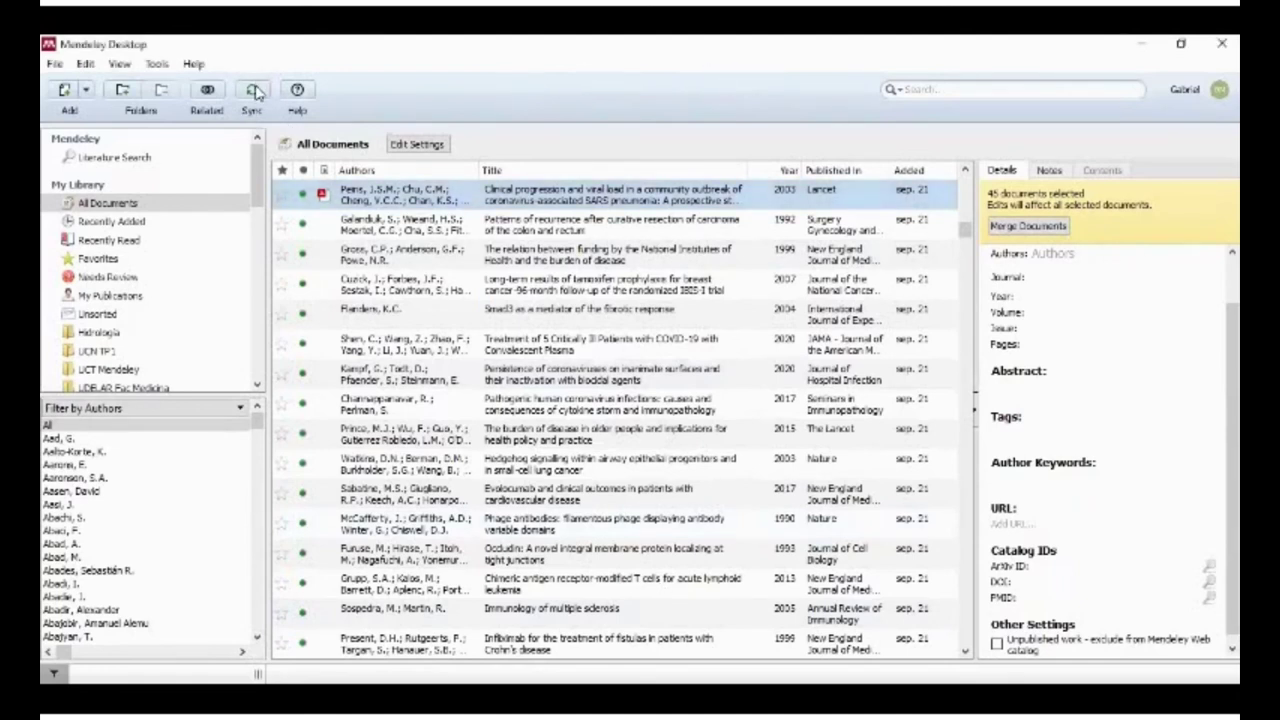
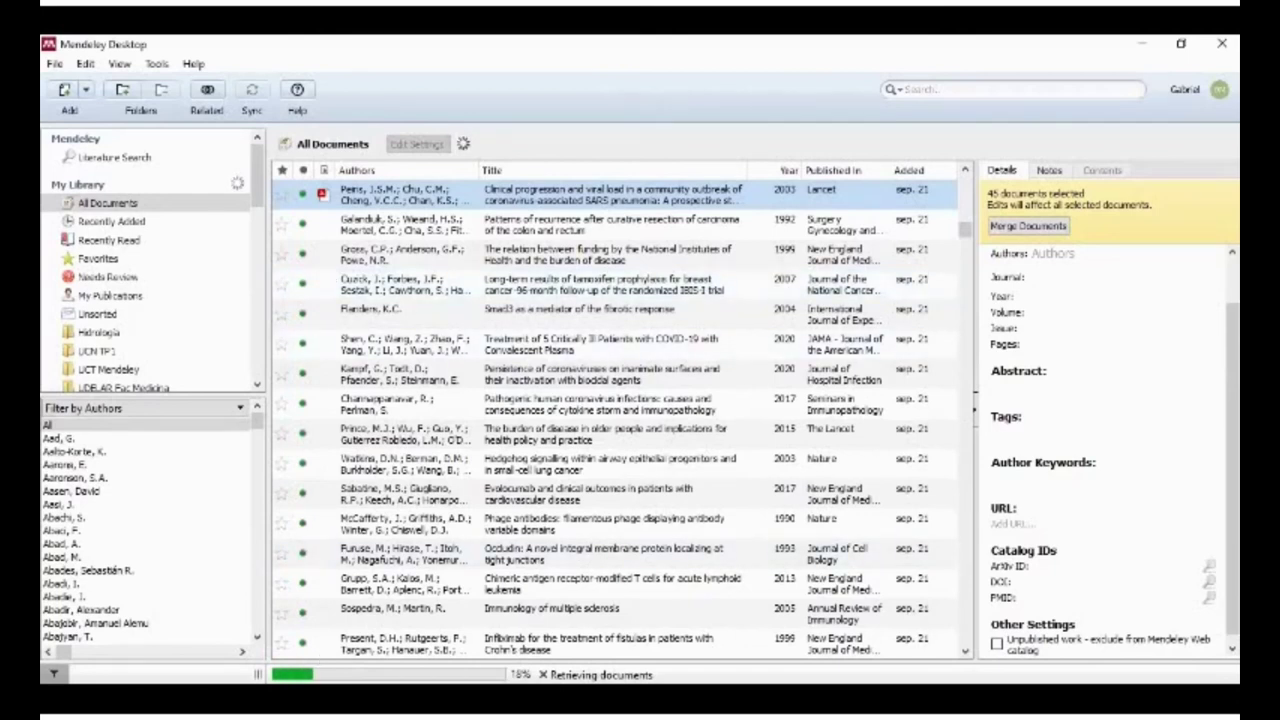
- Open the Watch Folder options and enlarge the dialog to browse the monitored-folder tree
left_click(54, 64)
left_click(122, 120)
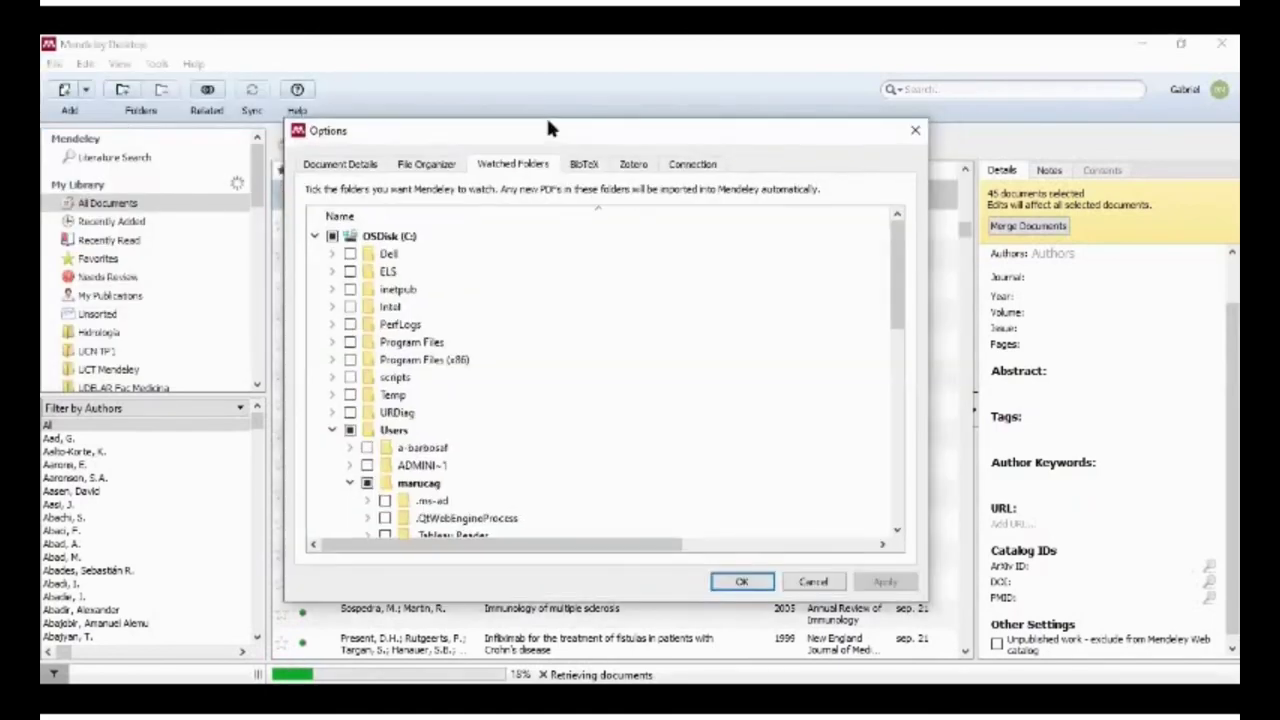
left_click_drag(548, 128, 398, 83)
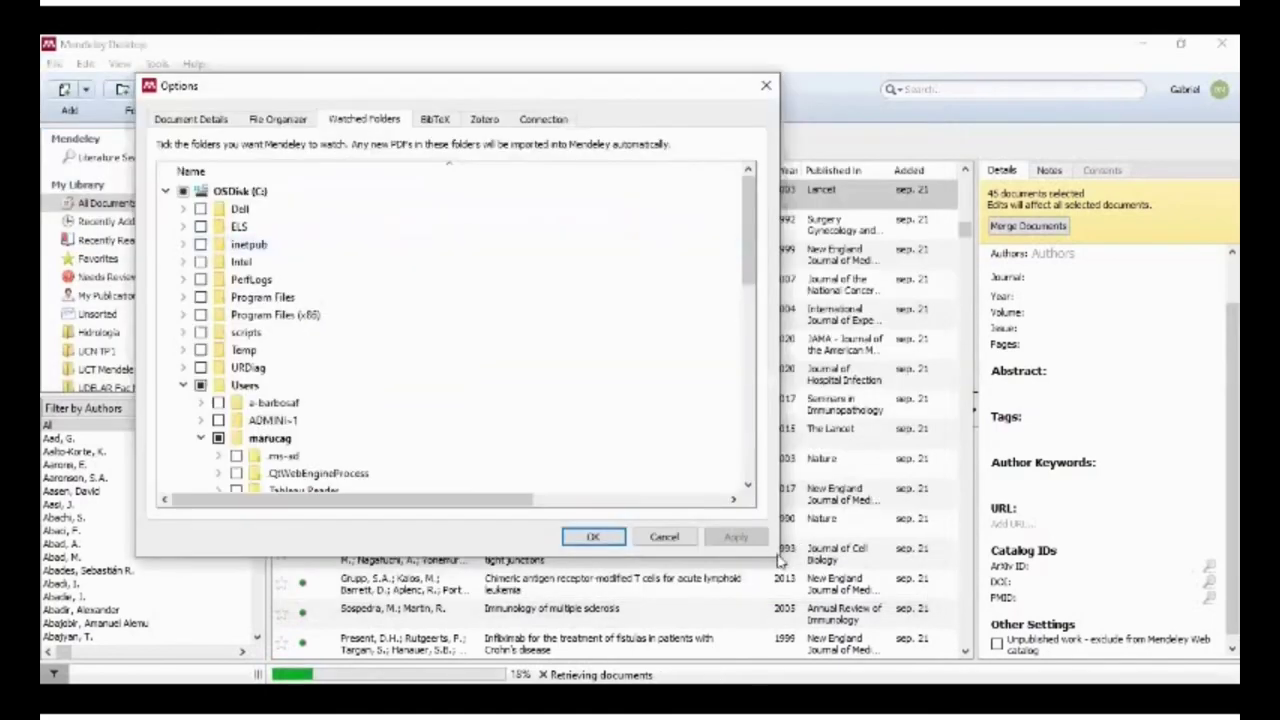
left_click_drag(775, 552, 961, 666)
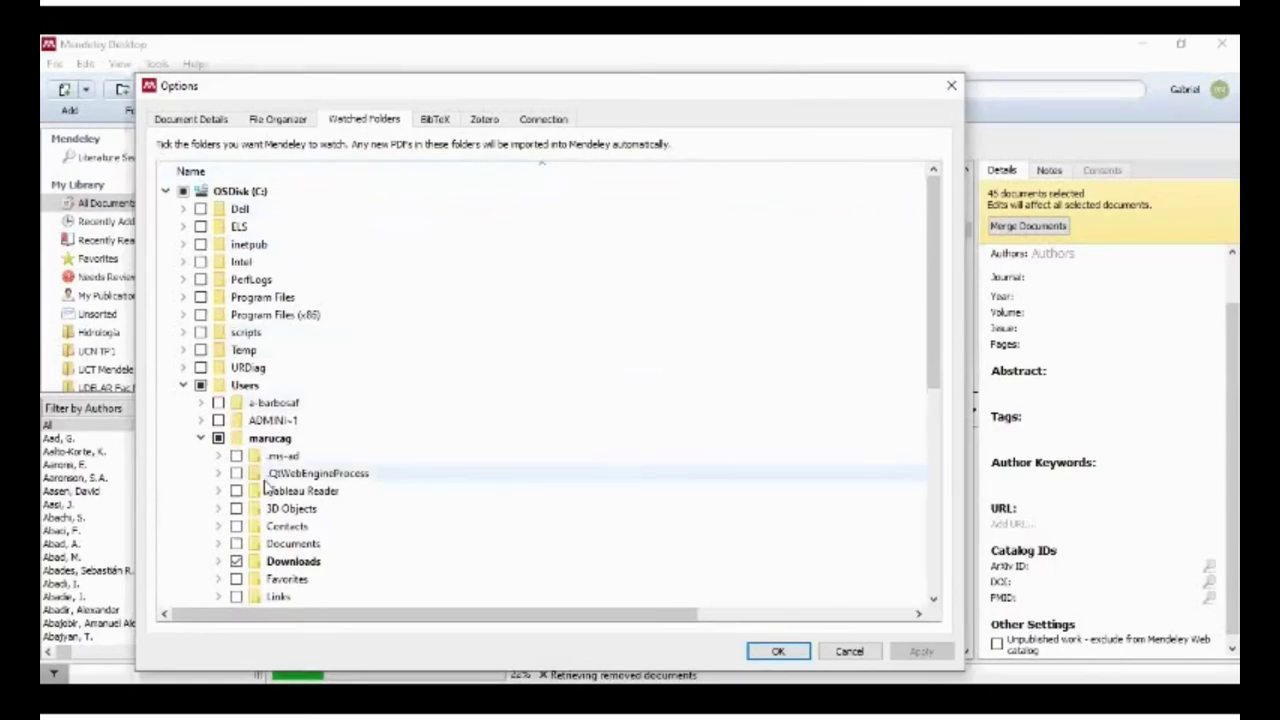
scroll(343, 460, "down", 2)
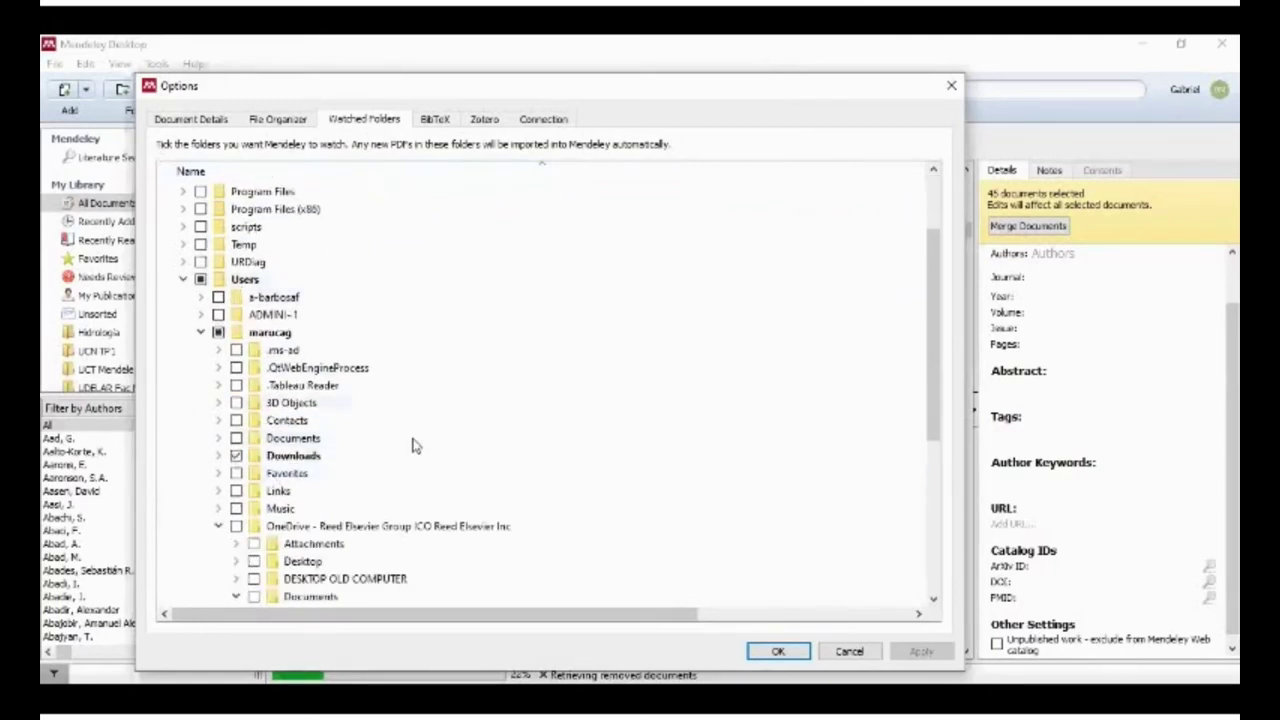
scroll(346, 432, "down", 2)
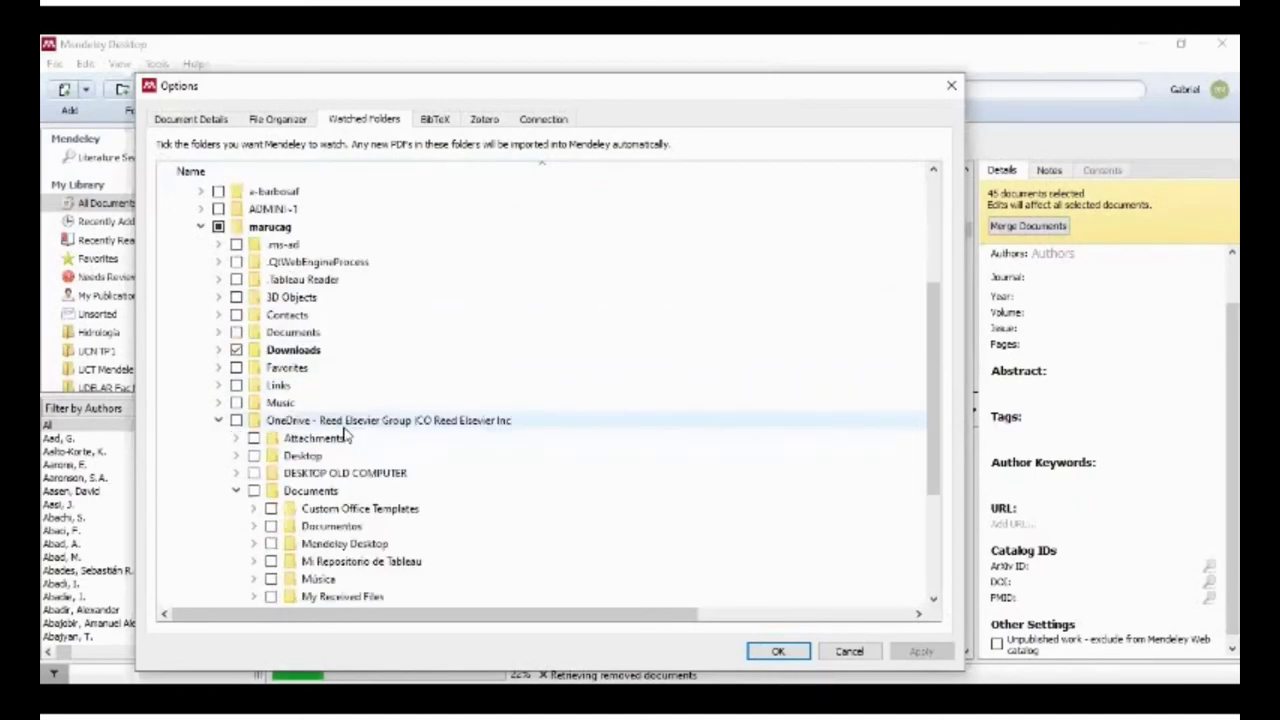
scroll(272, 357, "down", 1)
scroll(272, 357, "up", 3)
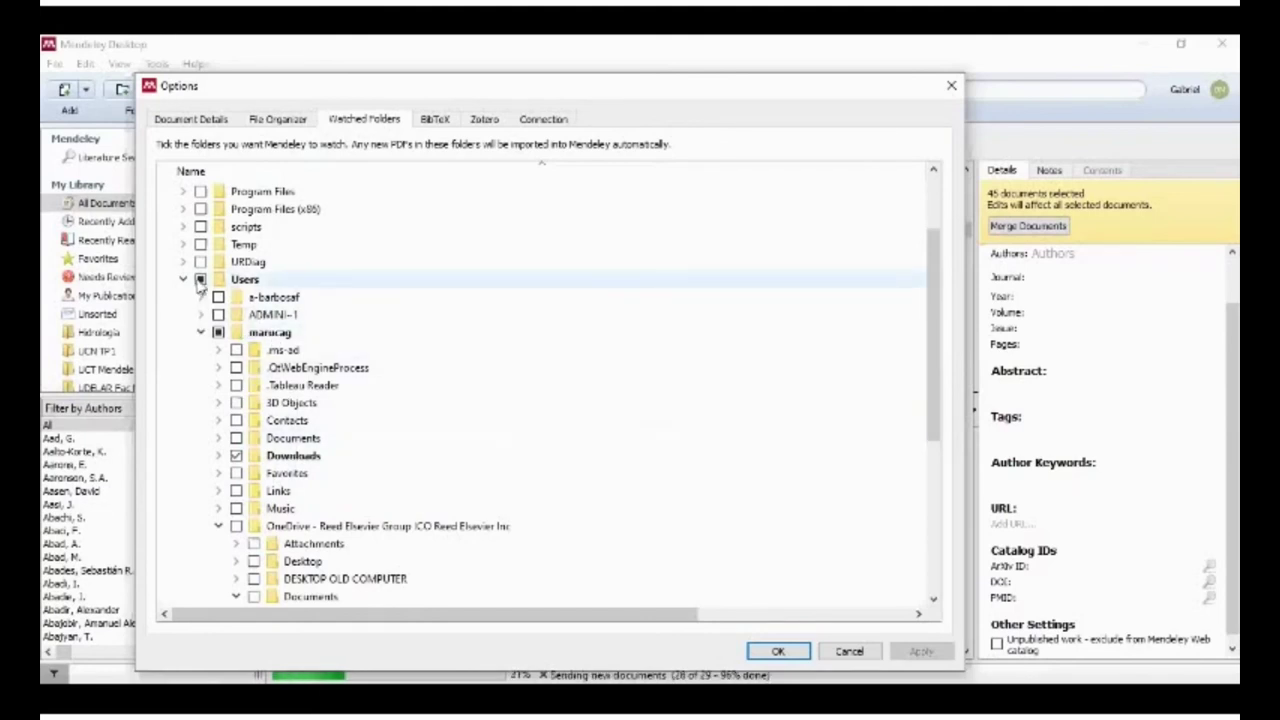
- Undo the Users folder selection, tick only Downloads as the watched folder, and apply
left_click(200, 280)
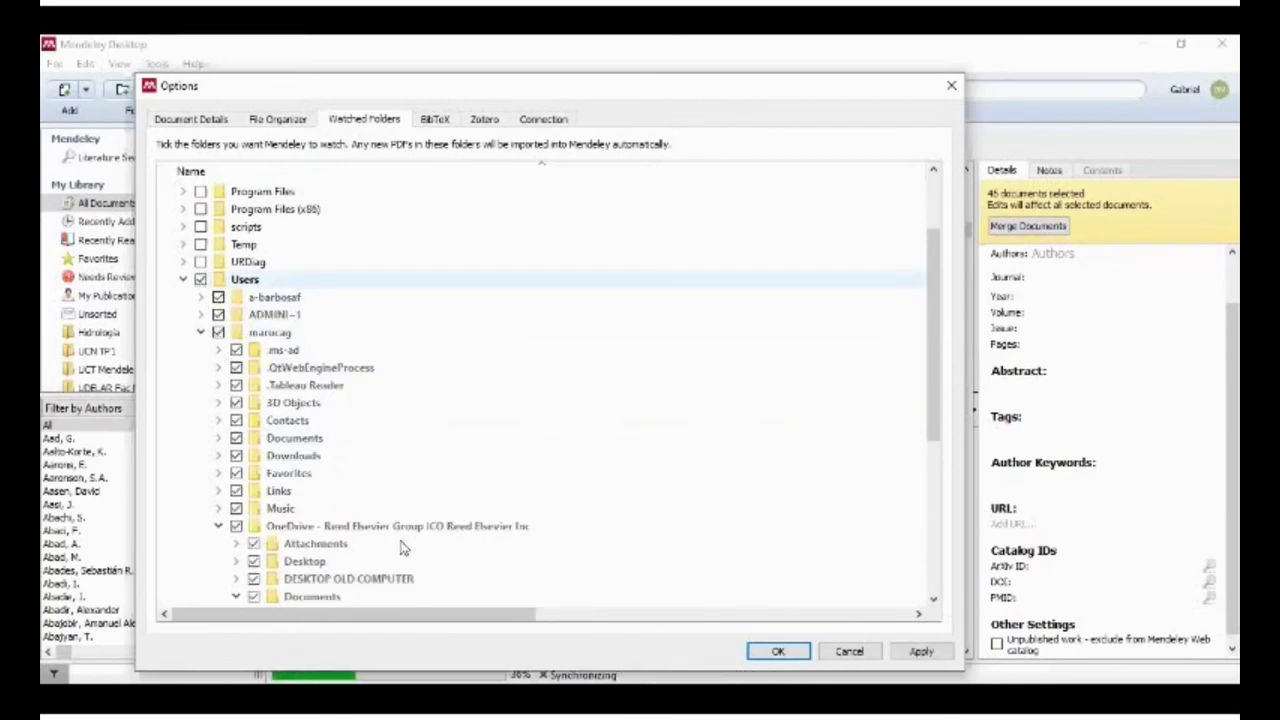
scroll(937, 282, "down", 6)
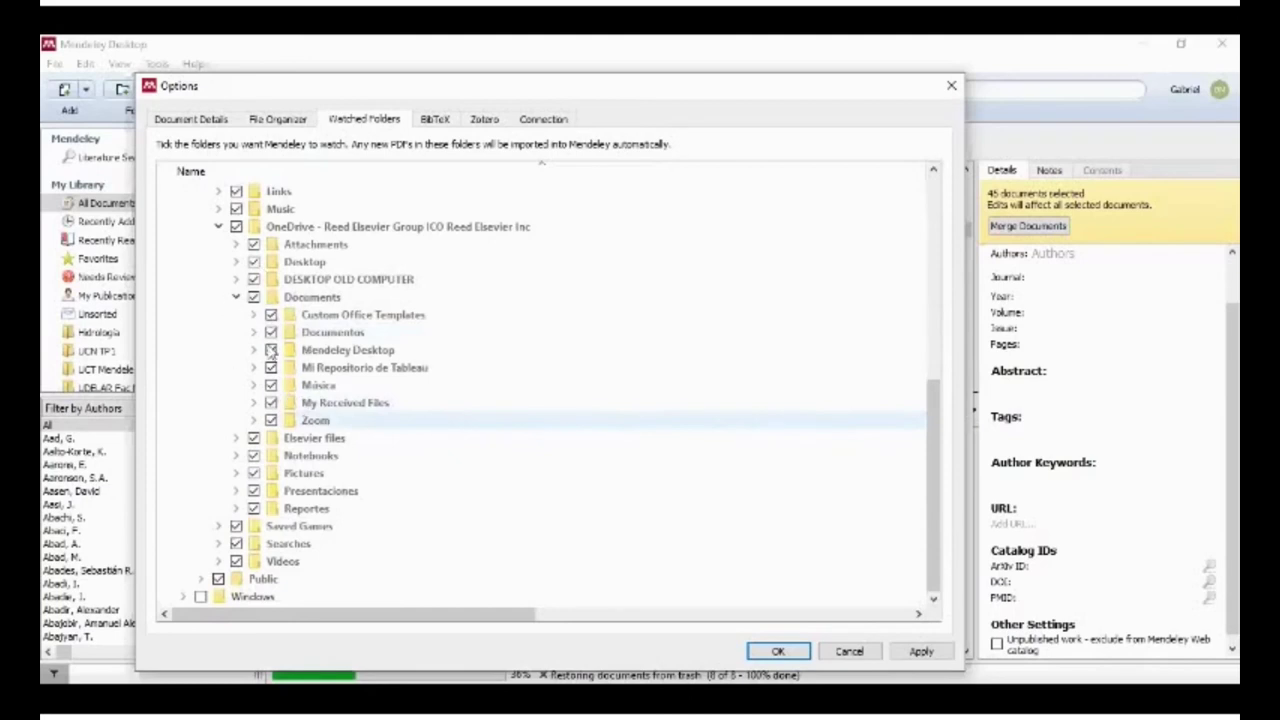
scroll(276, 390, "up", 4)
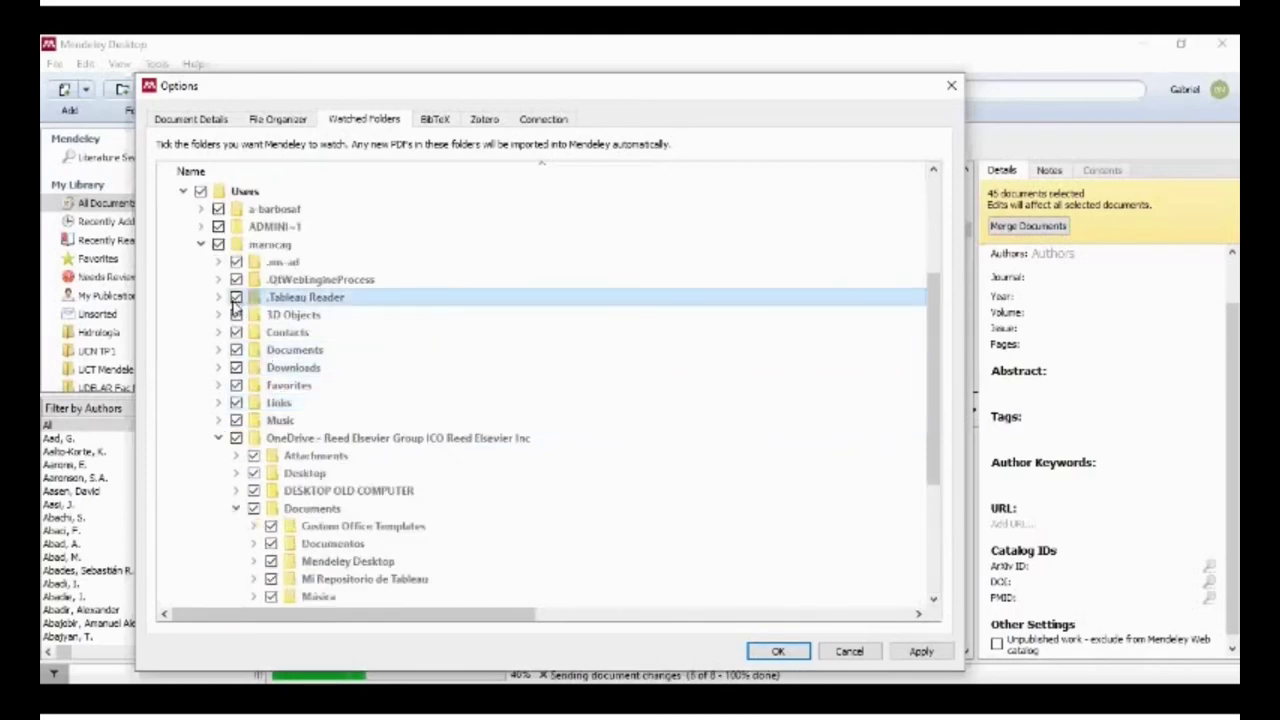
scroll(218, 367, "up", 3)
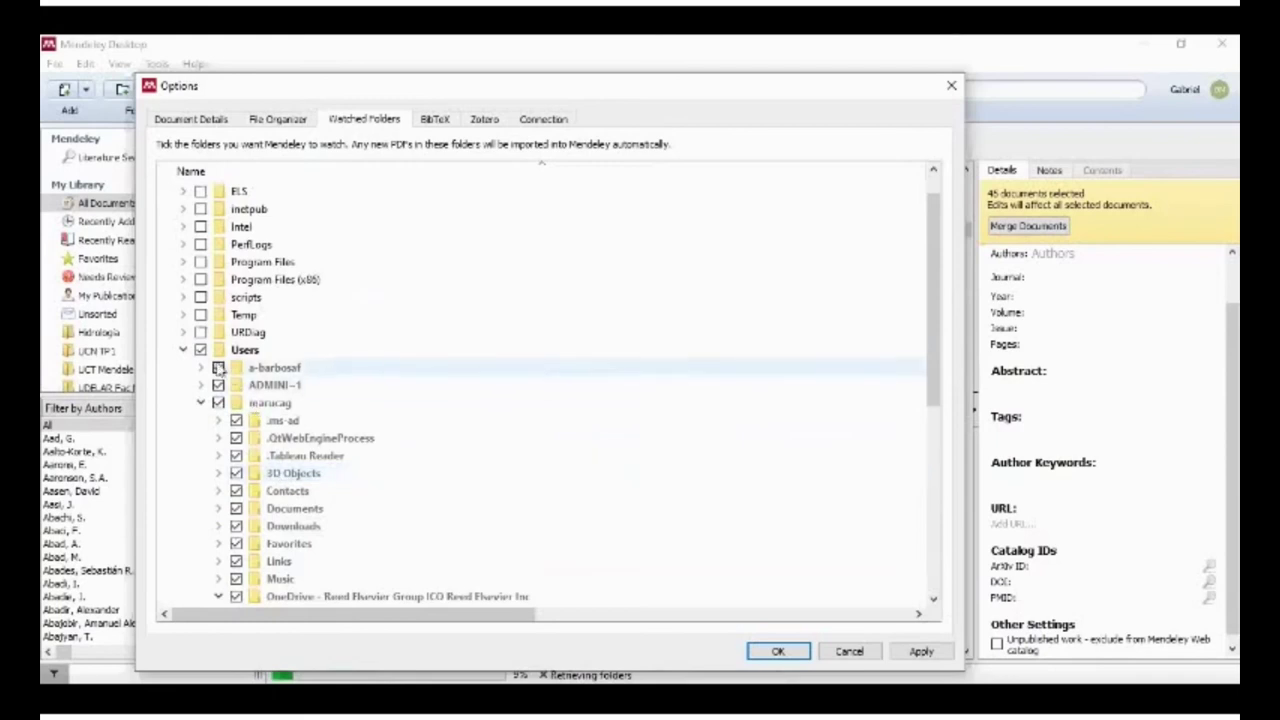
left_click(200, 350)
scroll(540, 375, "down", 2)
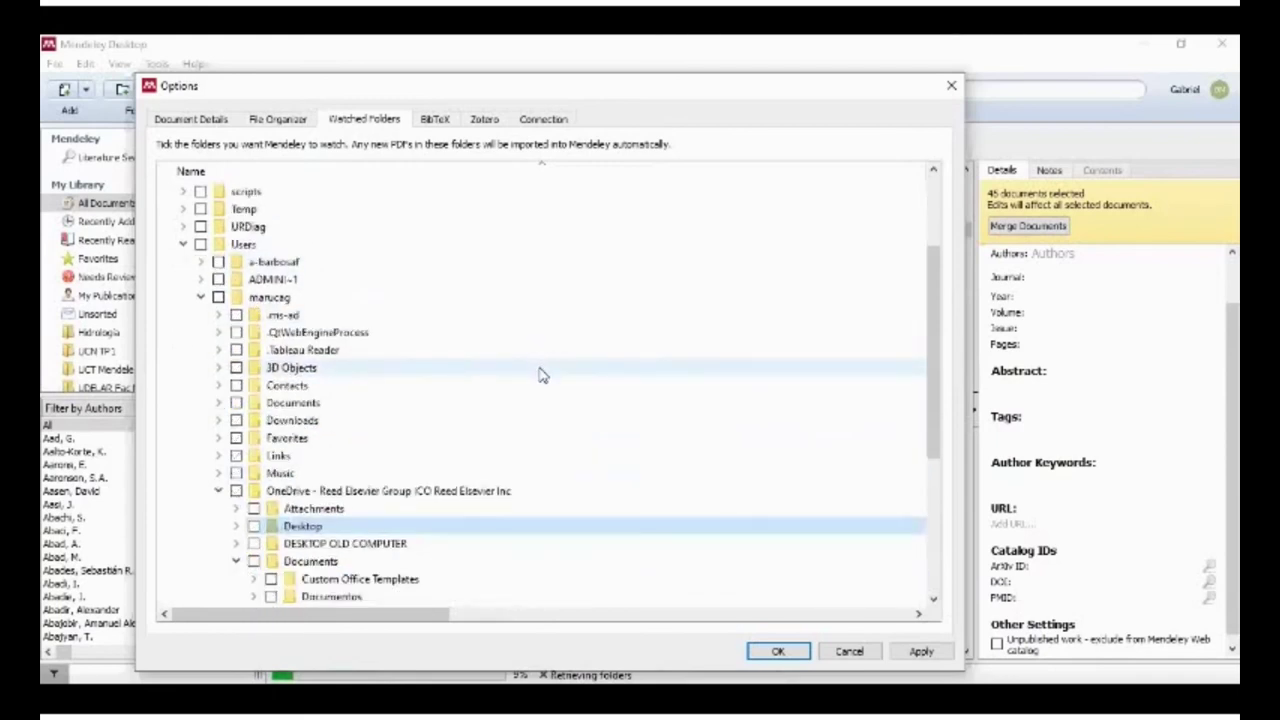
left_click(236, 420)
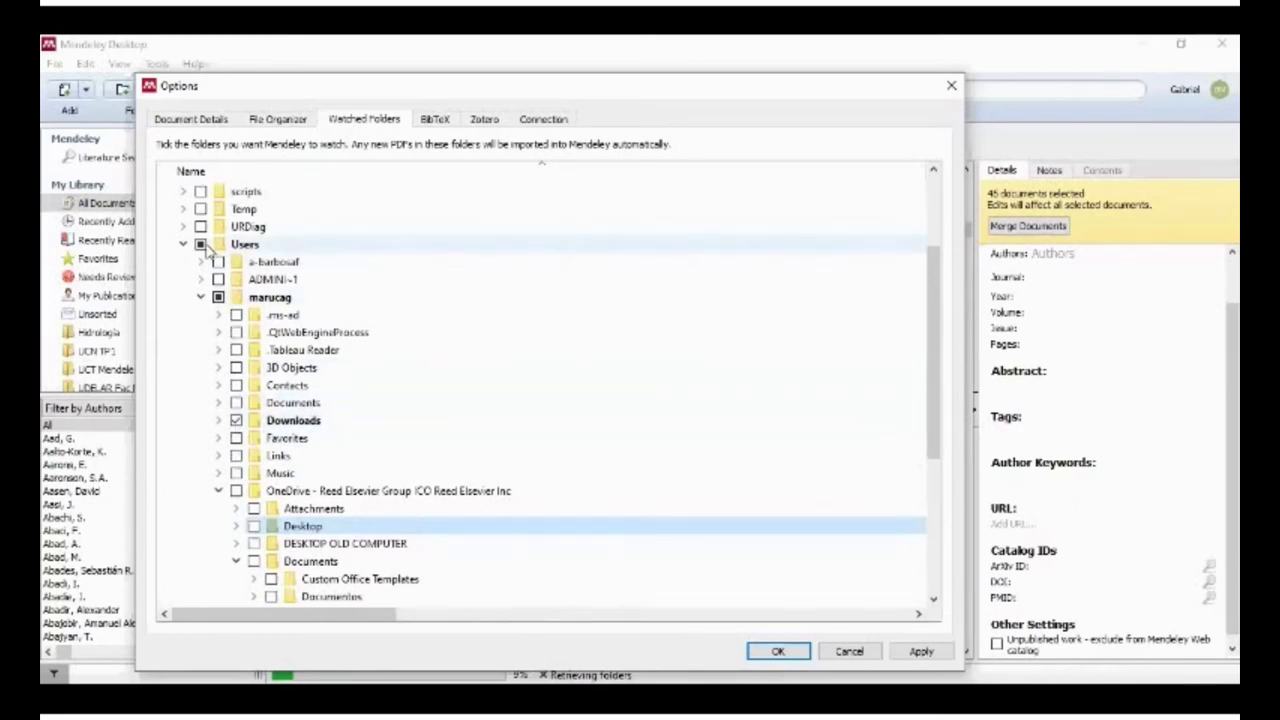
scroll(205, 248, "up", 3)
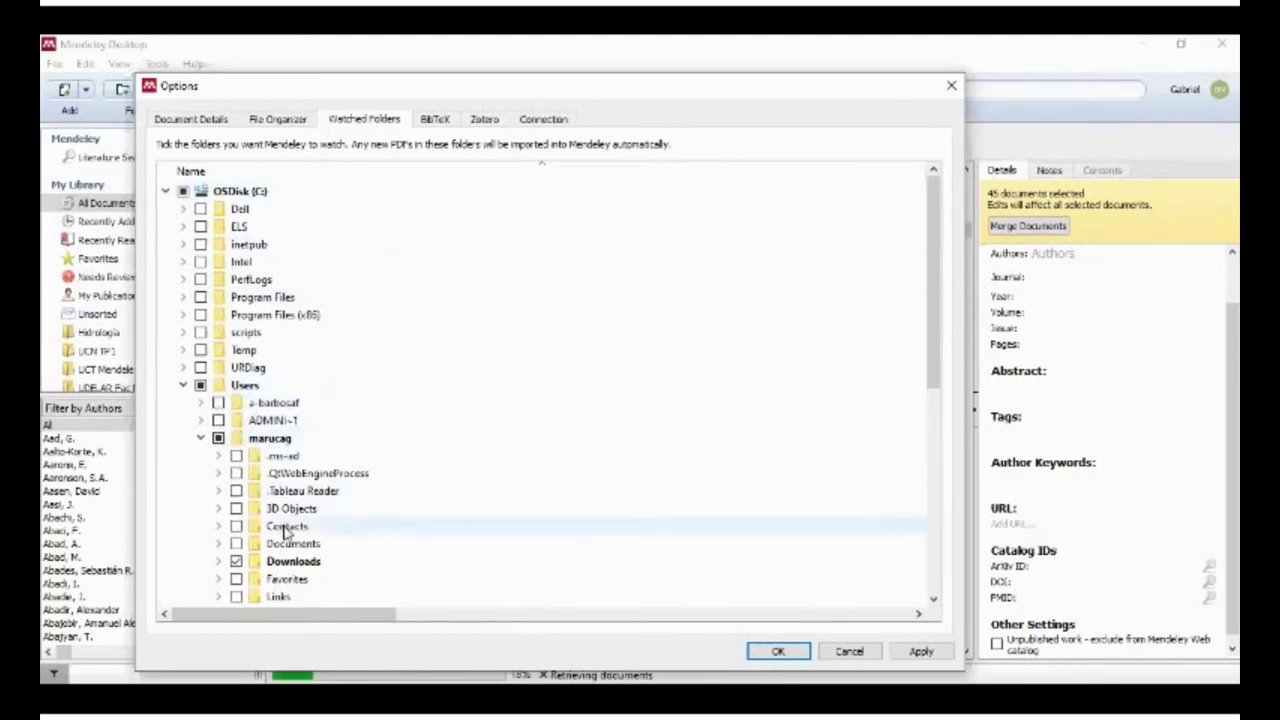
scroll(260, 490, "down", 2)
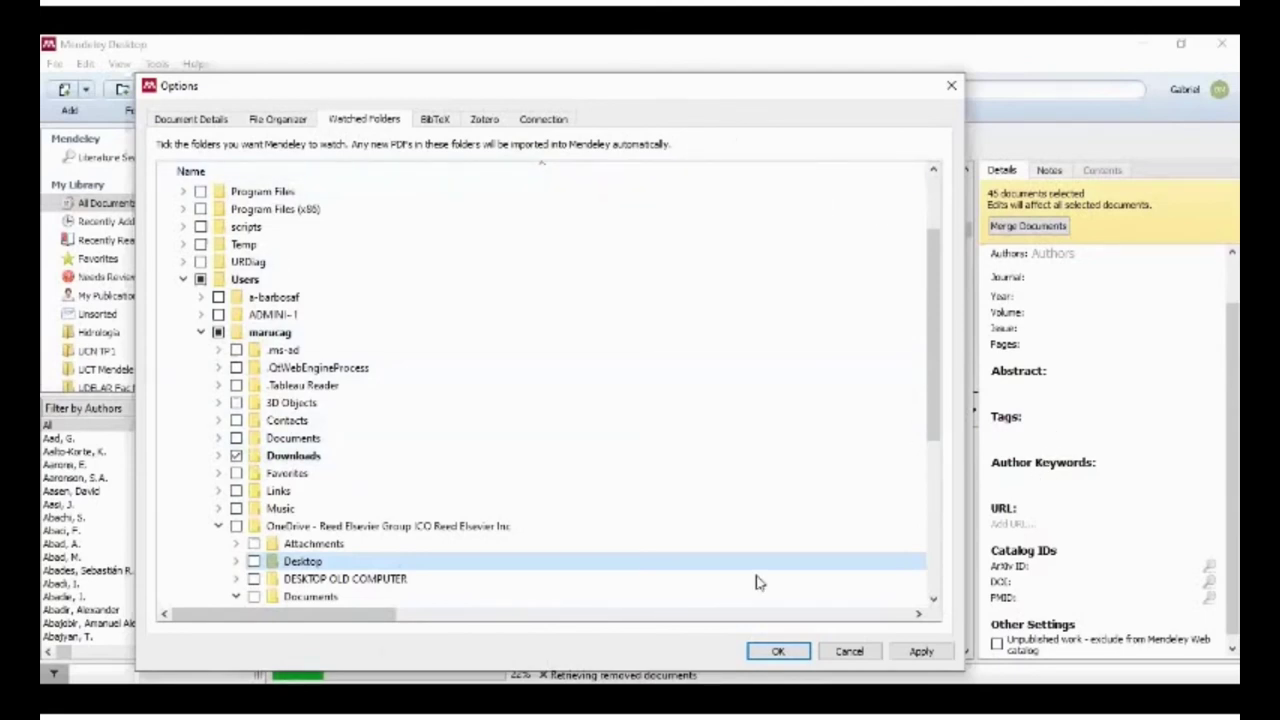
left_click(921, 651)
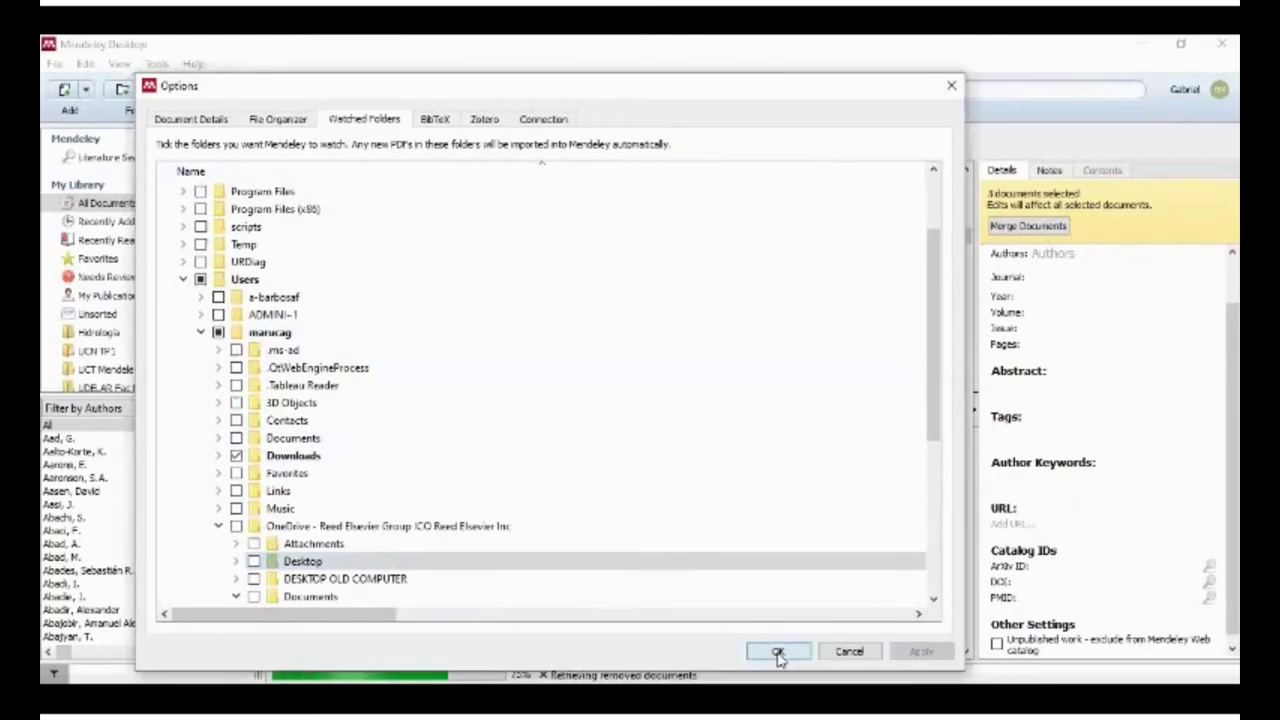
- Confirm the watched-folder options with OK, briefly visit Chrome, and open Mendeley's File menu
left_click(778, 651)
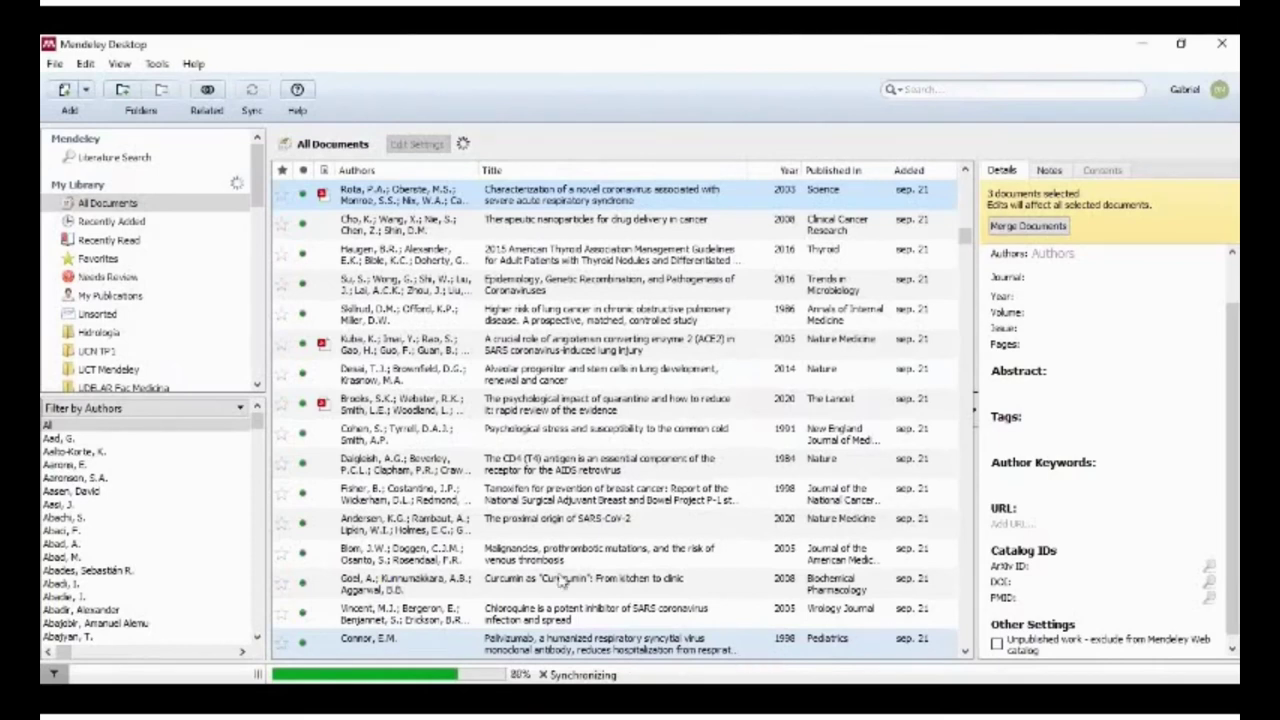
key("alt+Tab")
key("alt+Tab")
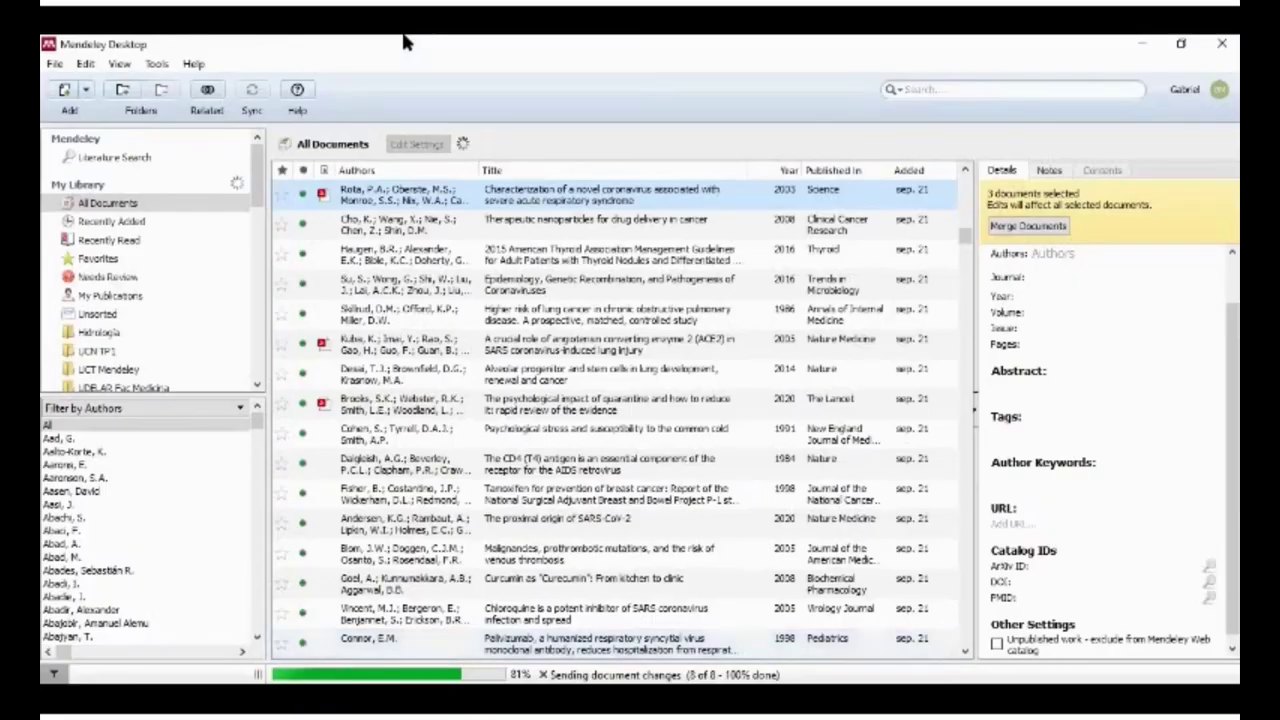
left_click(55, 64)
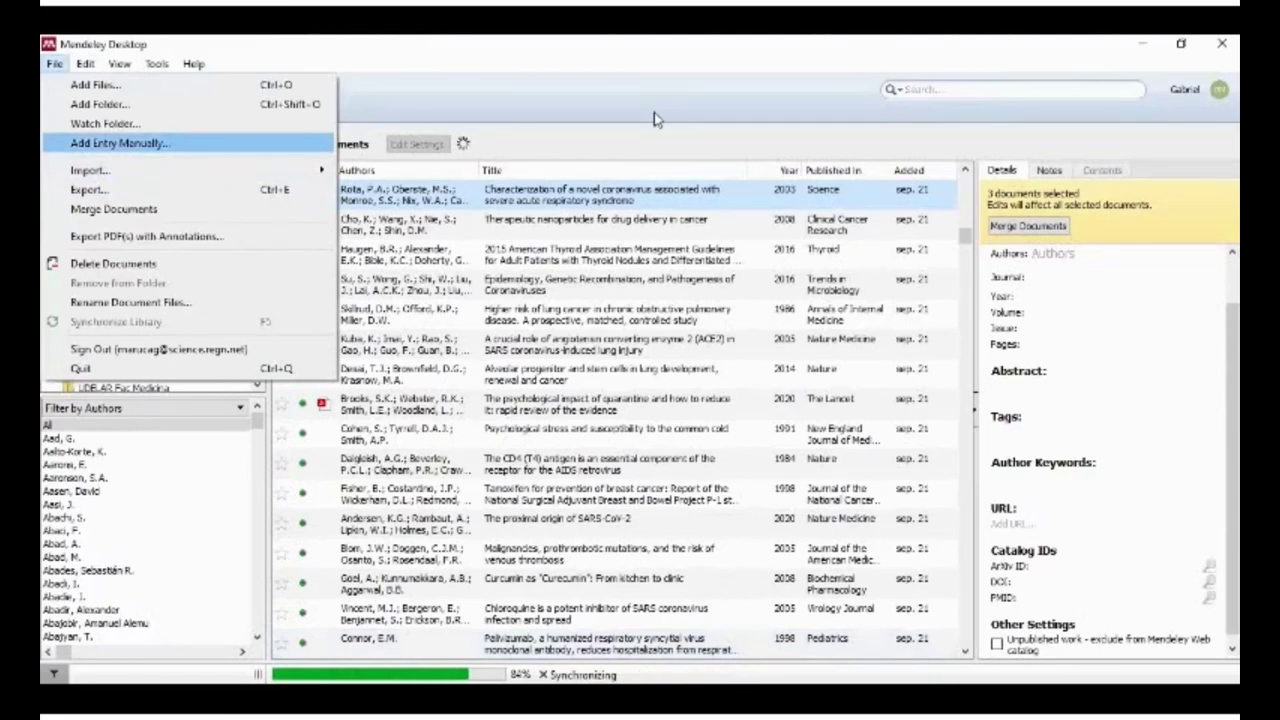
- Switch to Chrome and back to Mendeley's blank Journal Article entry form
key("alt+Tab")
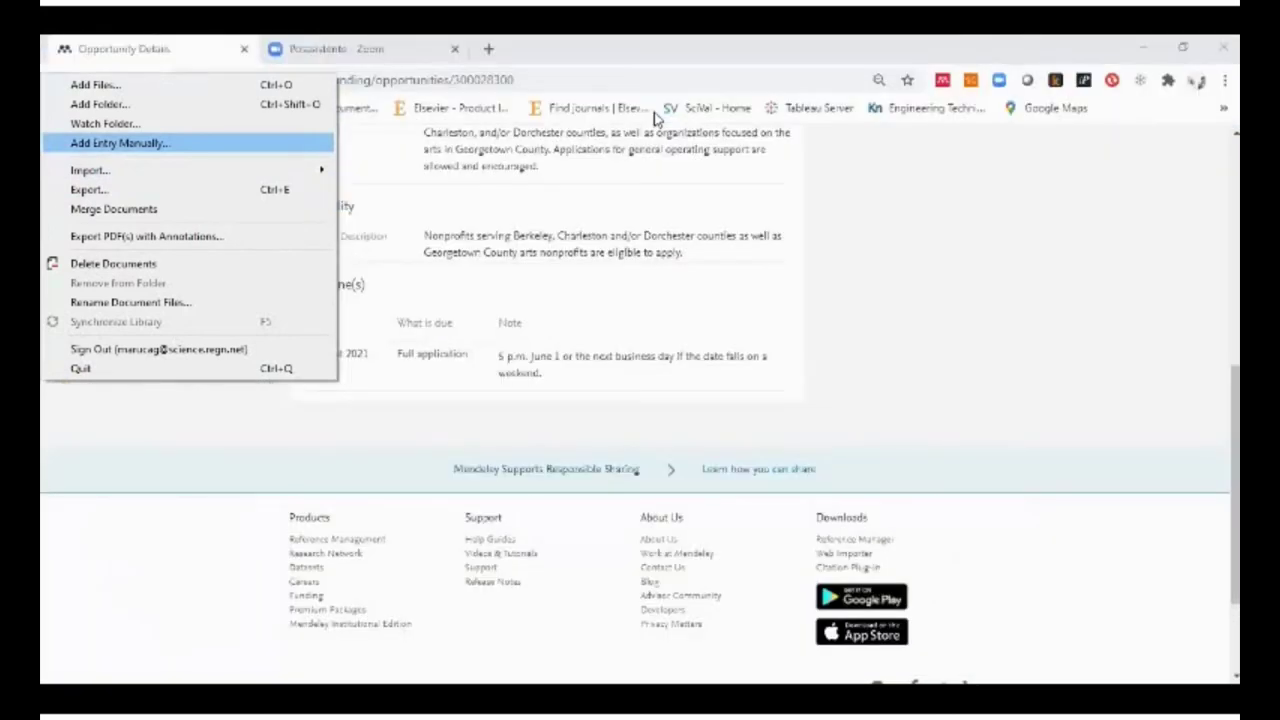
key("alt+Tab")
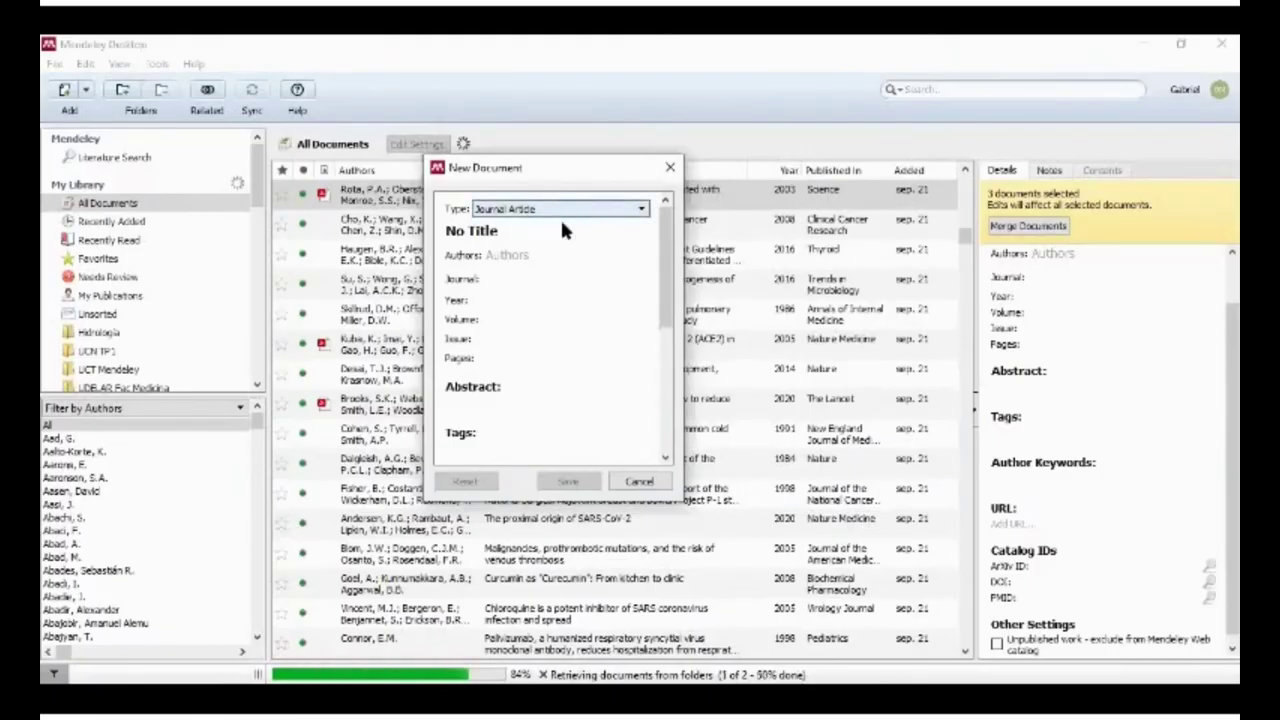
- Change the new document's type from Journal Article to Book and place the cursor in the title
left_click(560, 214)
left_click(531, 212)
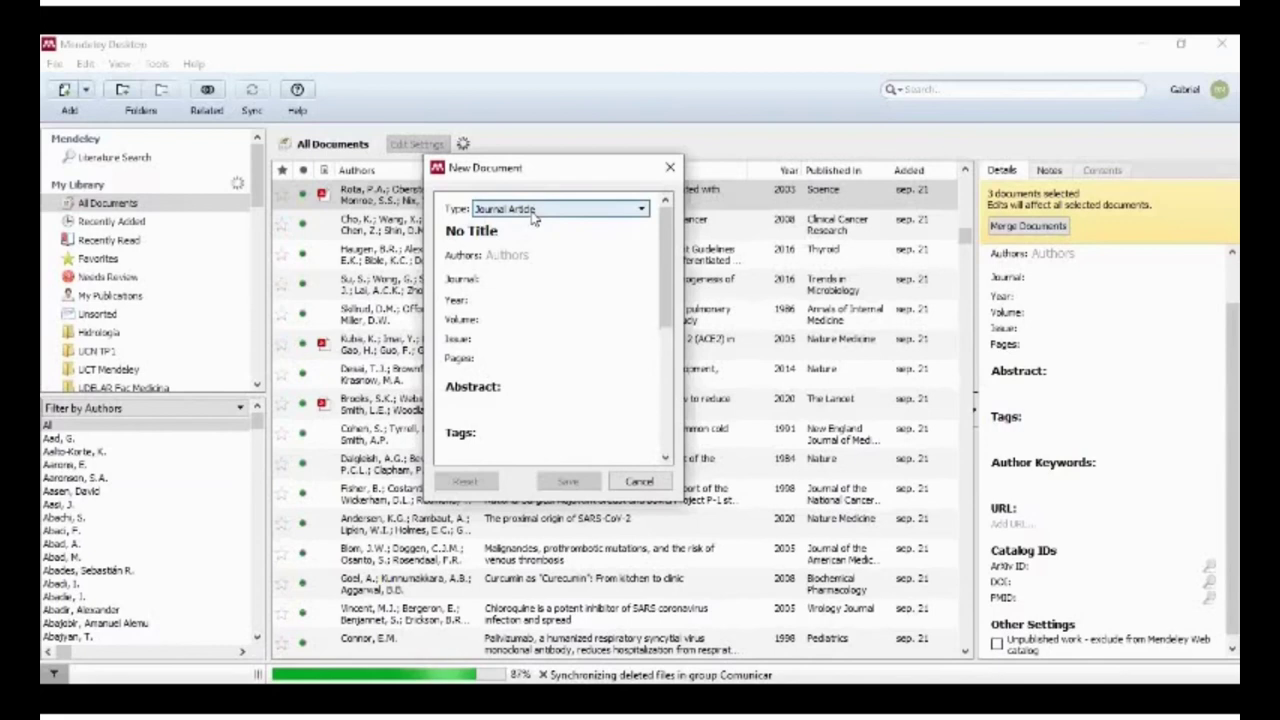
left_click(531, 213)
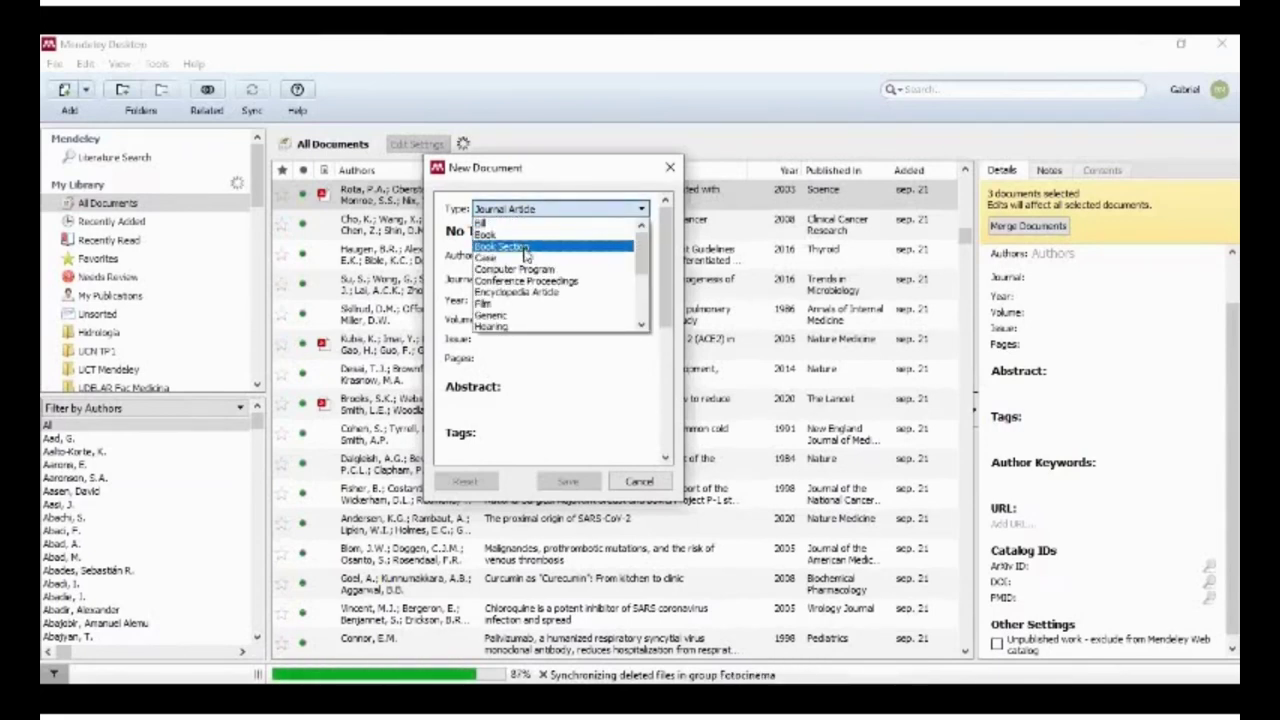
scroll(522, 300, "down", 4)
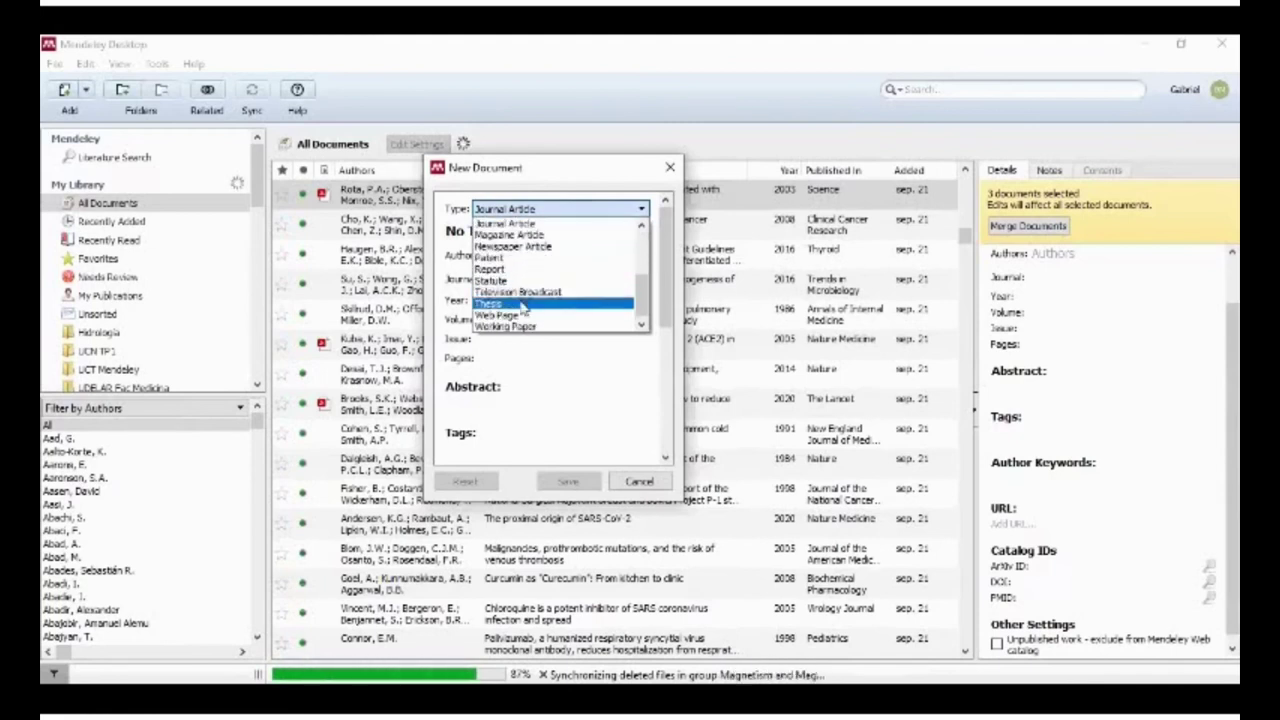
scroll(522, 308, "up", 4)
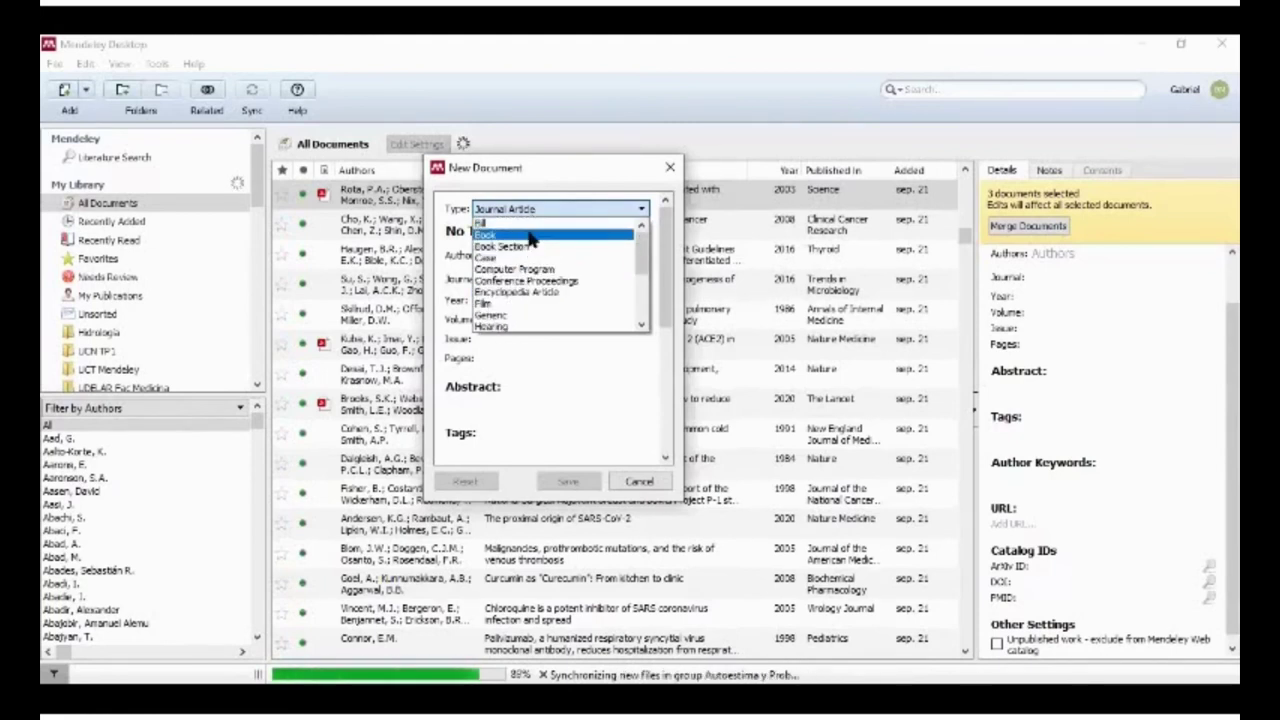
left_click(486, 236)
left_click(491, 231)
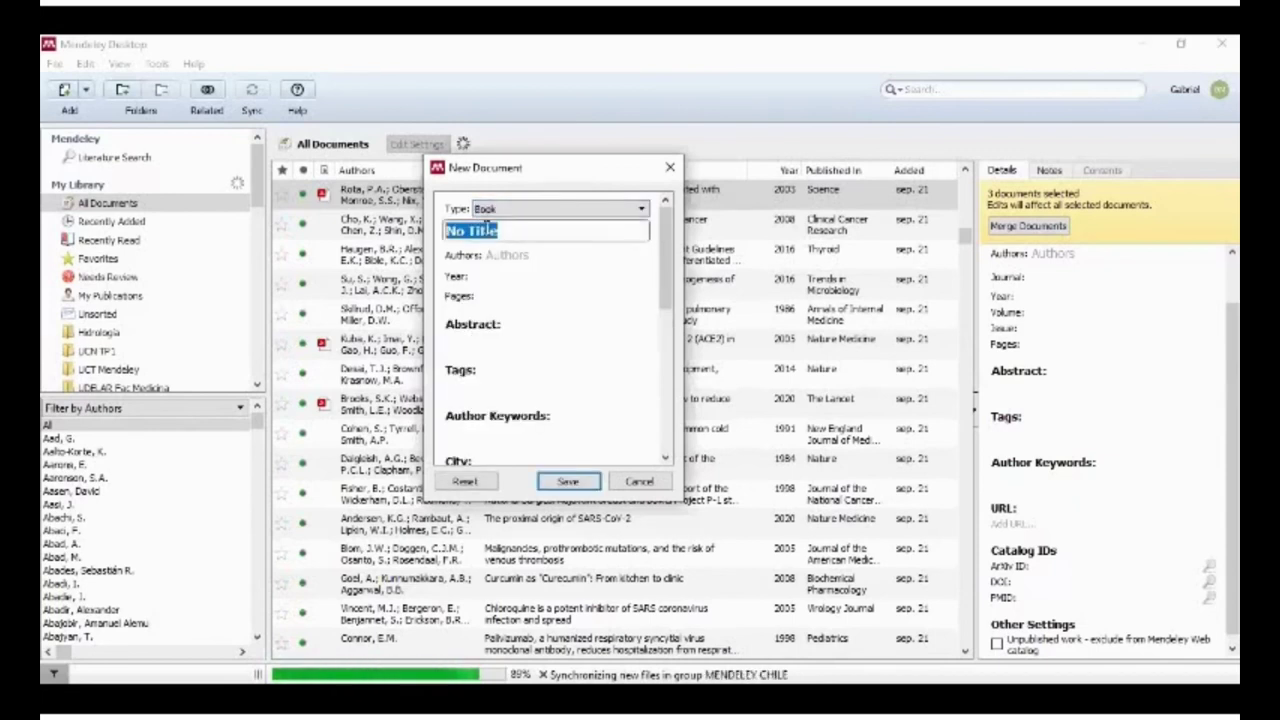
- Enter the title 'Historia U Chile 1910' and the names of its two authors
type("UC")
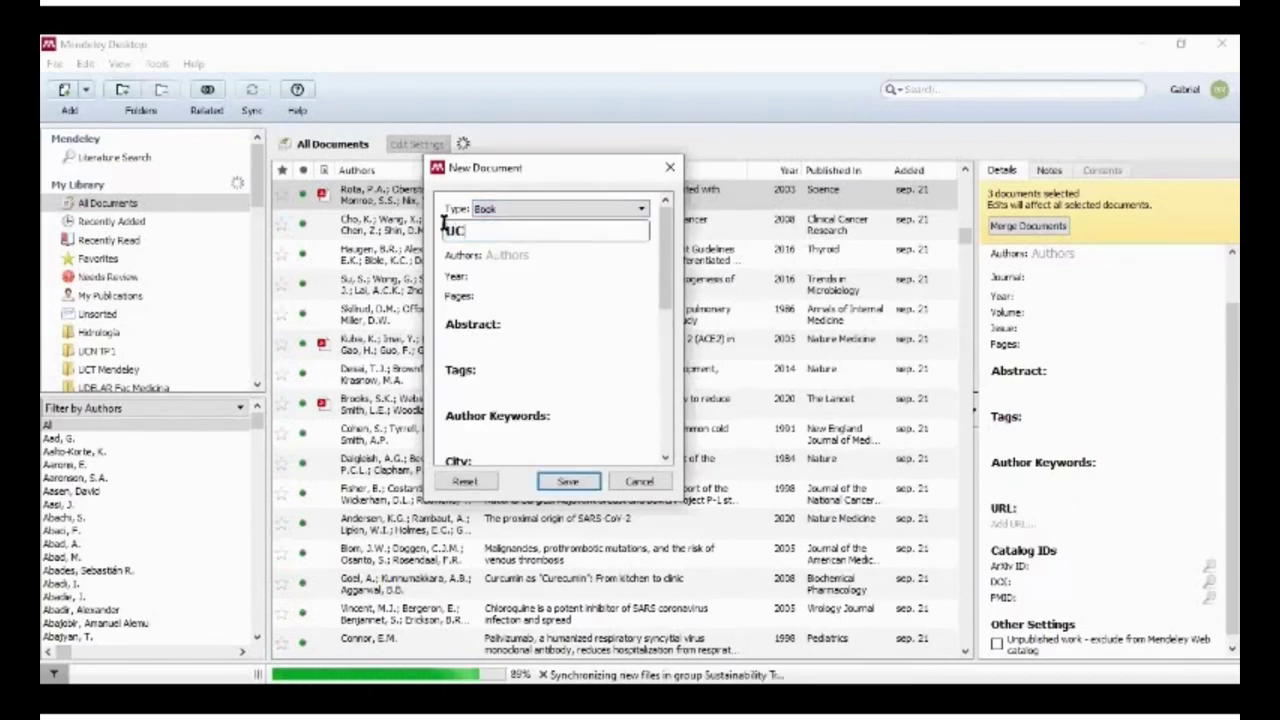
type("h")
key("BackSpace")
key("BackSpace")
key("BackSpace")
type("His")
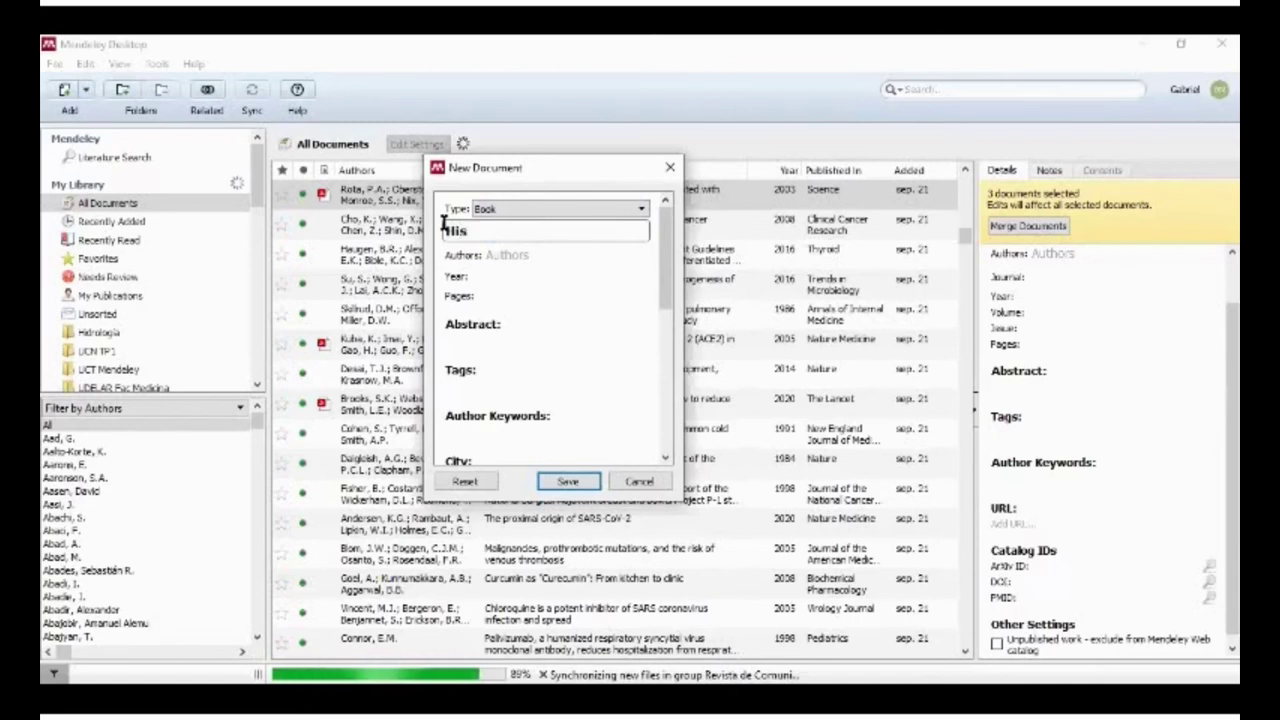
type("toria UC")
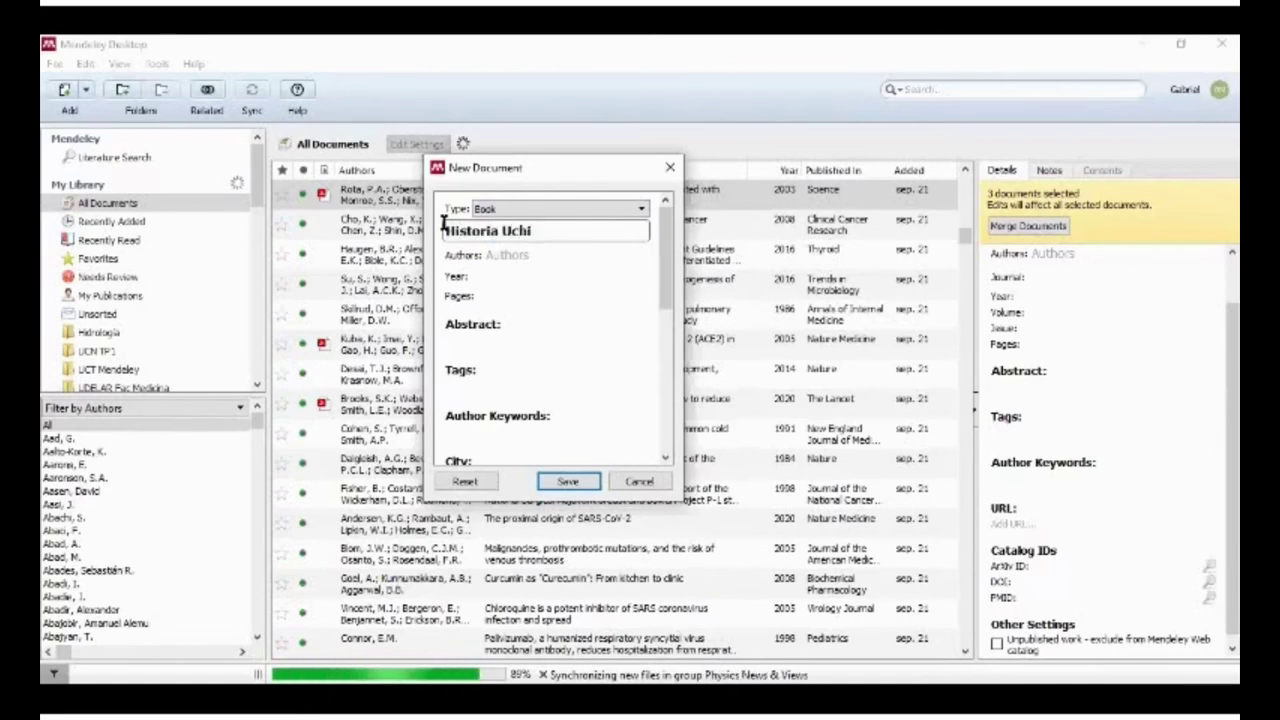
key("BackSpace")
type("Chile")
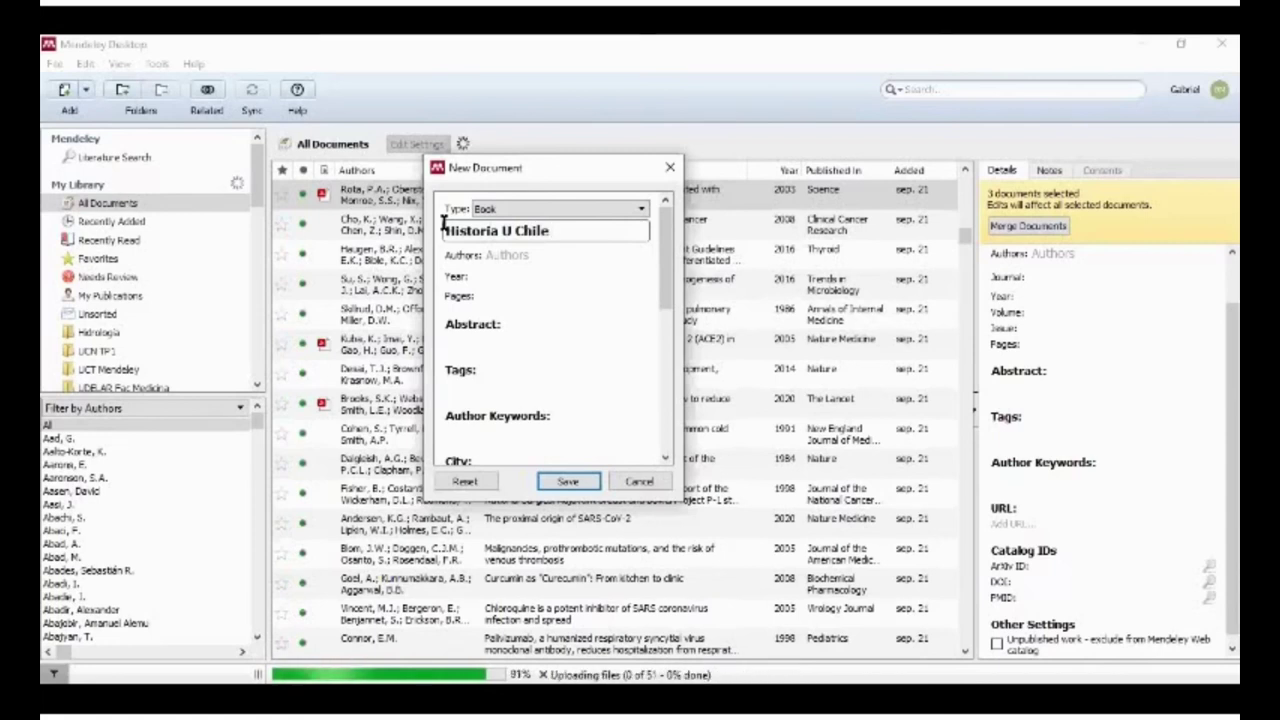
type(" 1910")
key("Tab")
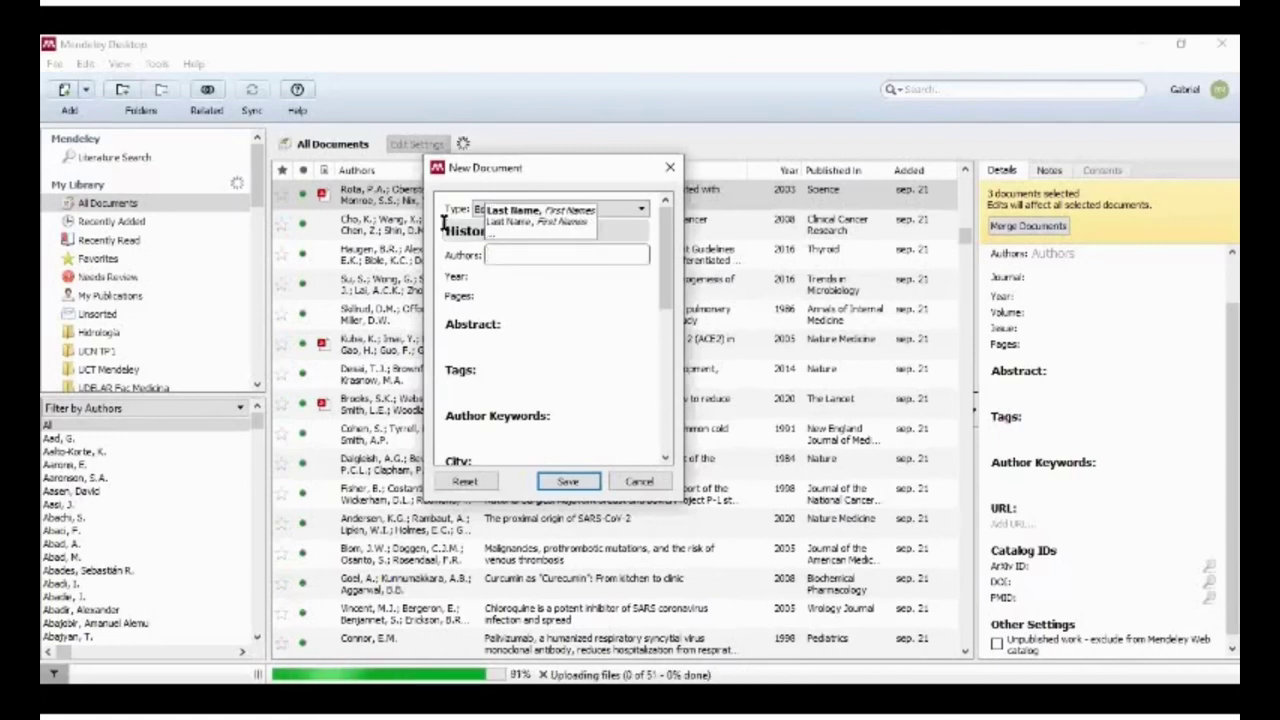
type("Lo")
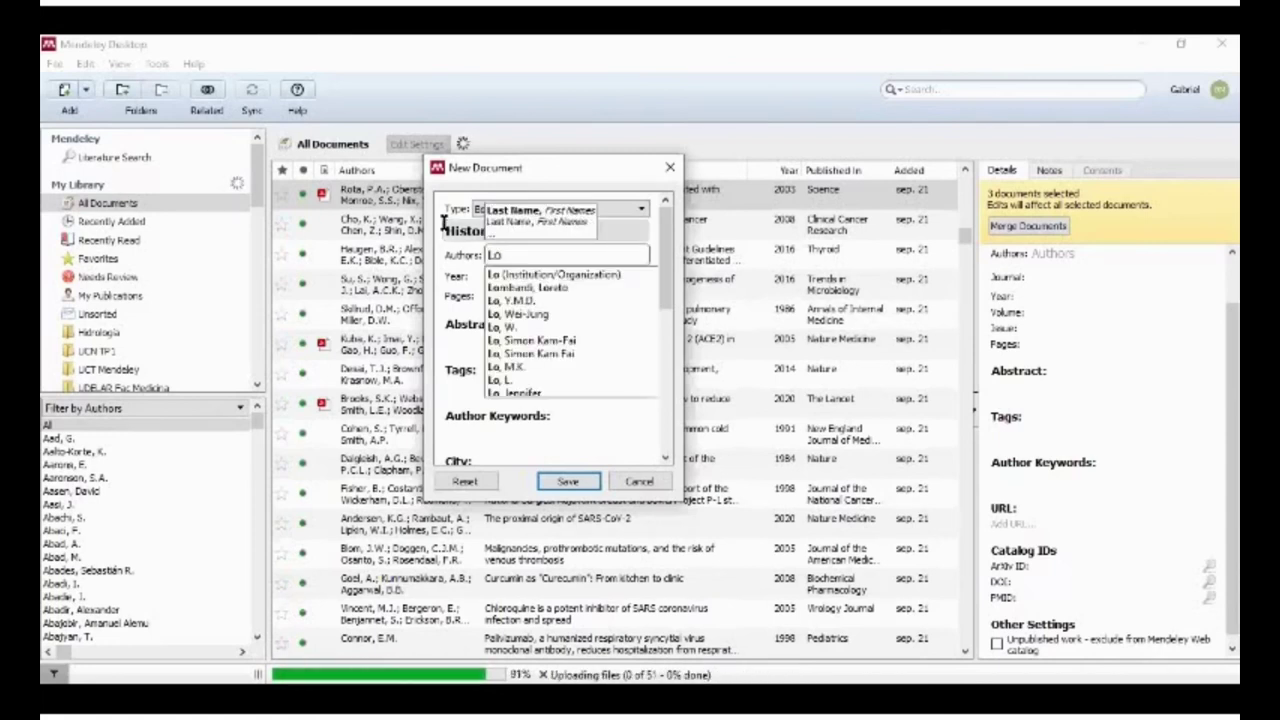
type("pez, Damián")
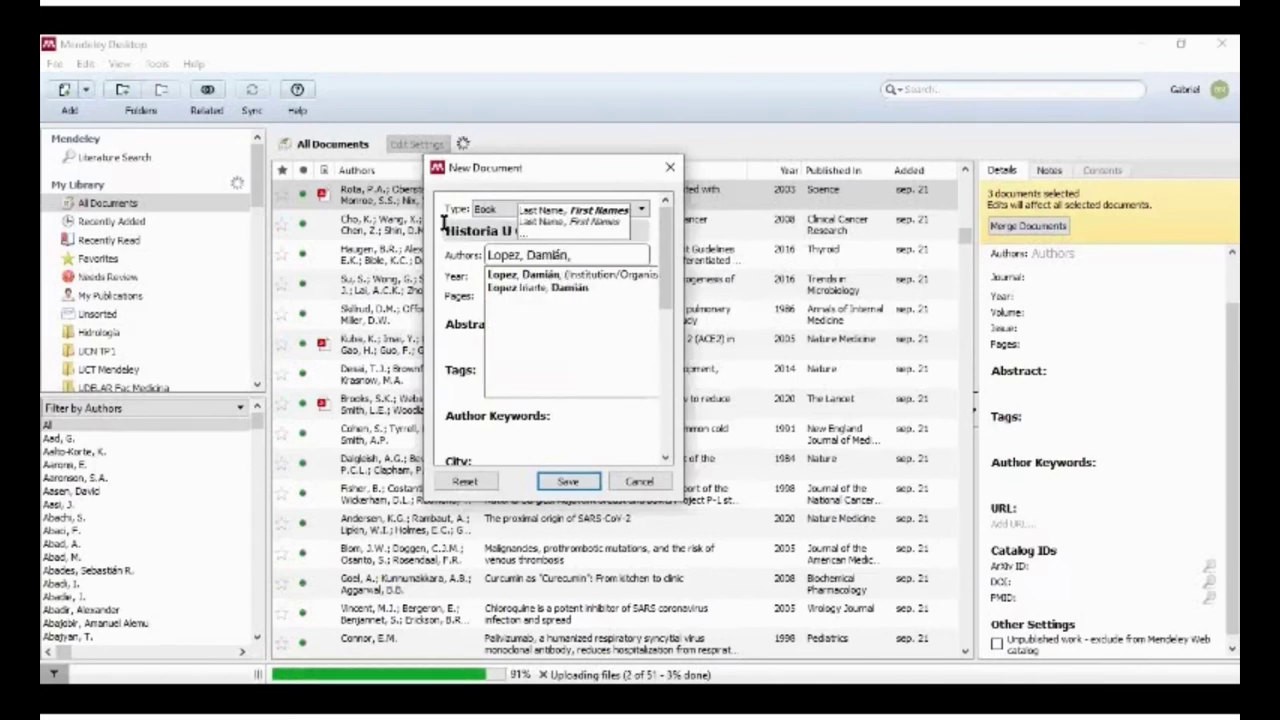
type("; ")
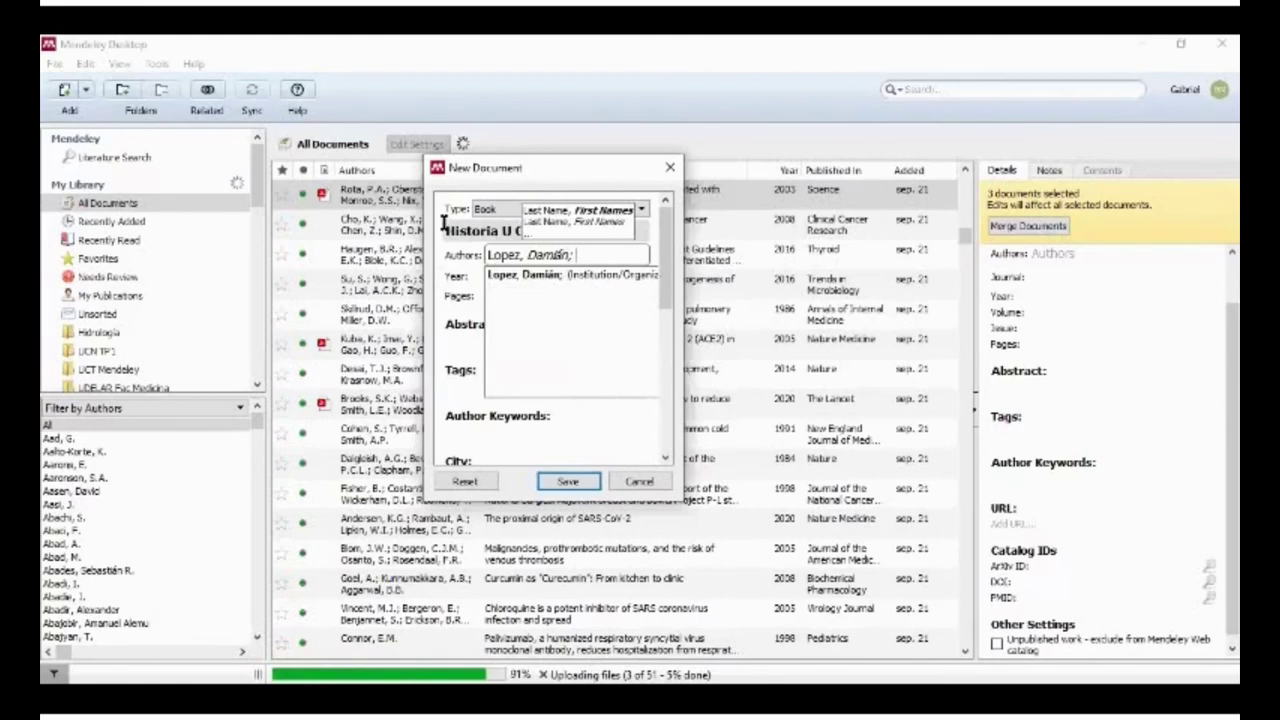
type("Peré")
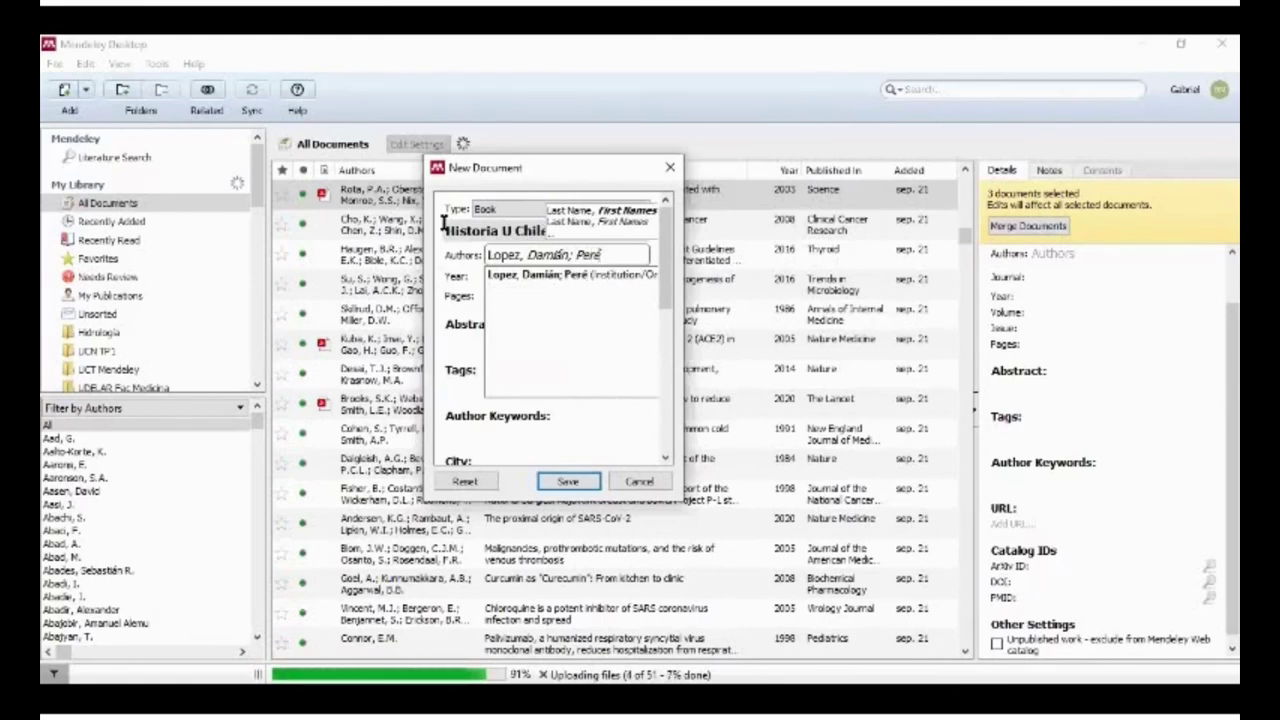
key("BackSpace")
key("BackSpace")
type("ez, ")
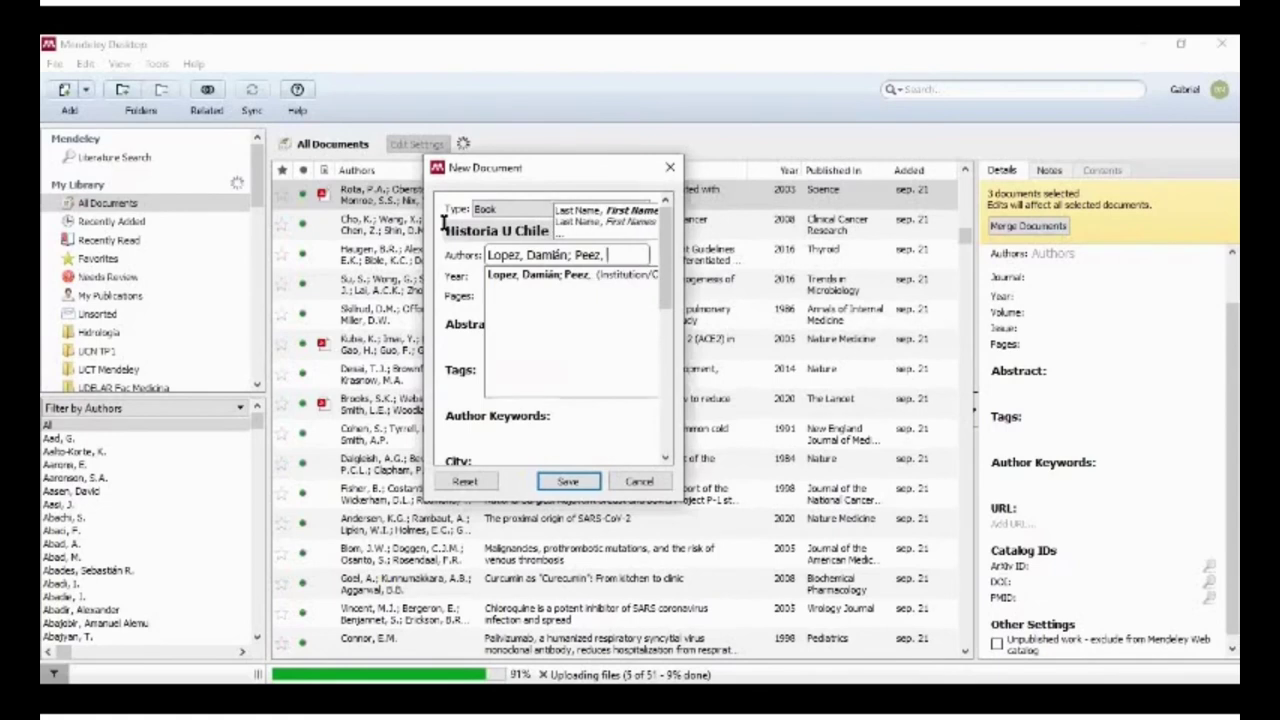
type("R.")
- Set the book's year to 1920 and its pages to 200
key("Tab")
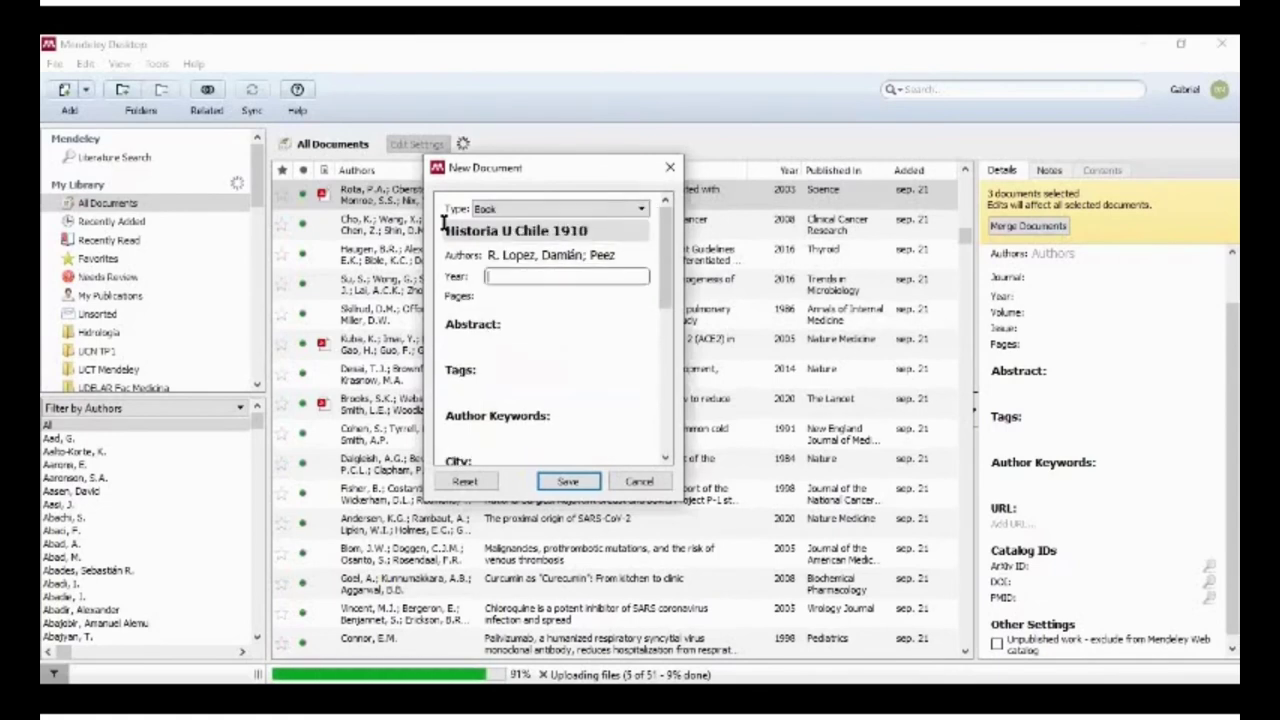
type("1920")
key("Tab")
type("200")
key("Tab")
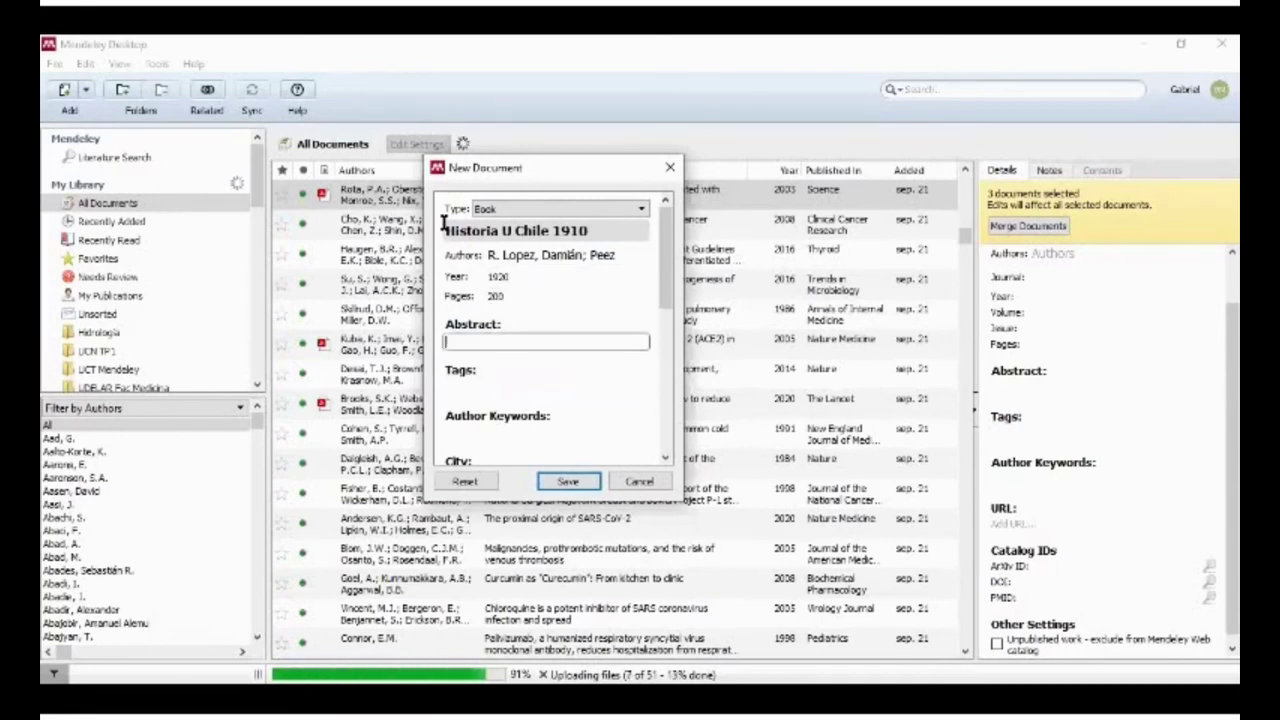
- Tag the book UChile; historia; sociales, with city Santiago and edition 1
key("Tab")
type("U")
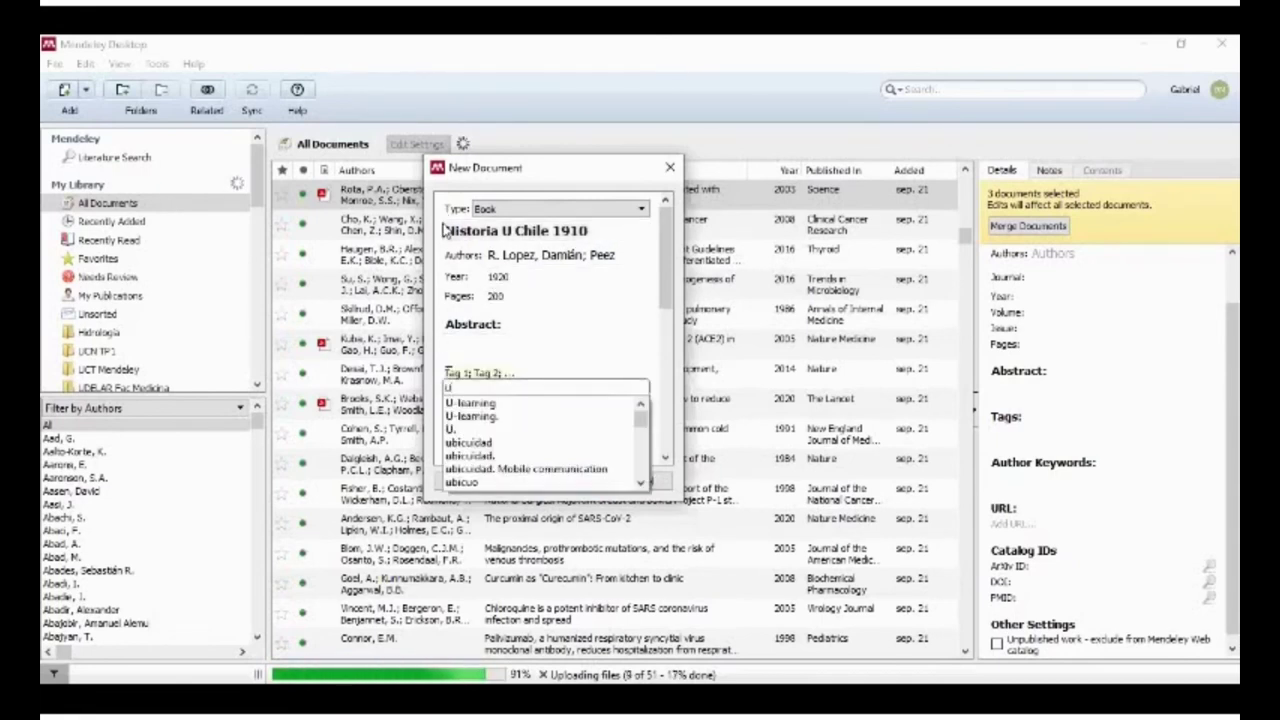
type("Chile; his")
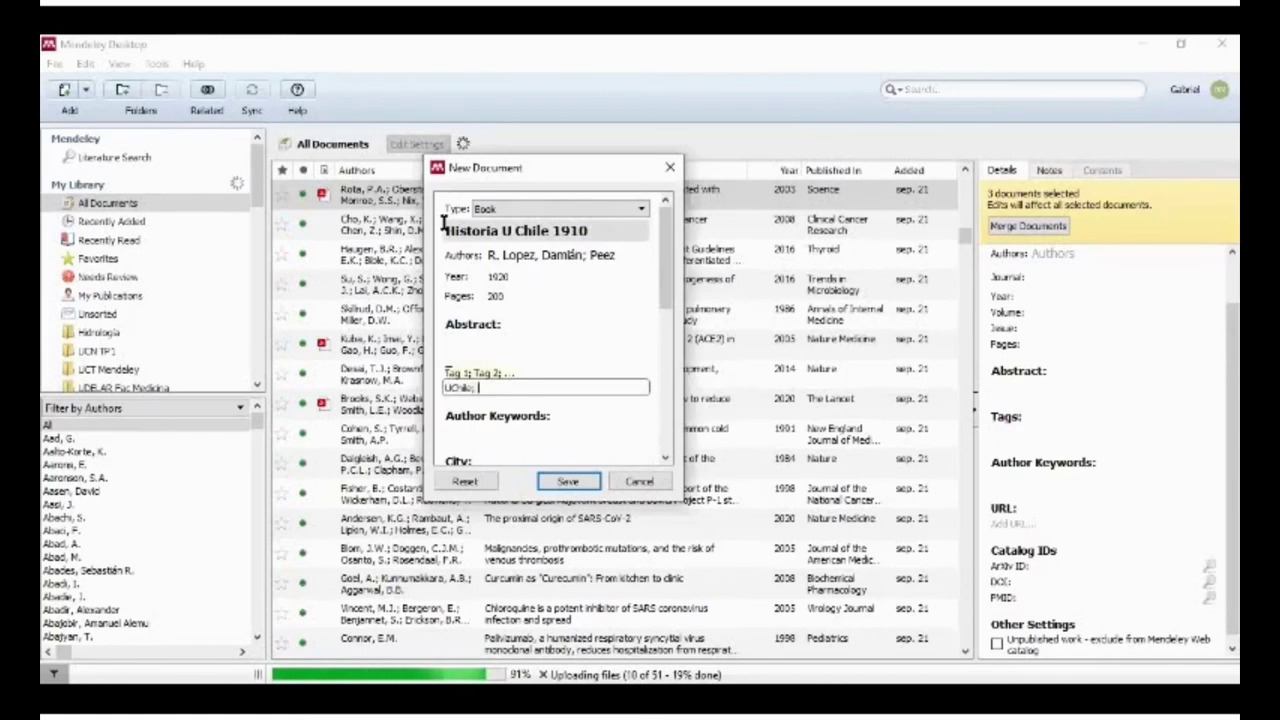
type("toria;")
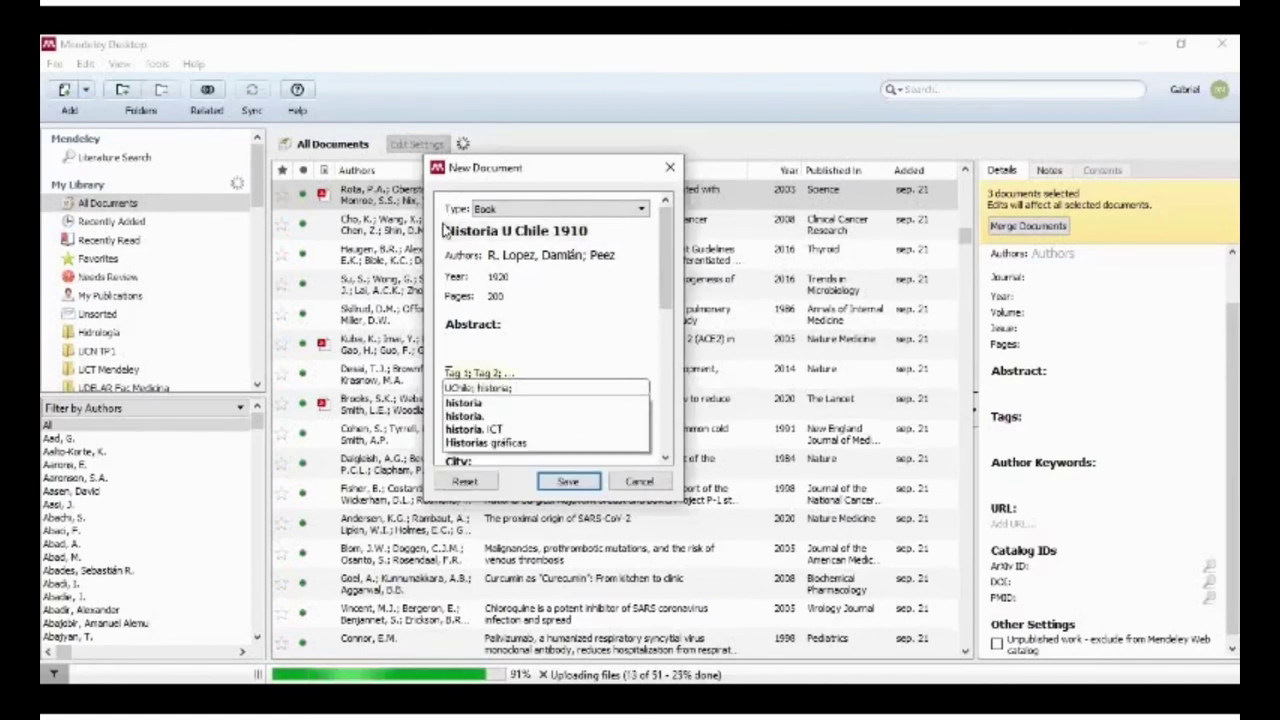
type(" sociales")
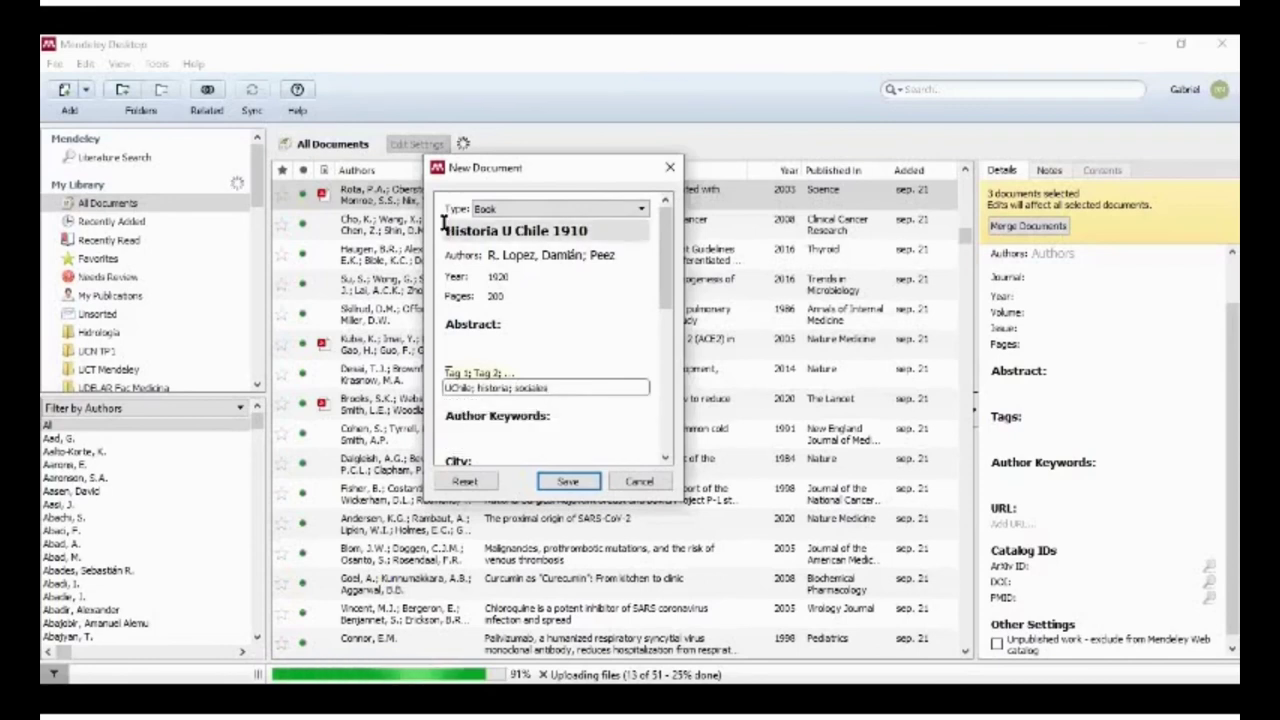
key("Tab")
key("Tab")
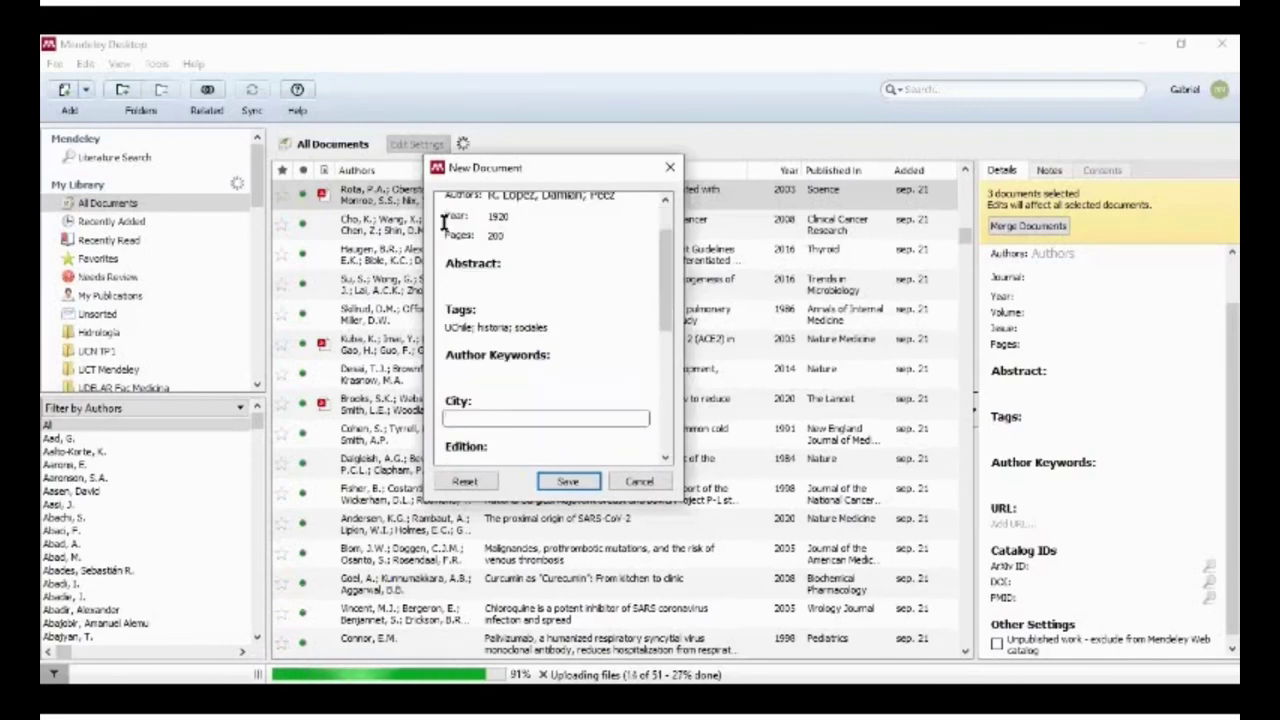
type("Santiago")
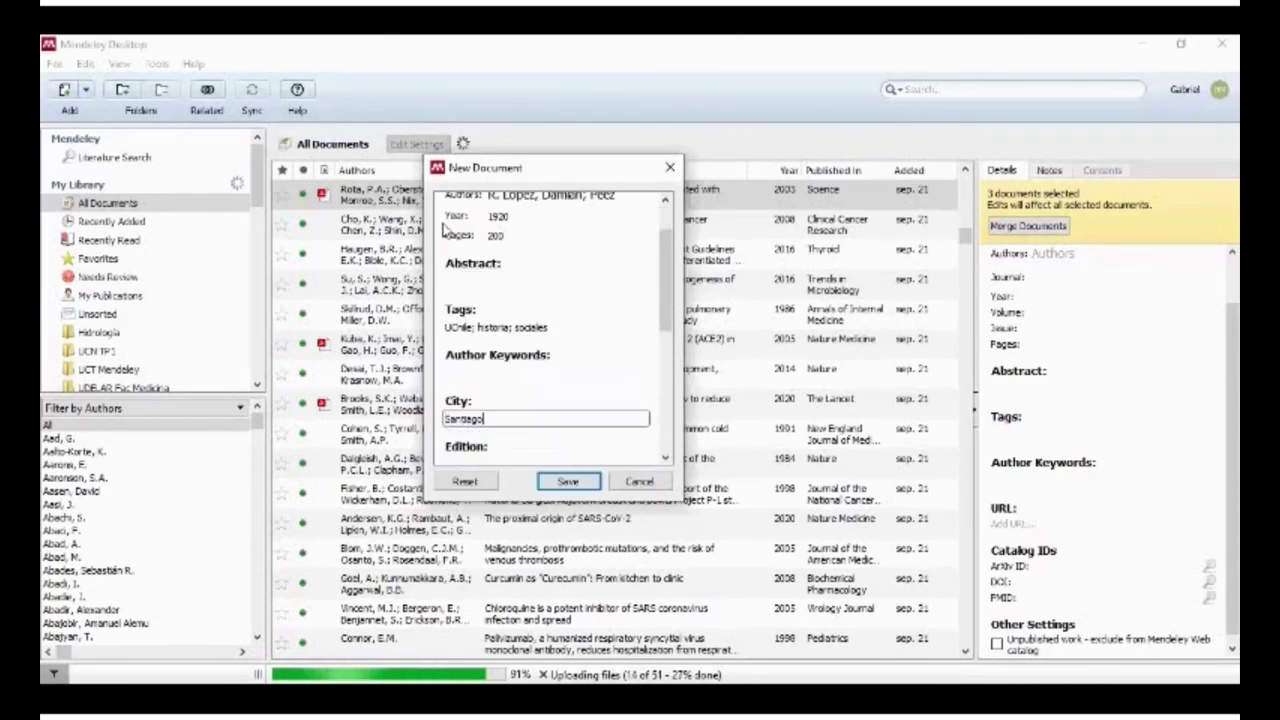
key("Tab")
type("1")
key("Tab")
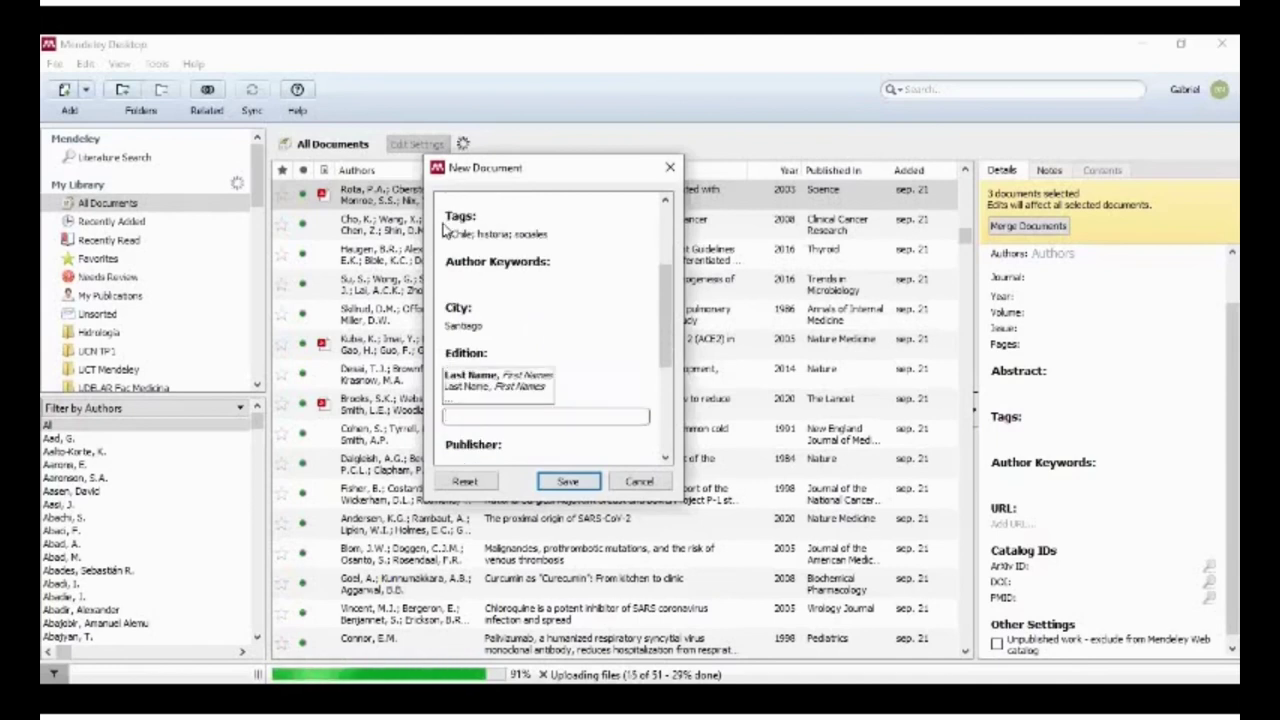
key("Tab")
key("Tab")
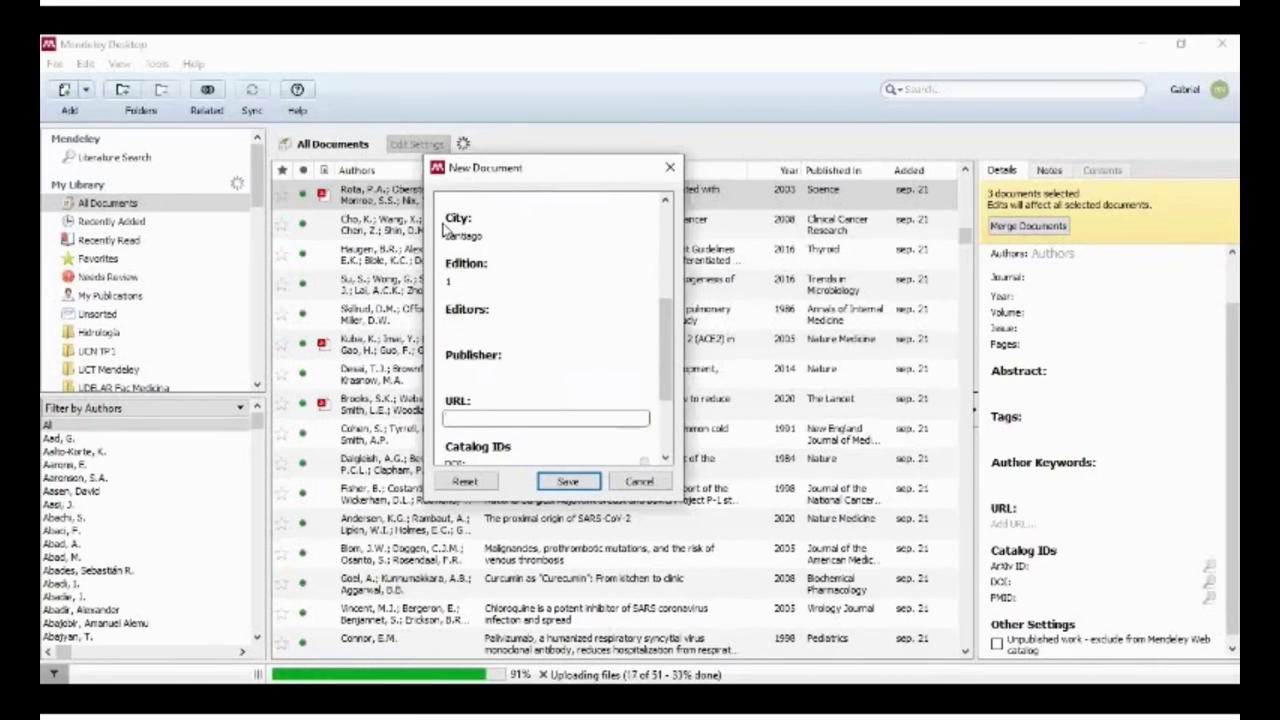
- Skip the URL, DOI and ISBN fields, save the book, and sort the library by date added
key("Tab")
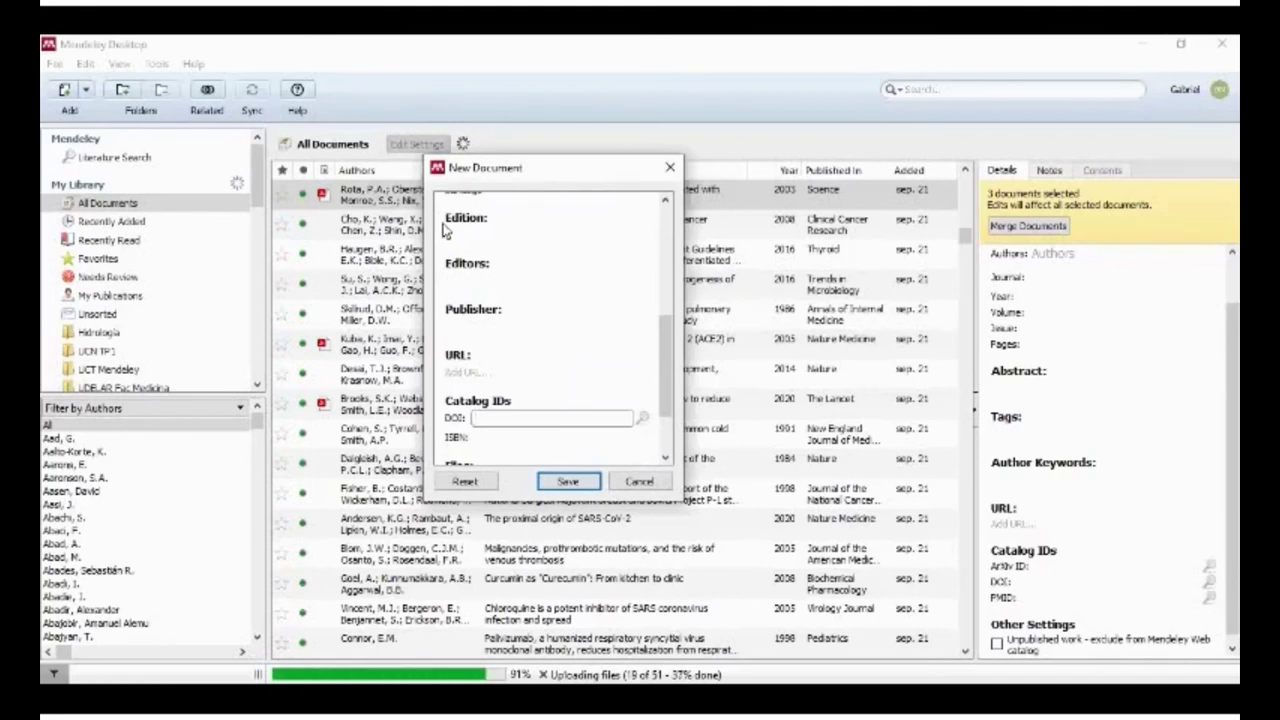
key("Tab")
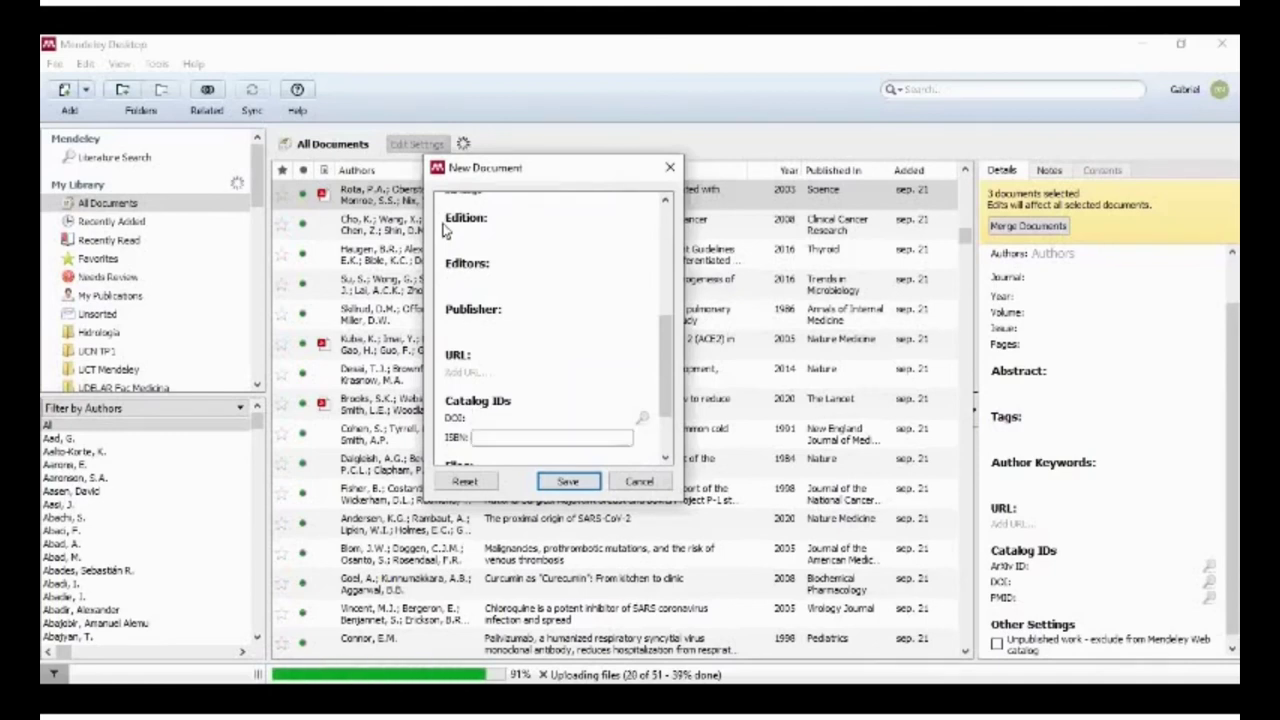
key("Tab")
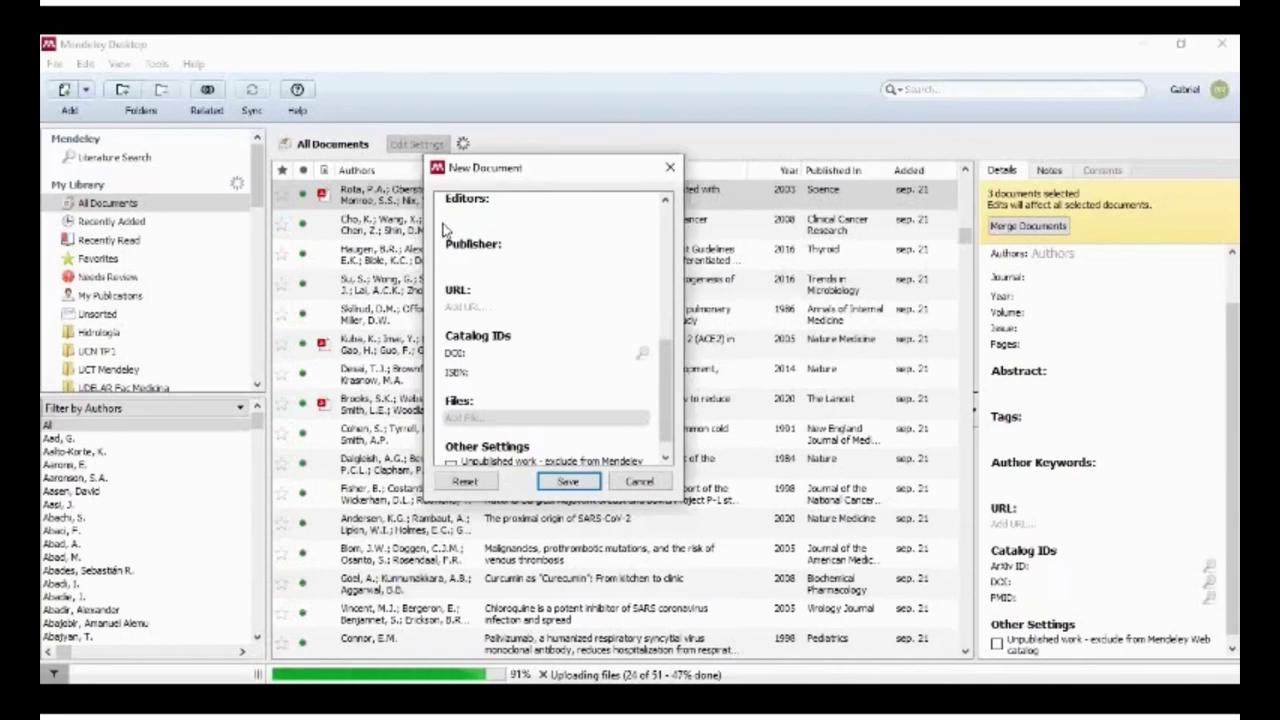
left_click(578, 485)
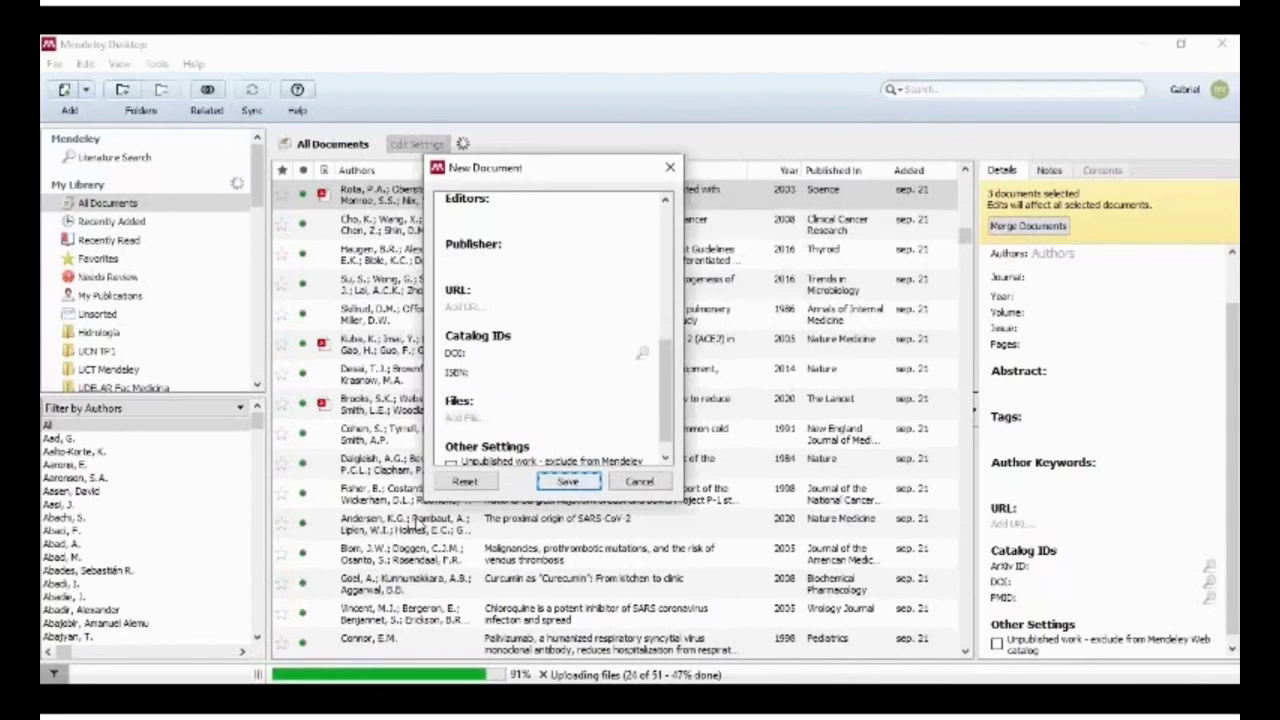
left_click(940, 176)
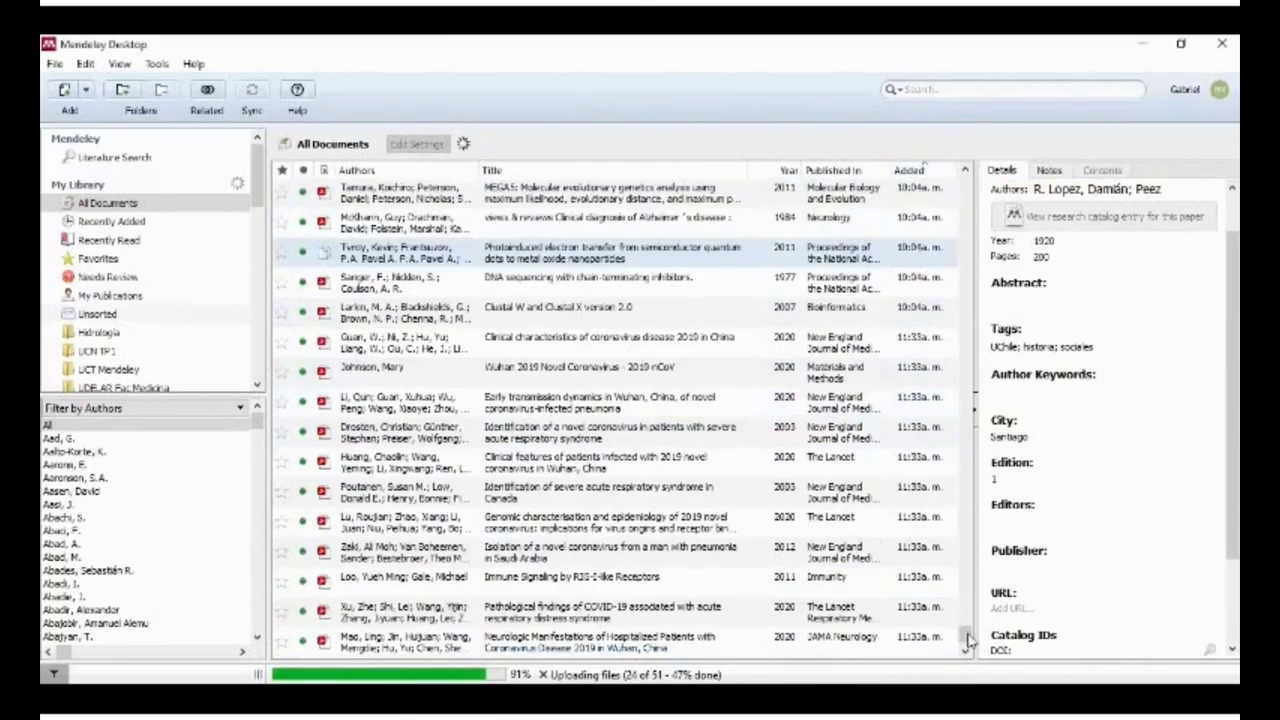
- Reverse the date-added ordering and look over the new book's details
left_click(912, 174)
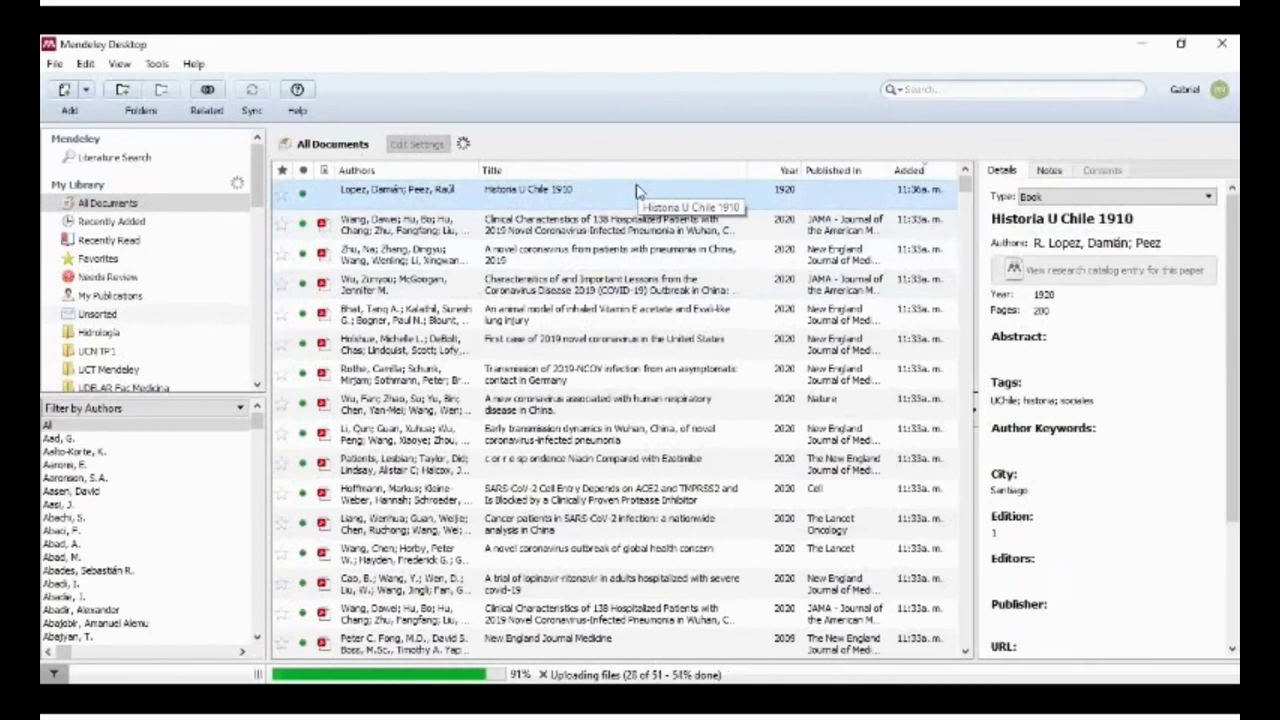
left_click(1135, 222)
left_click(1100, 352)
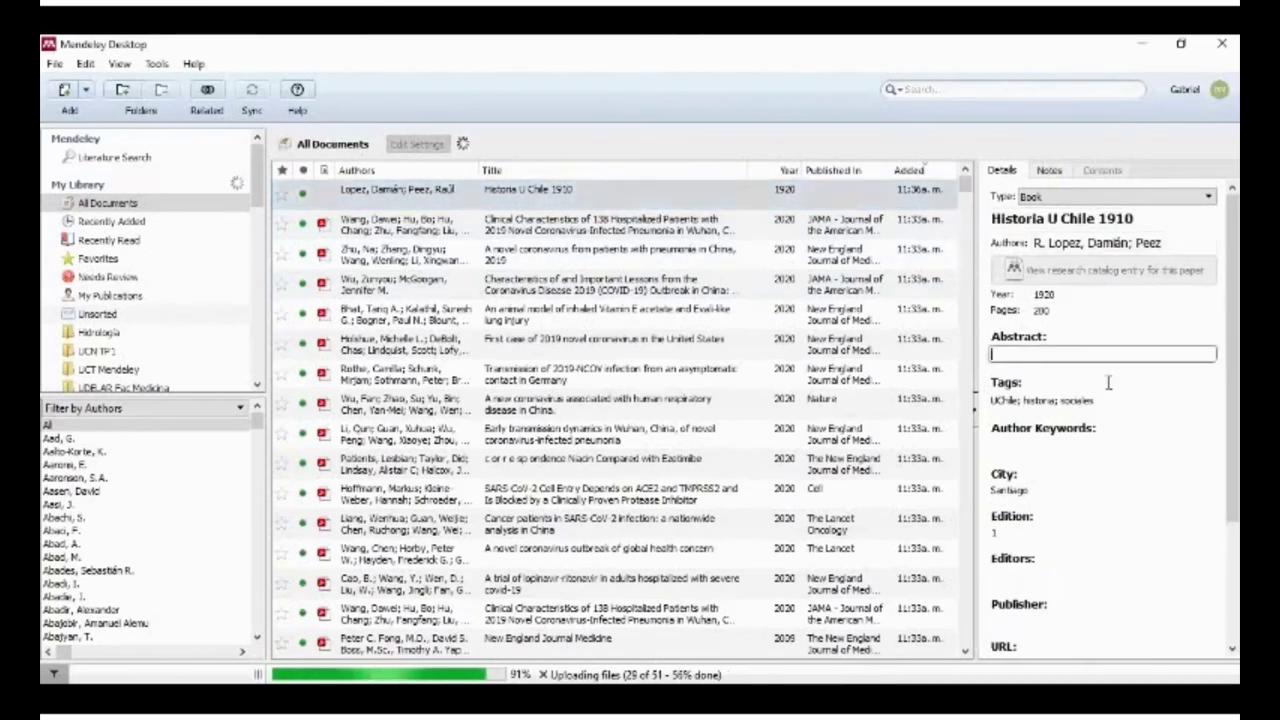
- Trim the Clinical Characteristics article's title and set its pages to 1061-1080
left_click(632, 225)
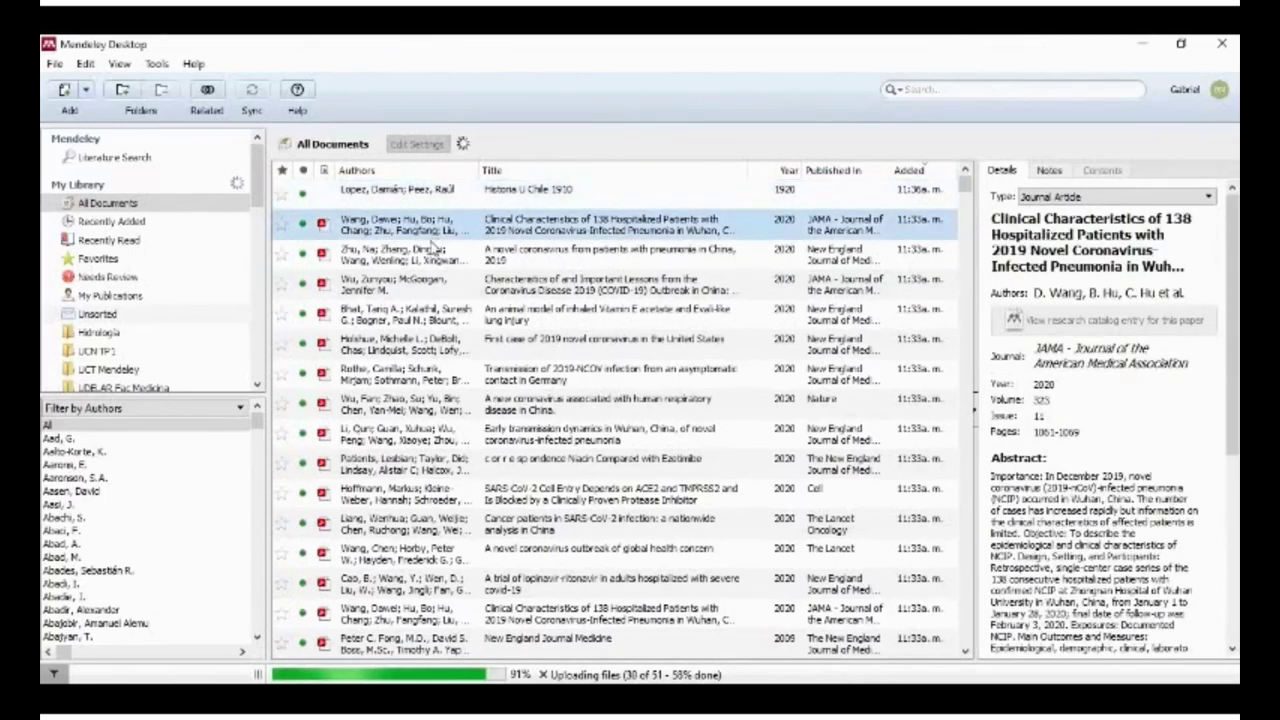
left_click(1194, 277)
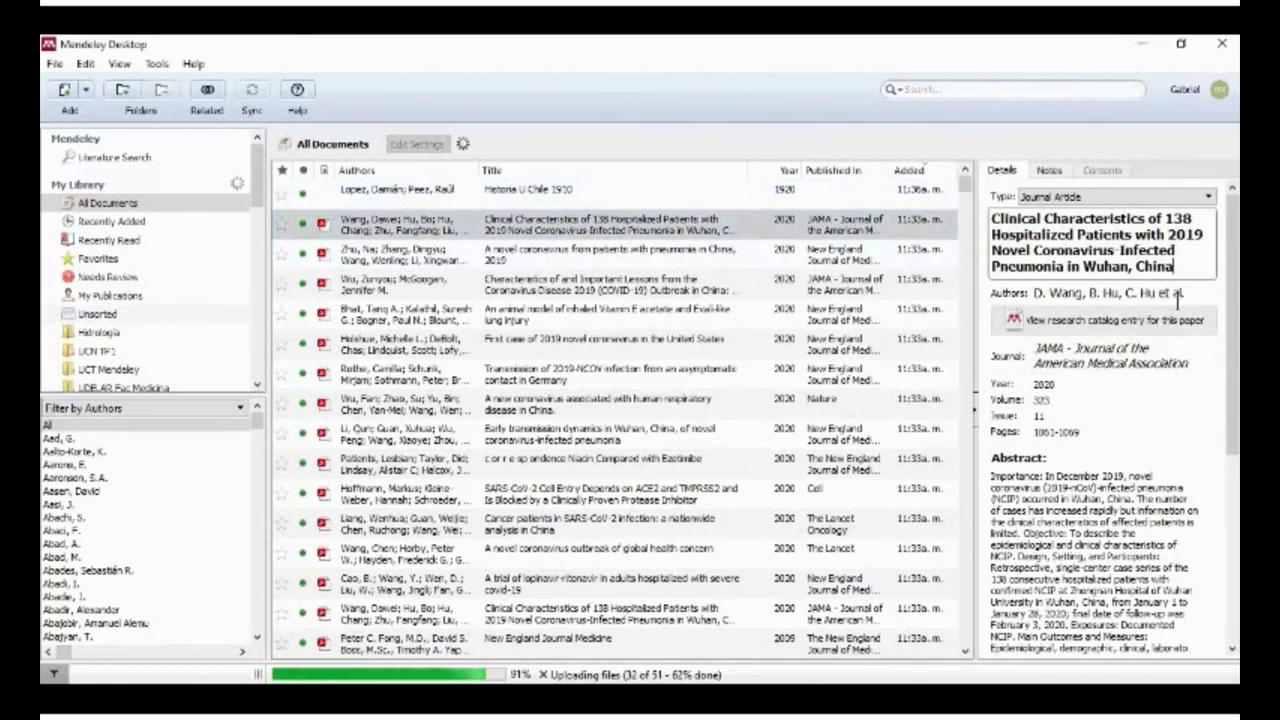
left_click_drag(1175, 266, 1167, 234)
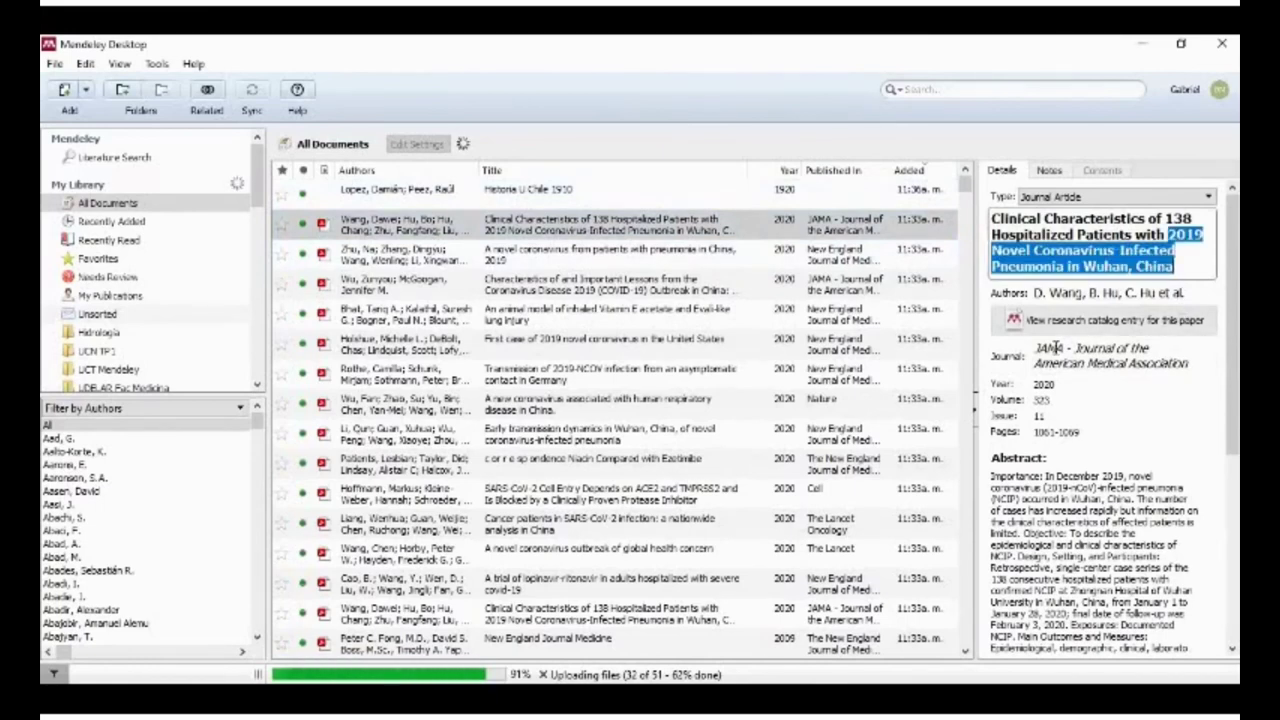
key("BackSpace")
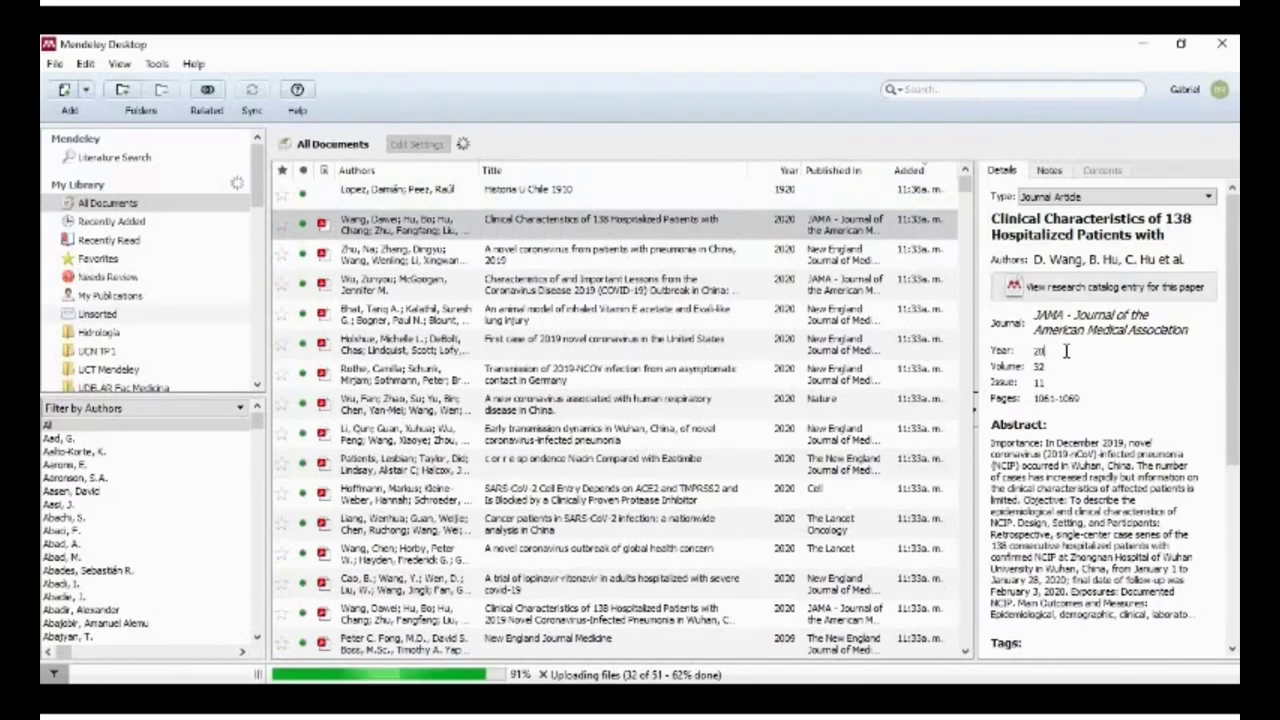
key("BackSpace")
key("BackSpace")
type("108")
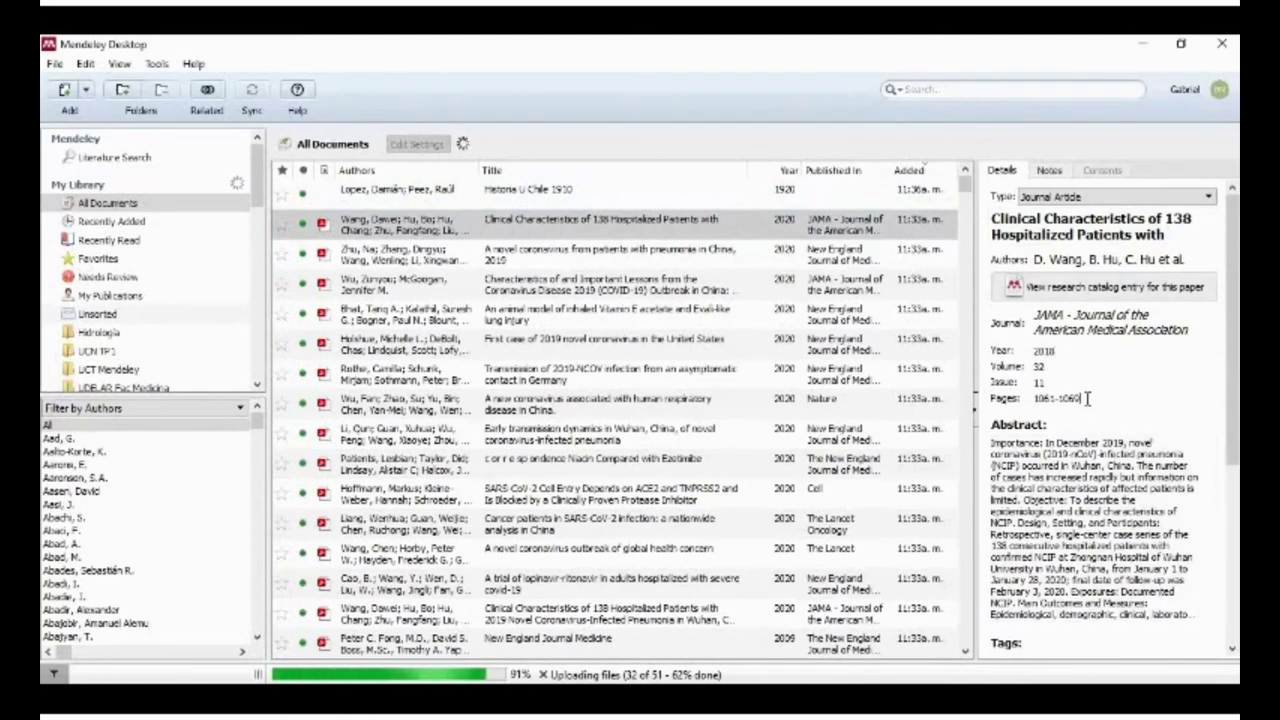
type("0")
key("Return")
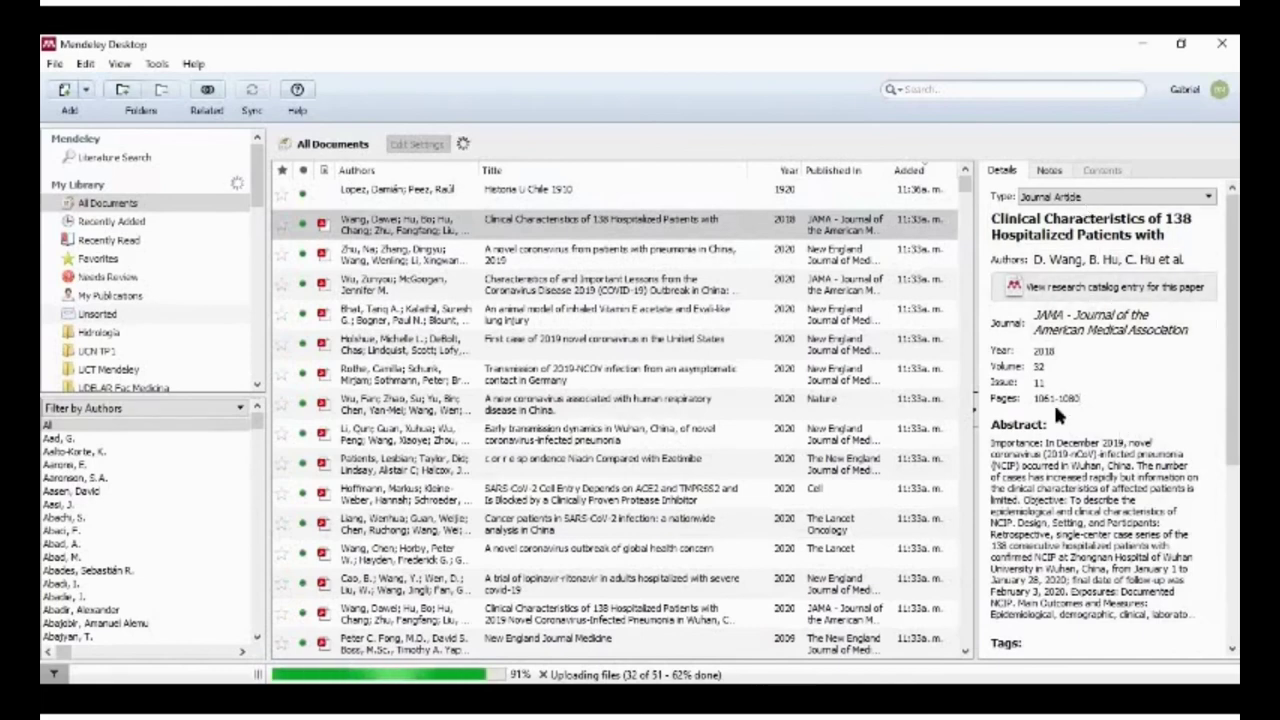
- Correct the article's publication year in the Details pane
scroll(1053, 402, "down", 5)
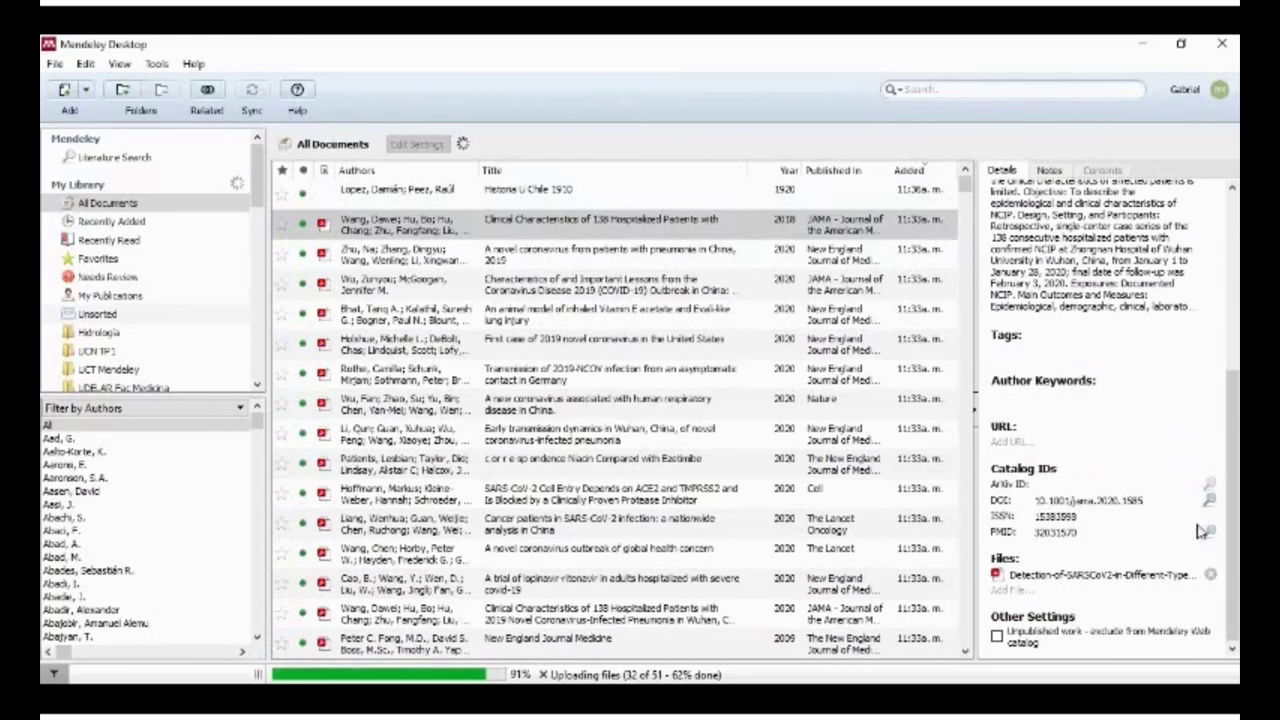
scroll(1202, 532, "up", 5)
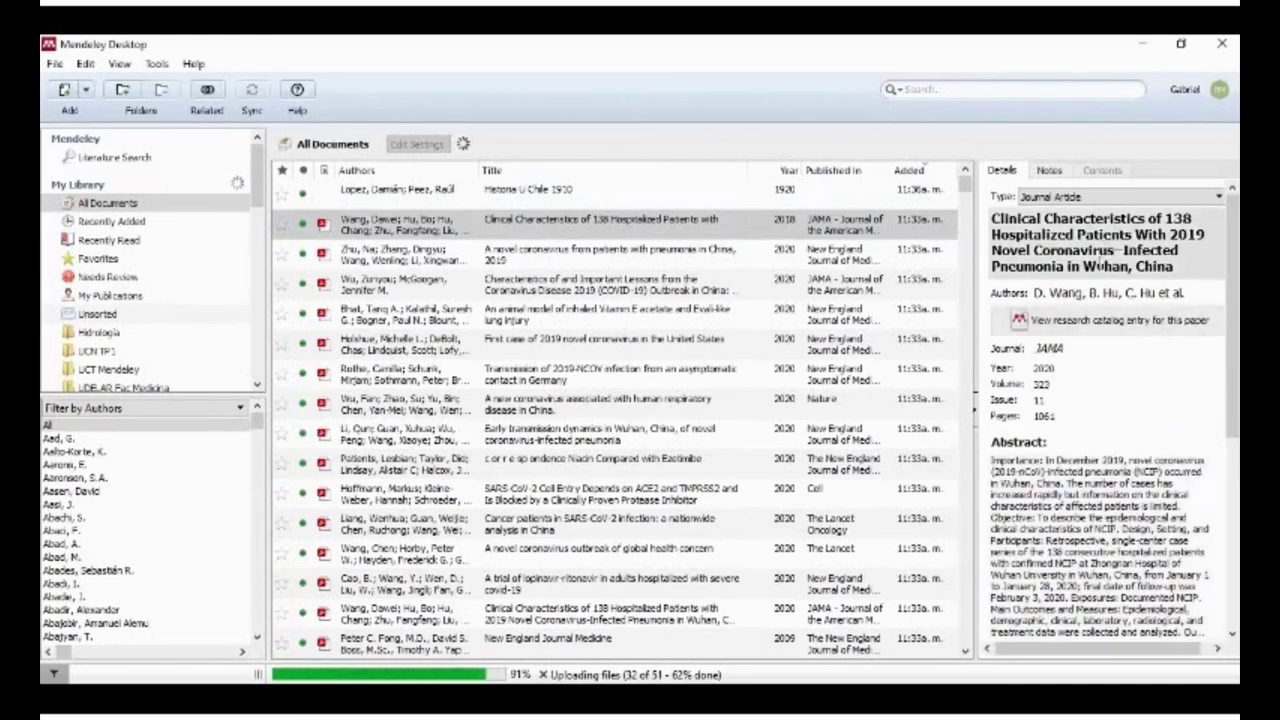
left_click(1071, 367)
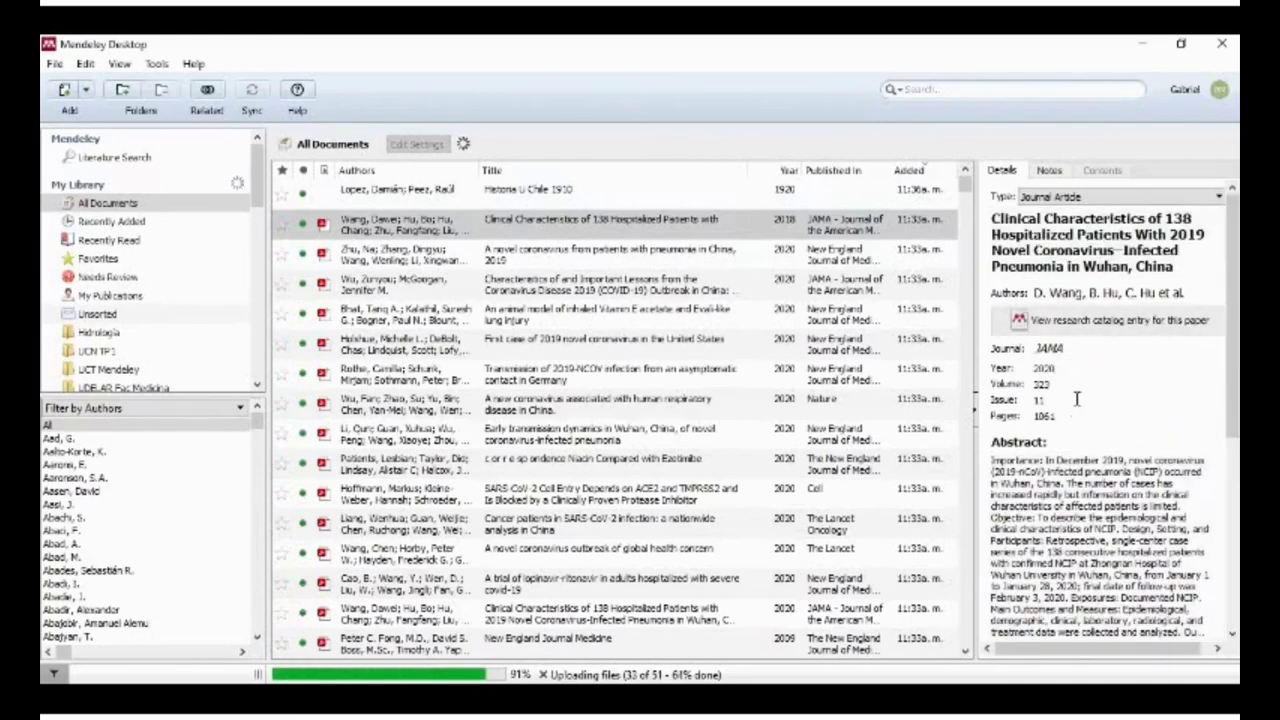
scroll(1085, 530, "down", 3)
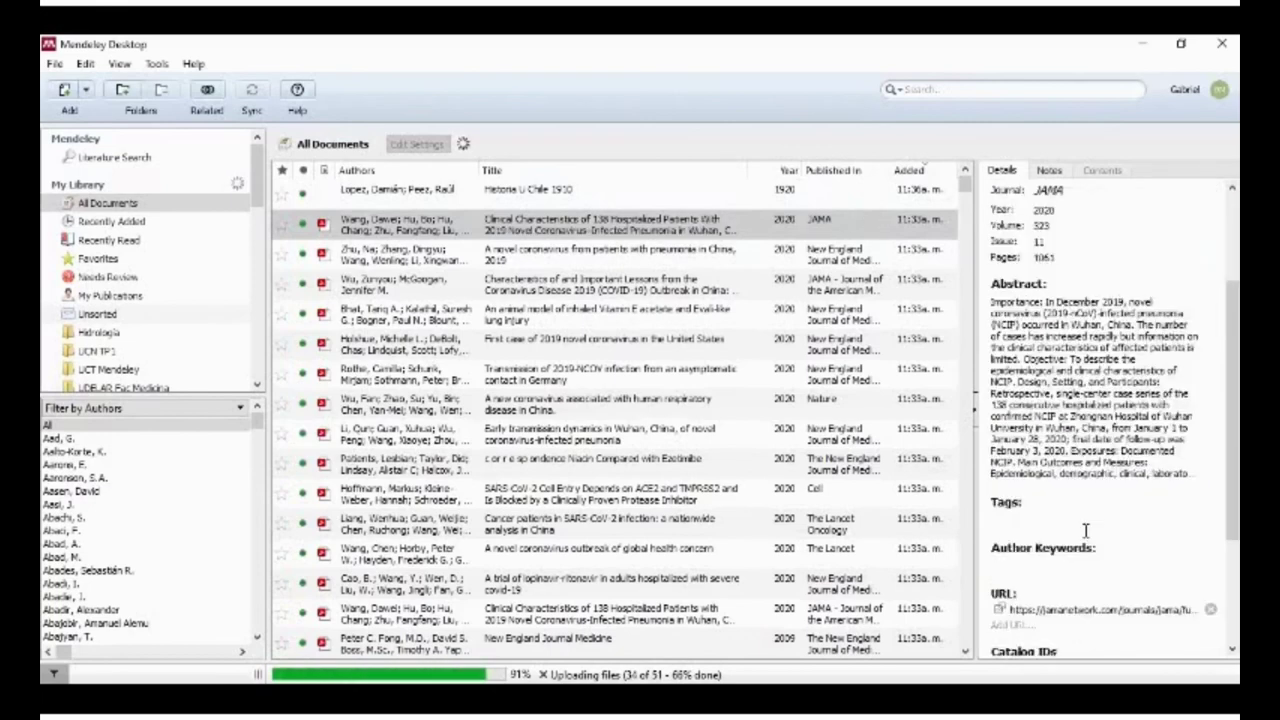
scroll(1085, 530, "down", 3)
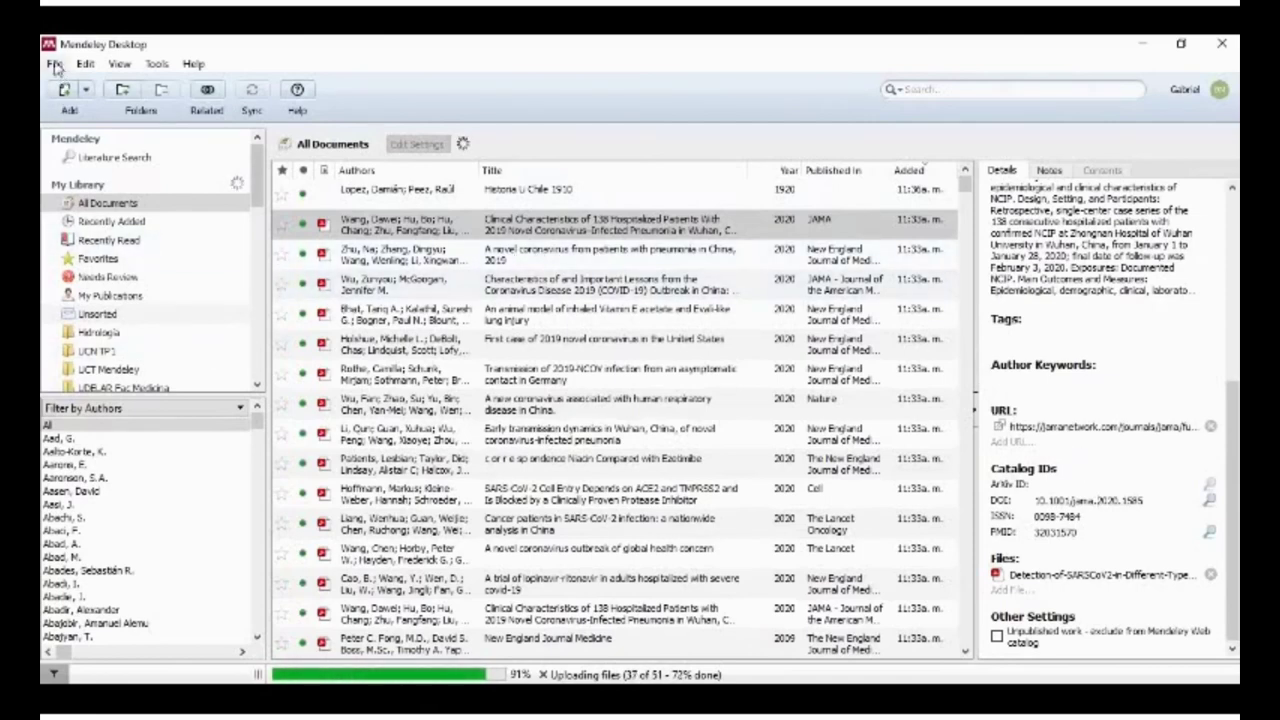
- Start creating a new group from the Edit menu, then cancel it
left_click(85, 63)
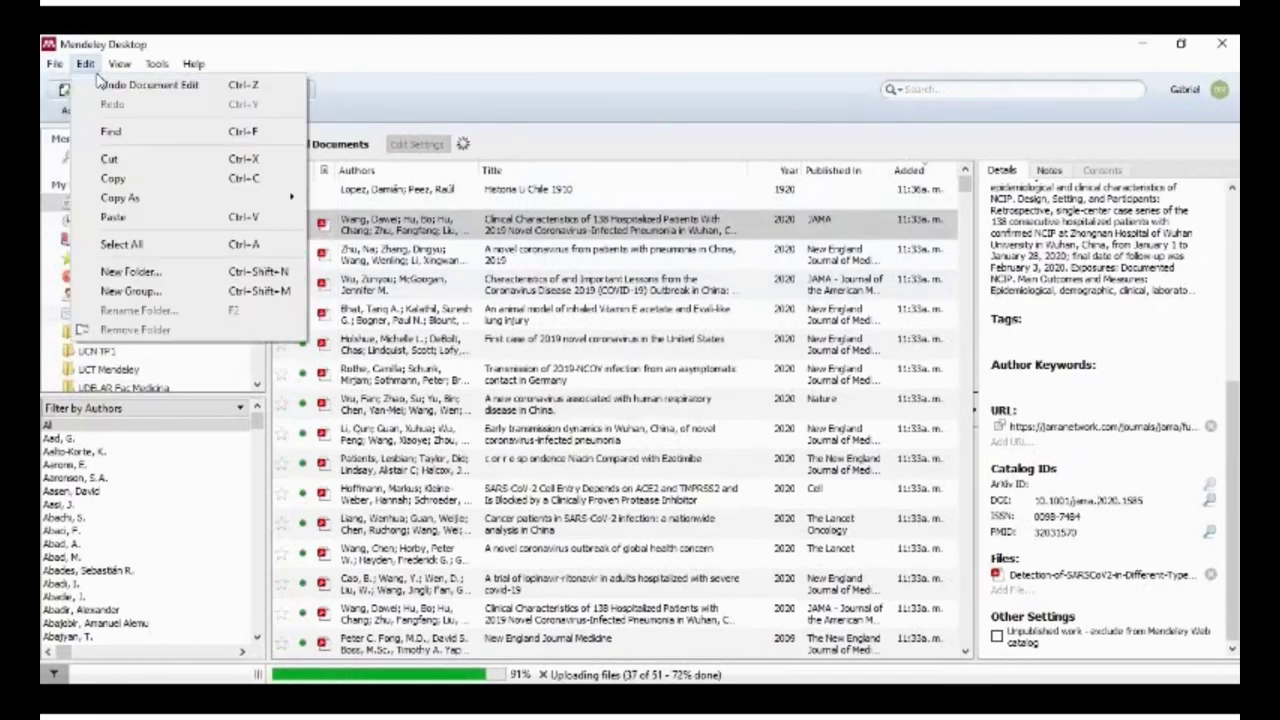
left_click(172, 292)
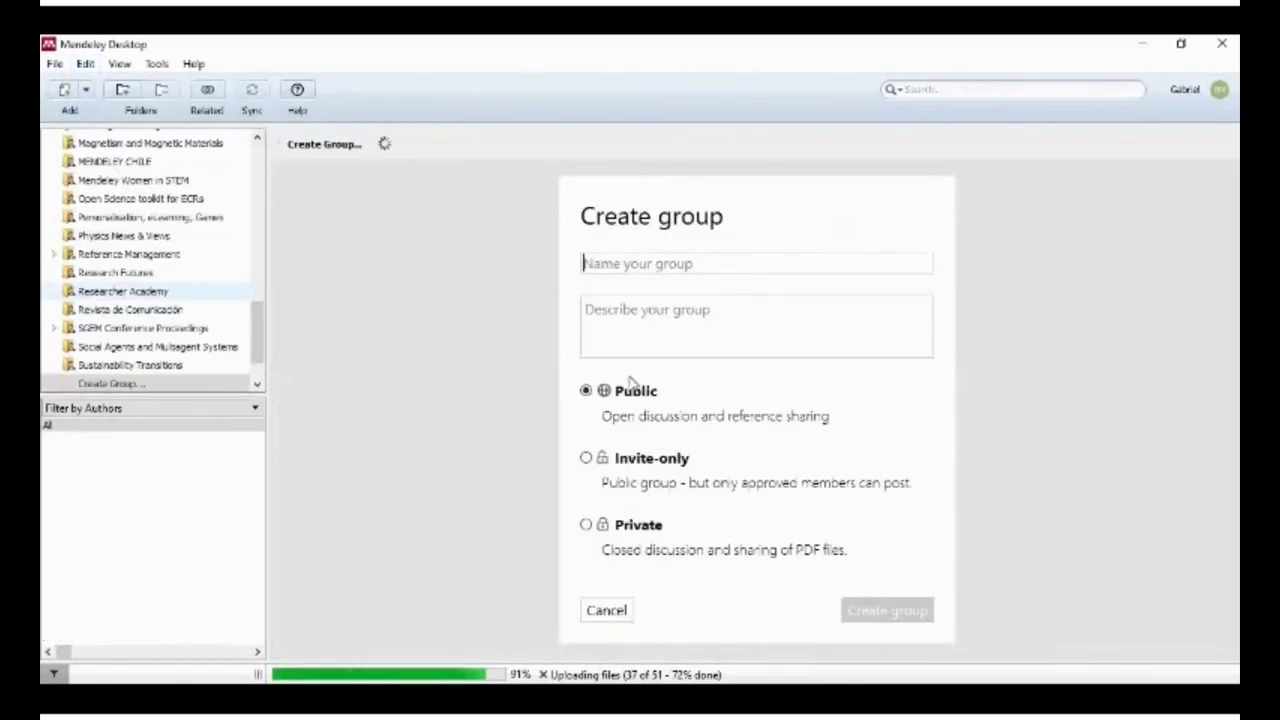
left_click(609, 612)
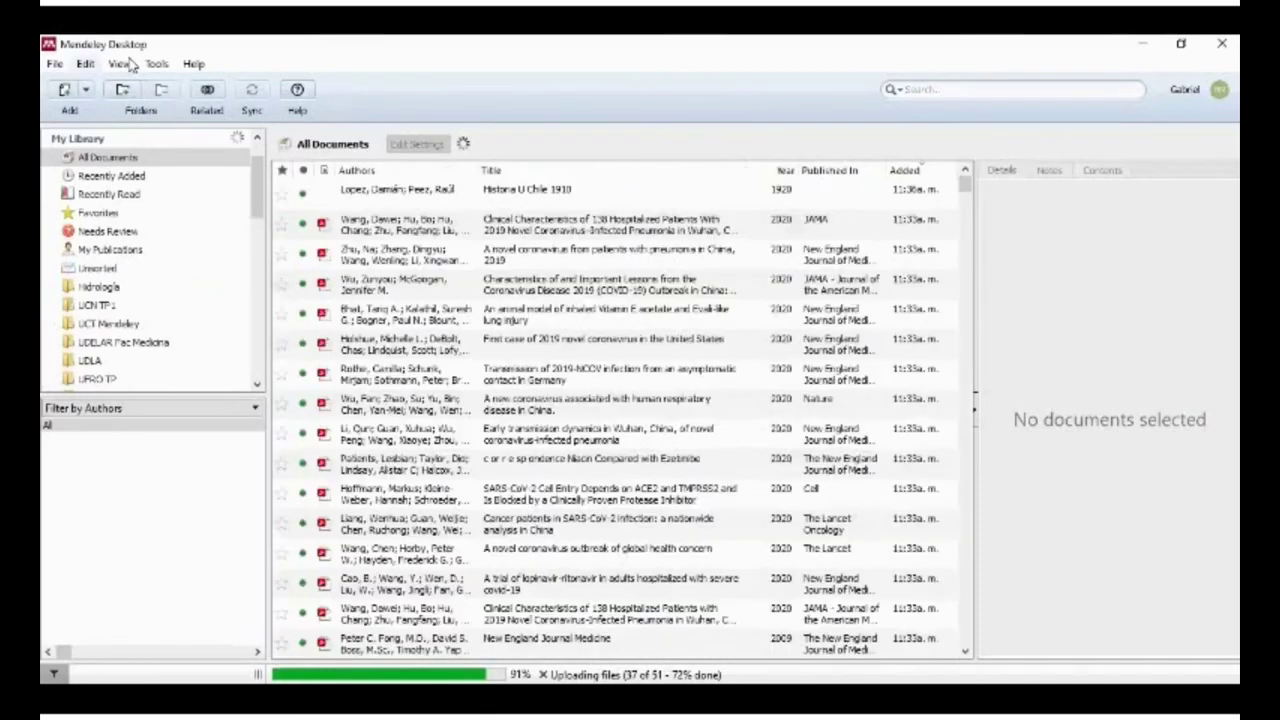
- Browse the View menu's citation styles, then open the Tools menu
left_click(121, 64)
mouse_move(200, 131)
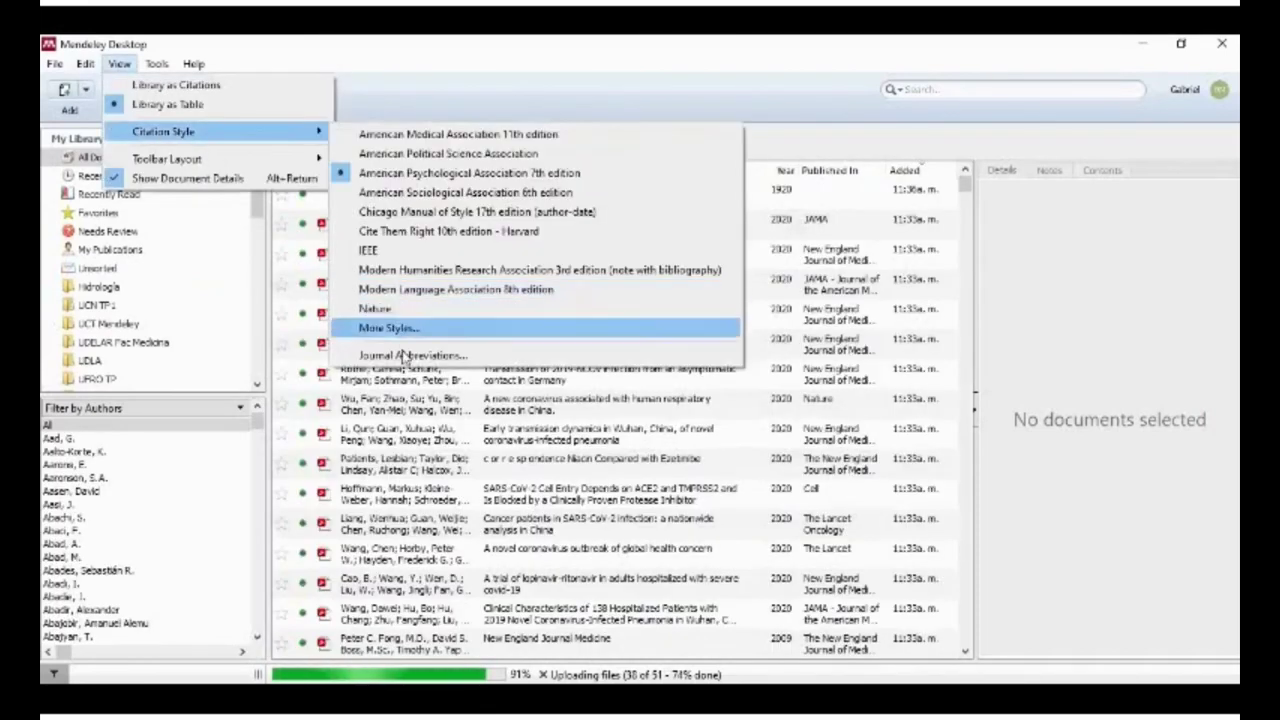
left_click(192, 47)
left_click(157, 64)
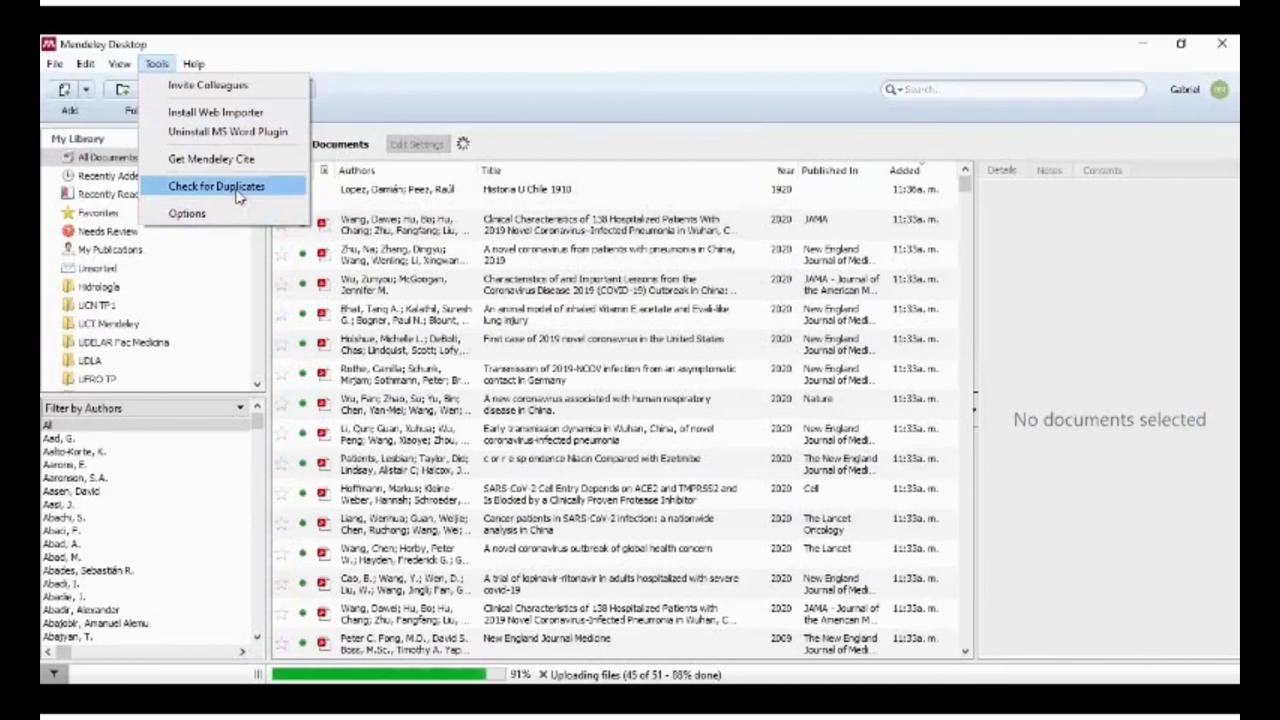
- Check the library for duplicates and expand the Clustal W and MrBayes sets to inspect conflicts
left_click(284, 186)
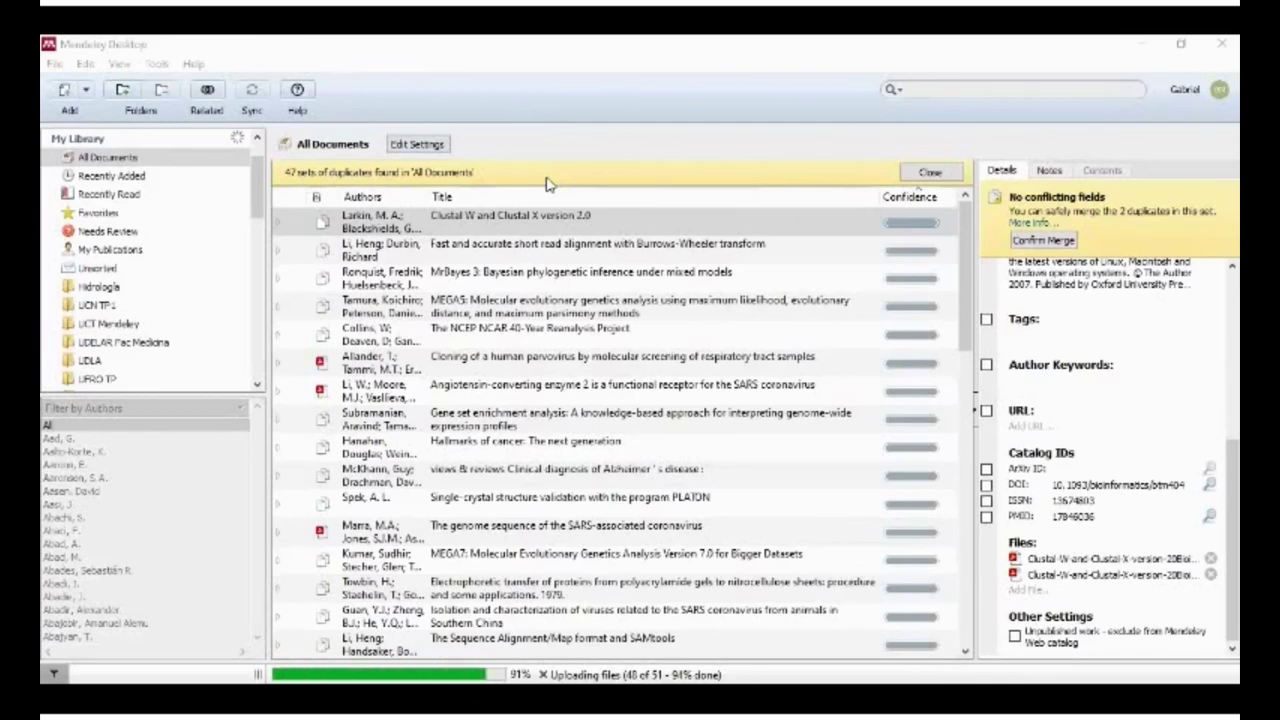
left_click(446, 232)
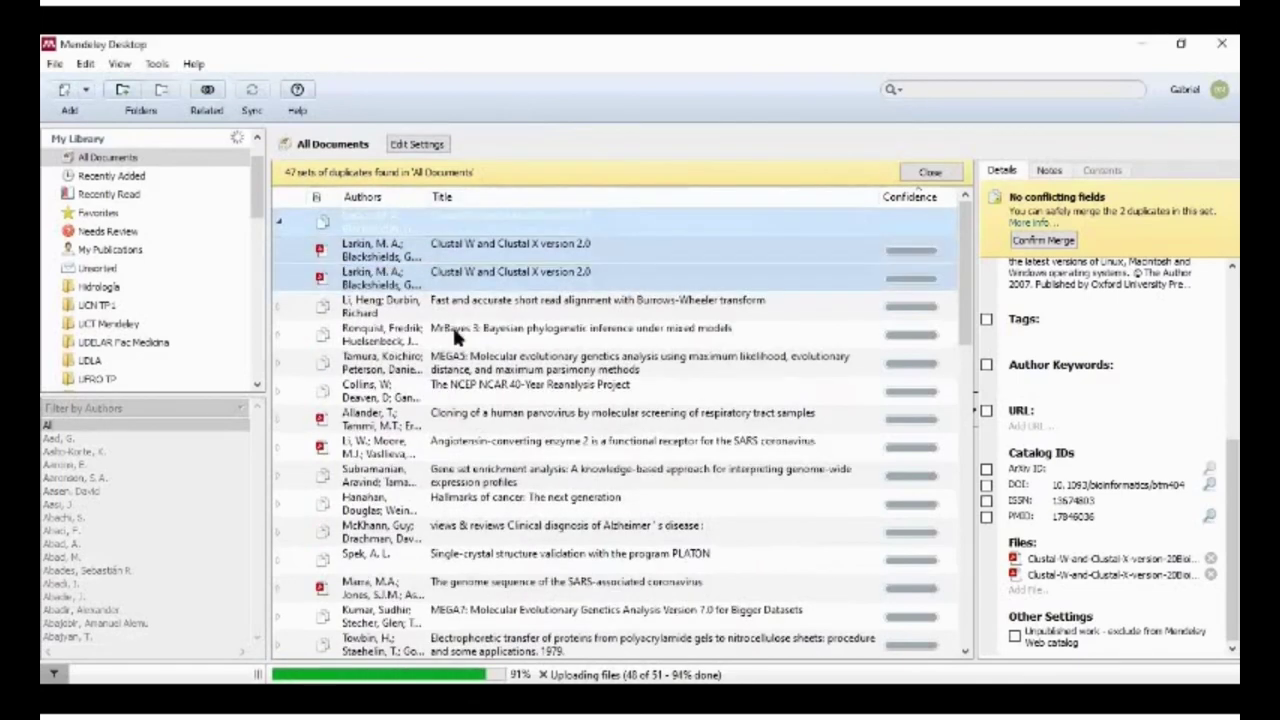
left_click(452, 324)
scroll(489, 400, "down", 5)
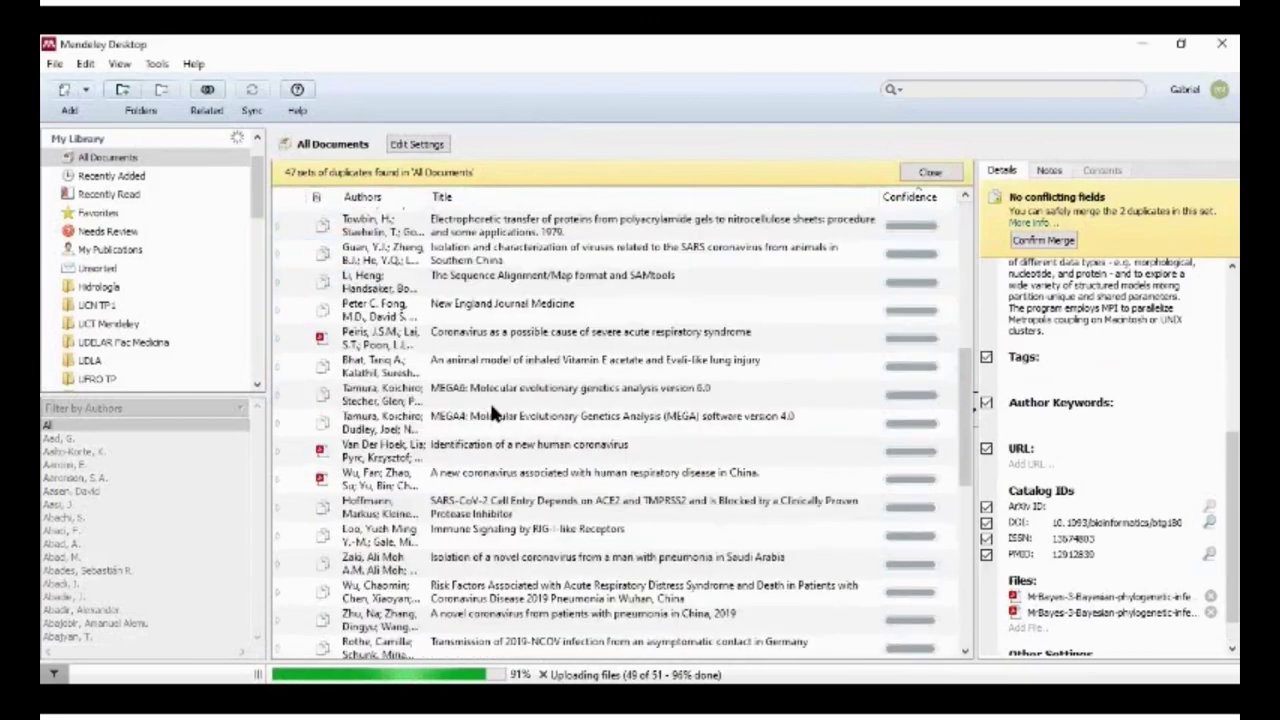
scroll(489, 400, "down", 2)
left_click(489, 400)
scroll(945, 218, "up", 10)
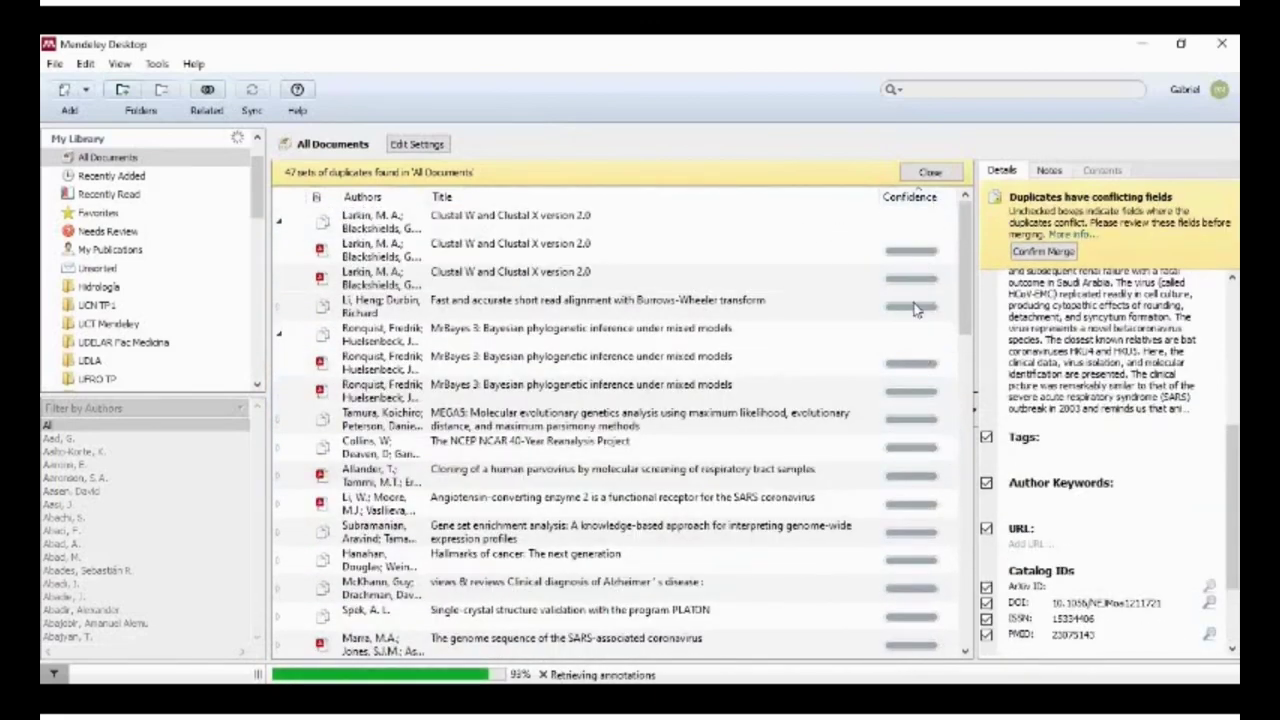
- Re-expand the Clustal W and Li Heng sets to compare their individual duplicates
left_click(290, 228)
left_click(279, 333)
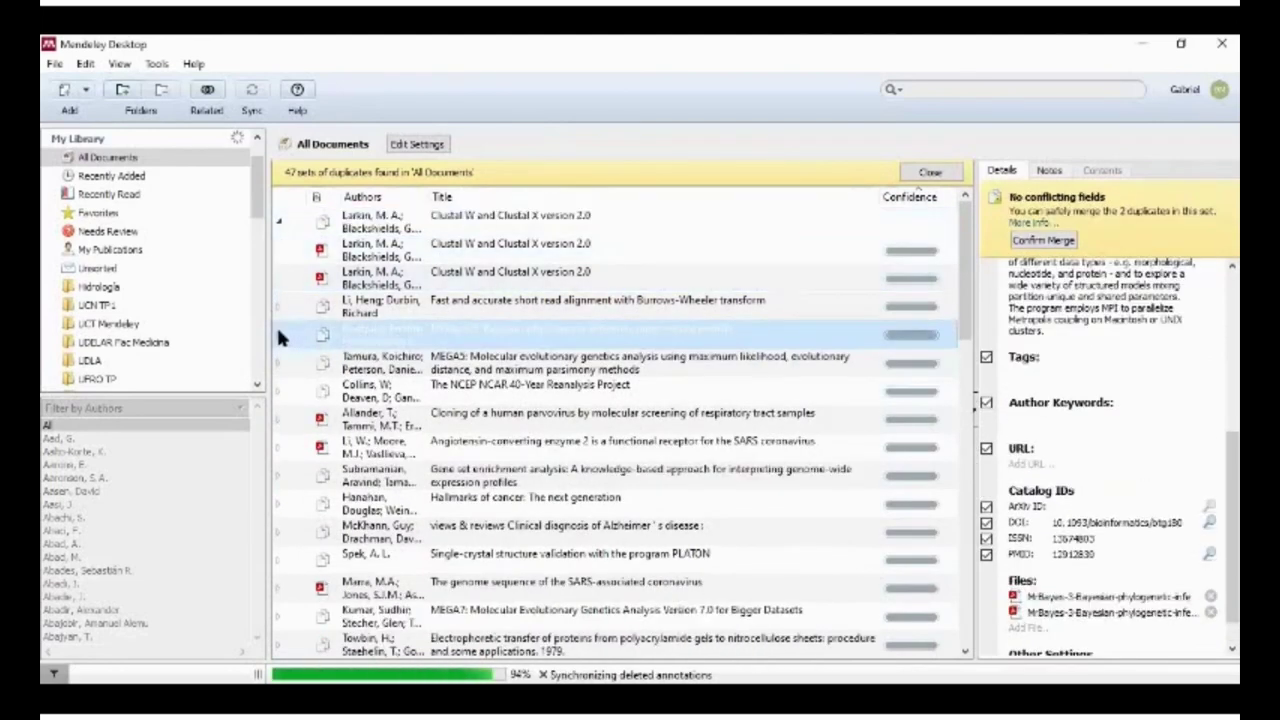
left_click(279, 220)
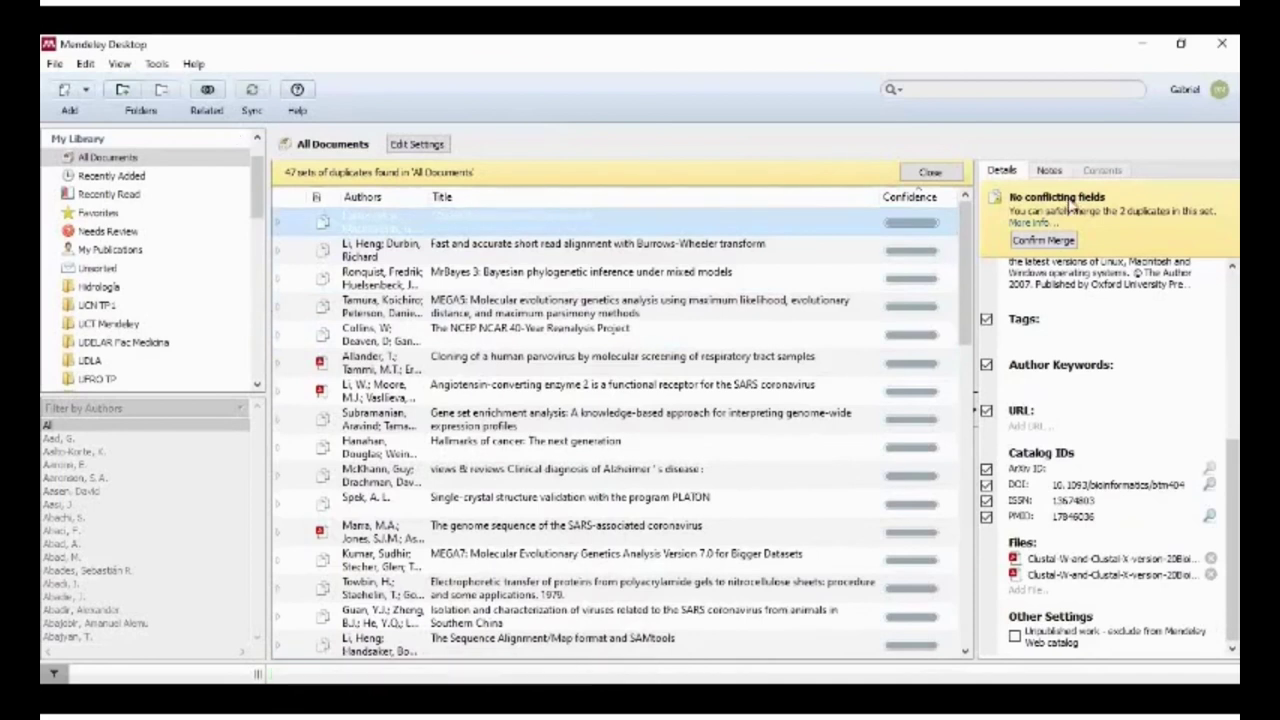
left_click(608, 228)
left_click(527, 248)
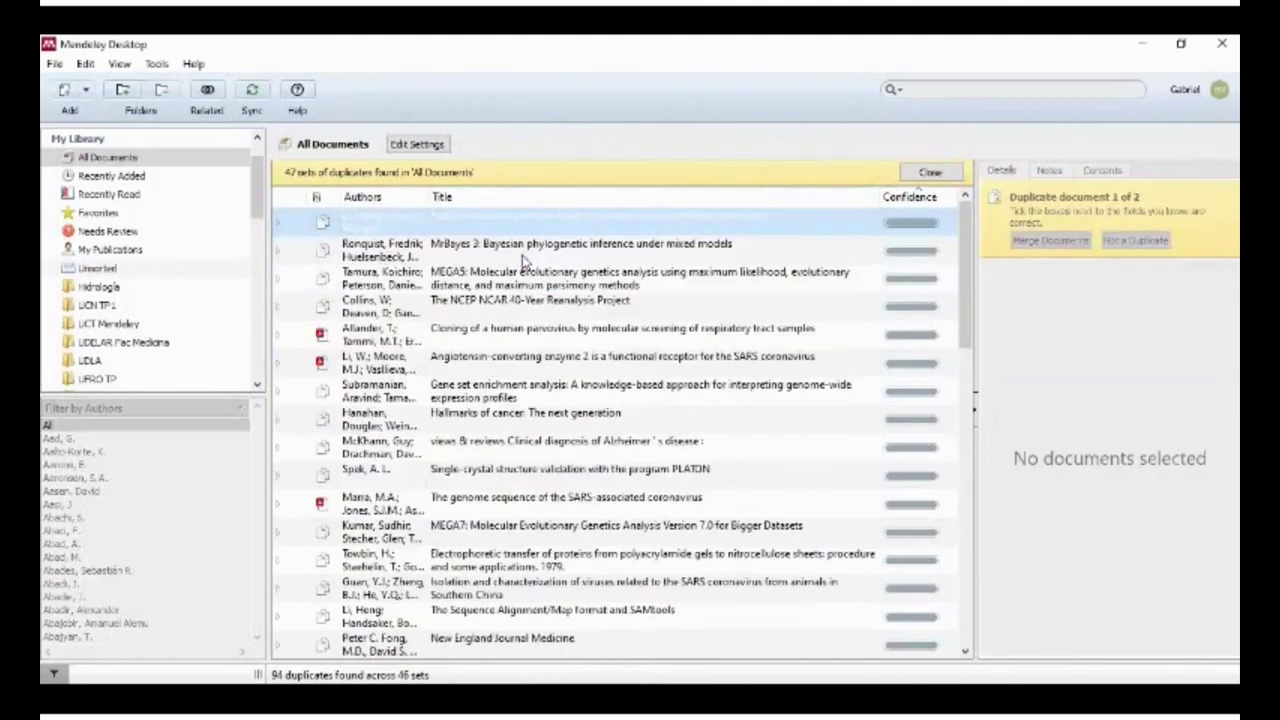
left_click(530, 224)
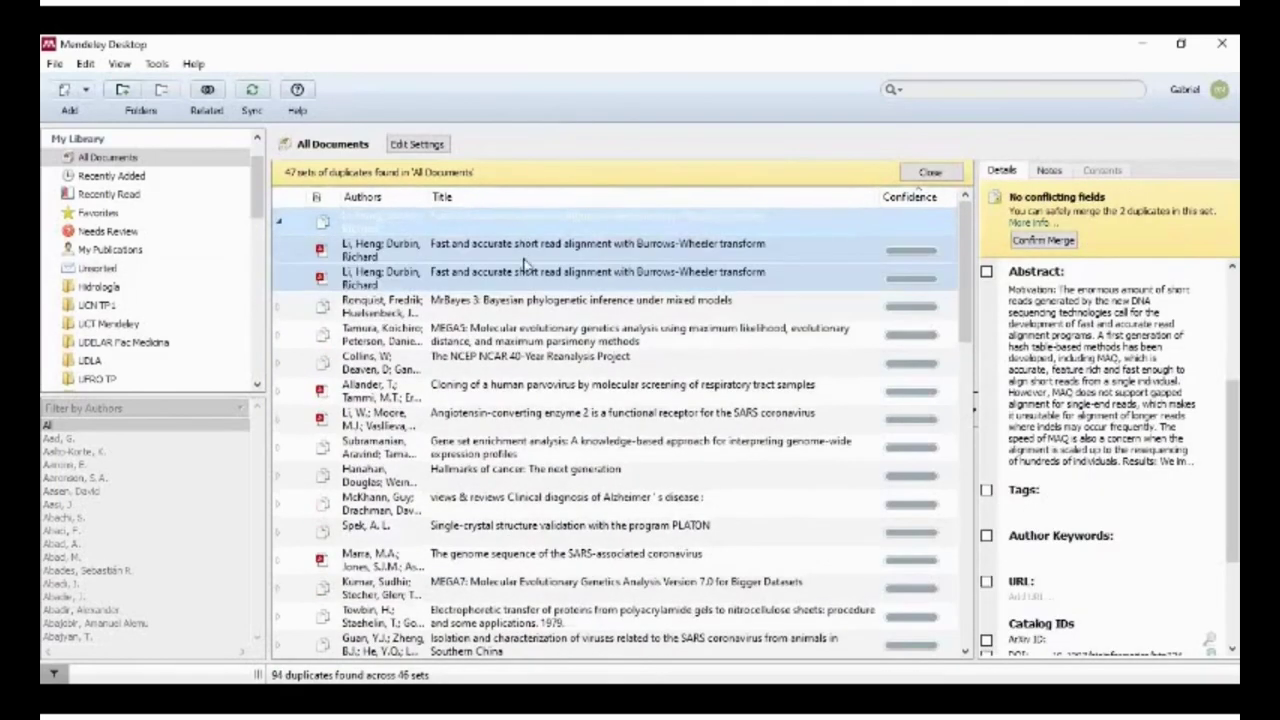
left_click(524, 263)
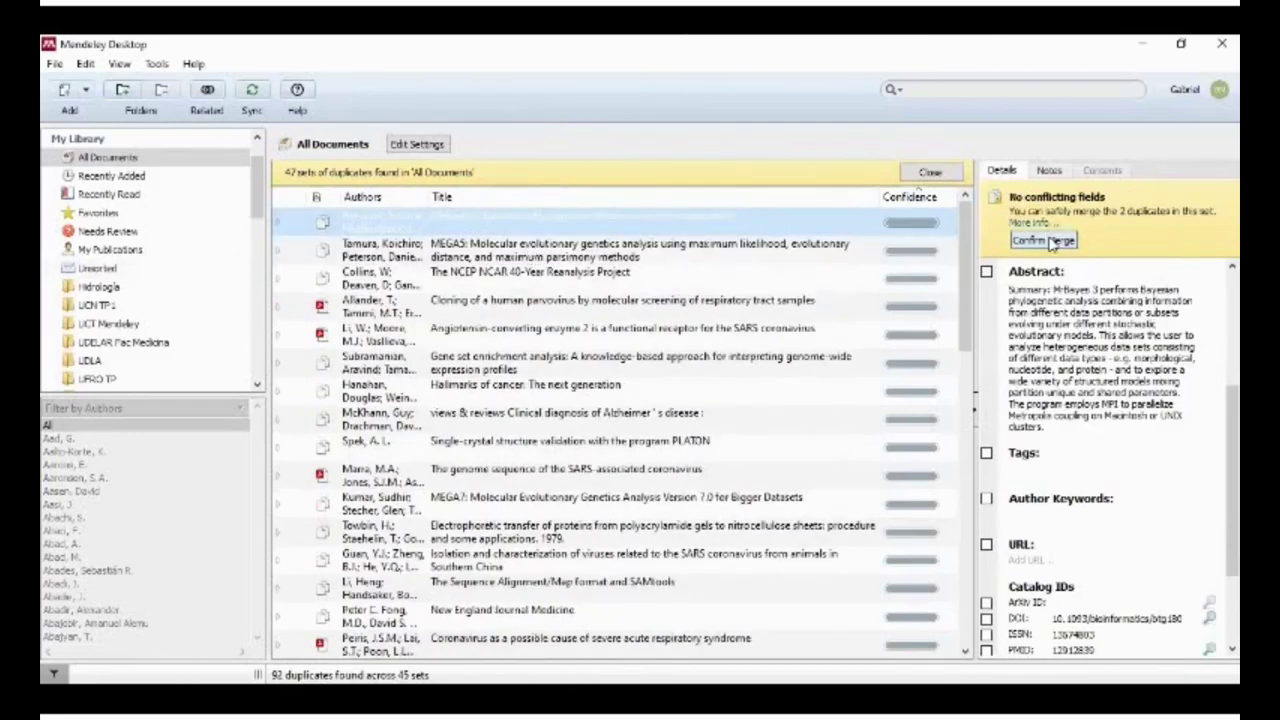
- Confirm merges of the MrBayes set and the next set, leaving 80 duplicates in 39 sets
left_click(1047, 241)
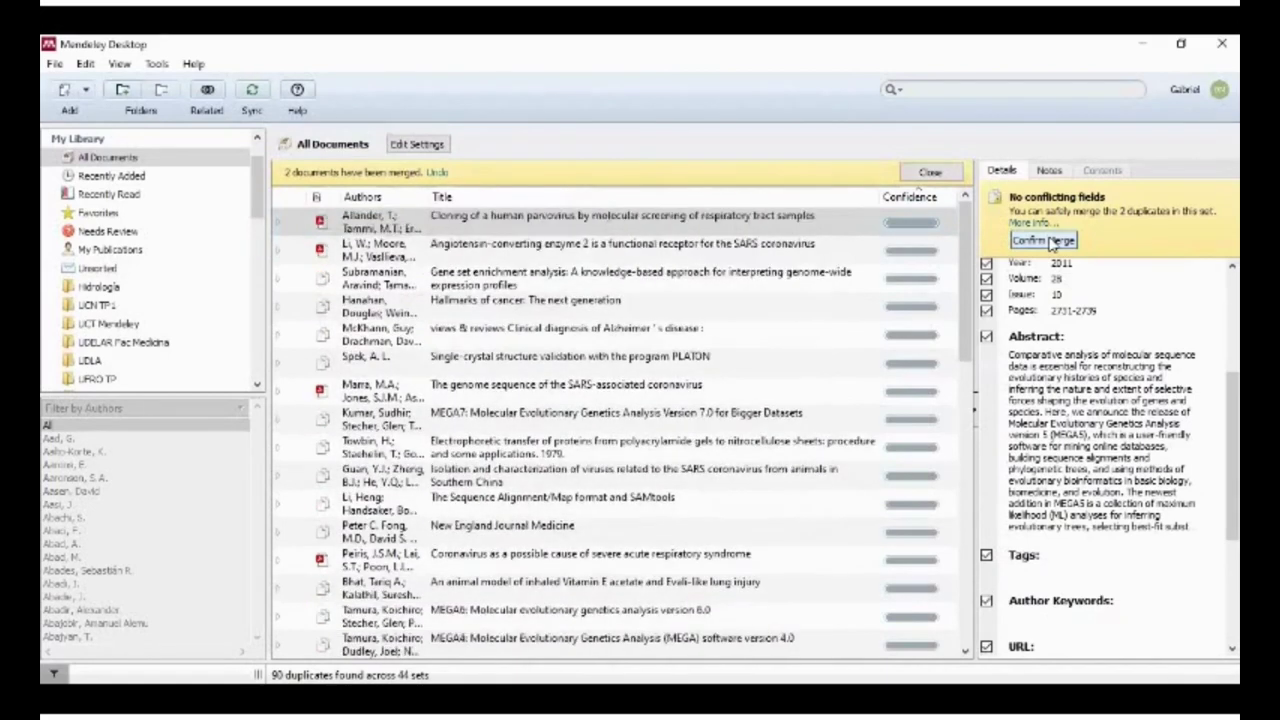
key("alt+Tab")
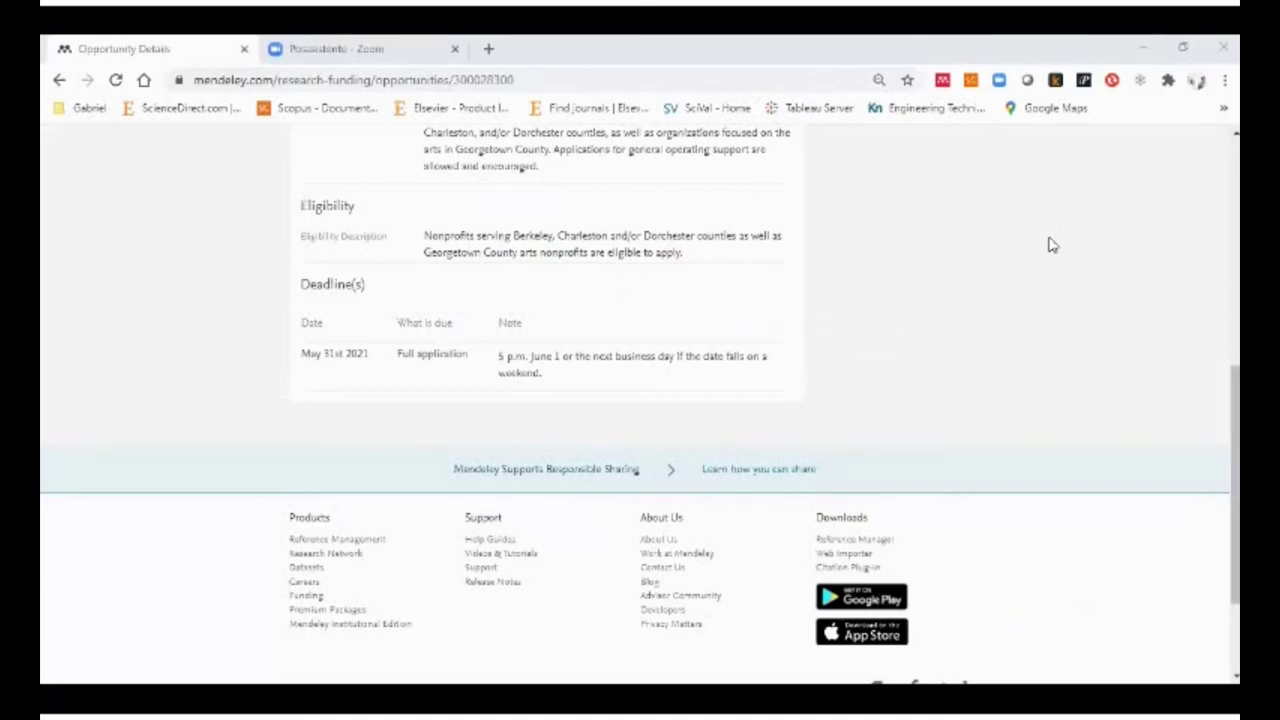
key("alt+Tab")
left_click(1053, 242)
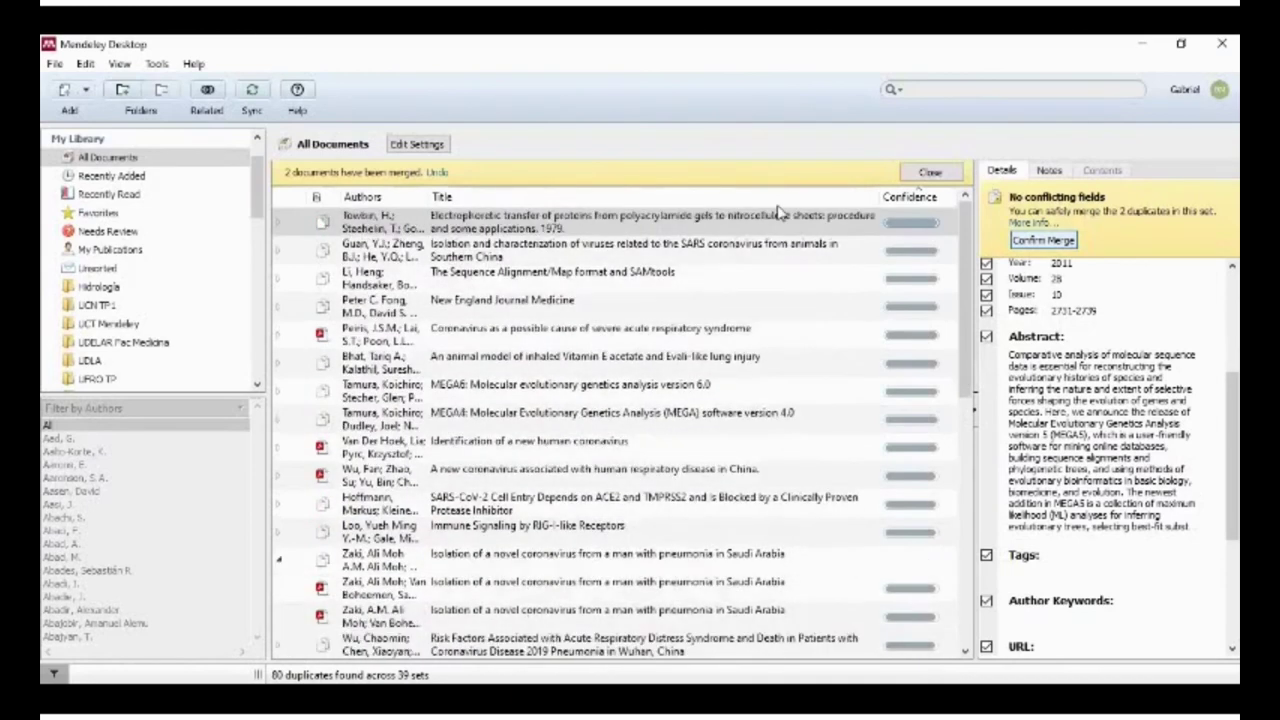
- Switch over to the browser window
key("alt+Tab")
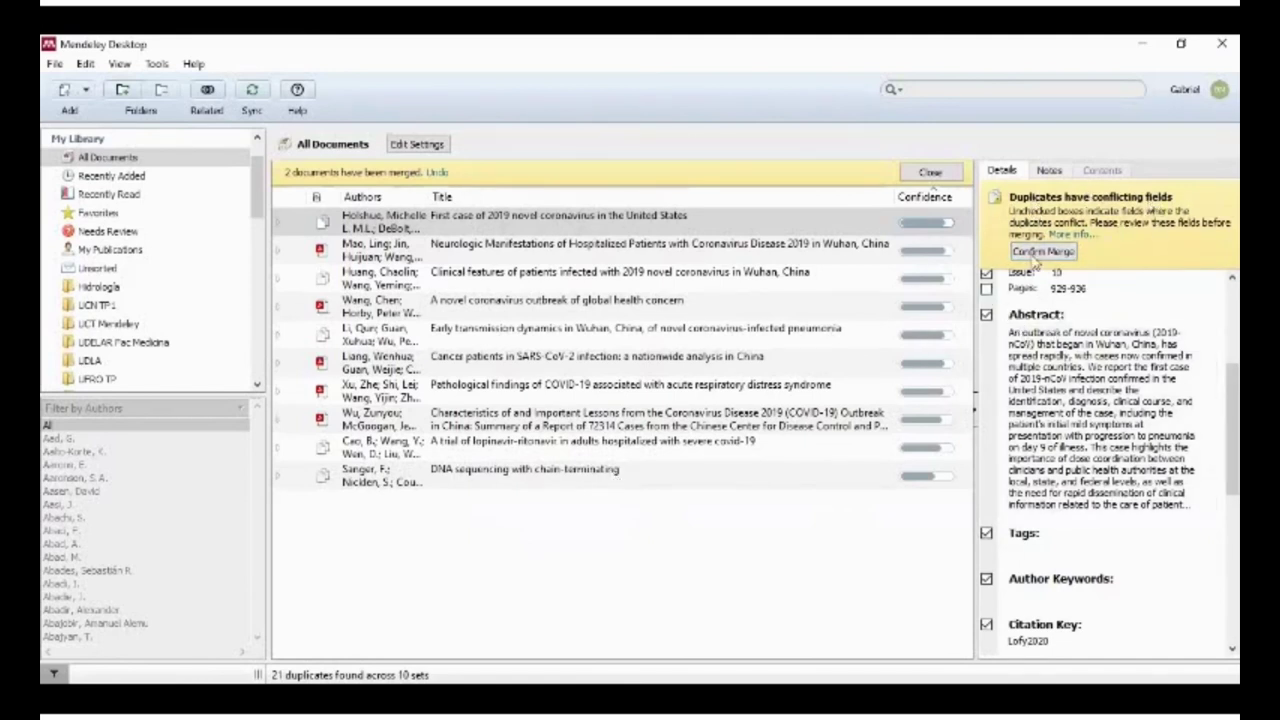
- Refresh the second Holshue 'First case of 2019 novel coronavirus' duplicate from its DOI and merge that set
scroll(988, 316, "up", 2)
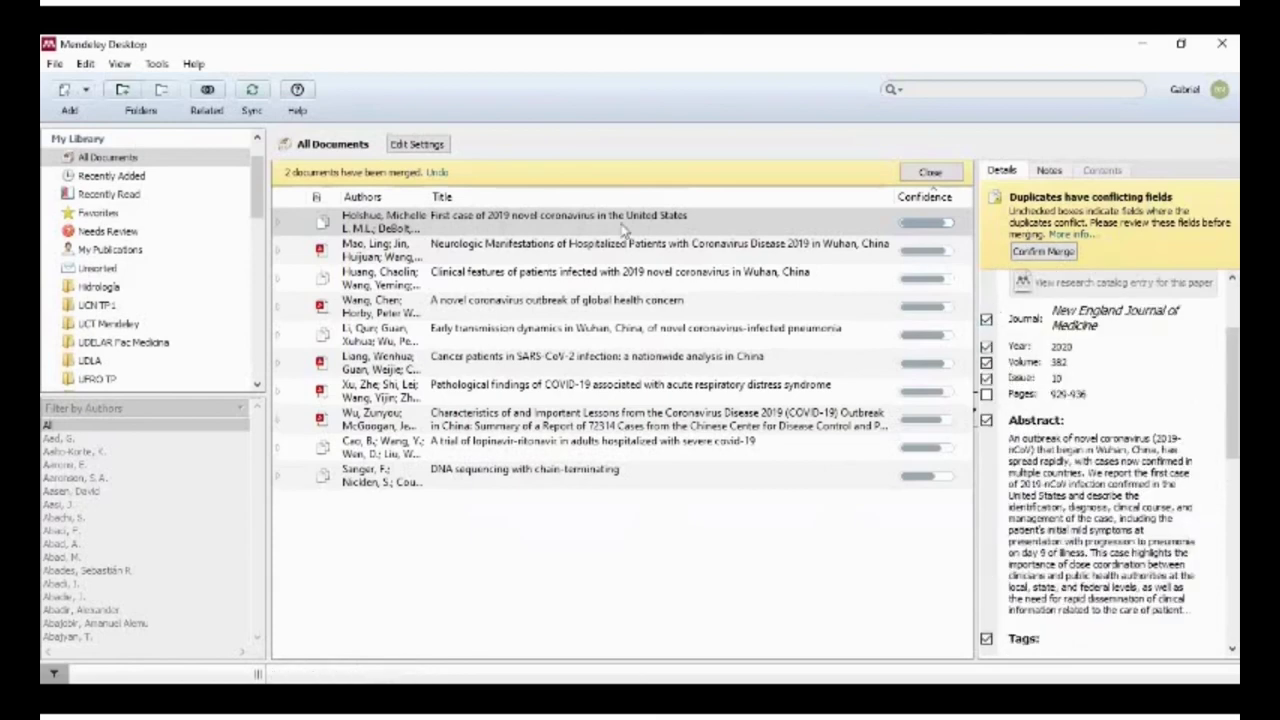
left_click(565, 221)
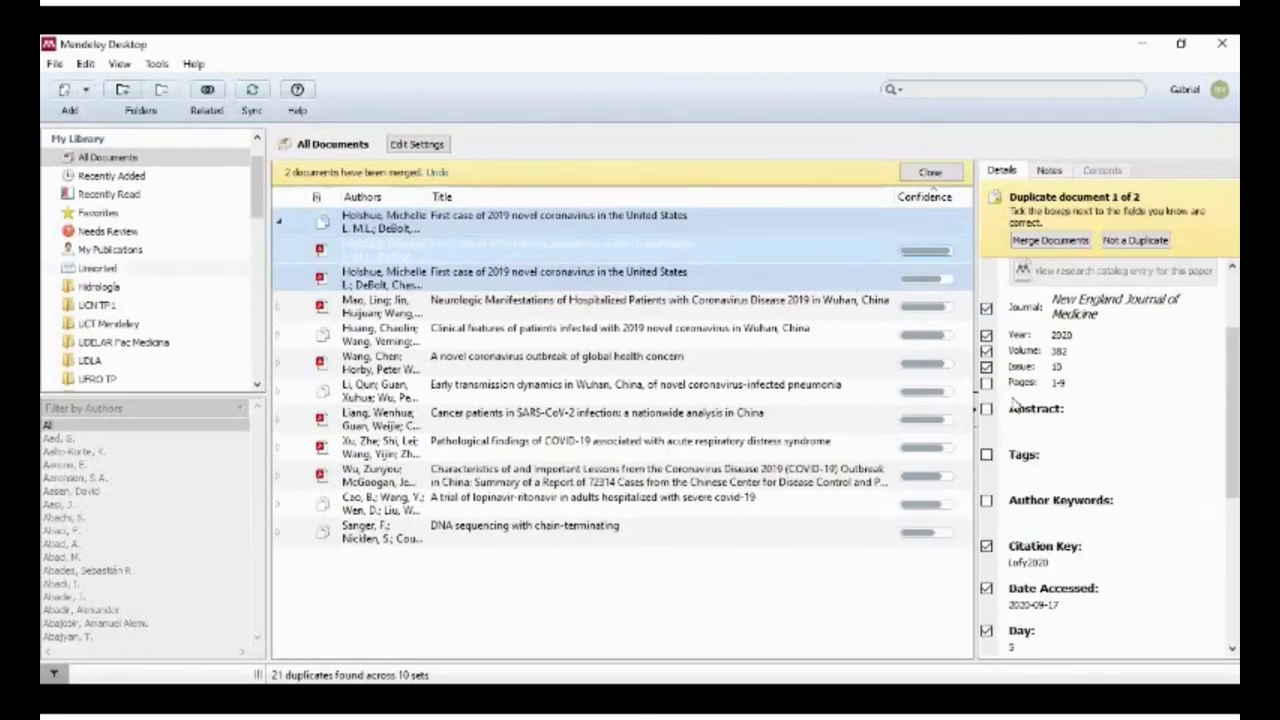
left_click(794, 284)
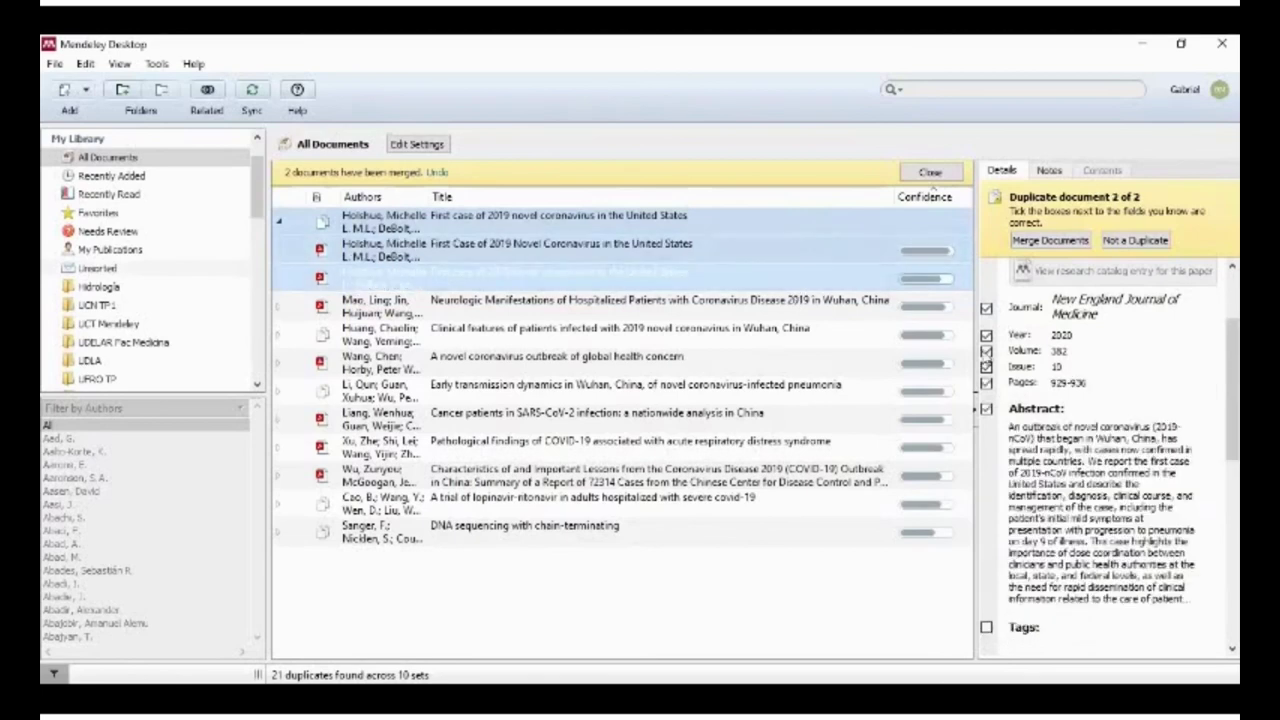
scroll(1050, 447, "down", 5)
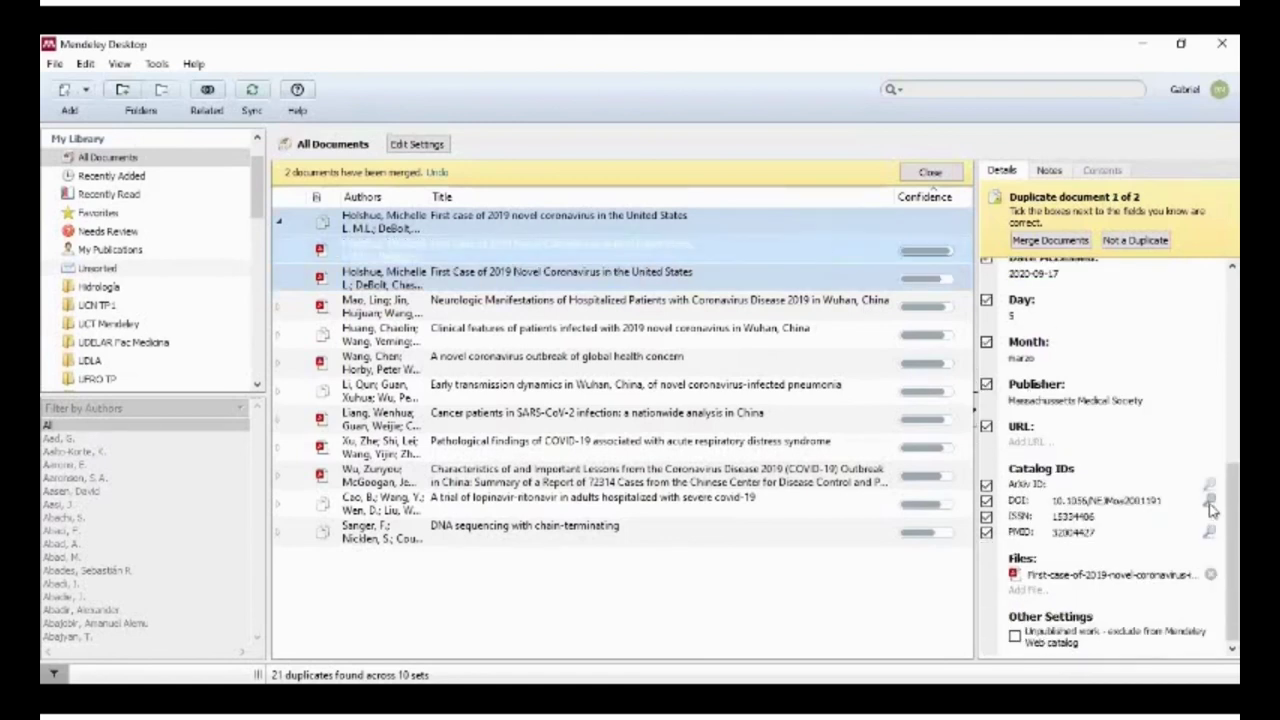
left_click(1208, 500)
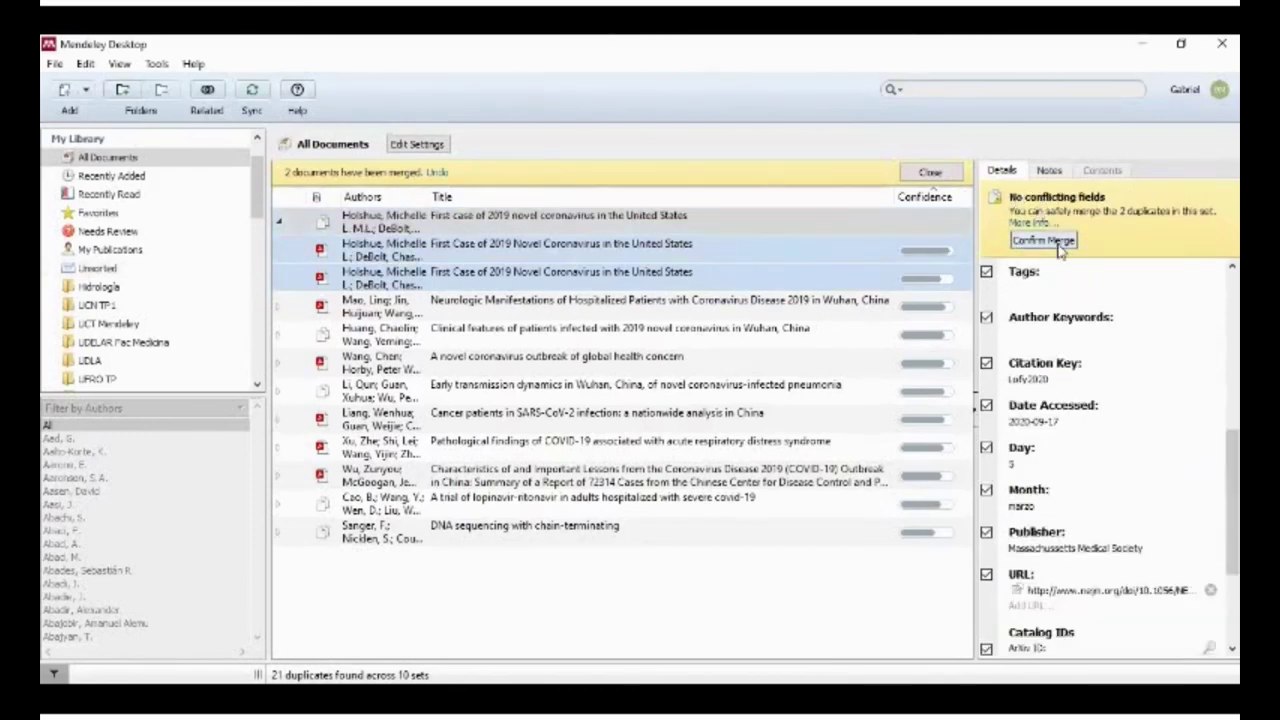
left_click(1060, 247)
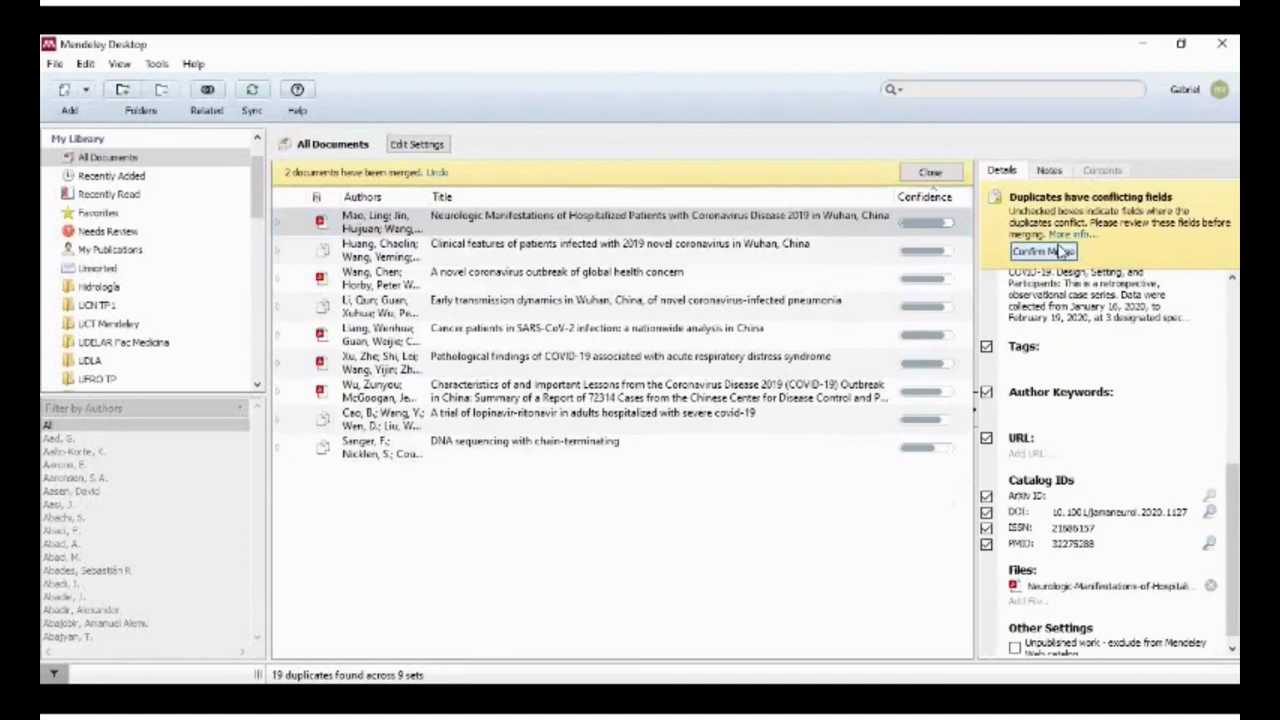
- Copy the Sanger DOI into the duplicate missing it, refresh both from the DOI, and merge them
left_click(772, 442)
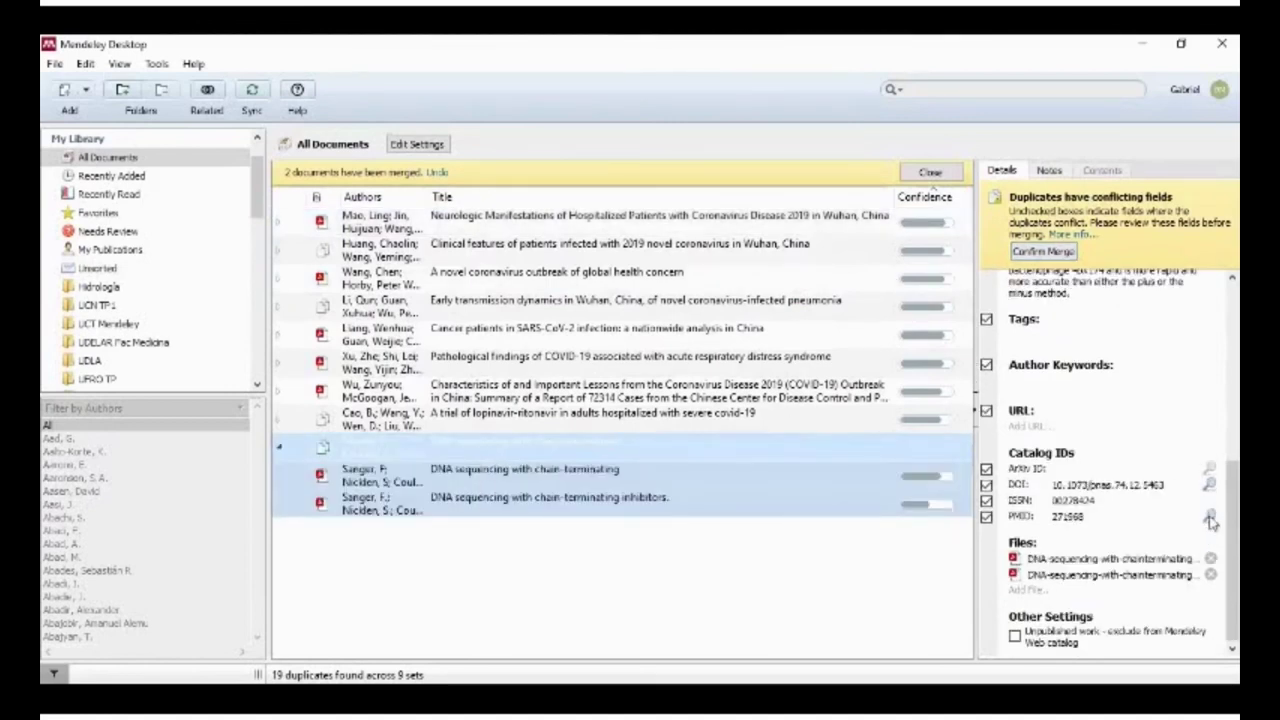
left_click(718, 475)
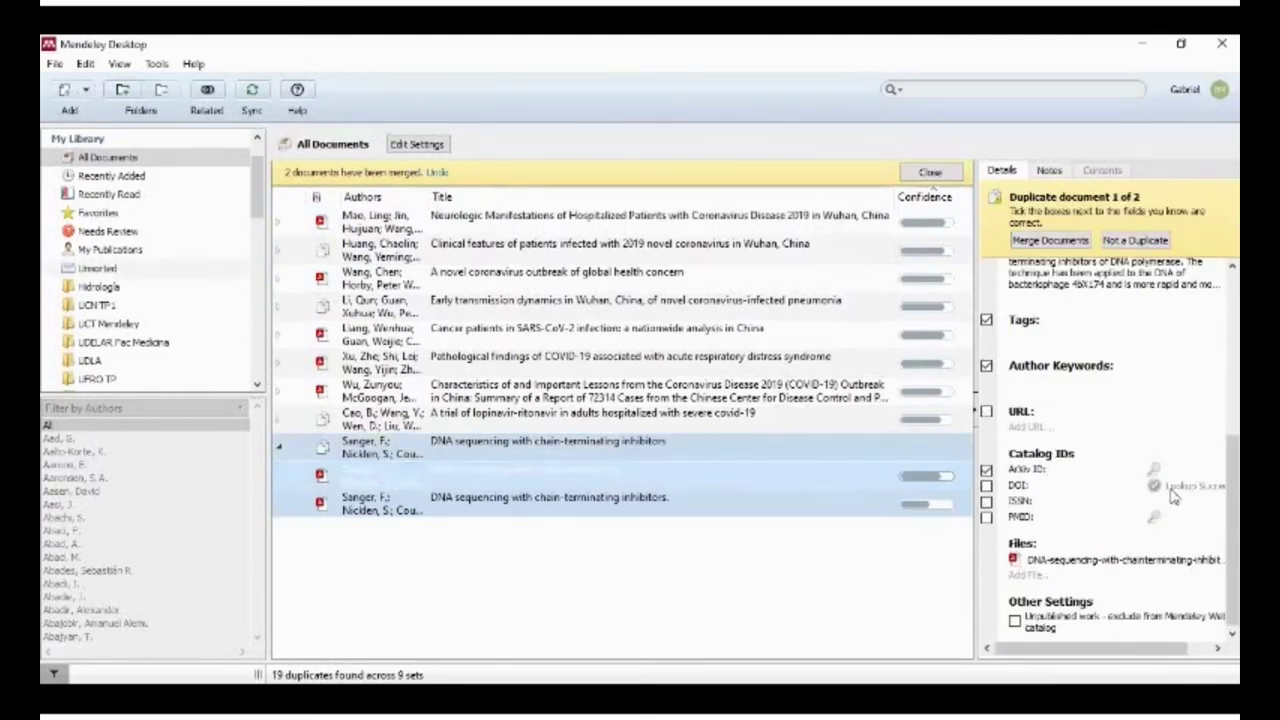
left_click(846, 505)
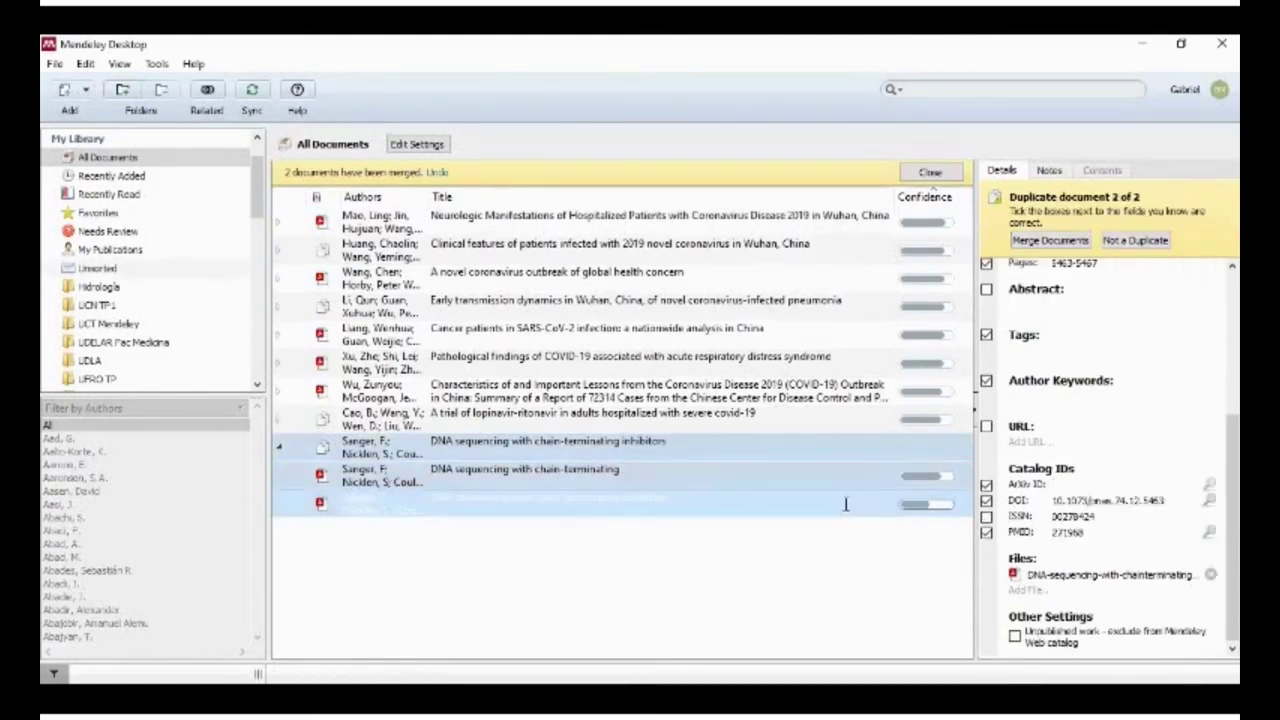
left_click_drag(1163, 500, 1055, 497)
key("ctrl+c")
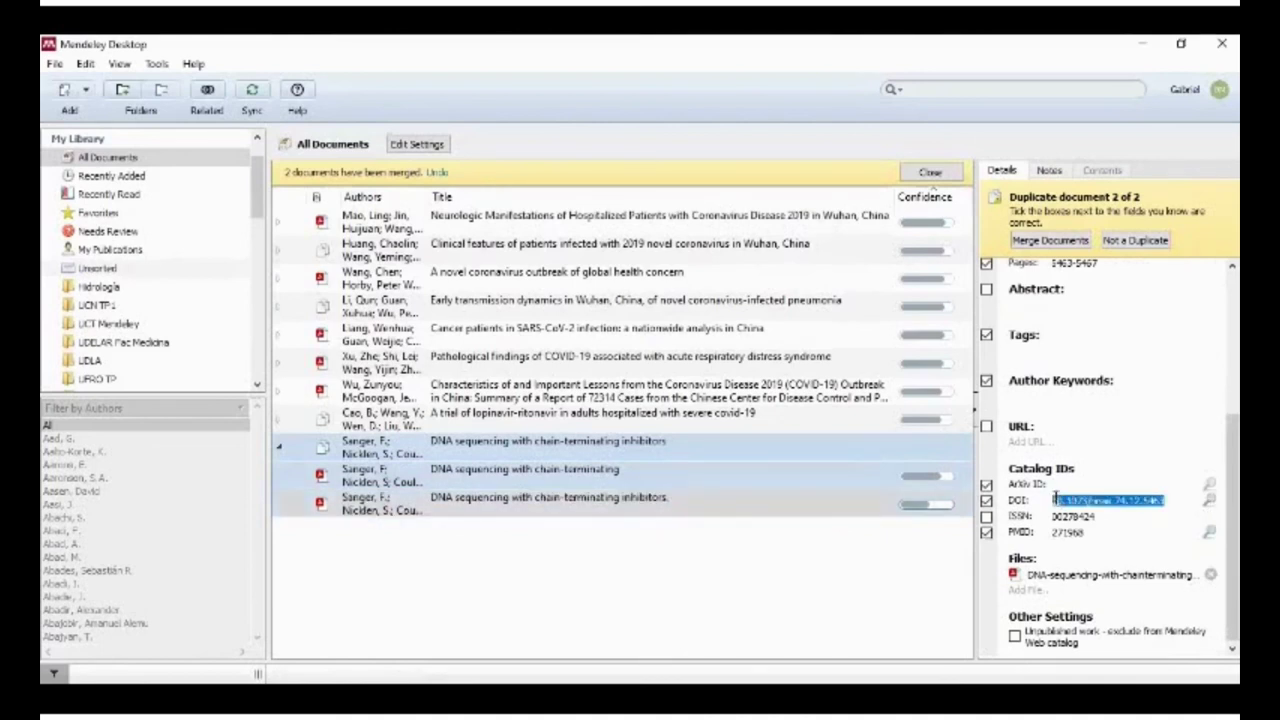
left_click(851, 480)
key("ctrl+v")
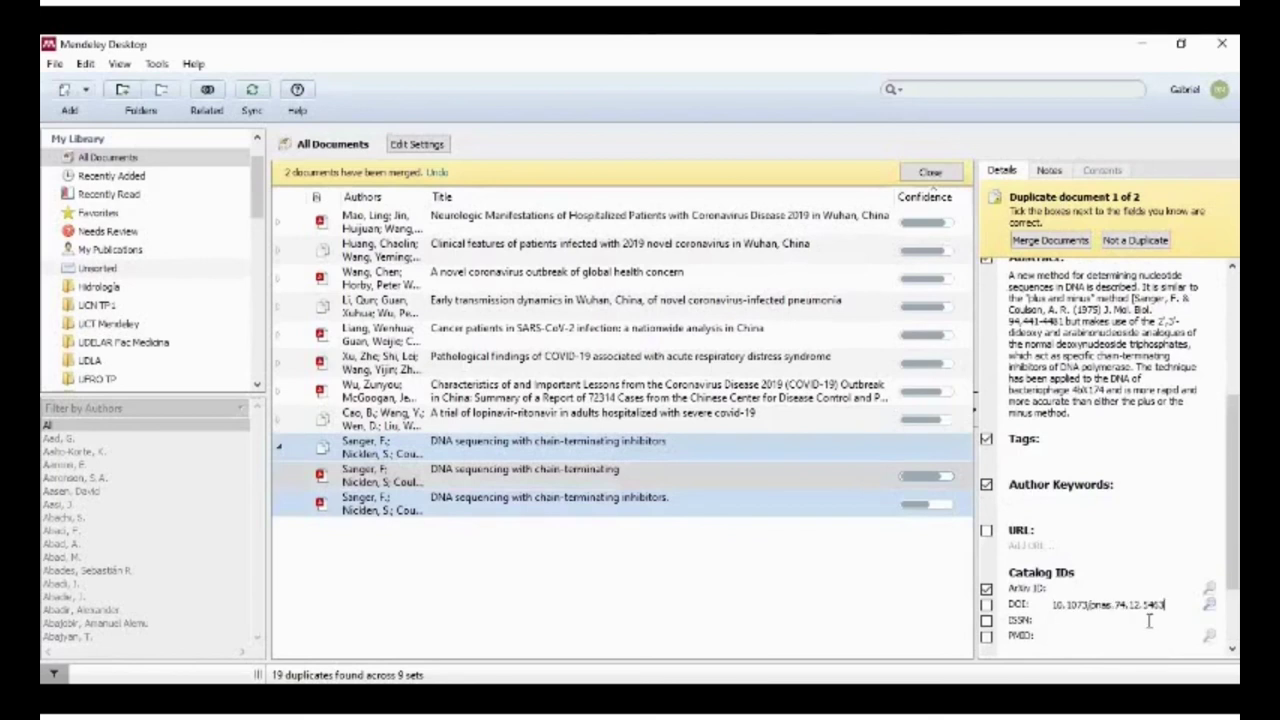
left_click(1208, 606)
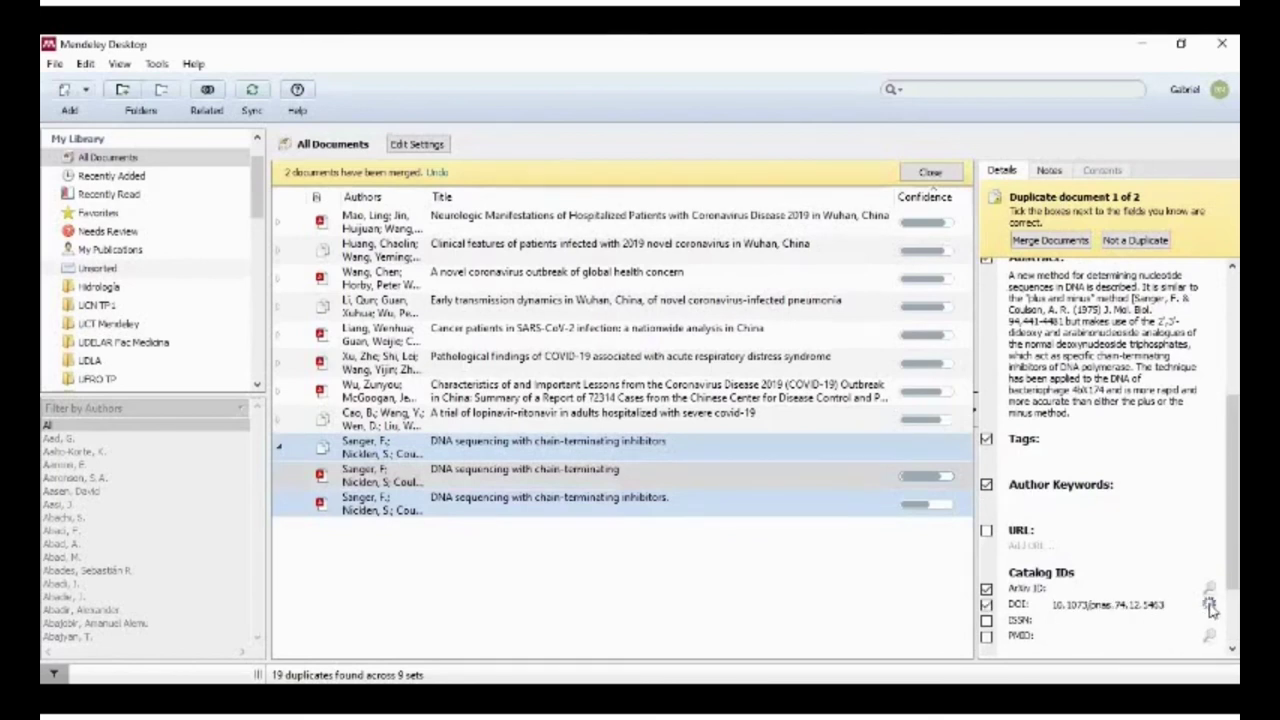
left_click(886, 505)
left_click(1208, 584)
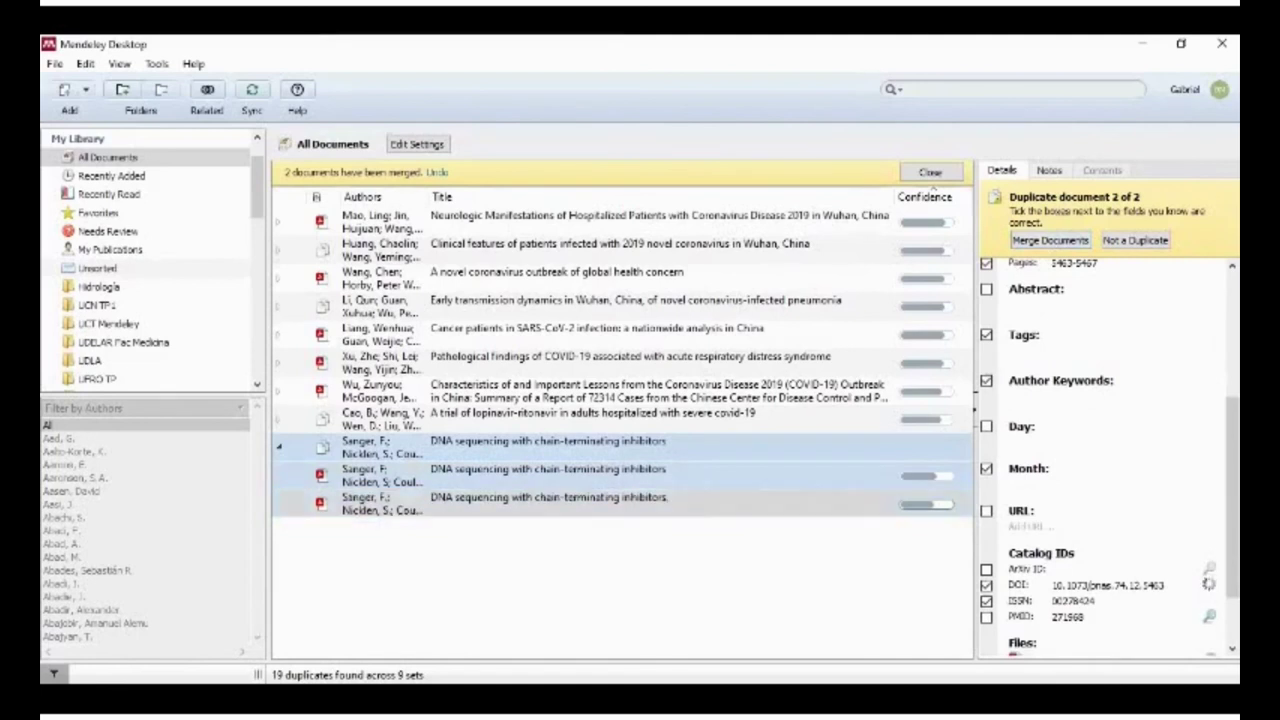
left_click(771, 455)
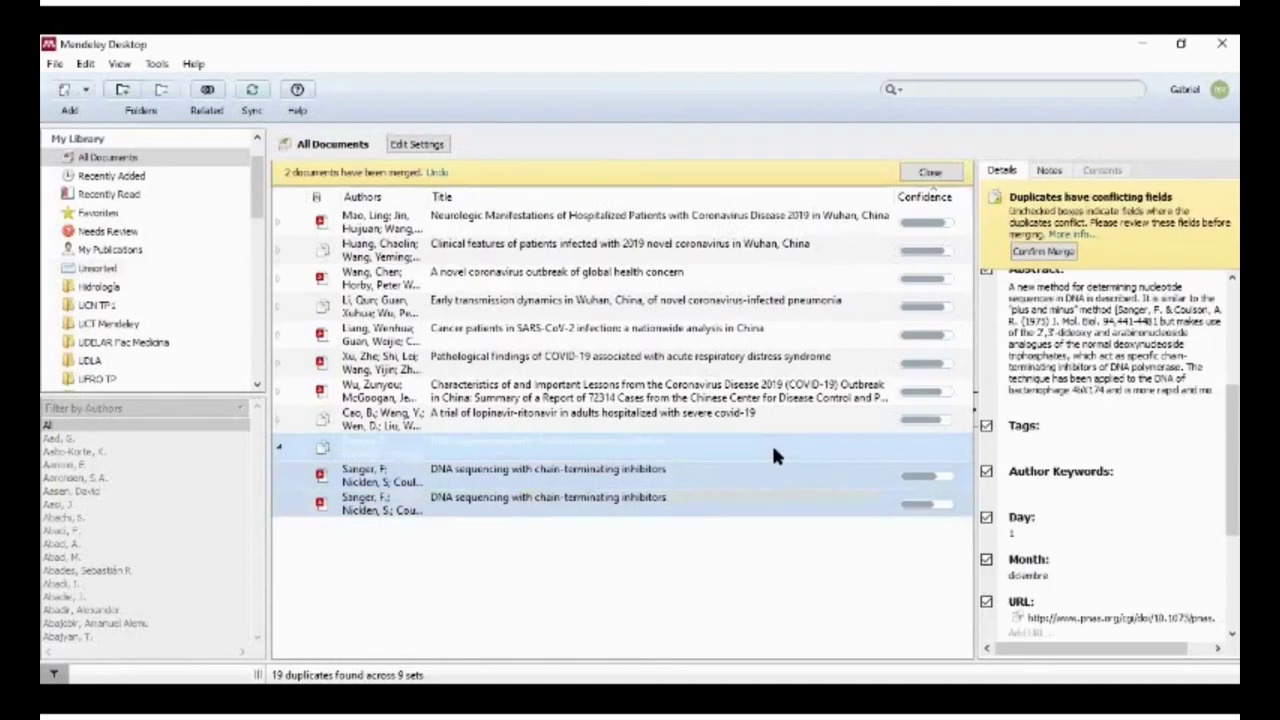
left_click(1040, 253)
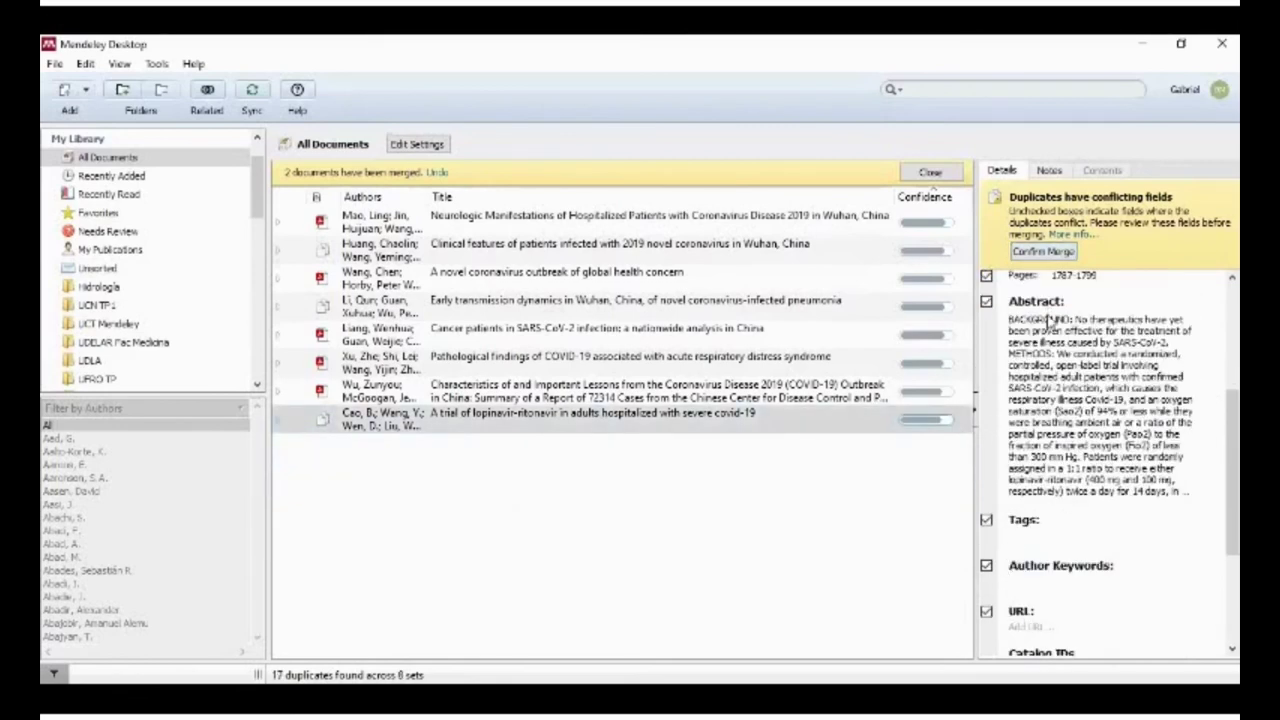
- Rerun Check for Duplicates, merge the two remaining sets, and recheck until none are found
left_click(930, 172)
left_click(156, 63)
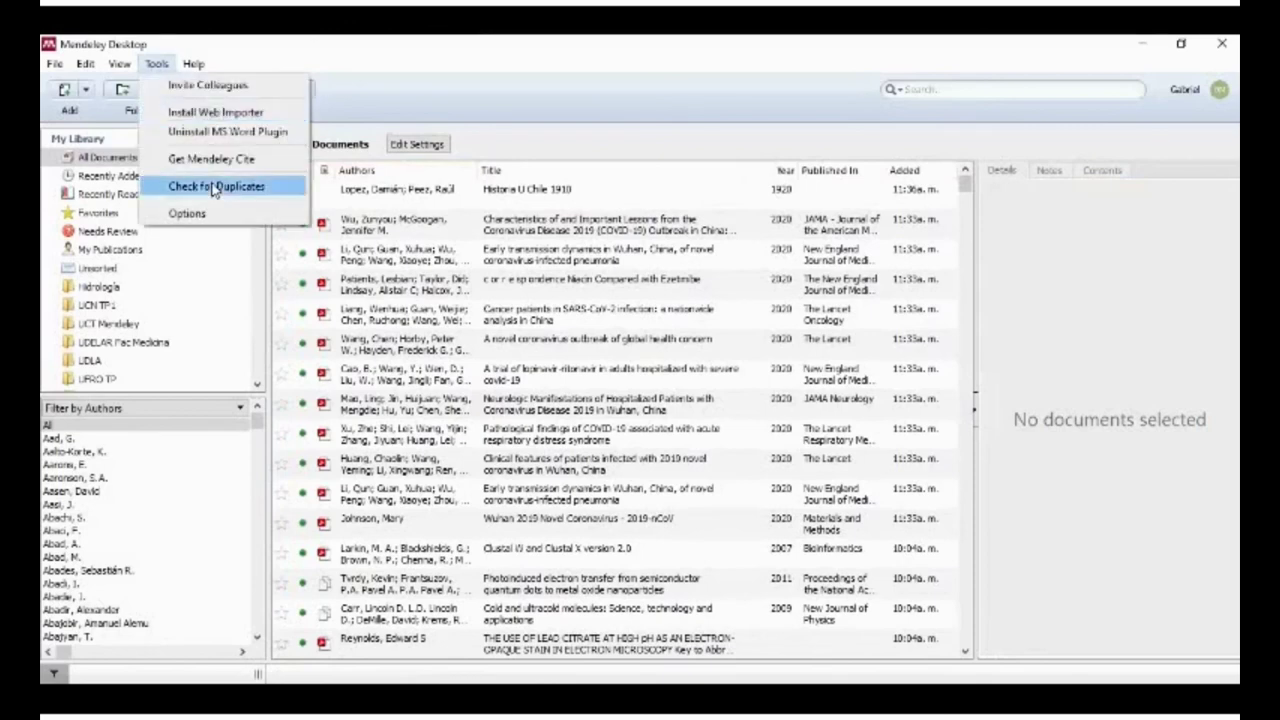
left_click(205, 187)
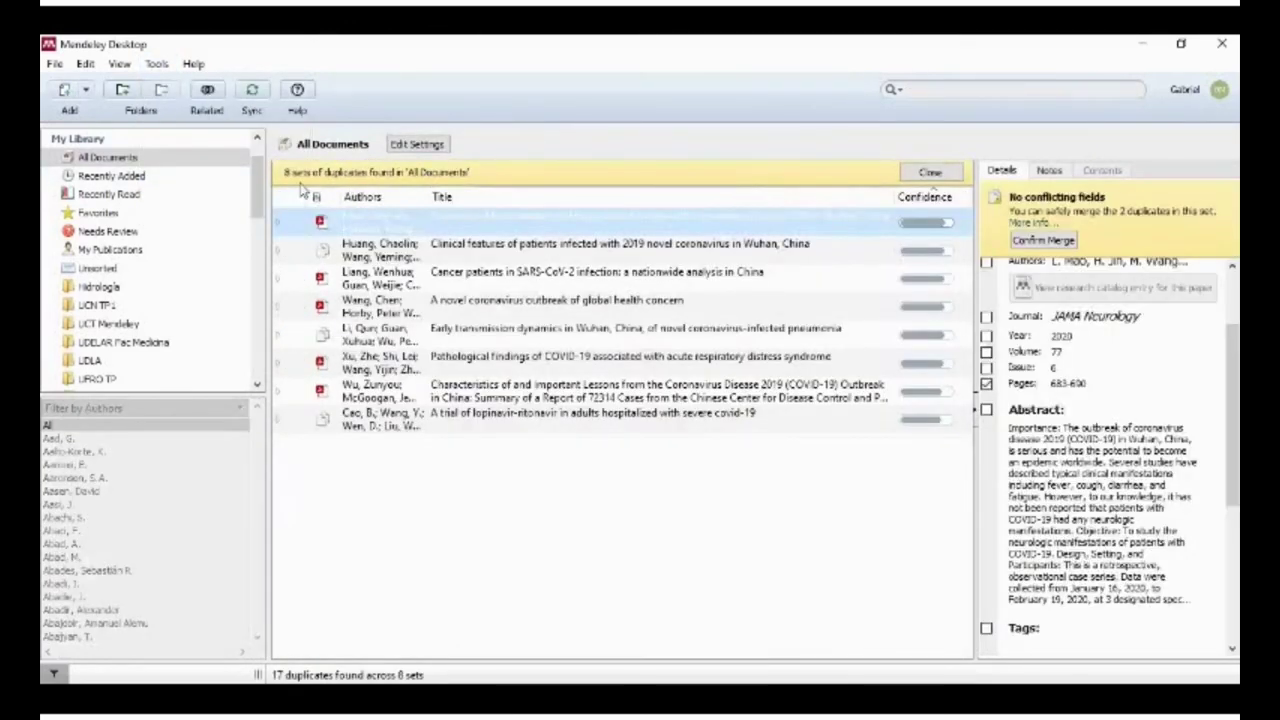
left_click(1062, 244)
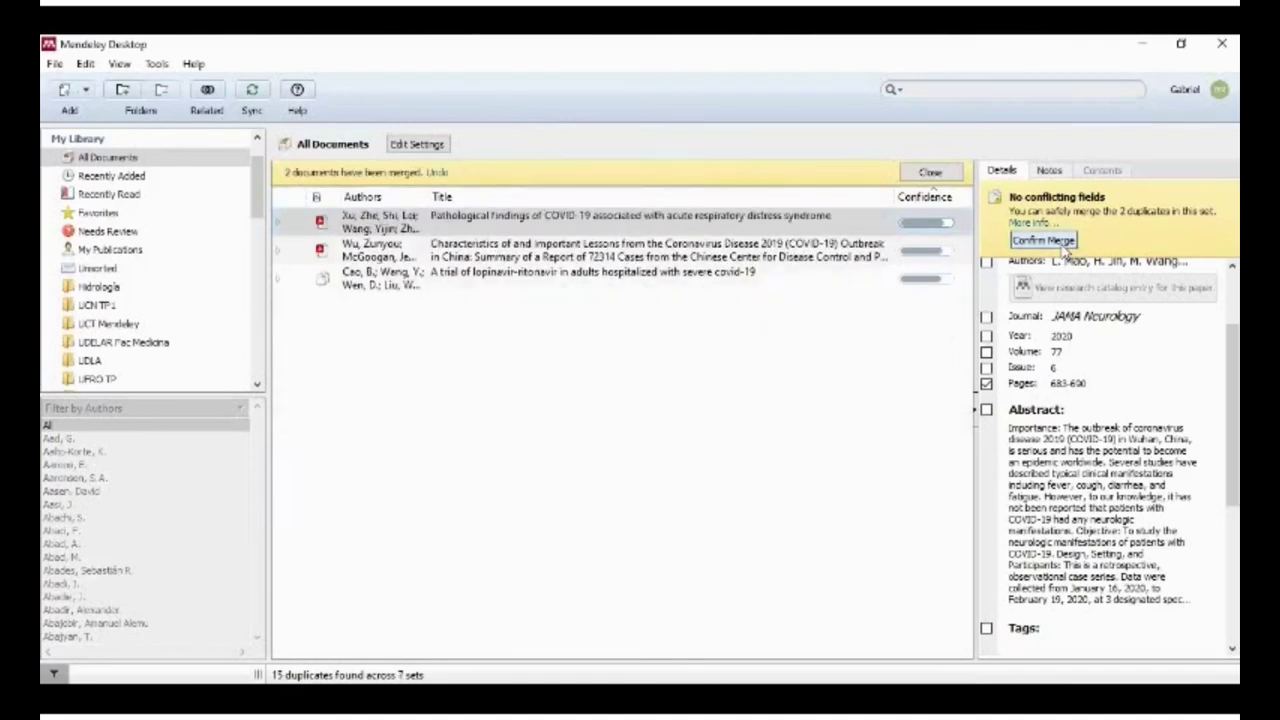
left_click(1064, 248)
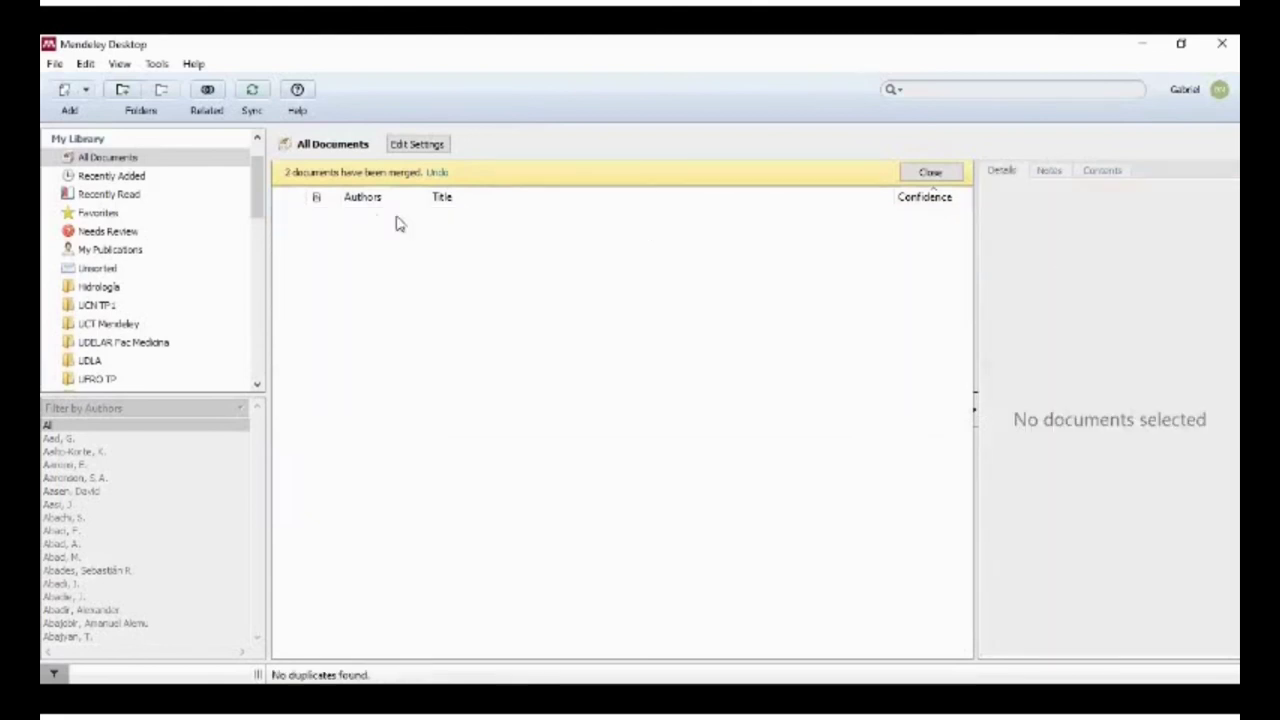
left_click(148, 66)
left_click(222, 189)
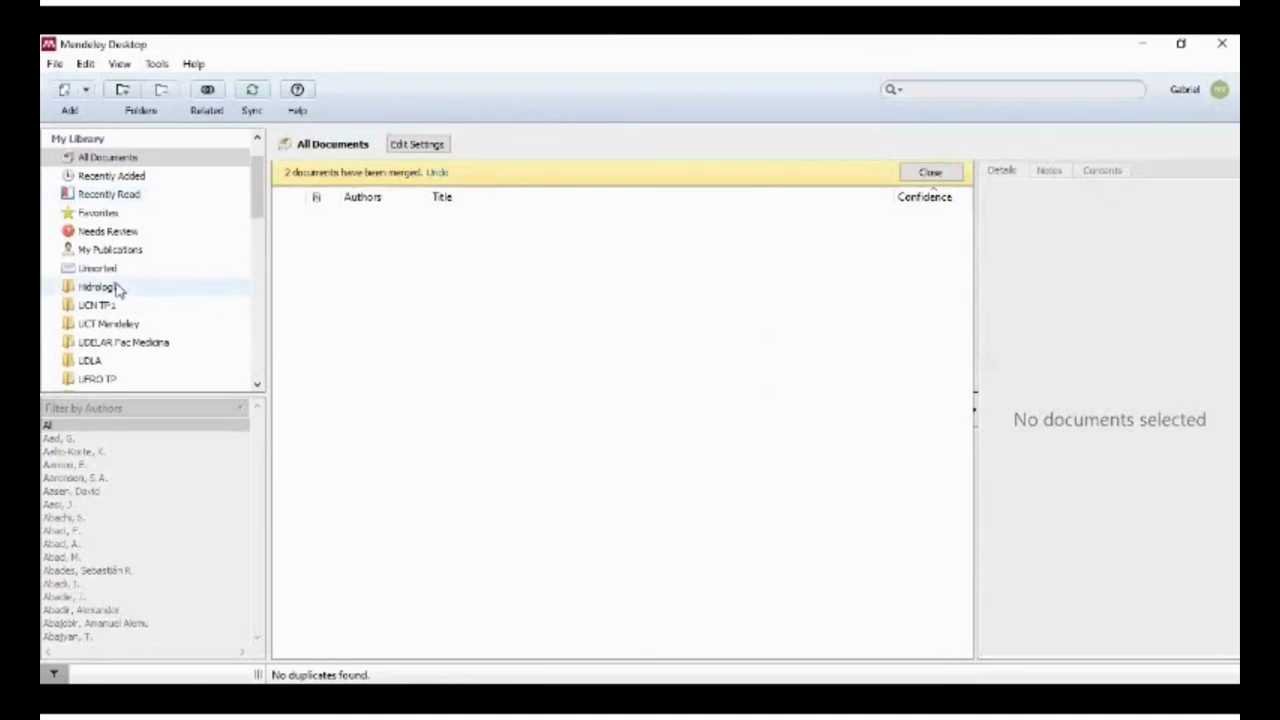
left_click(930, 173)
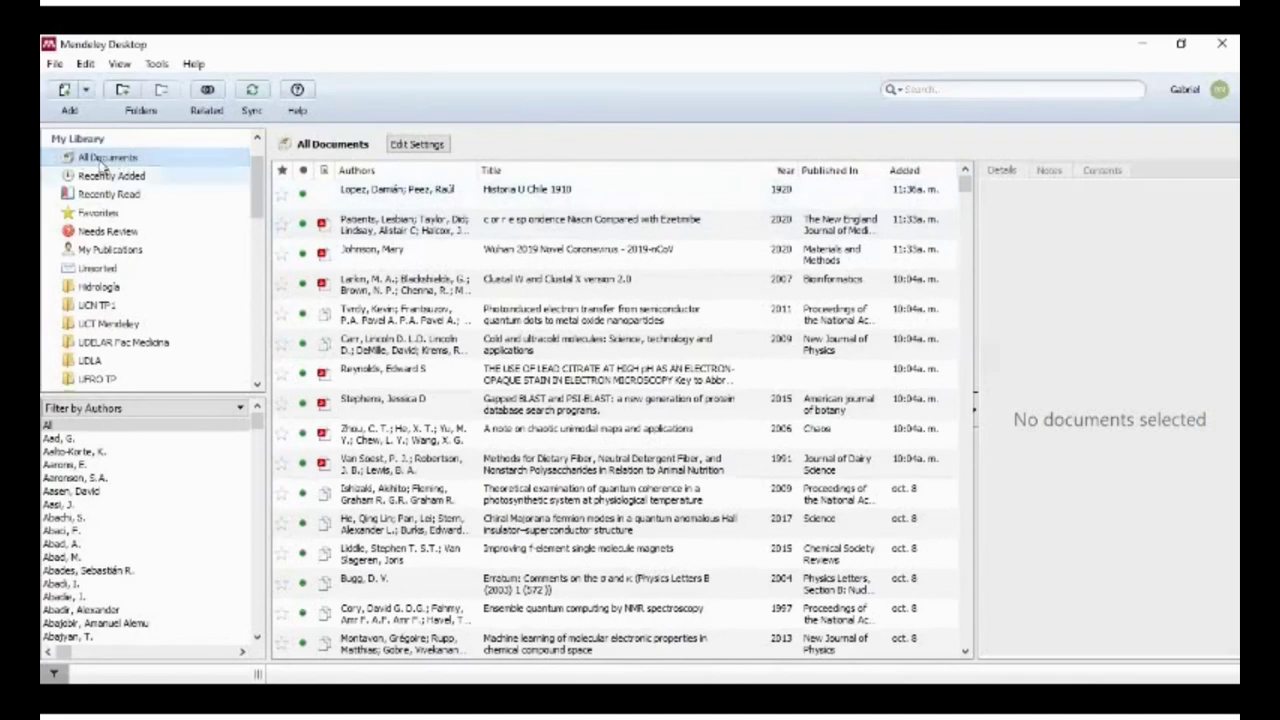
- Look through the All Documents list, then create a library backup from the Help menu
scroll(115, 200, "up", 1)
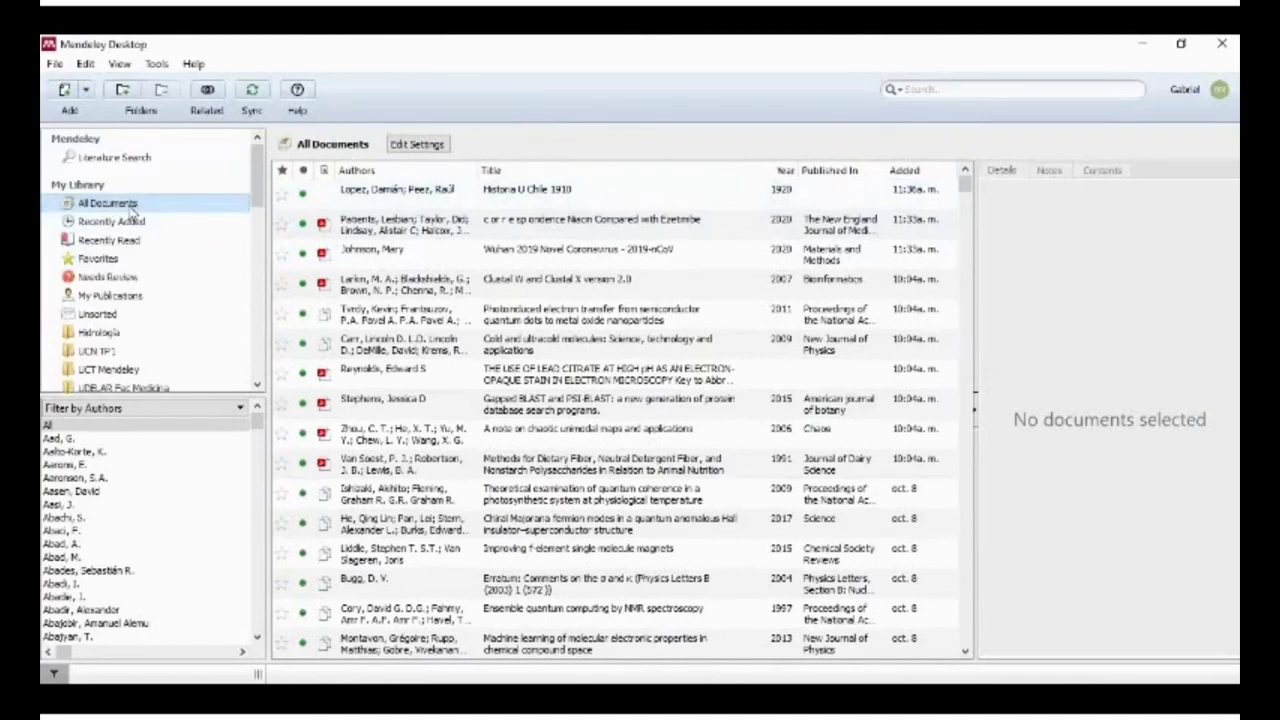
scroll(668, 385, "down", 7)
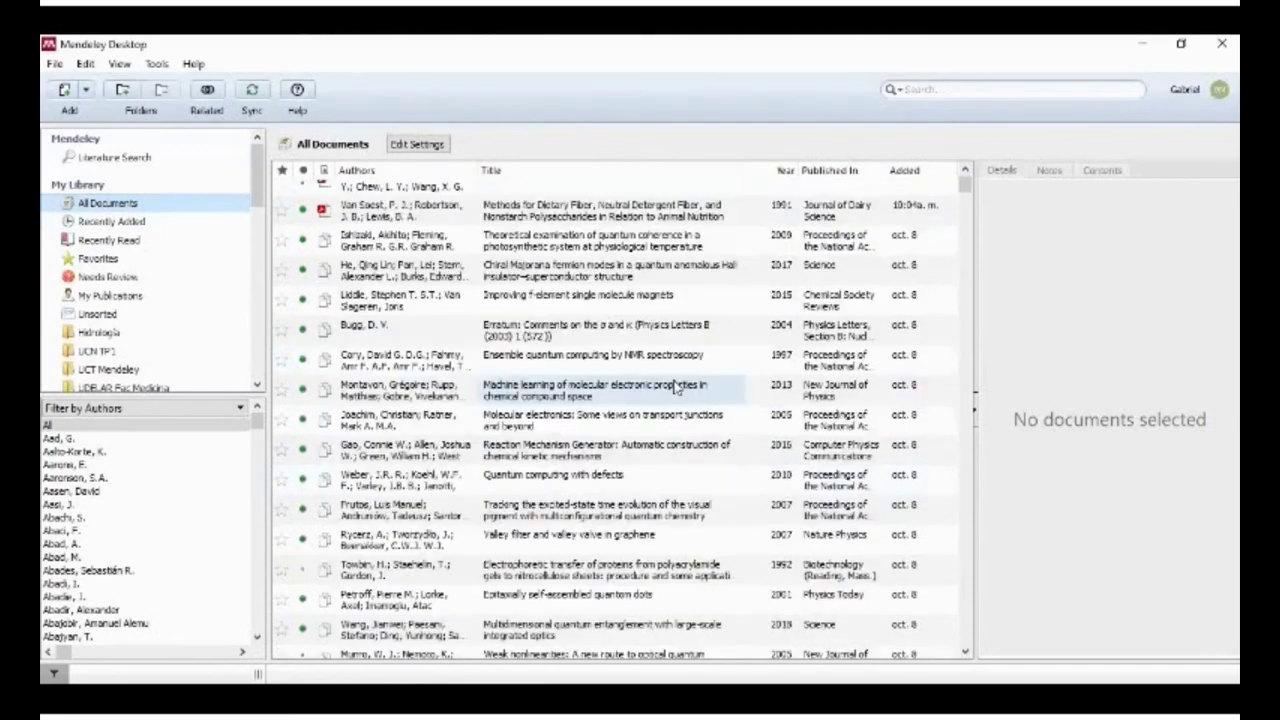
scroll(668, 385, "up", 7)
scroll(132, 305, "down", 2)
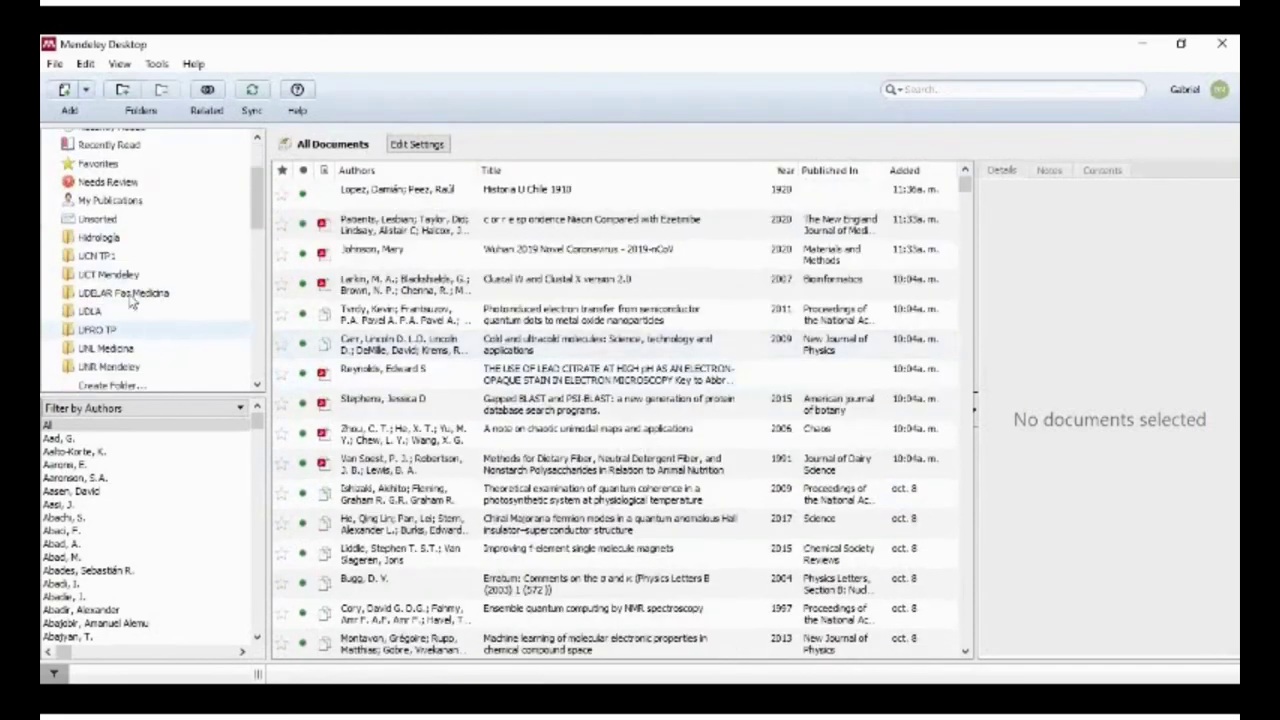
scroll(115, 300, "up", 2)
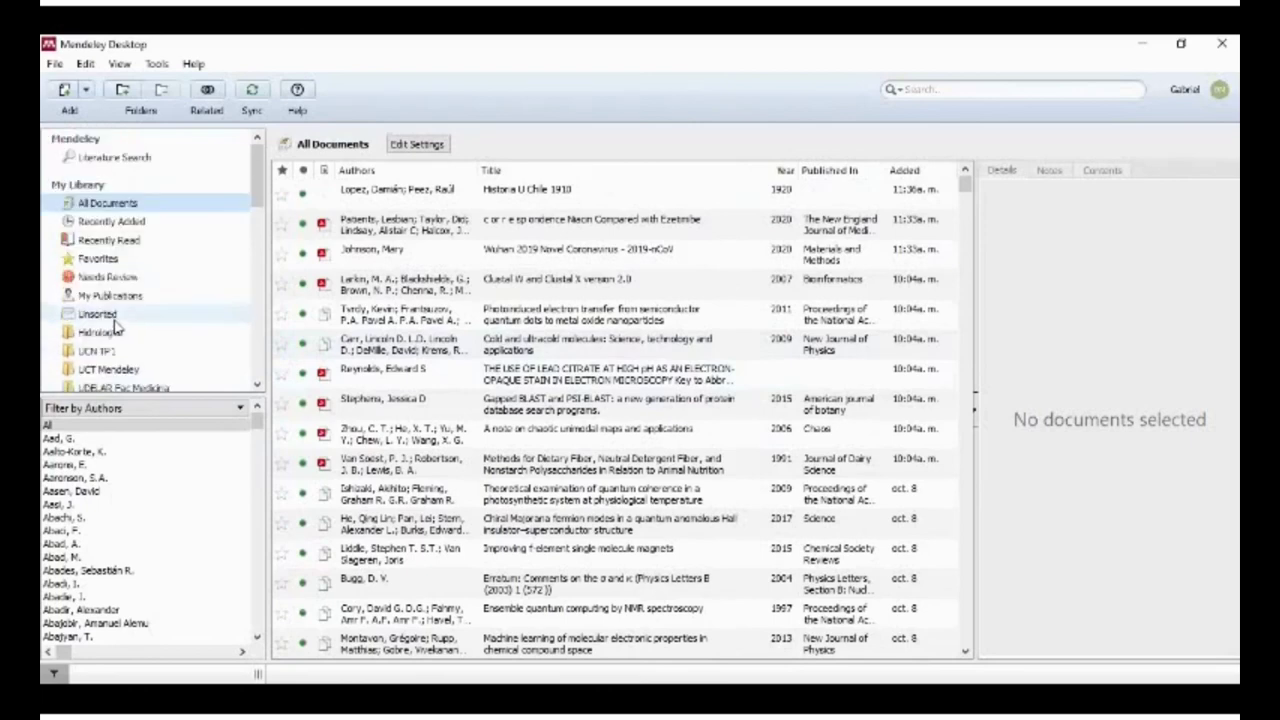
scroll(514, 410, "down", 8)
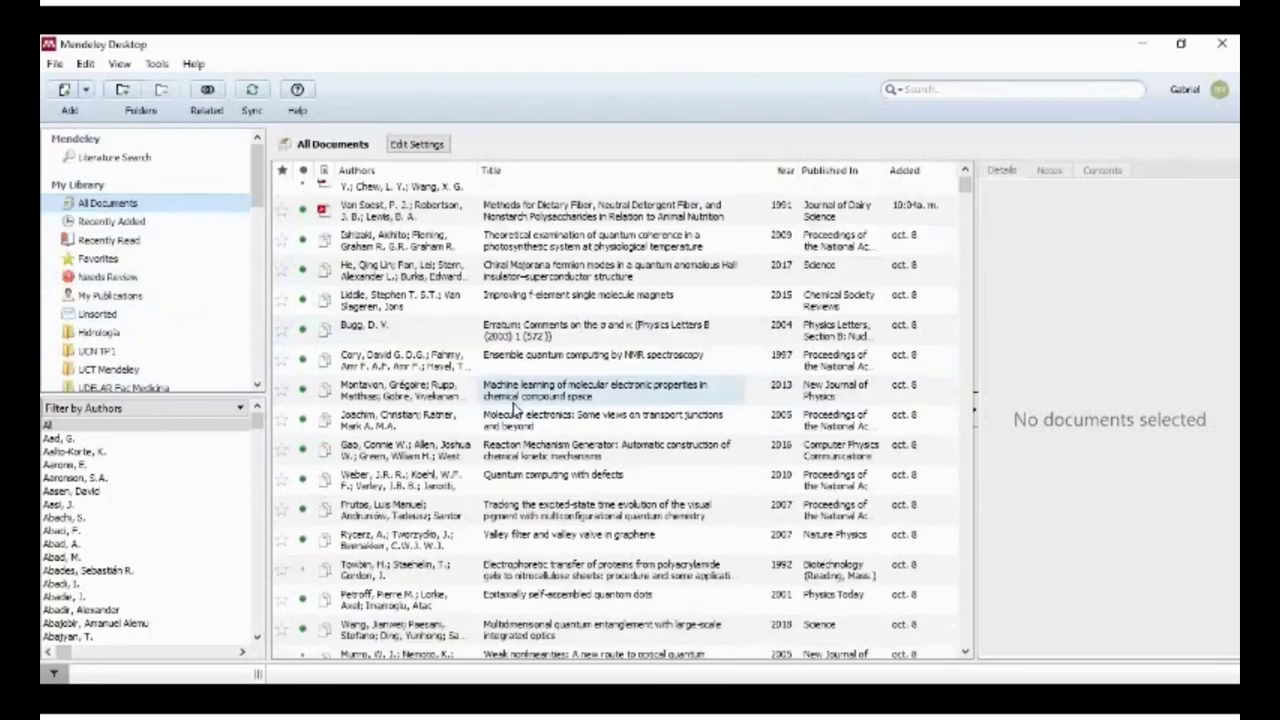
scroll(514, 410, "up", 8)
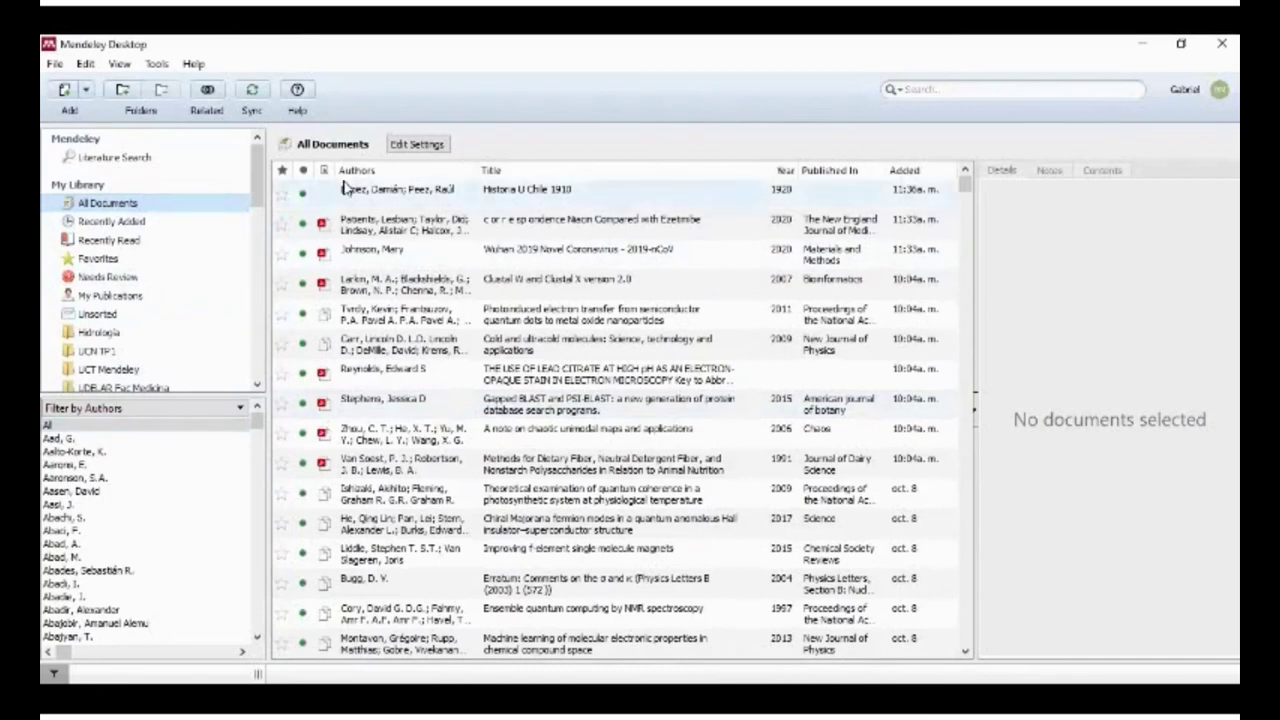
left_click(193, 63)
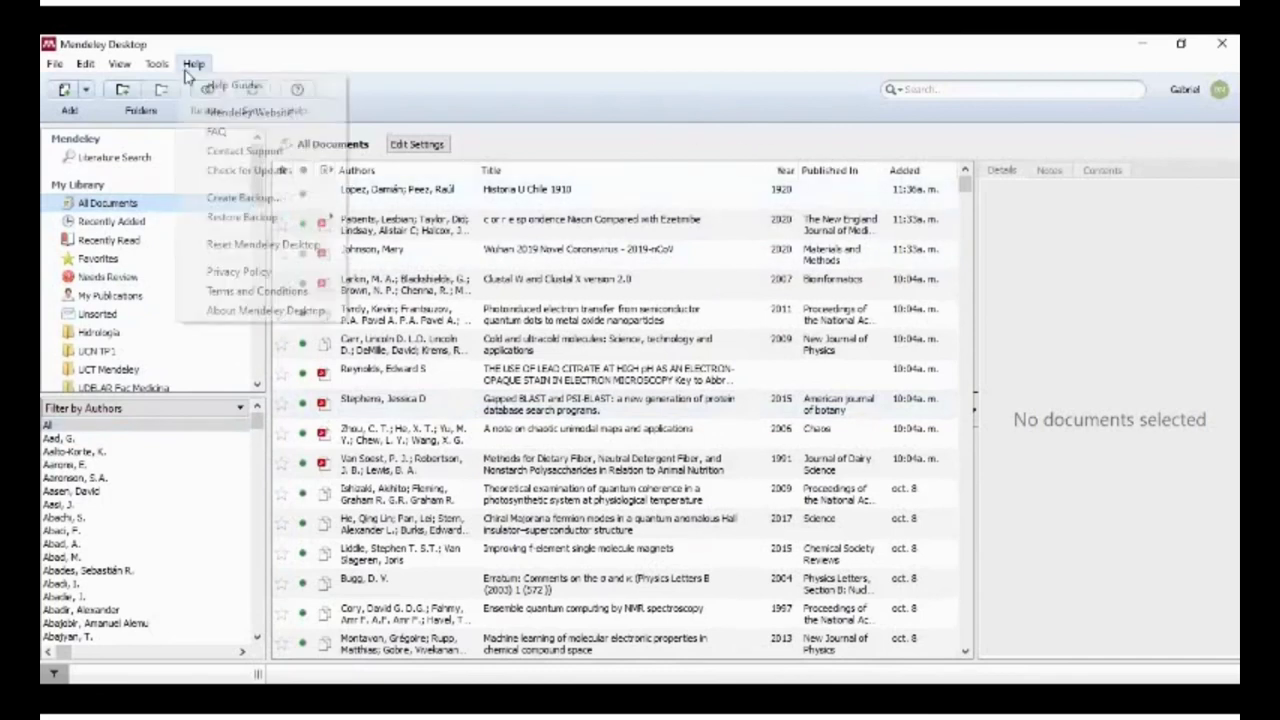
left_click(274, 199)
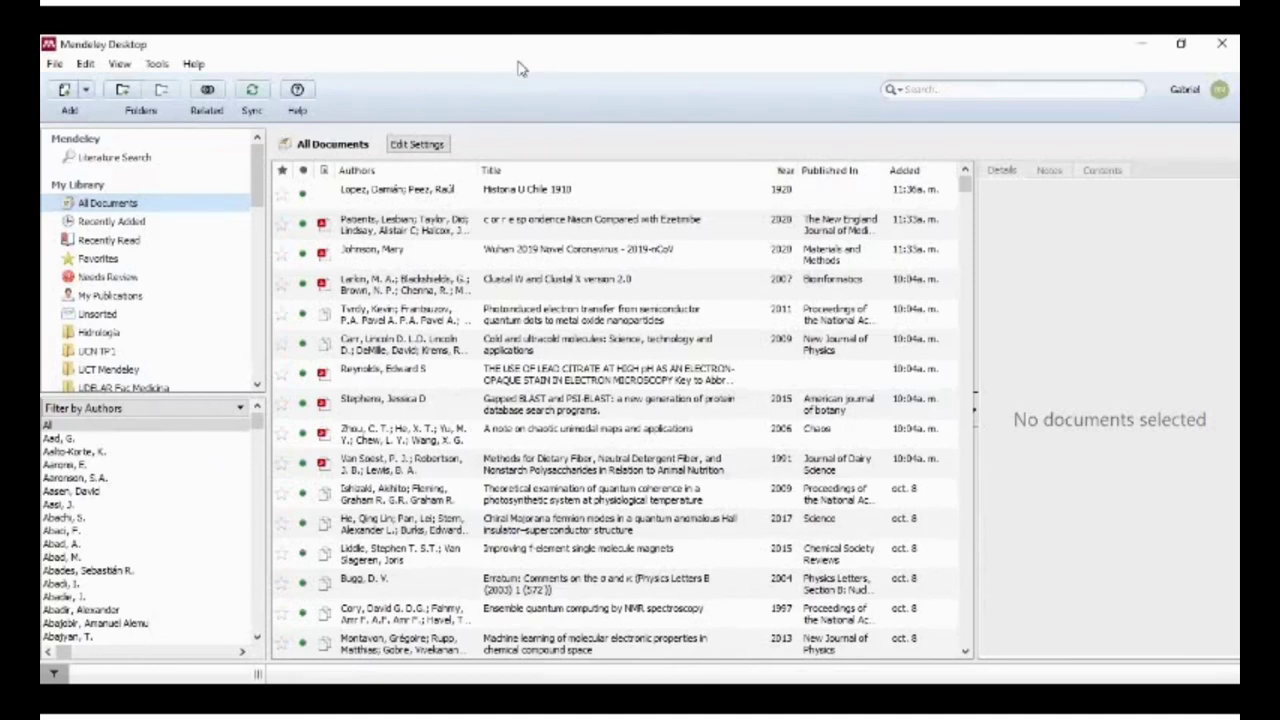
- Confirm the Downloads watched-folder settings, then start syncing the library with the online account
left_click(54, 63)
left_click(113, 124)
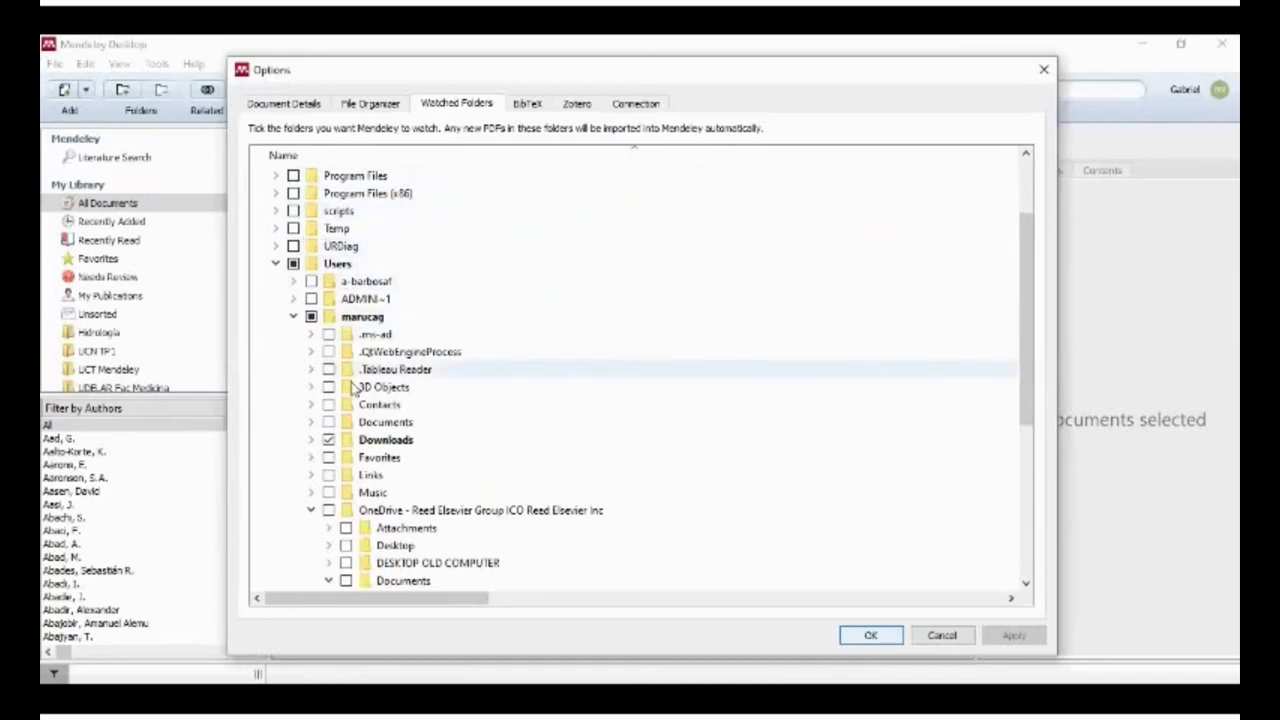
left_click(885, 637)
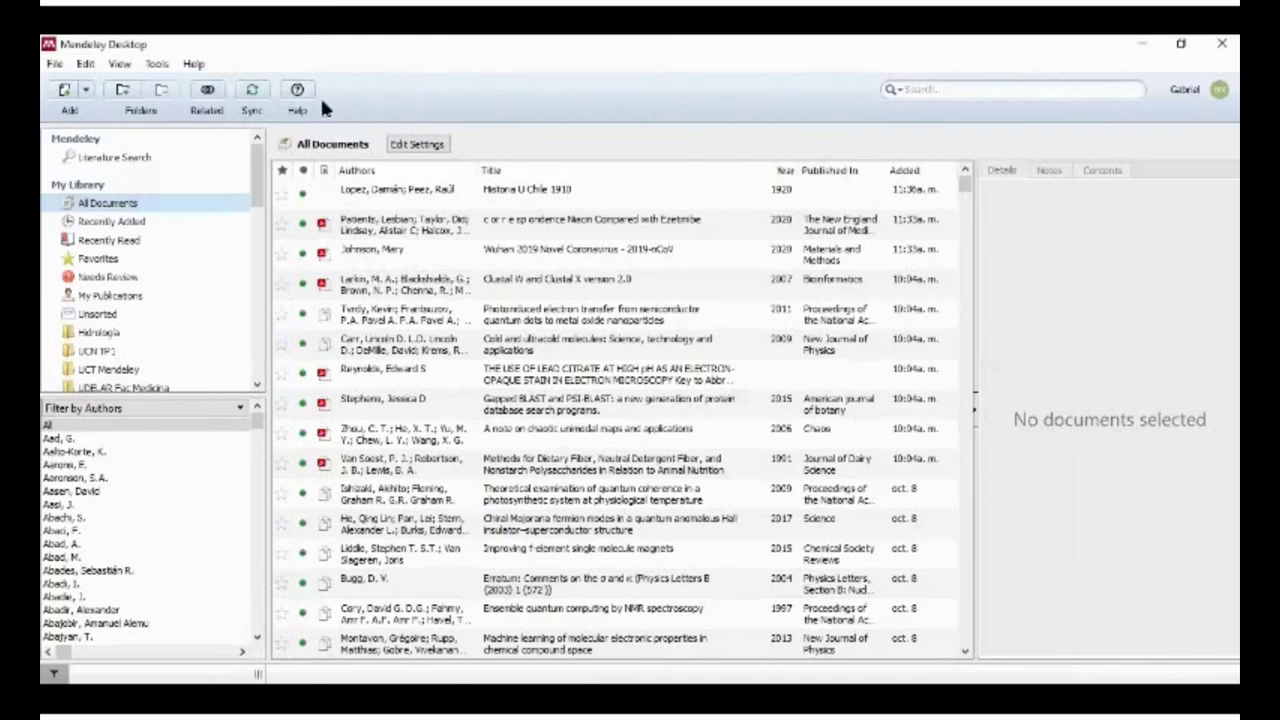
left_click(256, 92)
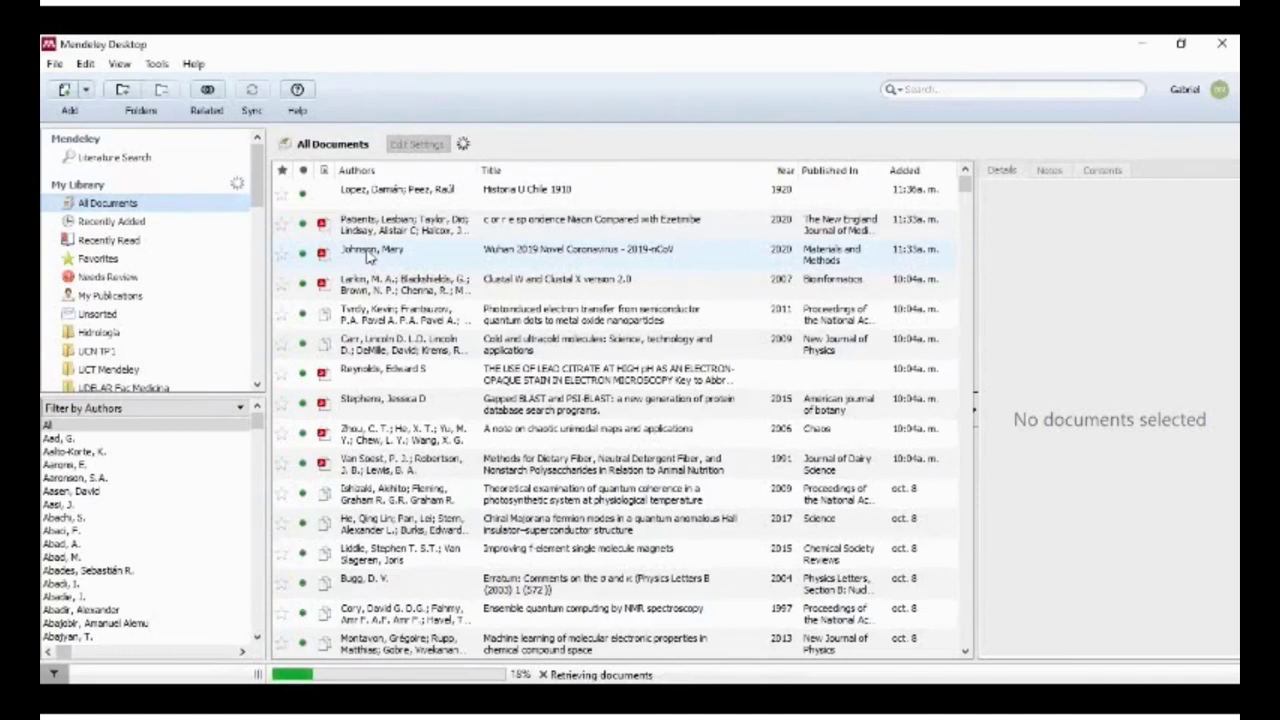
- Tag the Niacin versus Ezetimibe article 'UCHILE; medicina; historia; TP1', then begin editing the Wuhan document's tags
left_click(372, 224)
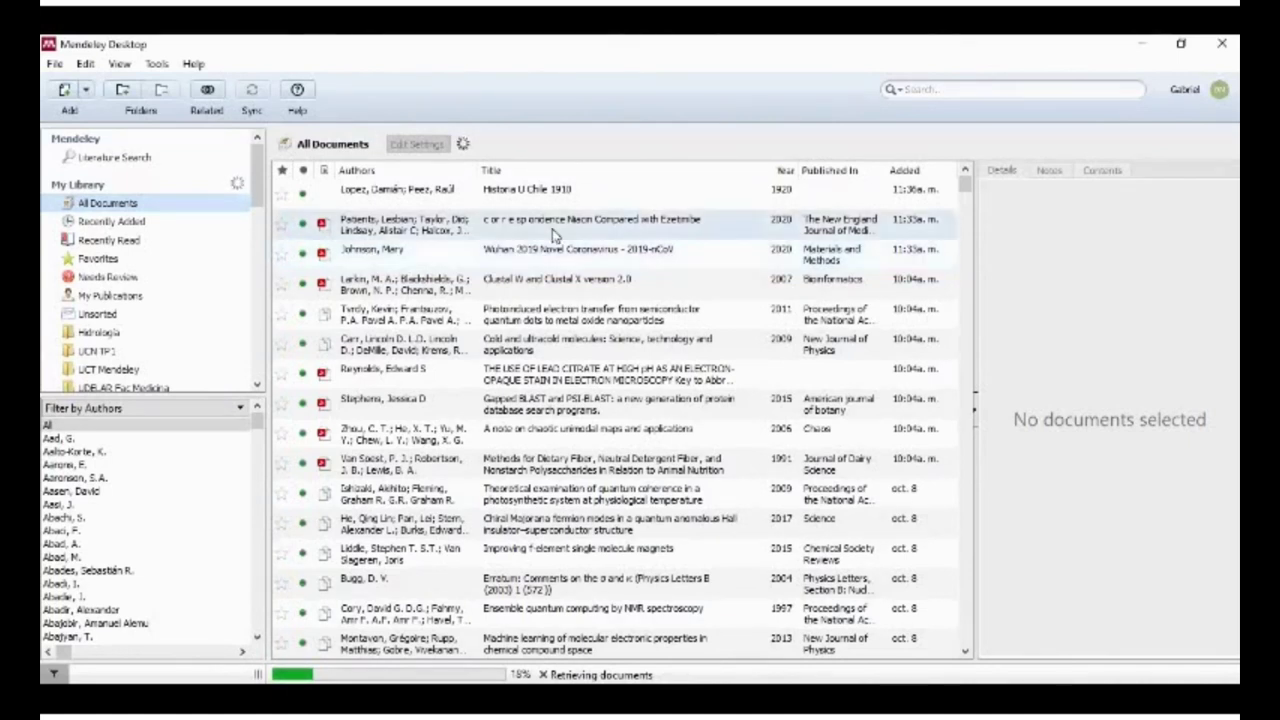
scroll(1063, 338, "down", 5)
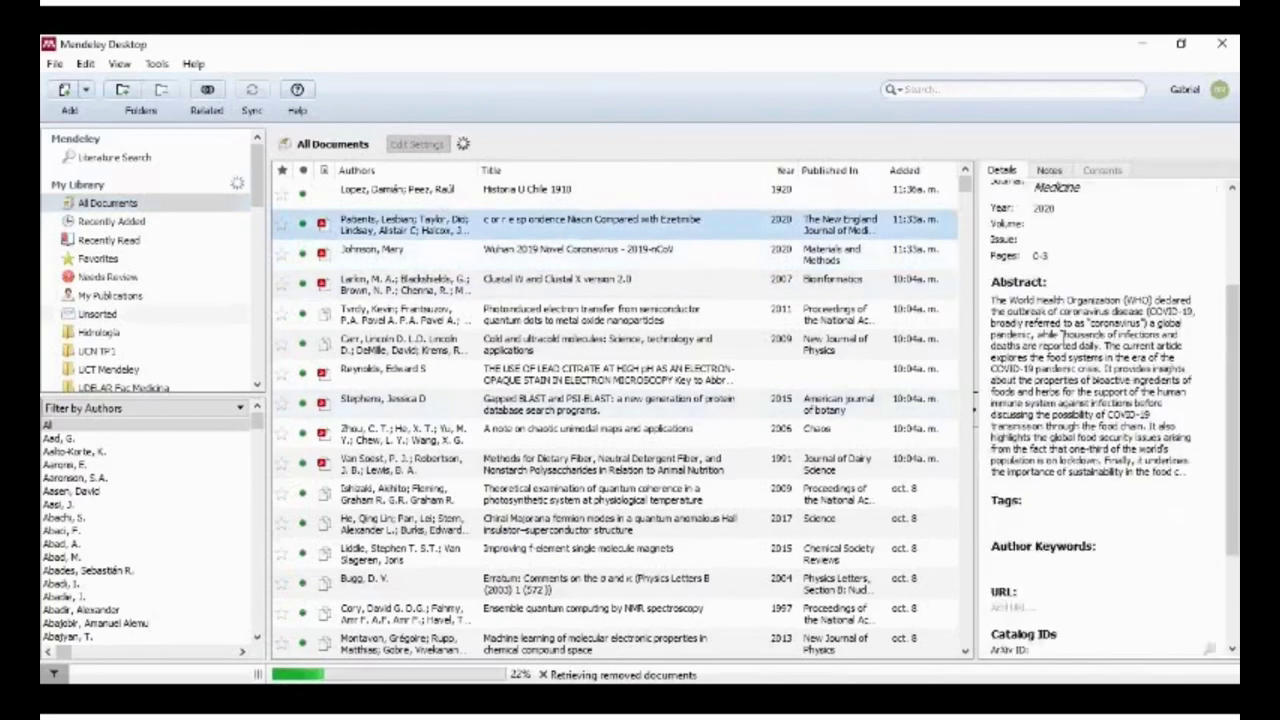
left_click(1041, 409)
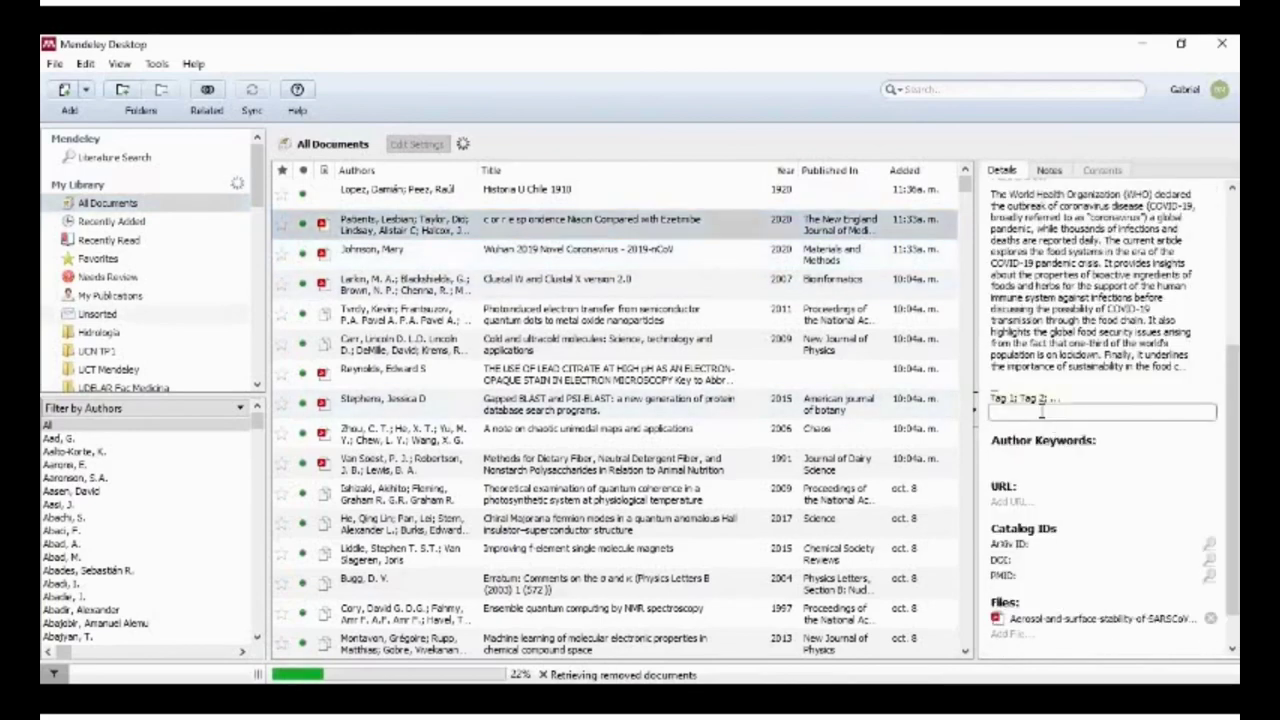
type("uch")
type("UCH")
type("ILE")
type(";")
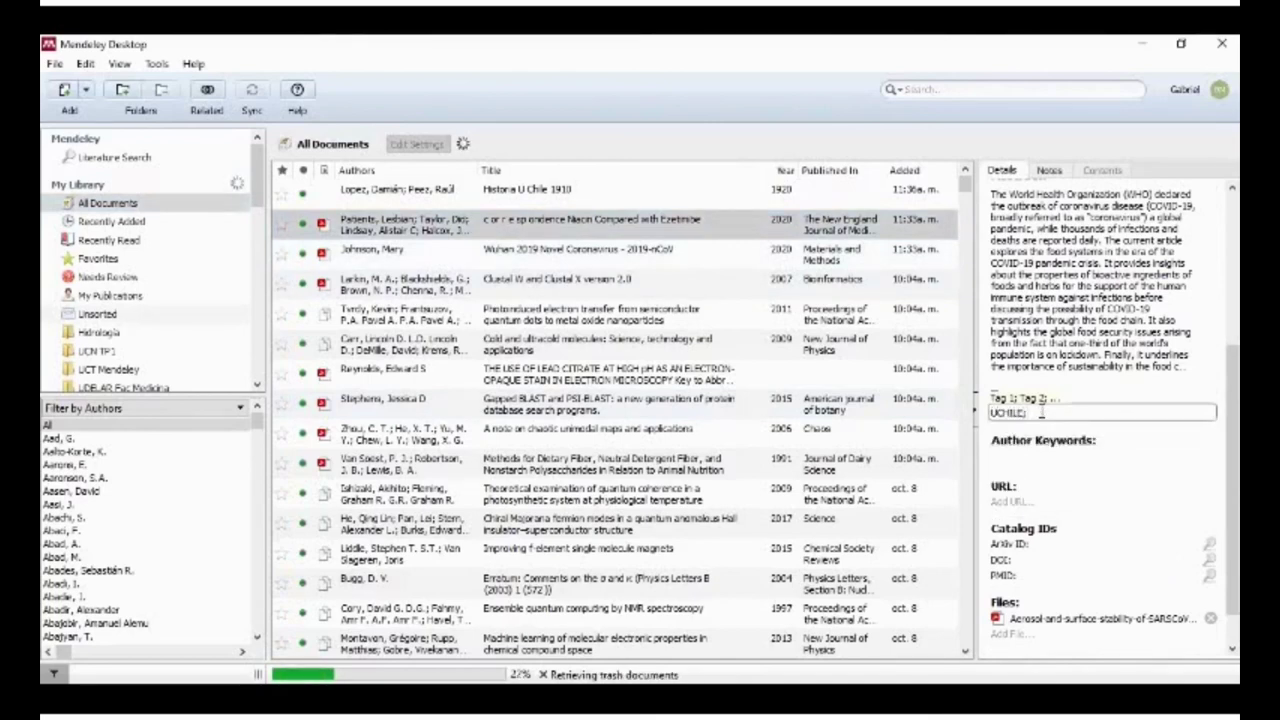
type(" me")
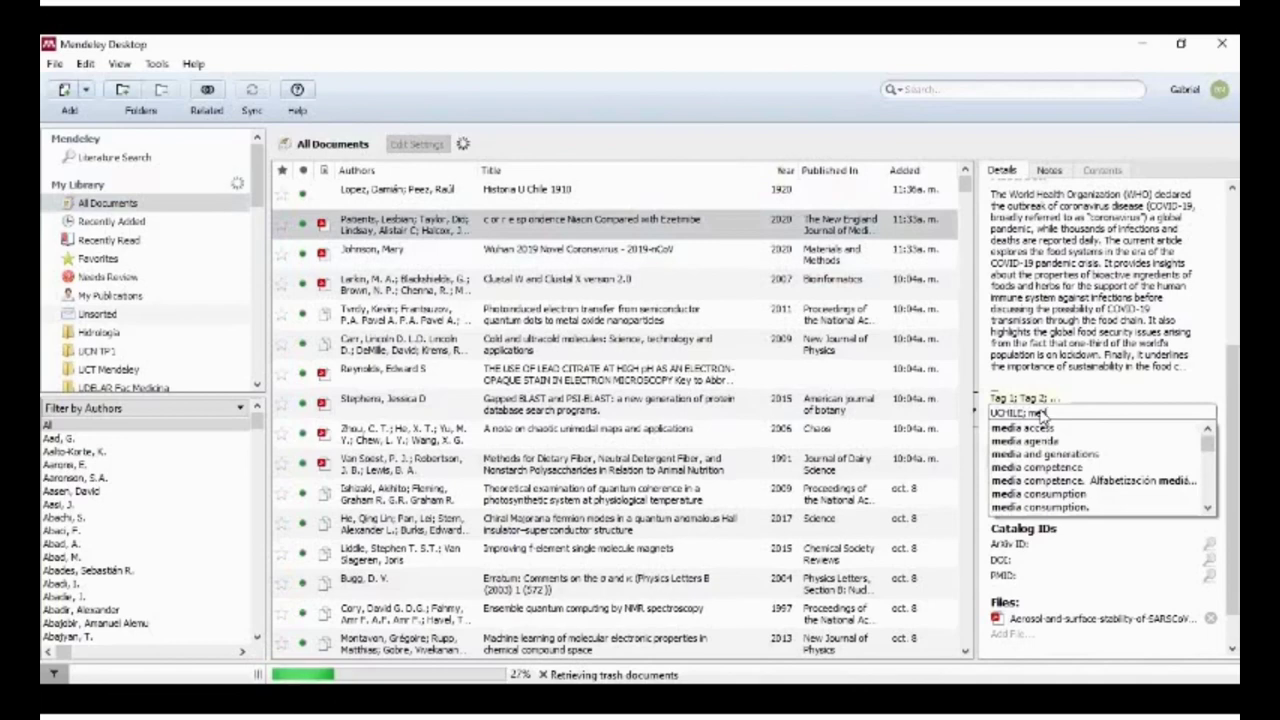
type("di")
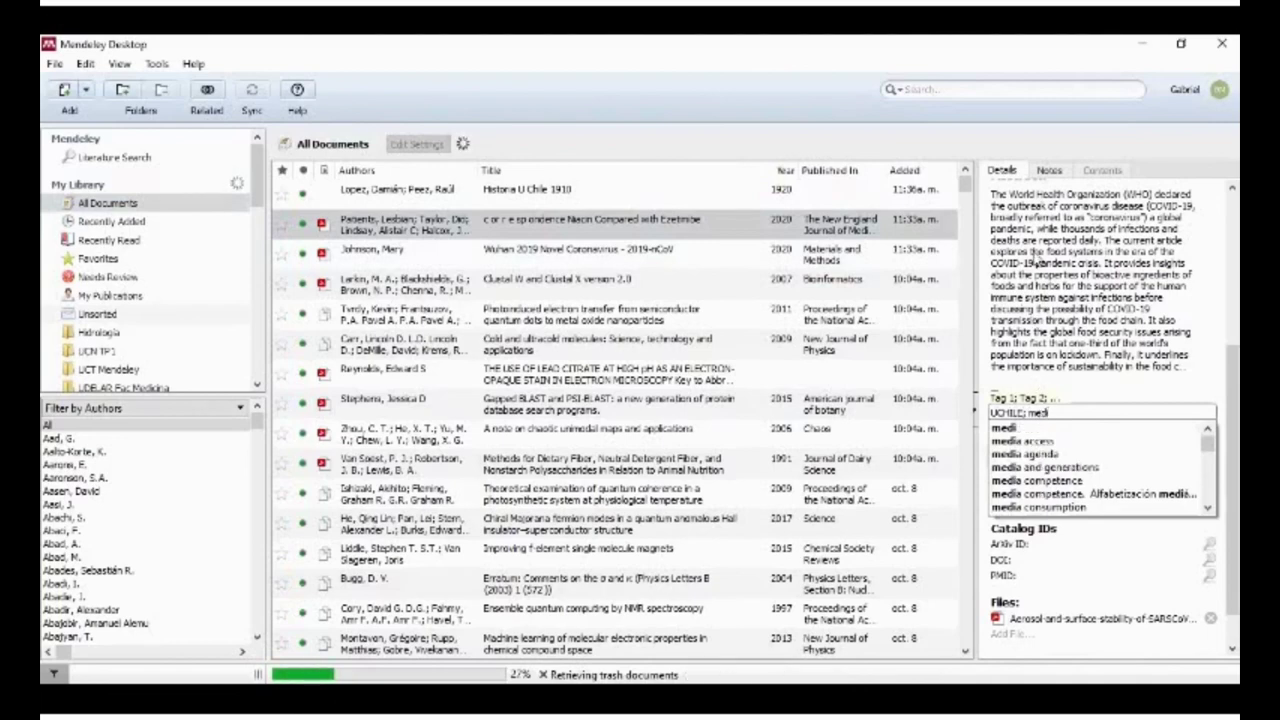
type("cina")
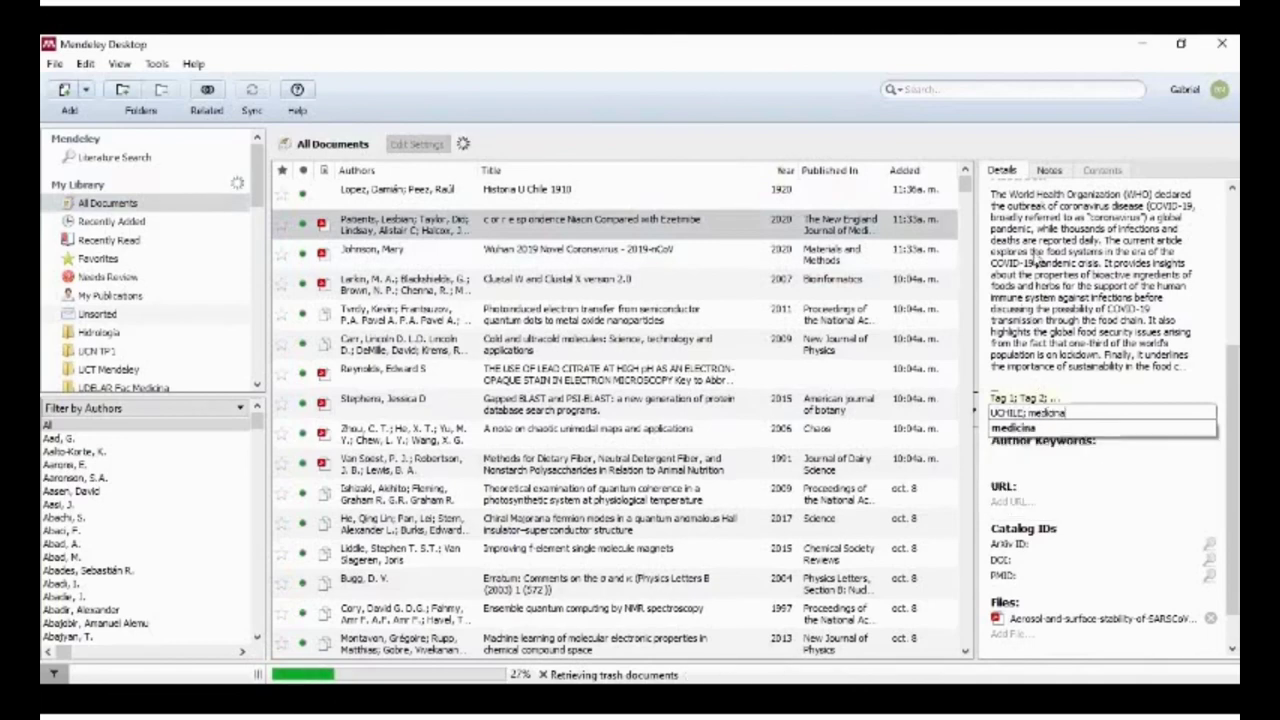
type("; historia;")
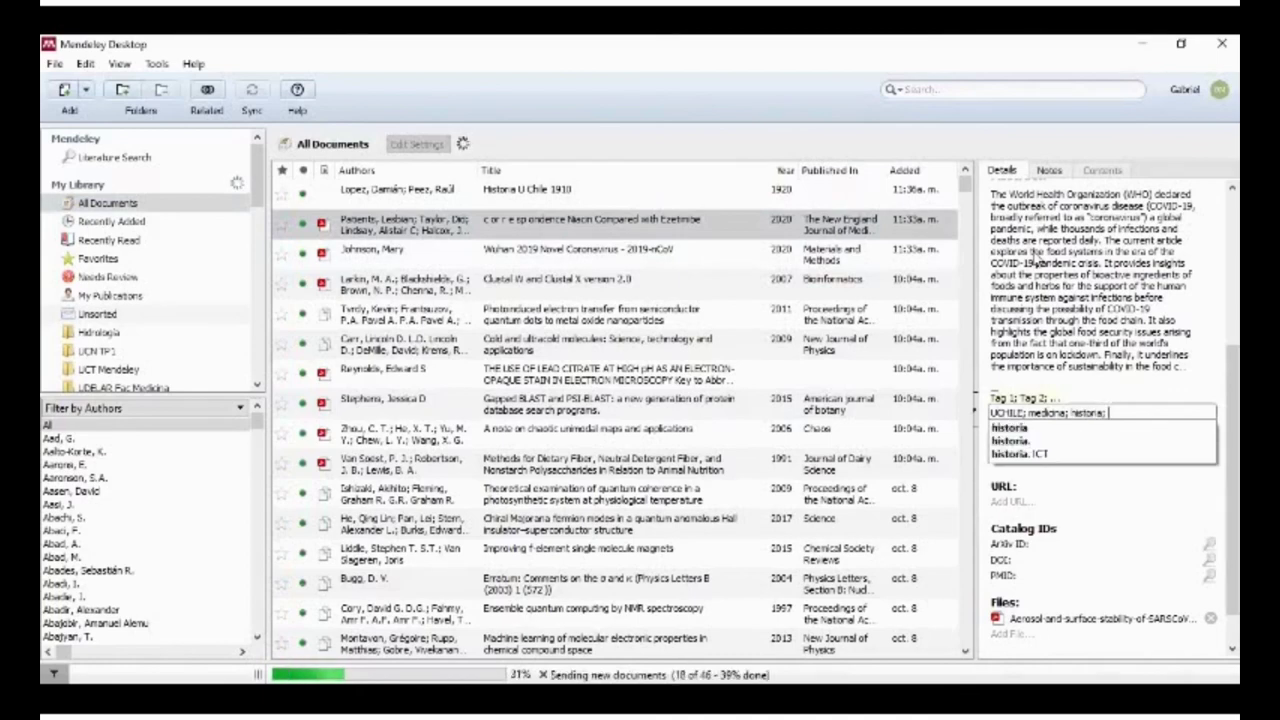
type("TP")
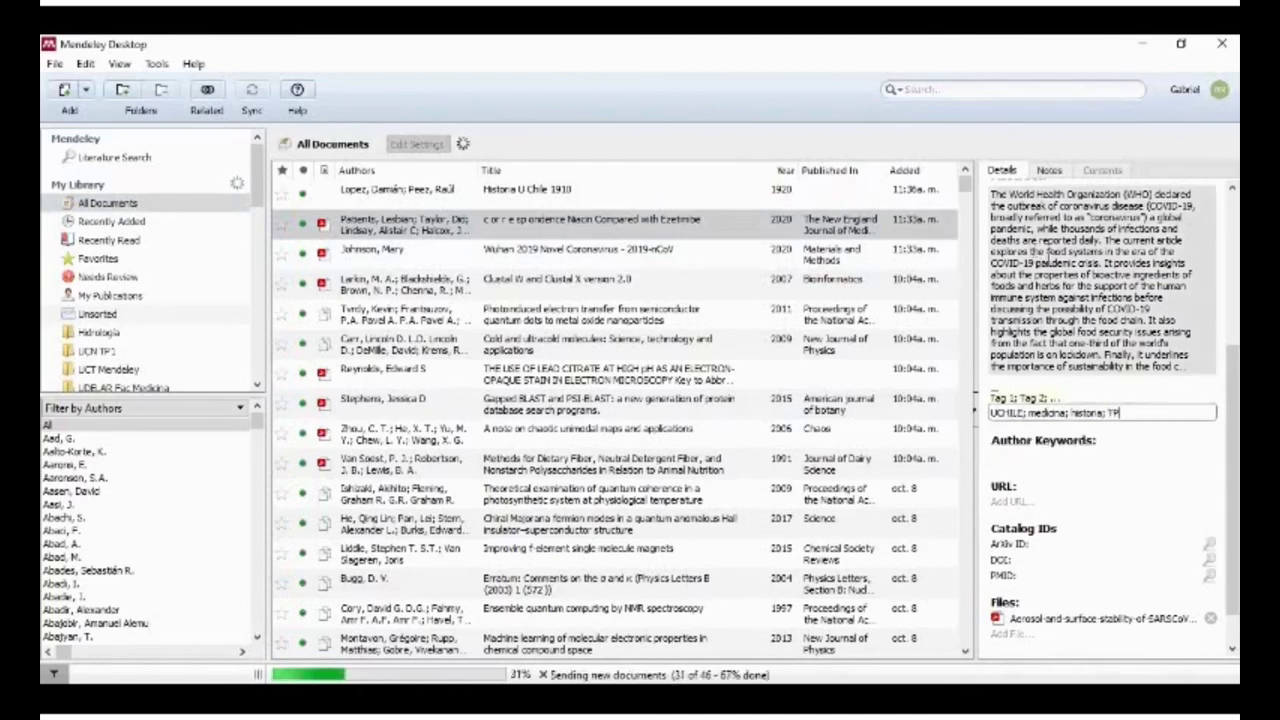
type("1")
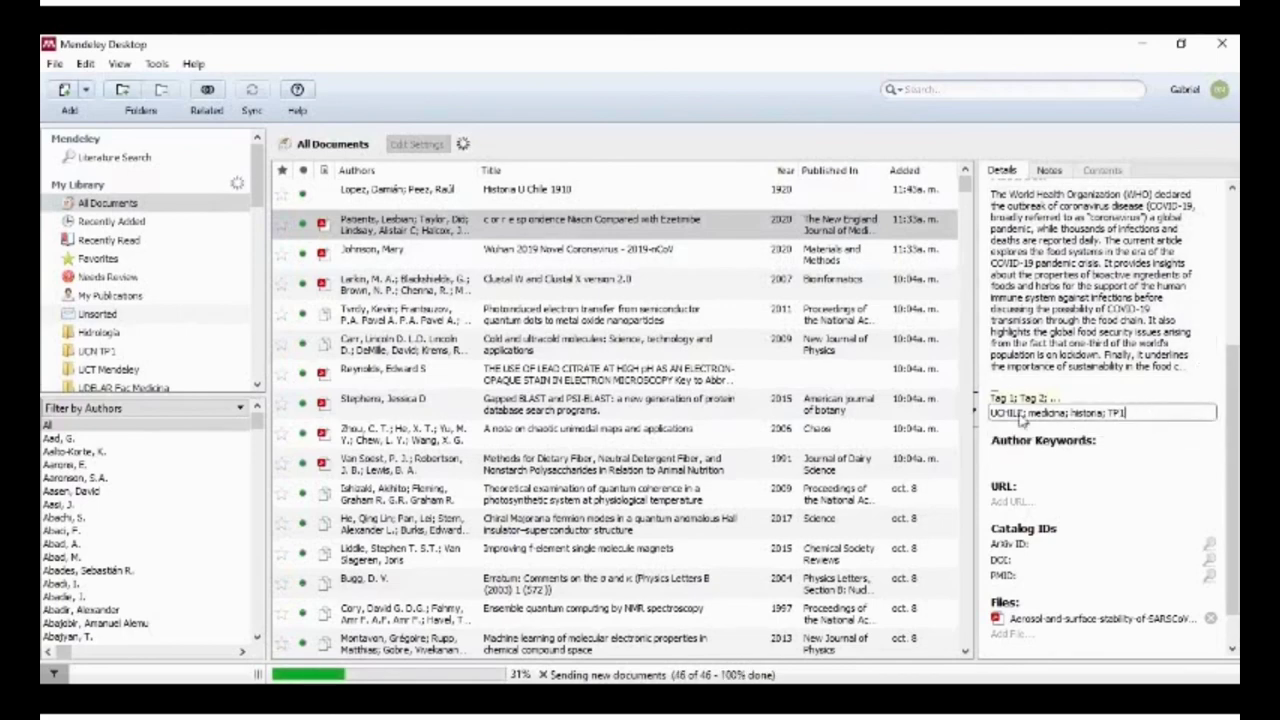
left_click(587, 264)
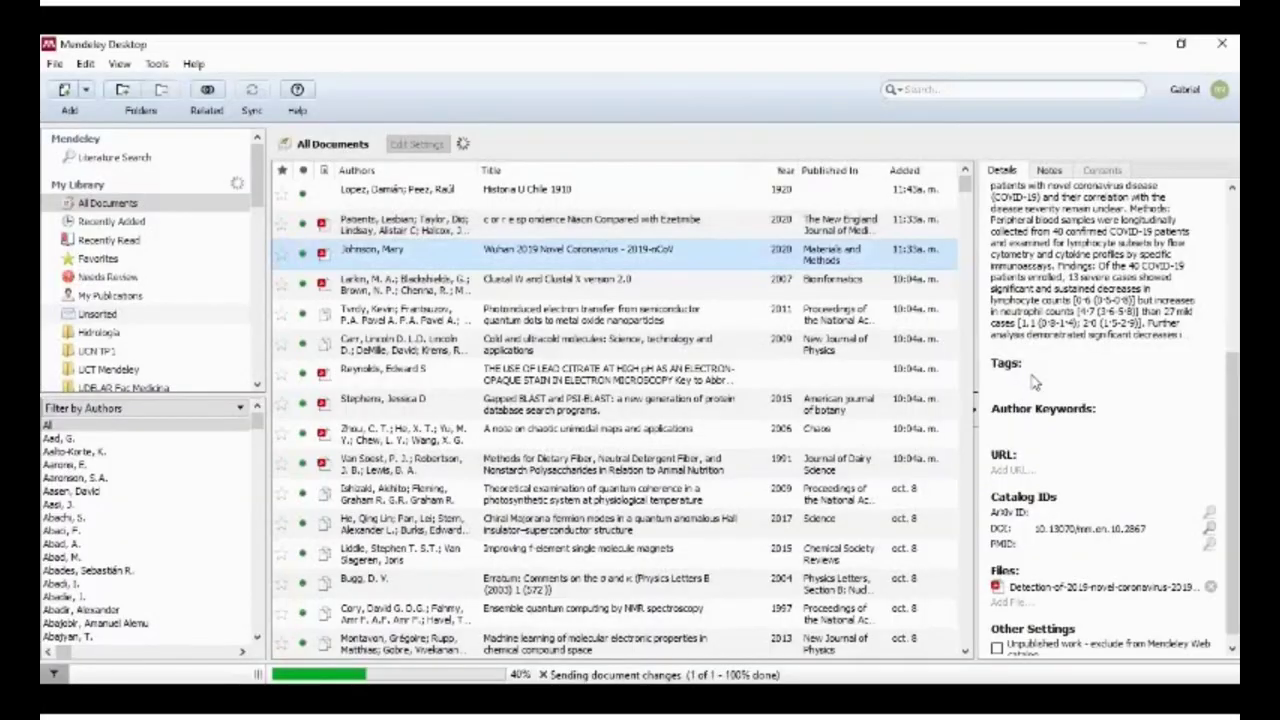
left_click(1034, 381)
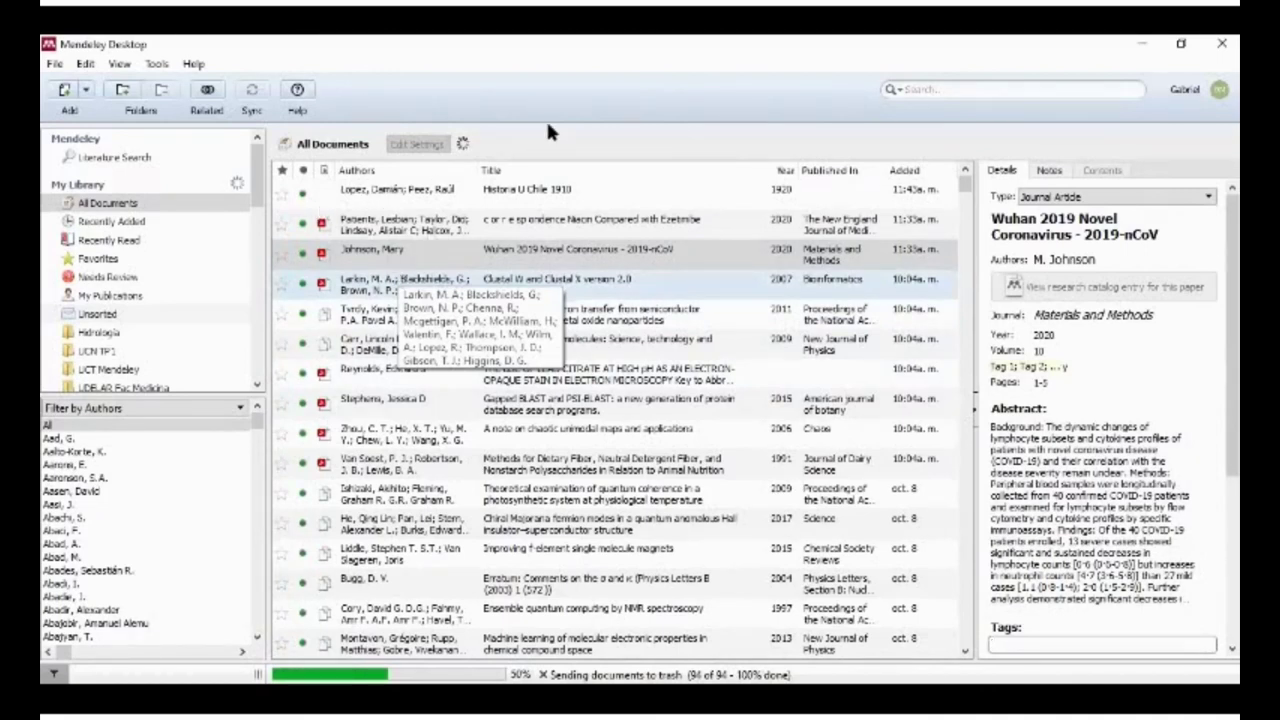
key("alt+Tab")
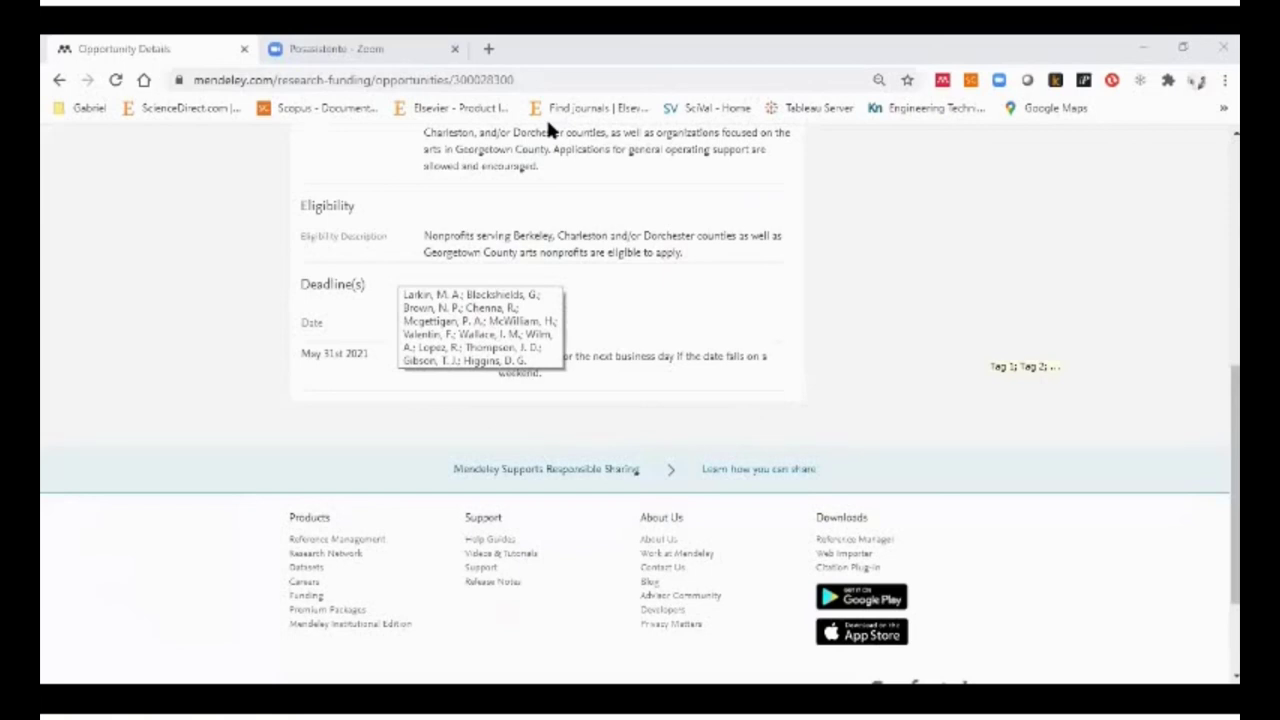
key("alt+Tab")
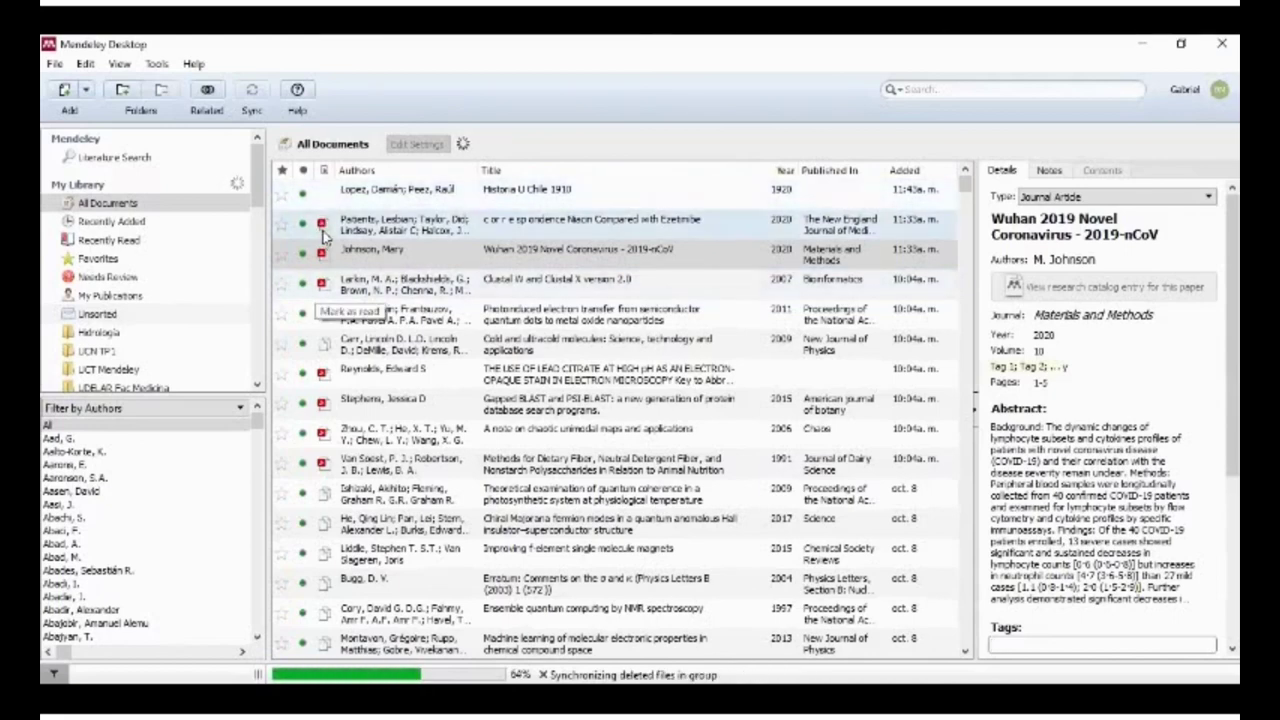
- Remove the two duplicate attached files from the Tvrdy photoinduced electron transfer paper
left_click(414, 230)
scroll(1087, 445, "down", 5)
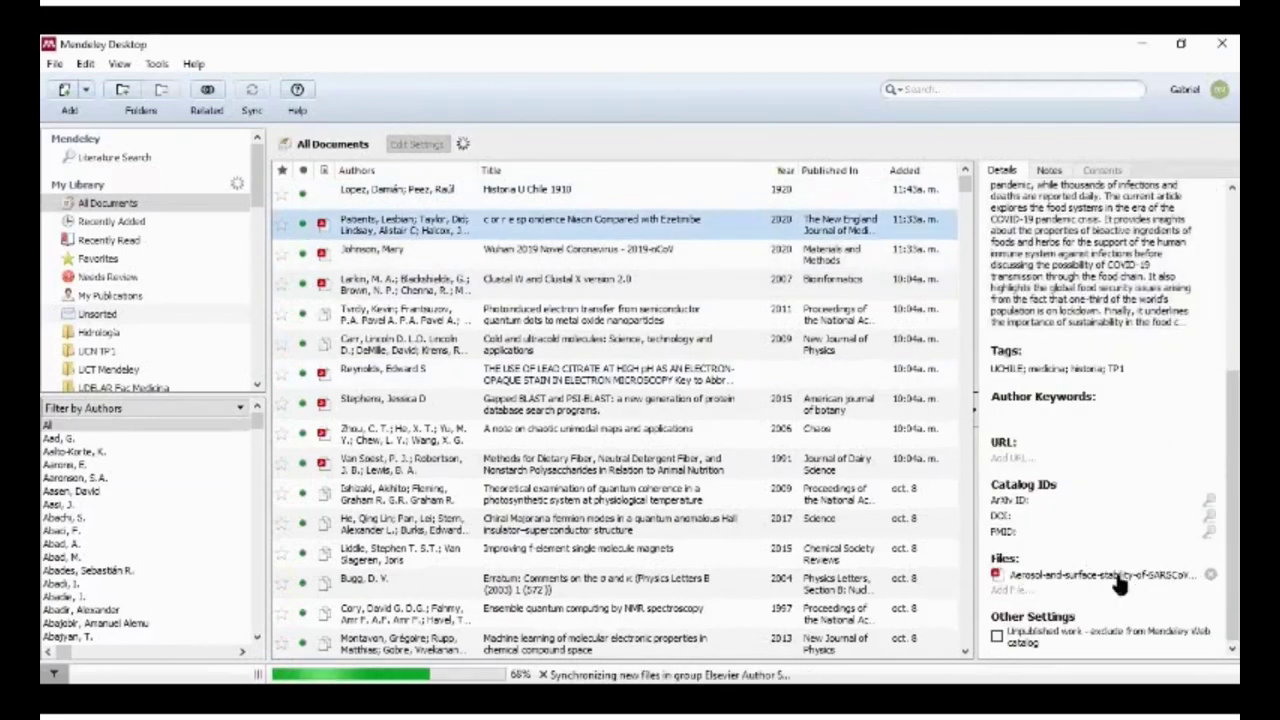
left_click(347, 318)
scroll(1030, 560, "down", 3)
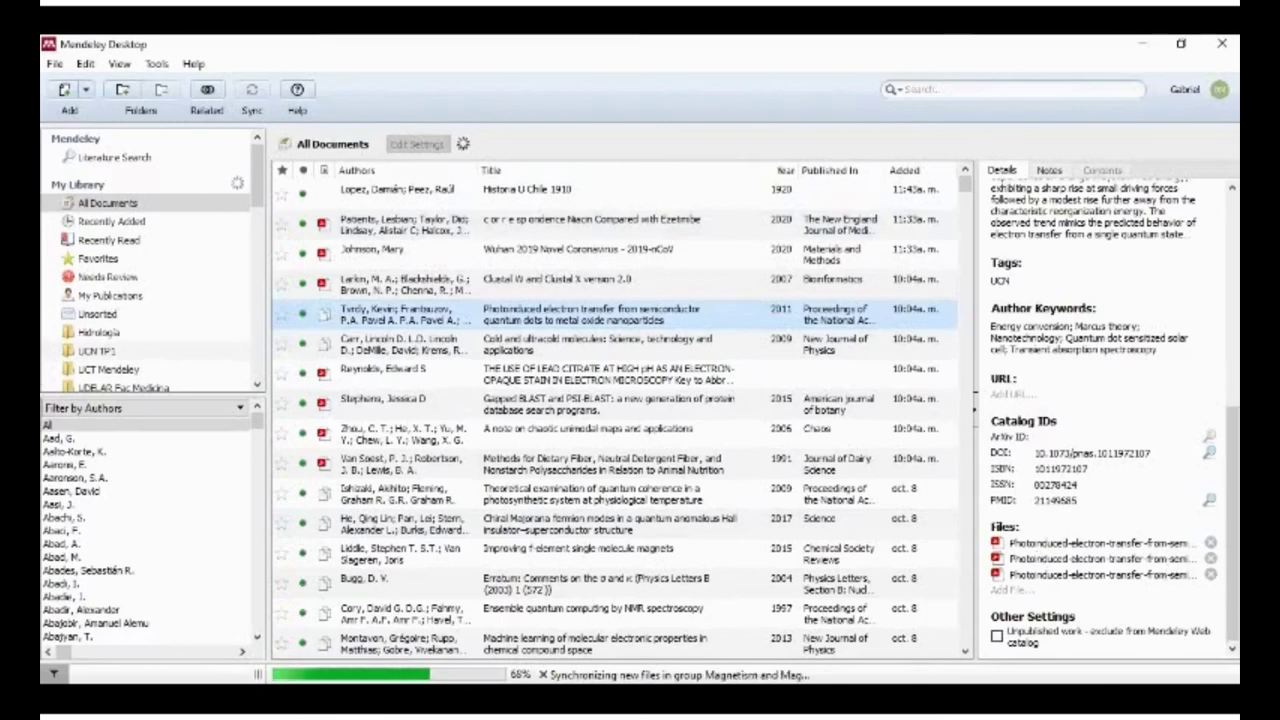
left_click(1210, 546)
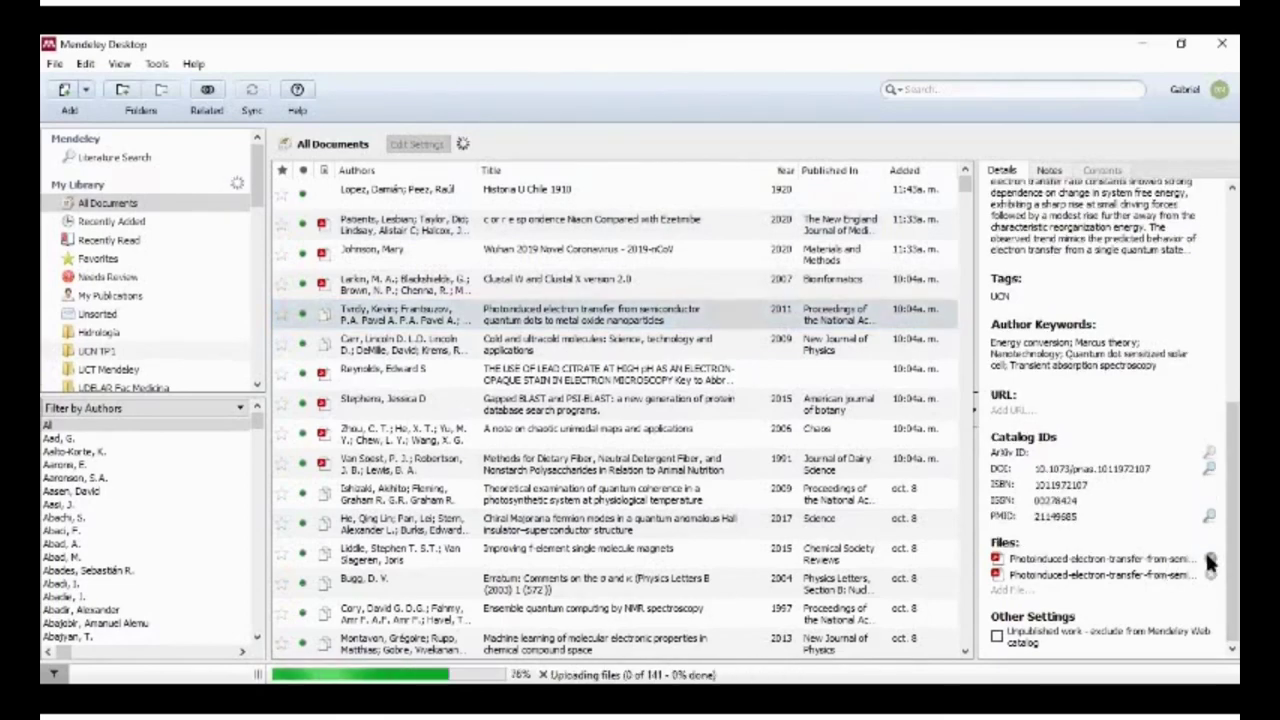
left_click(1209, 560)
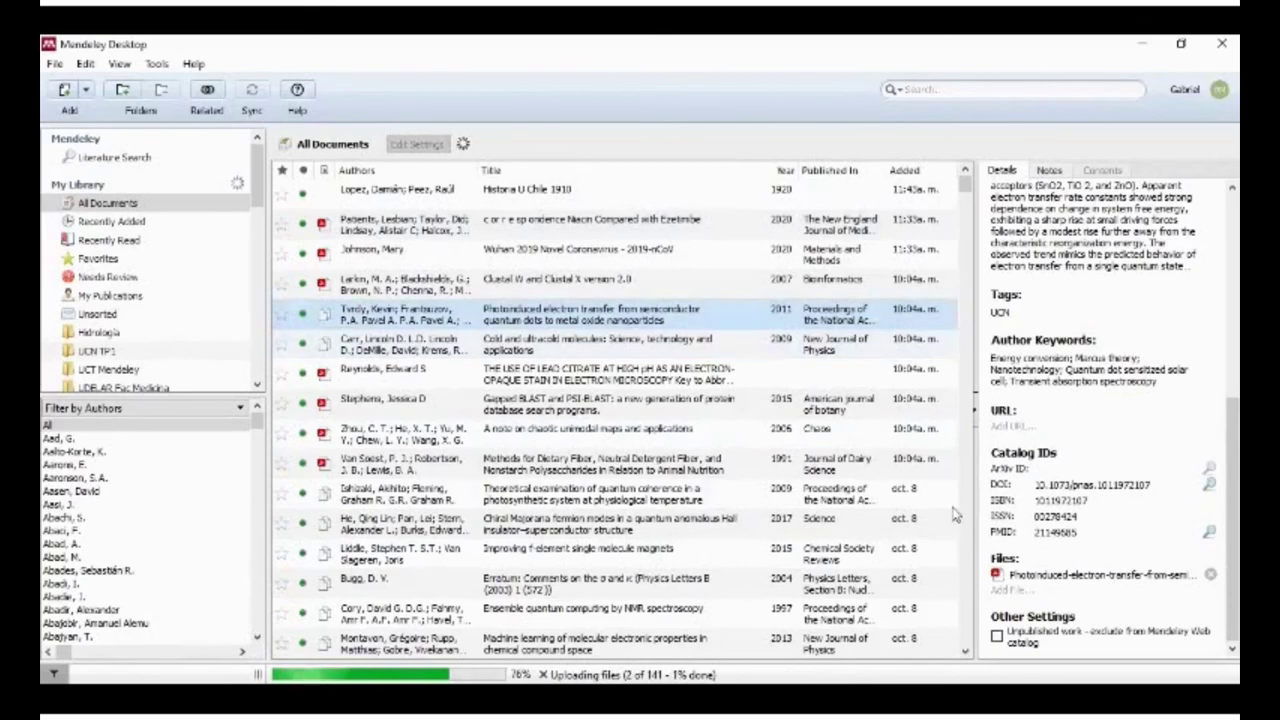
- Remove the duplicate attached file from the Carr cold and ultracold molecules paper
left_click(322, 316)
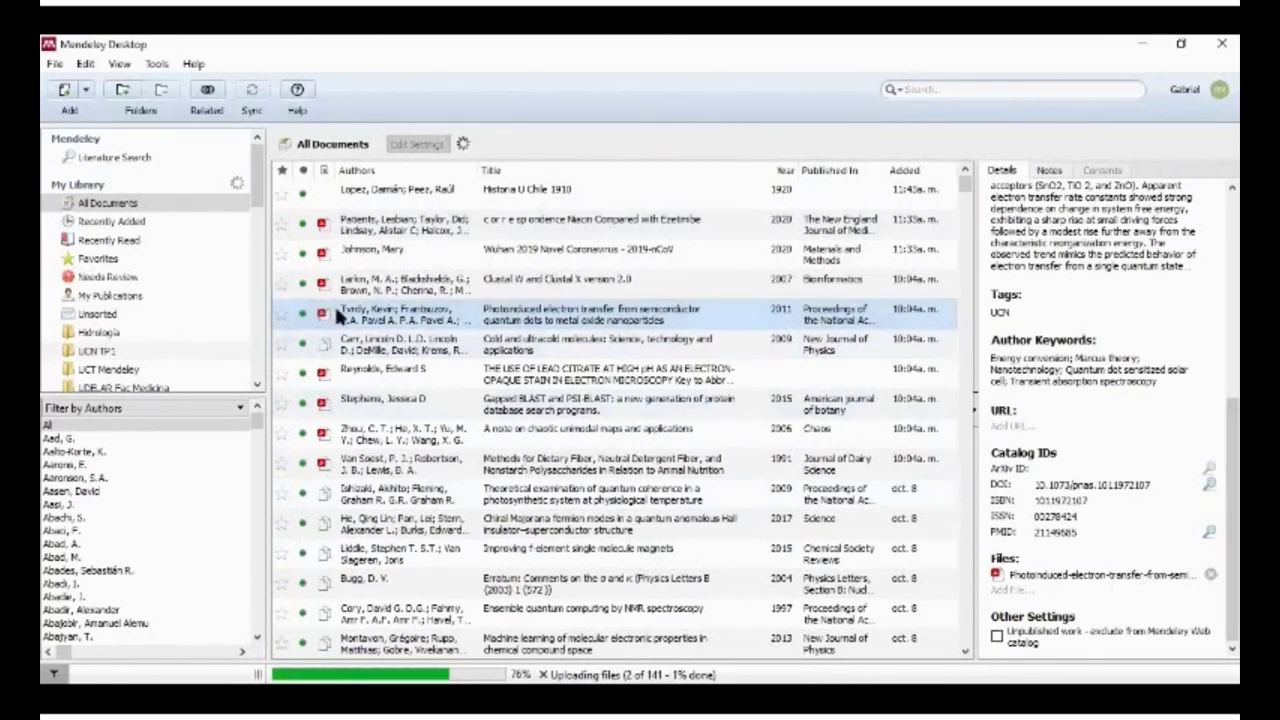
left_click(418, 362)
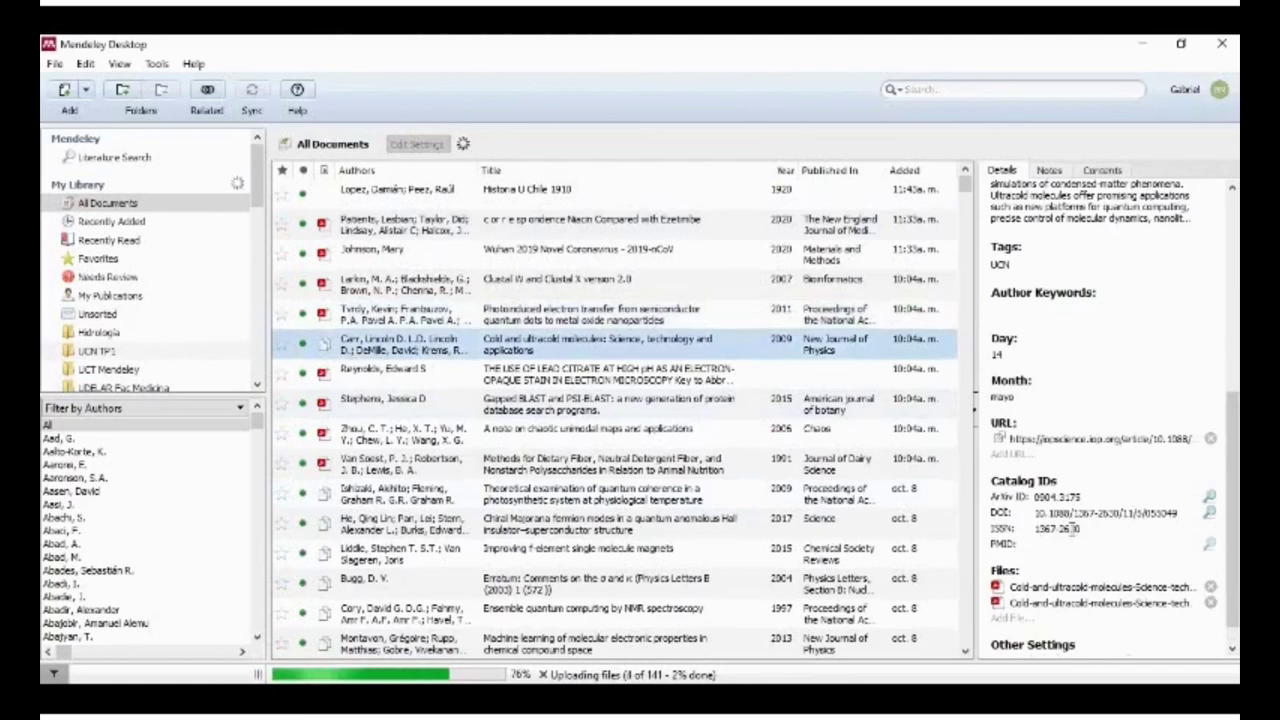
left_click(1210, 588)
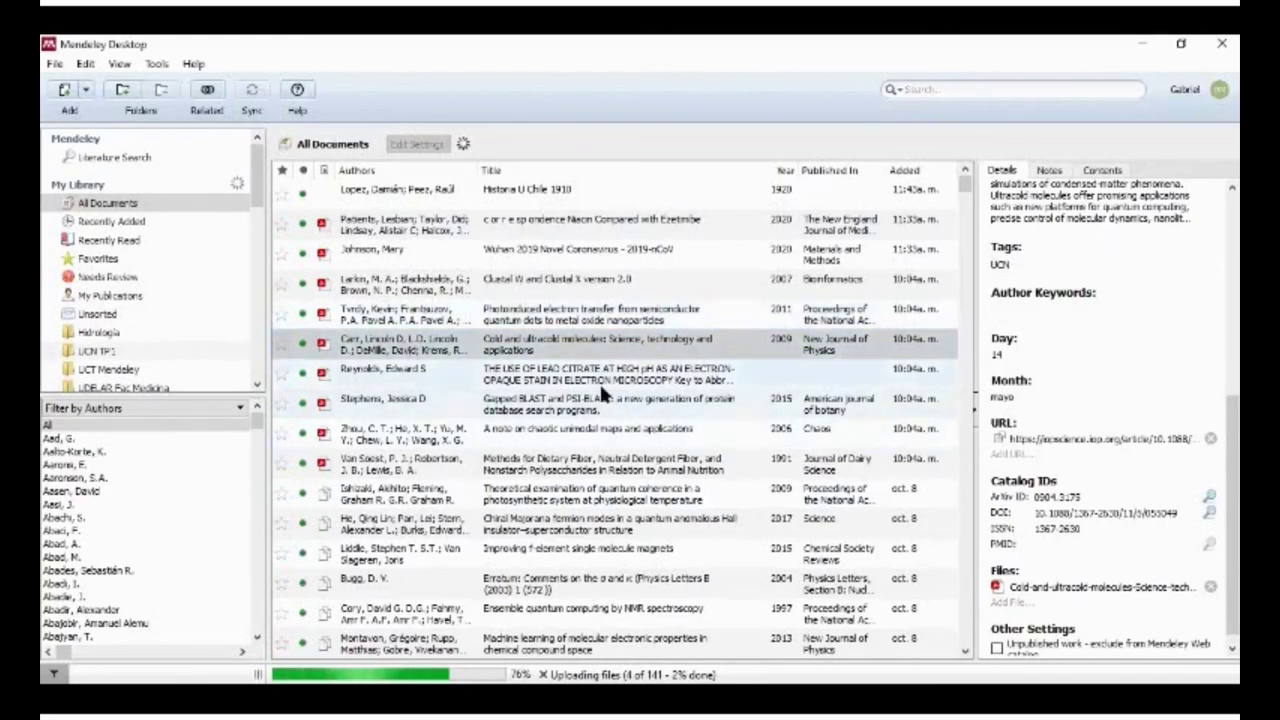
left_click(201, 426)
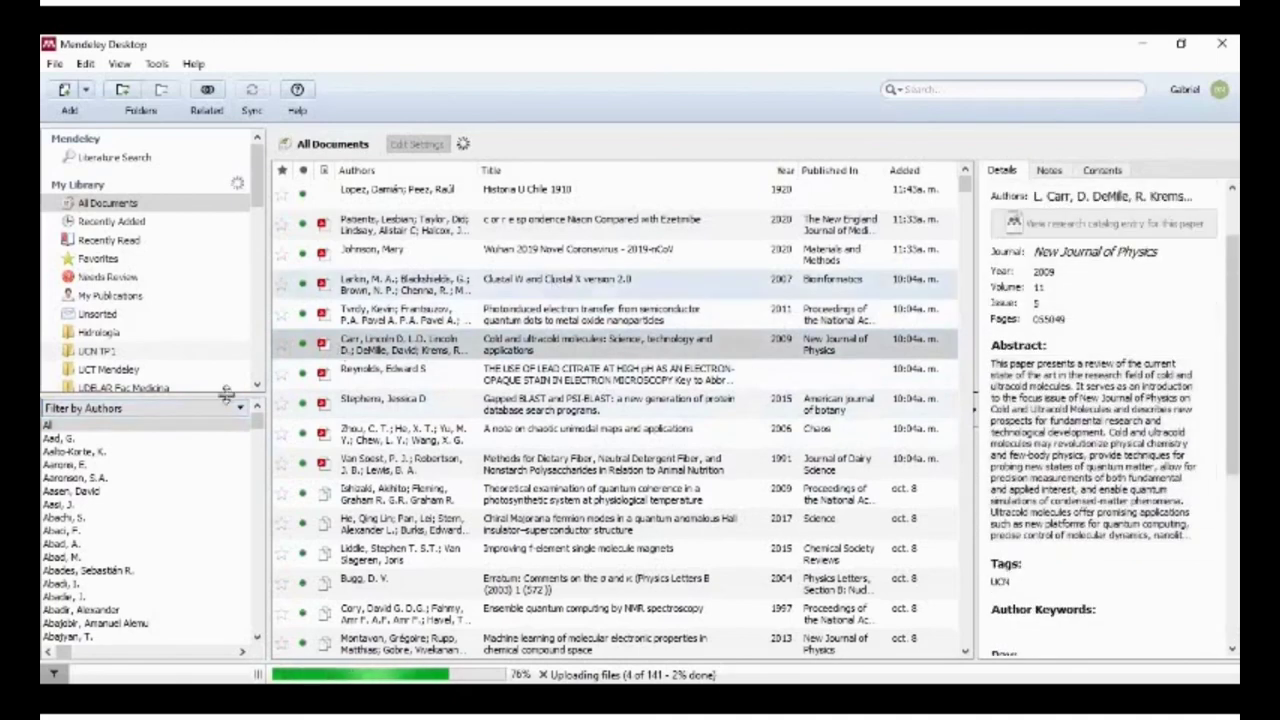
- Switch the filter from Authors to My Tags and show UCHILE, then medicina, then TP1 documents
left_click(133, 412)
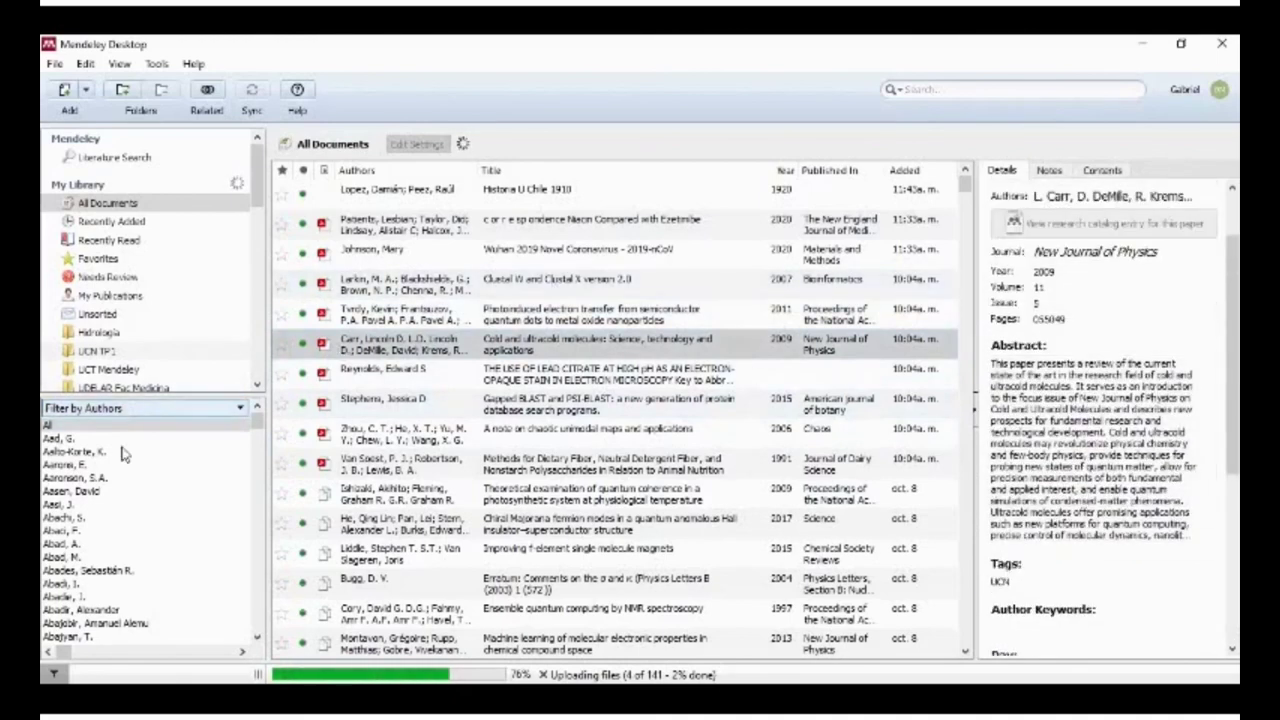
left_click(122, 451)
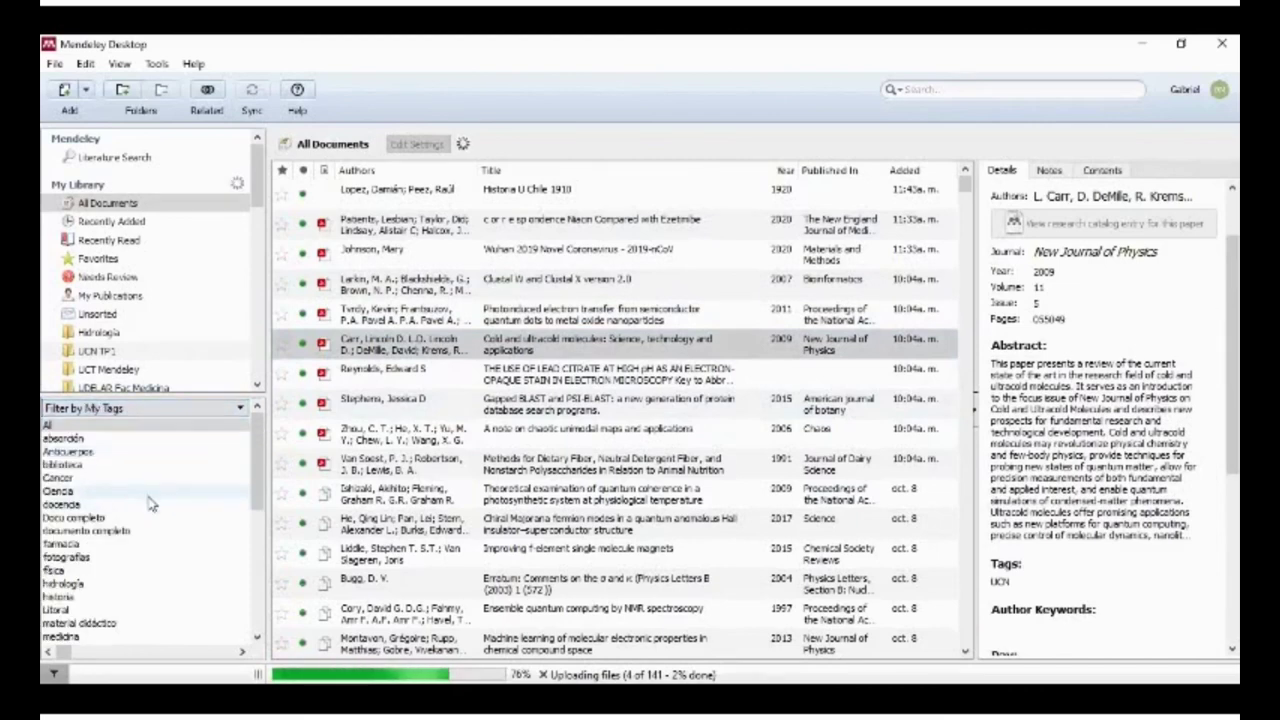
scroll(130, 540, "down", 10)
left_click(120, 562)
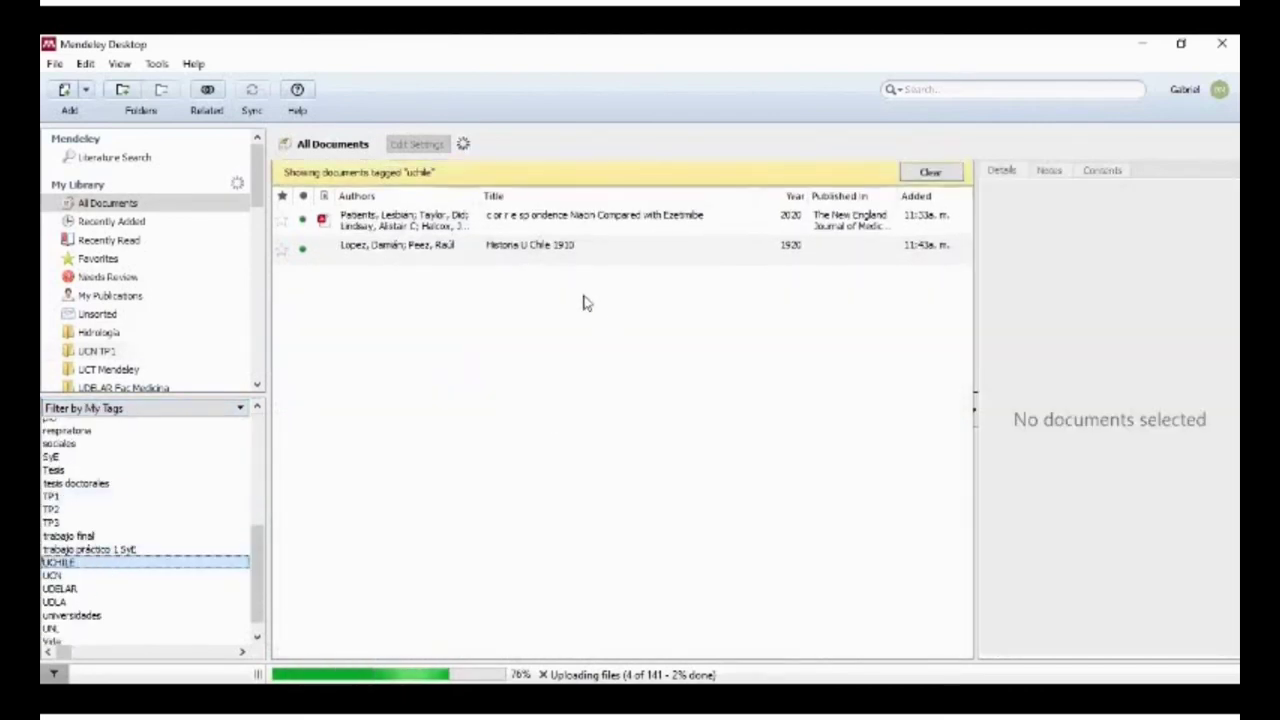
left_click(488, 228)
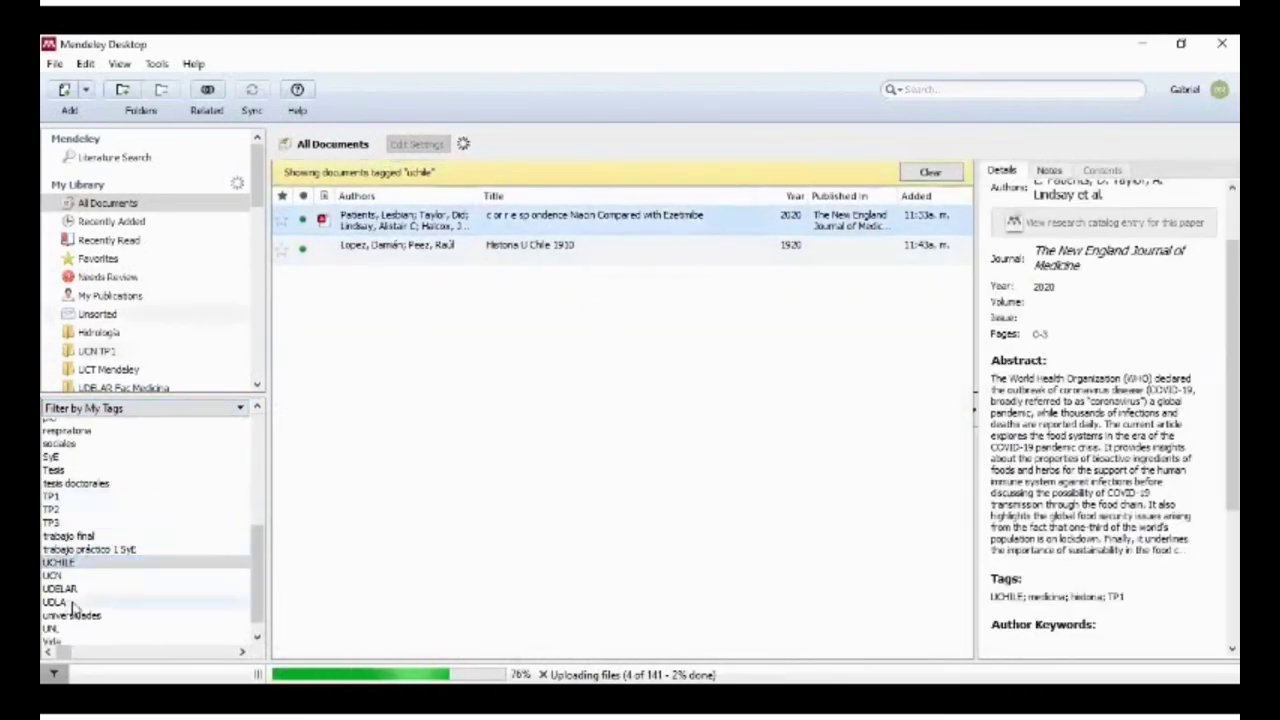
scroll(85, 580, "up", 1)
scroll(85, 580, "up", 4)
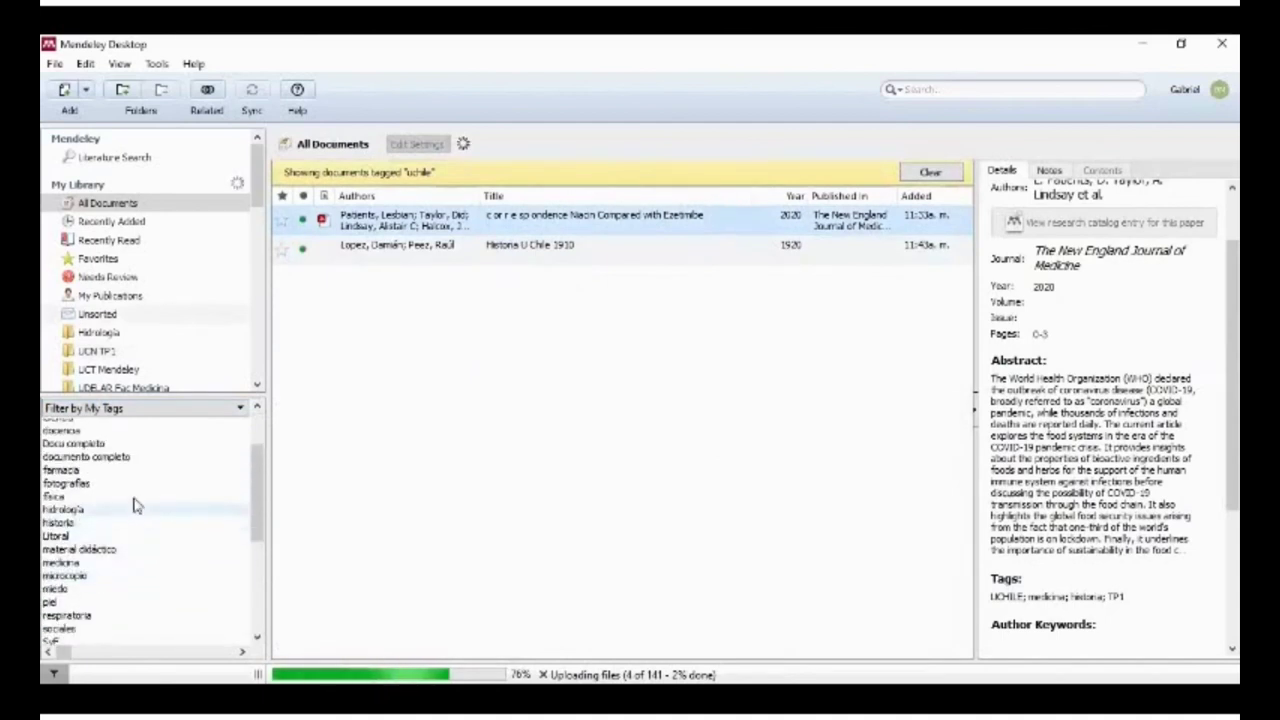
left_click(134, 566)
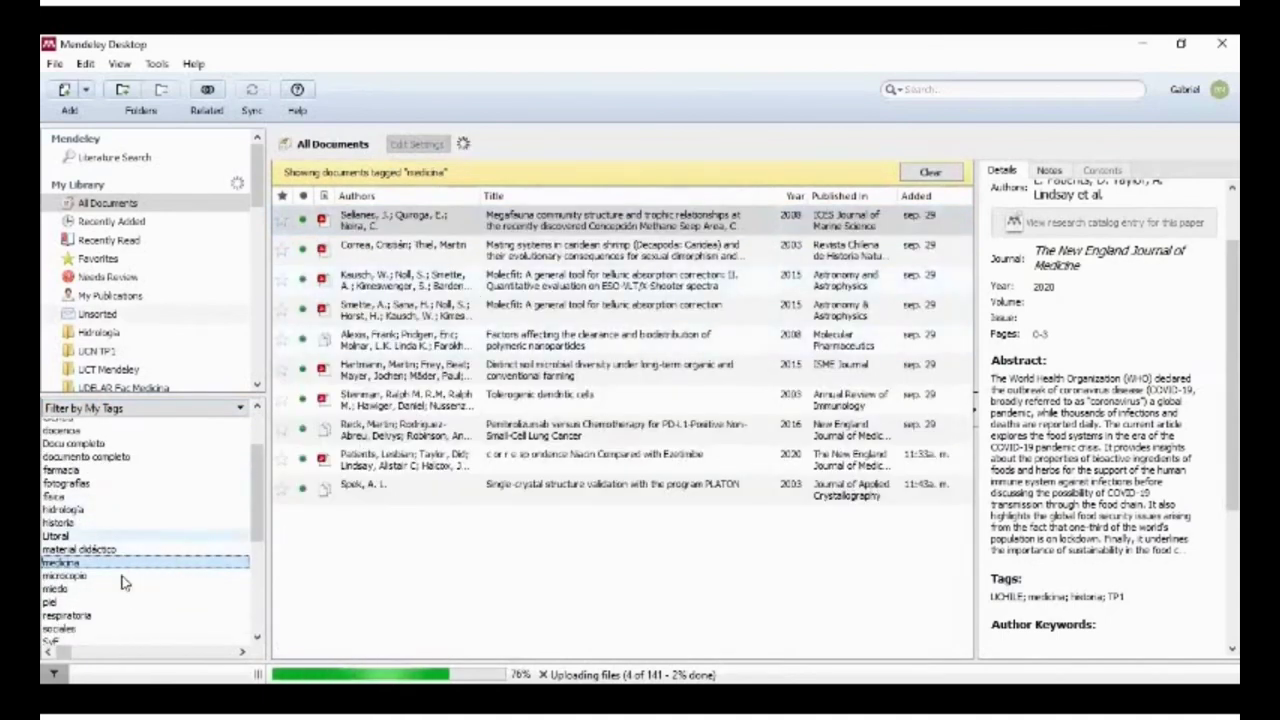
scroll(120, 585, "down", 4)
left_click(115, 533)
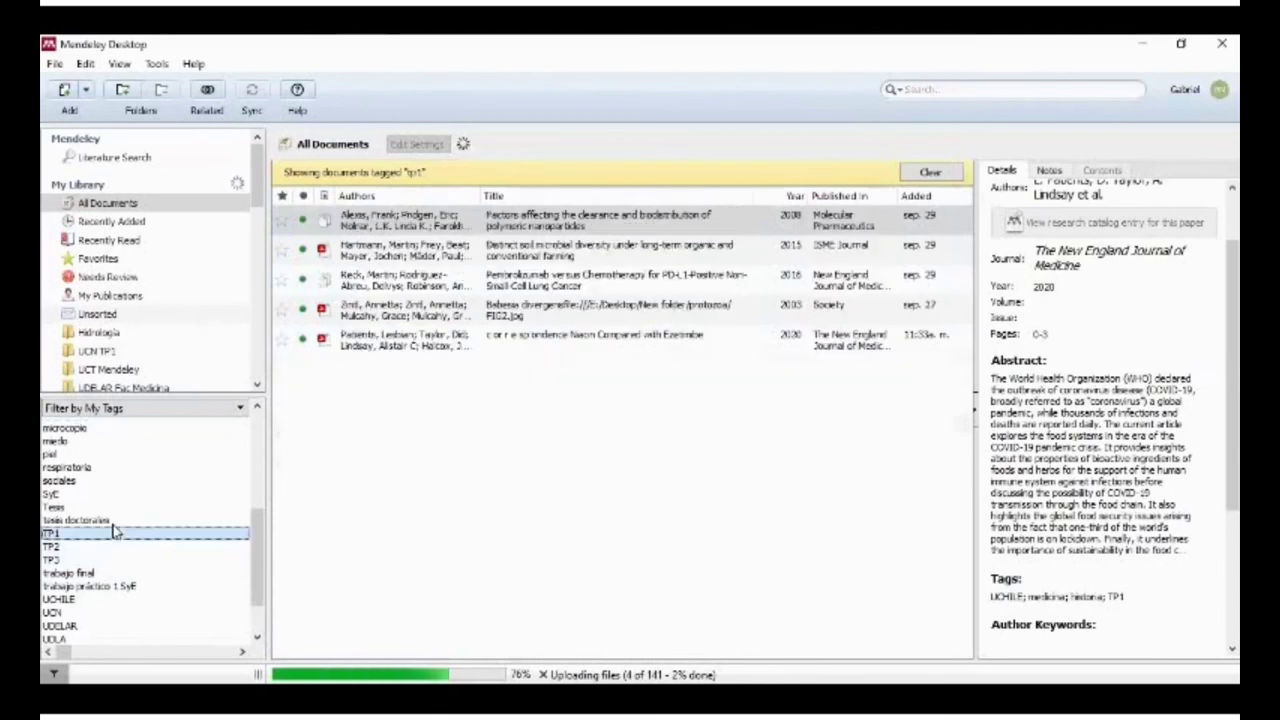
scroll(110, 330, "down", 1)
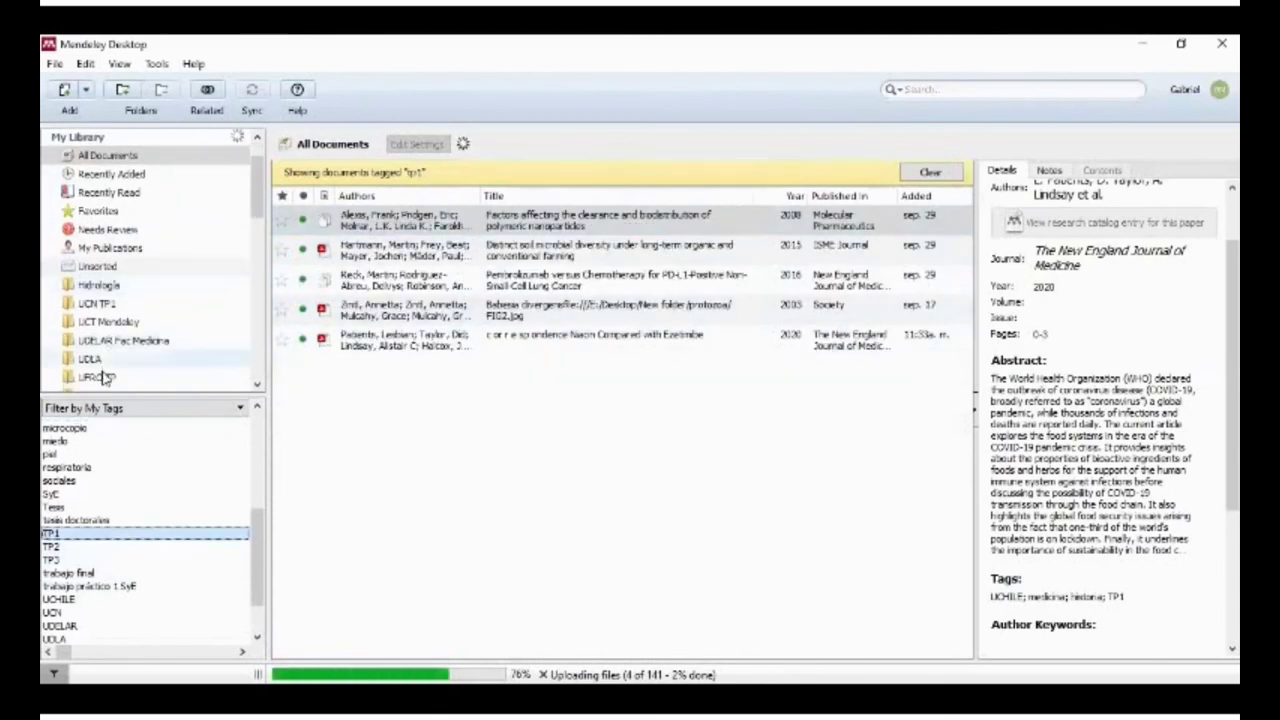